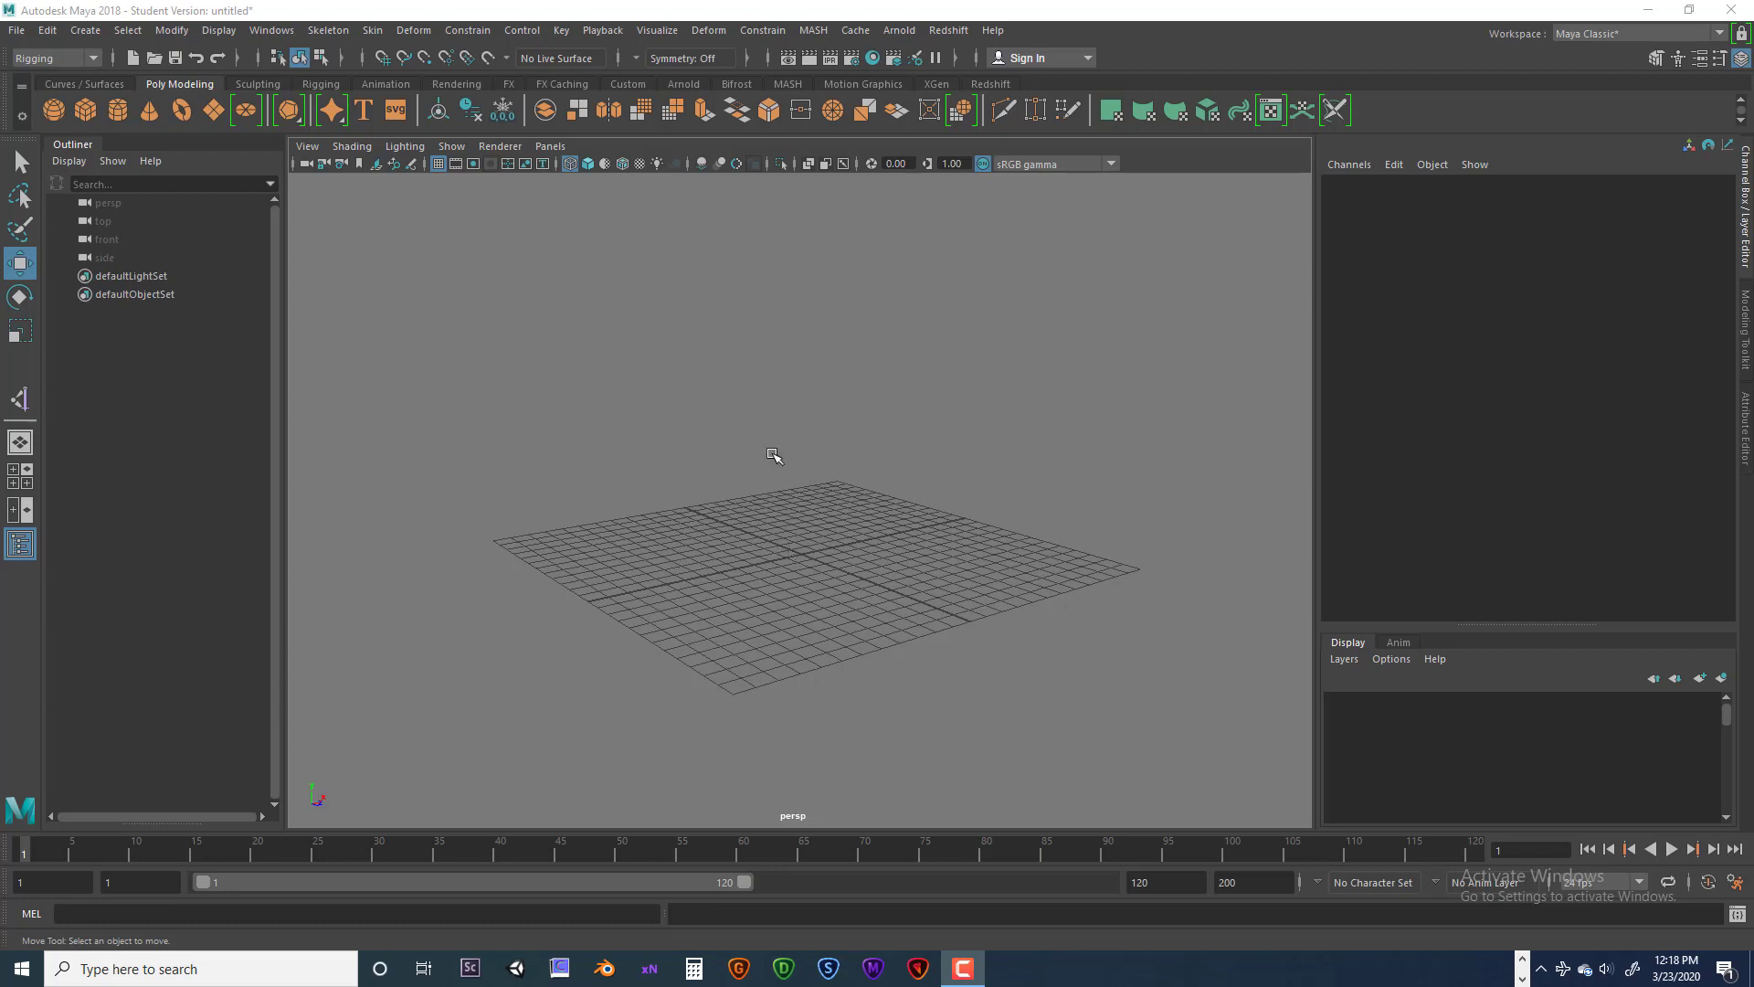
Step: Create a polygon sphere at the centre of the grid and raise it about 1.03 units in Y
{"action": "left_click_drag", "start_coordinate": [814, 496], "coordinate": [779, 470], "text": "alt"}
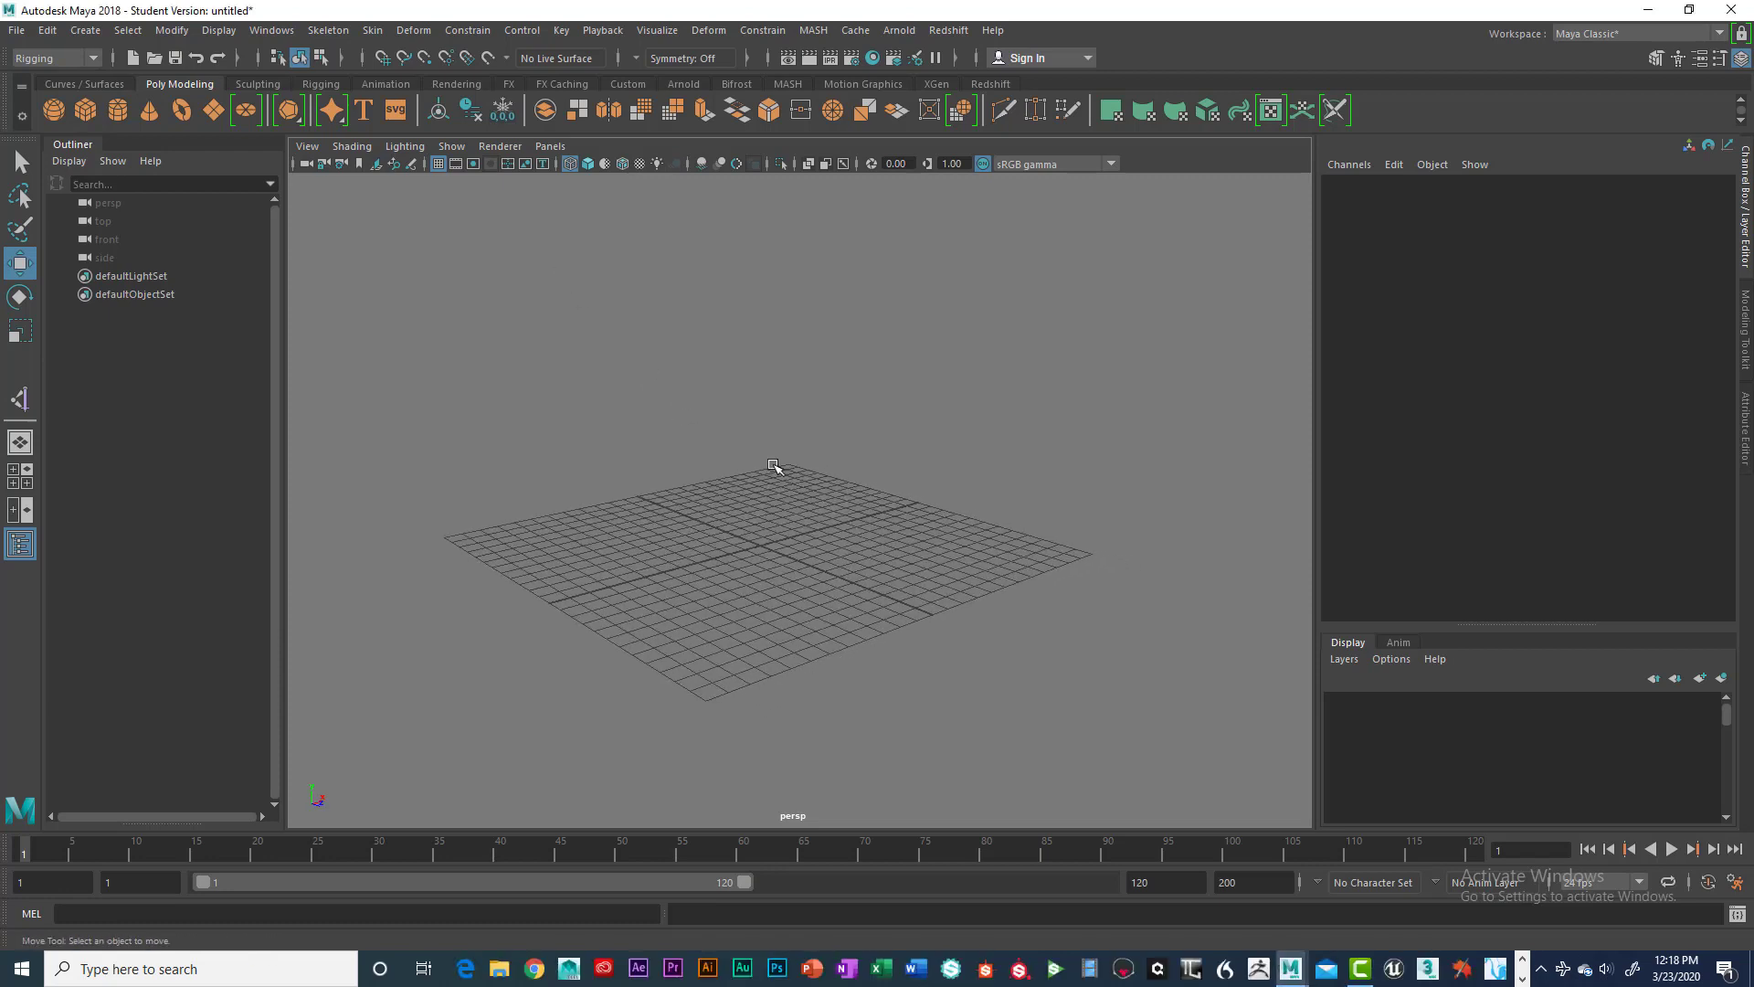
{"action": "left_click", "coordinate": [55, 107]}
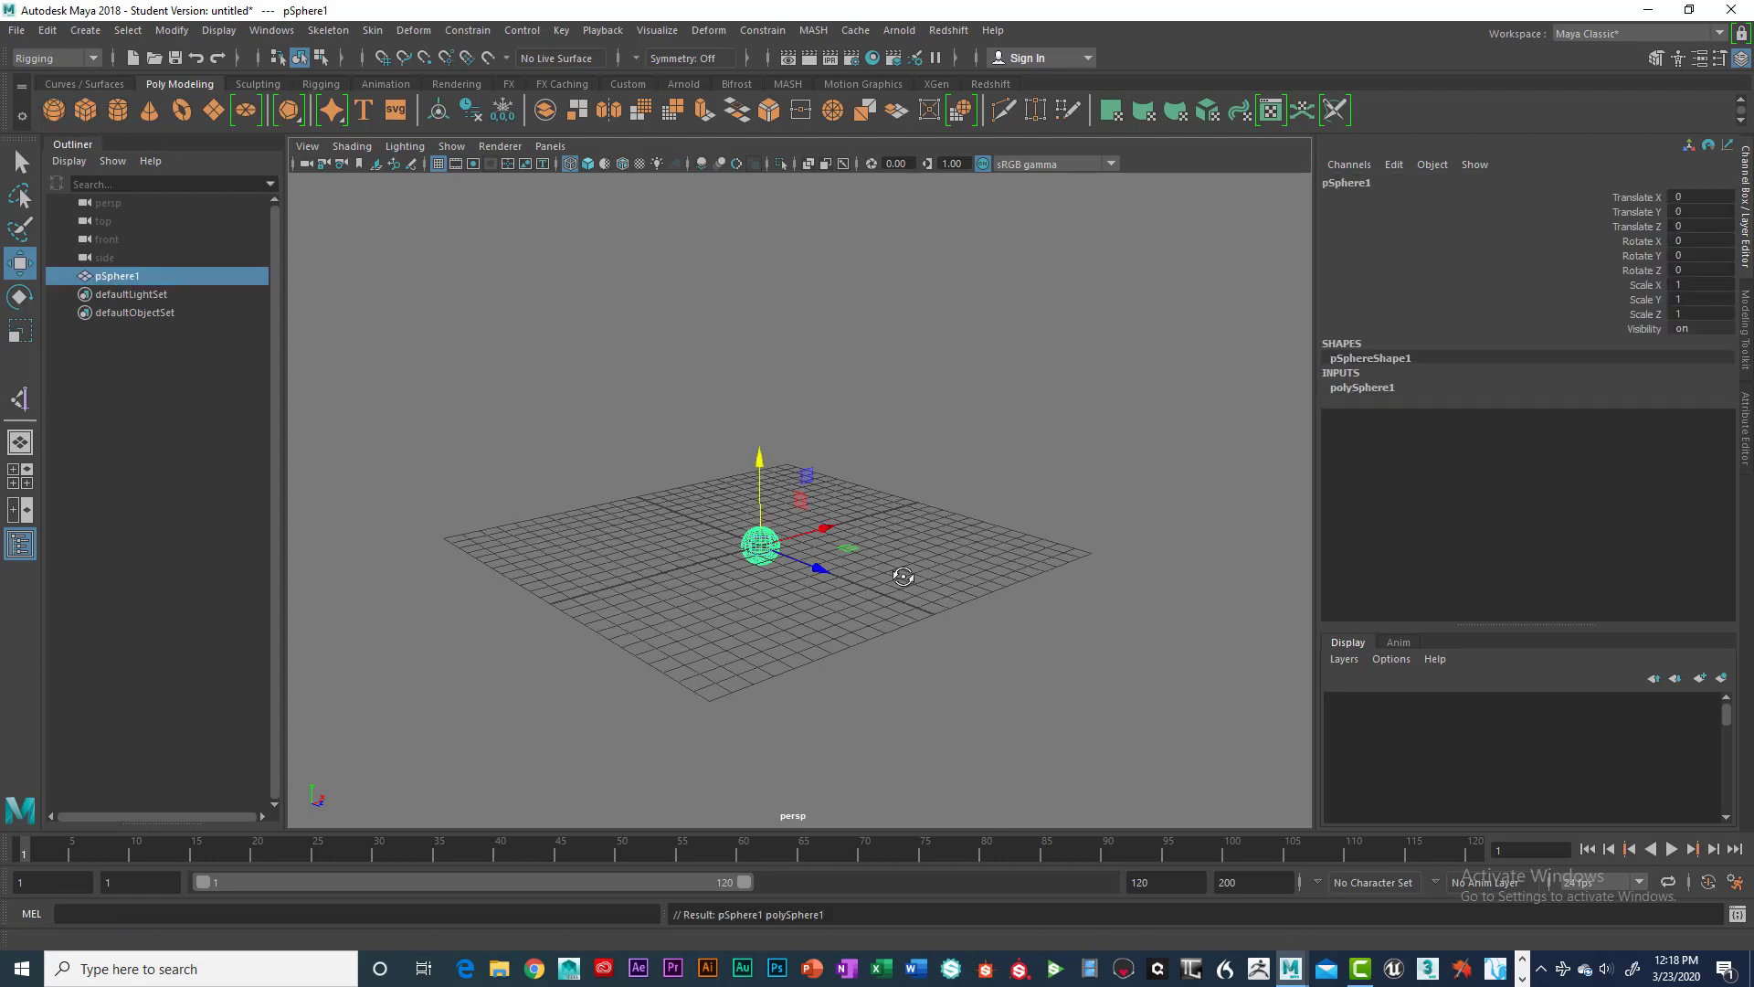
{"action": "left_click_drag", "start_coordinate": [904, 576], "coordinate": [913, 555], "text": "alt"}
{"action": "scroll", "coordinate": [917, 577], "scroll_direction": "up", "scroll_amount": 5}
{"action": "middle_click_drag", "start_coordinate": [913, 554], "coordinate": [906, 501], "text": "alt"}
{"action": "left_click_drag", "start_coordinate": [806, 457], "coordinate": [741, 433], "text": "alt"}
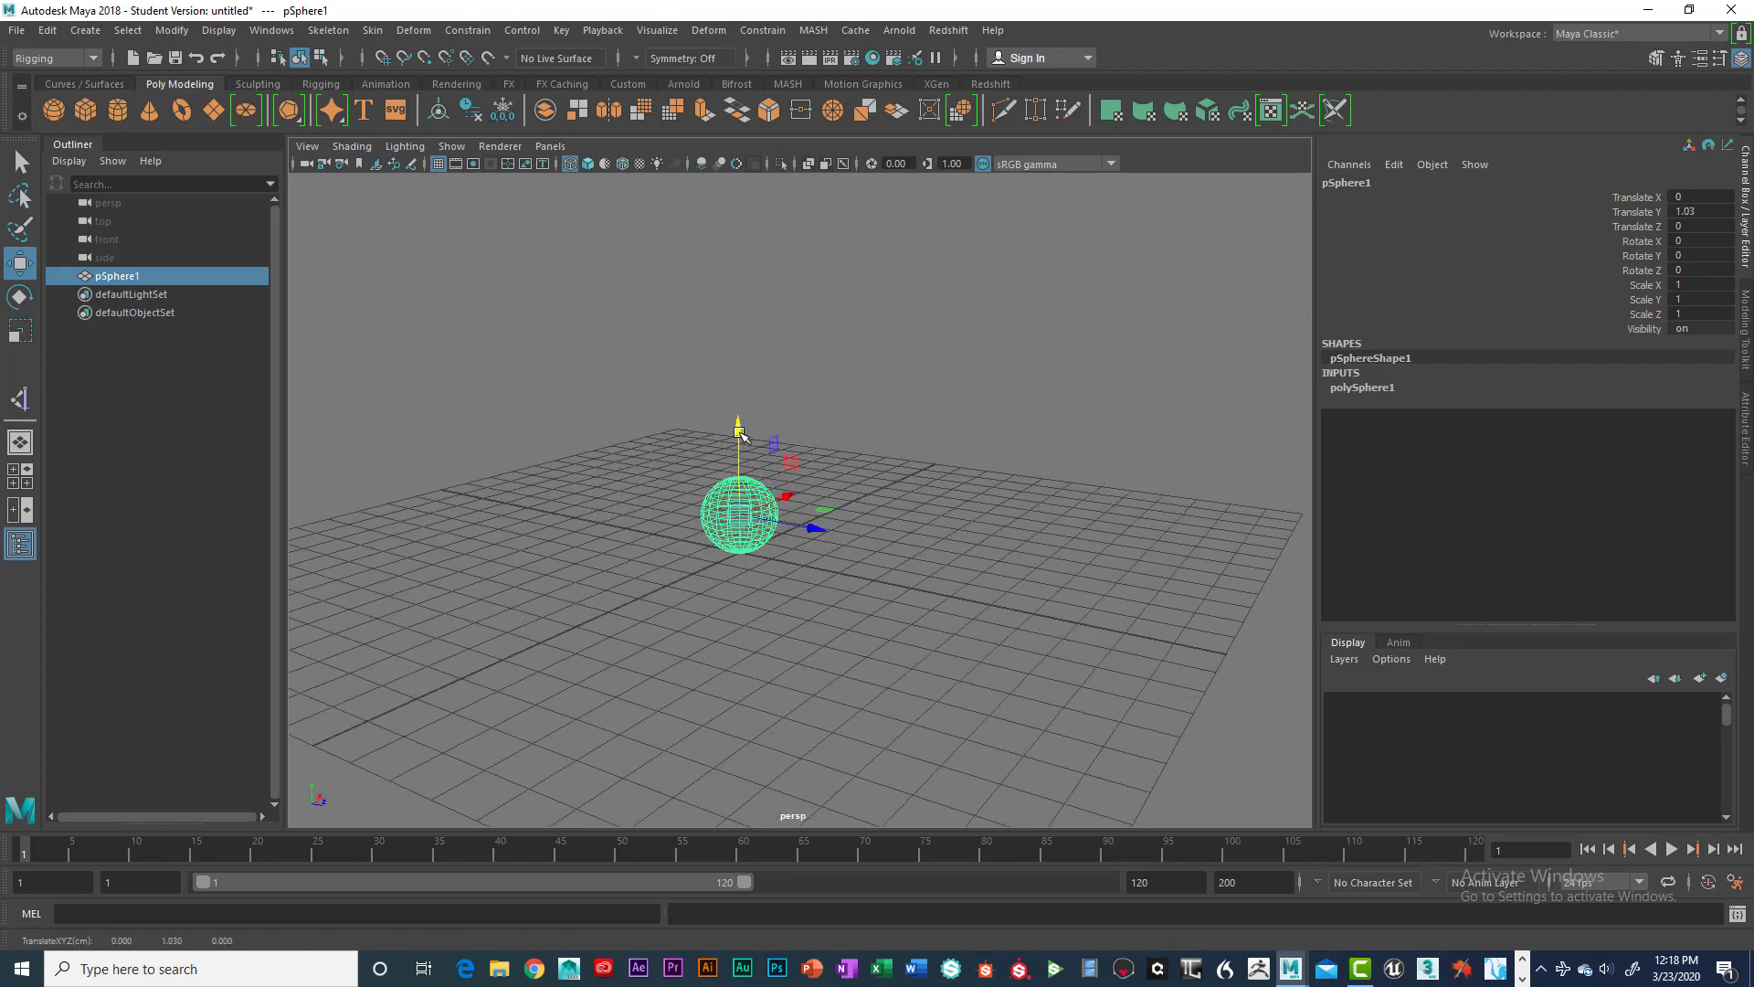
Step: Create a polygon cube and move it about 9 units along Z and about 0.57 units up in Y
{"action": "left_click", "coordinate": [85, 110]}
{"action": "left_click_drag", "start_coordinate": [821, 569], "coordinate": [1211, 588]}
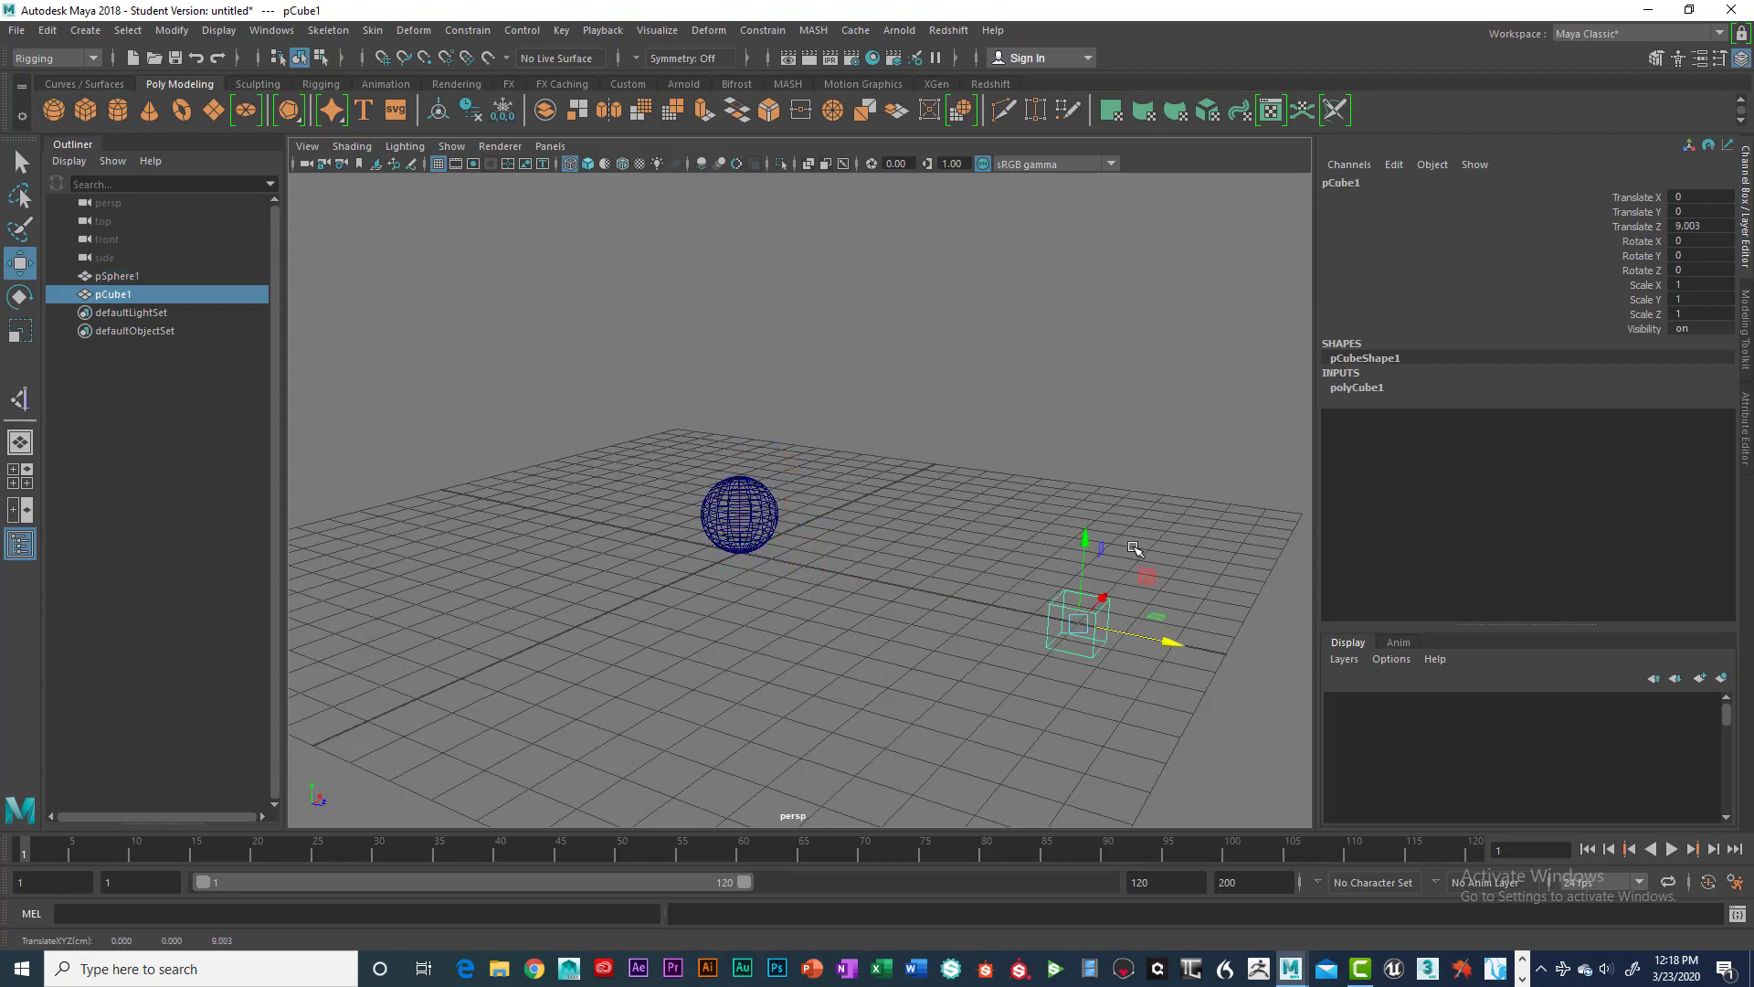
{"action": "left_click_drag", "start_coordinate": [1086, 539], "coordinate": [1086, 513]}
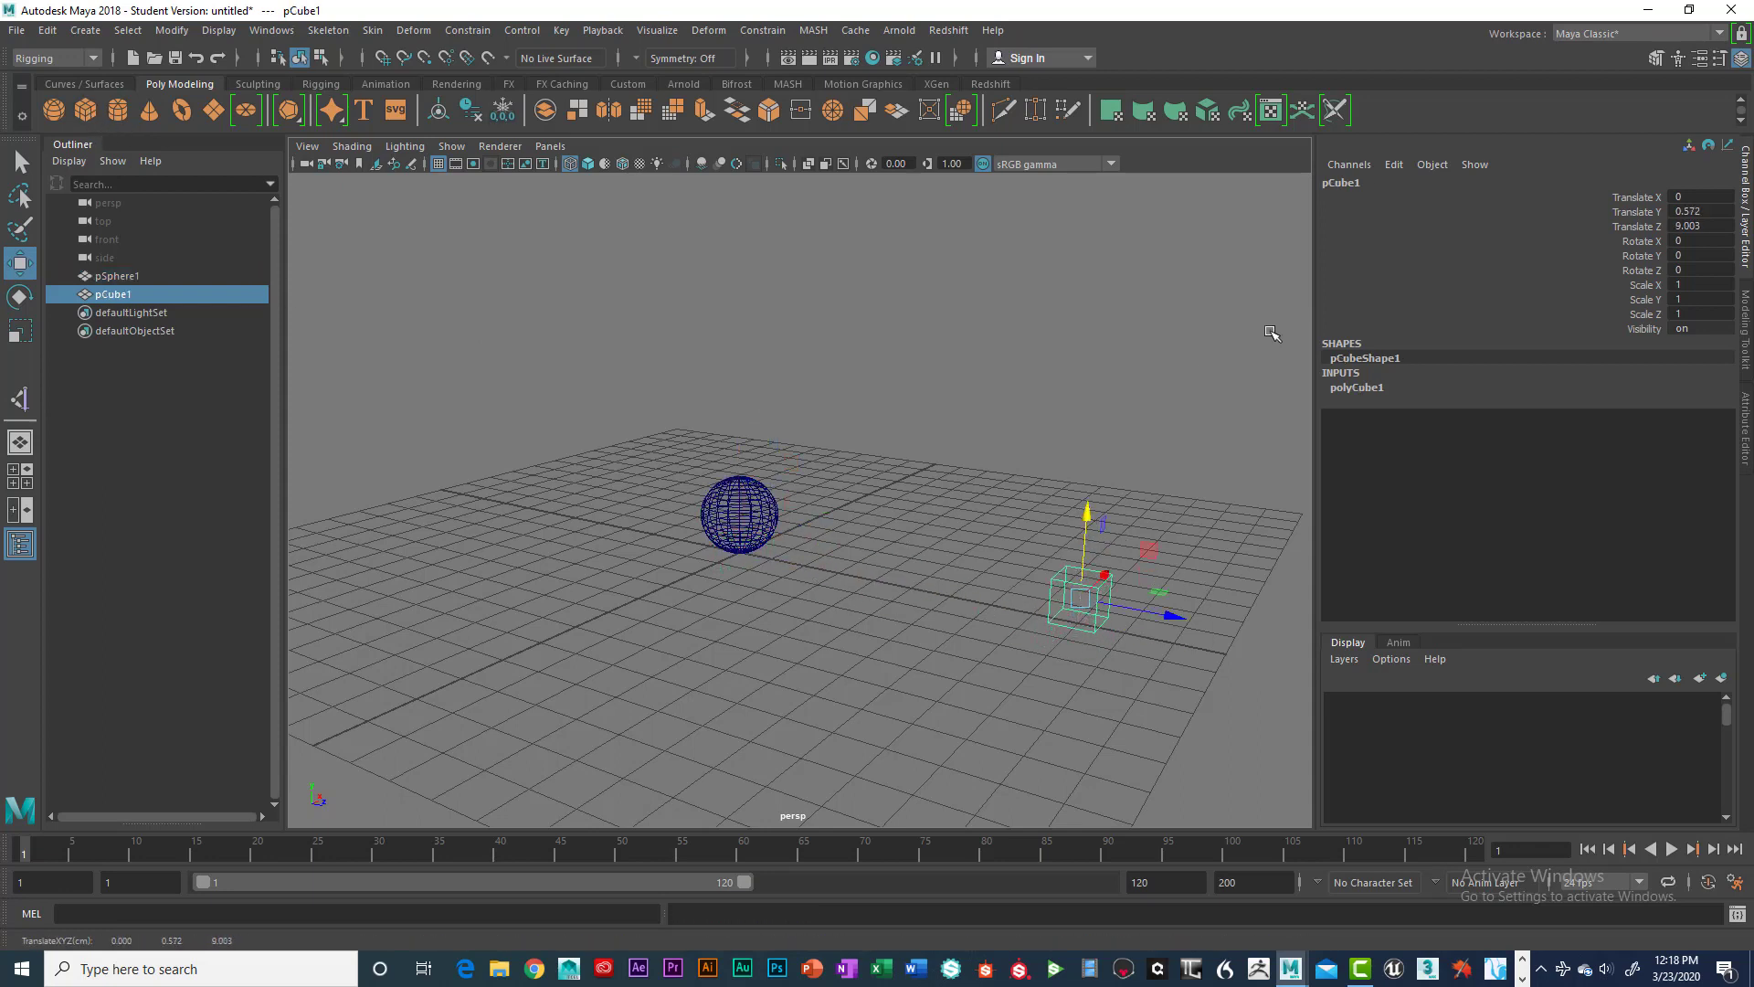
Step: Set the cube's Translate Y to 0.5 so it rests on the grid
{"action": "double_click", "coordinate": [1697, 225]}
{"action": "double_click", "coordinate": [1720, 211]}
{"action": "type", "text": ".5"}
{"action": "key", "text": "Return"}
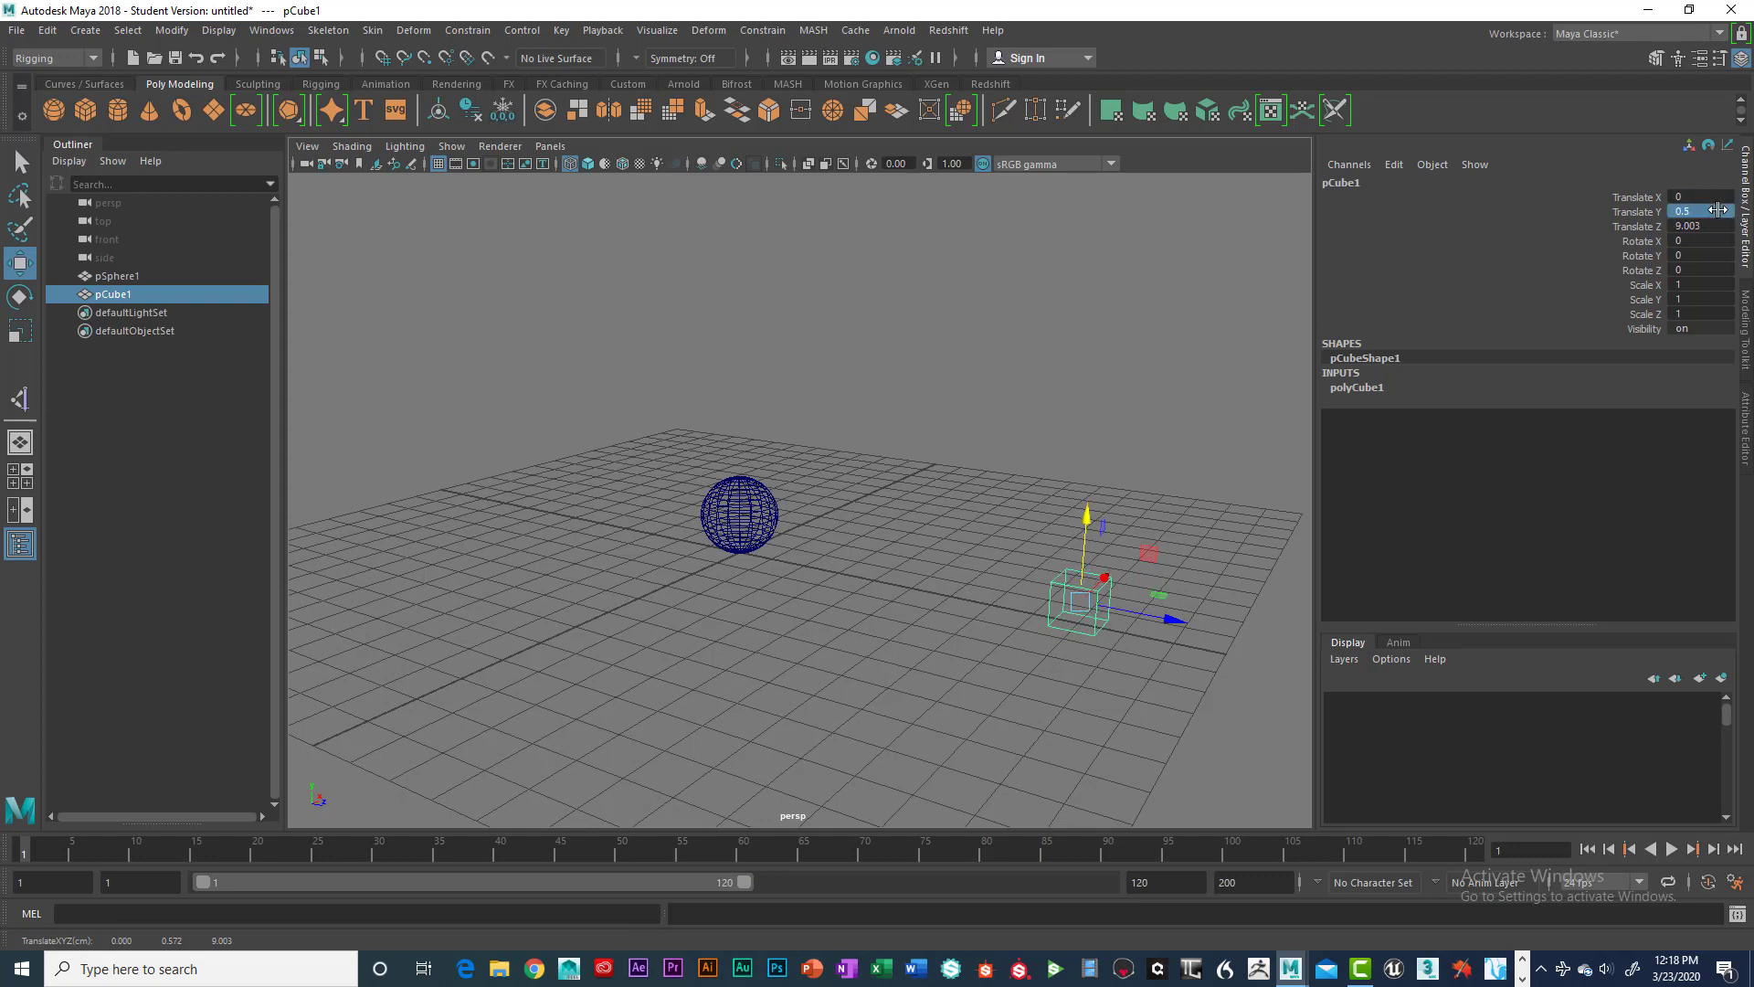
Step: Set the sphere's Translate Y to 1 so it rests on the grid
{"action": "left_click_drag", "start_coordinate": [1014, 455], "coordinate": [909, 430], "text": "alt"}
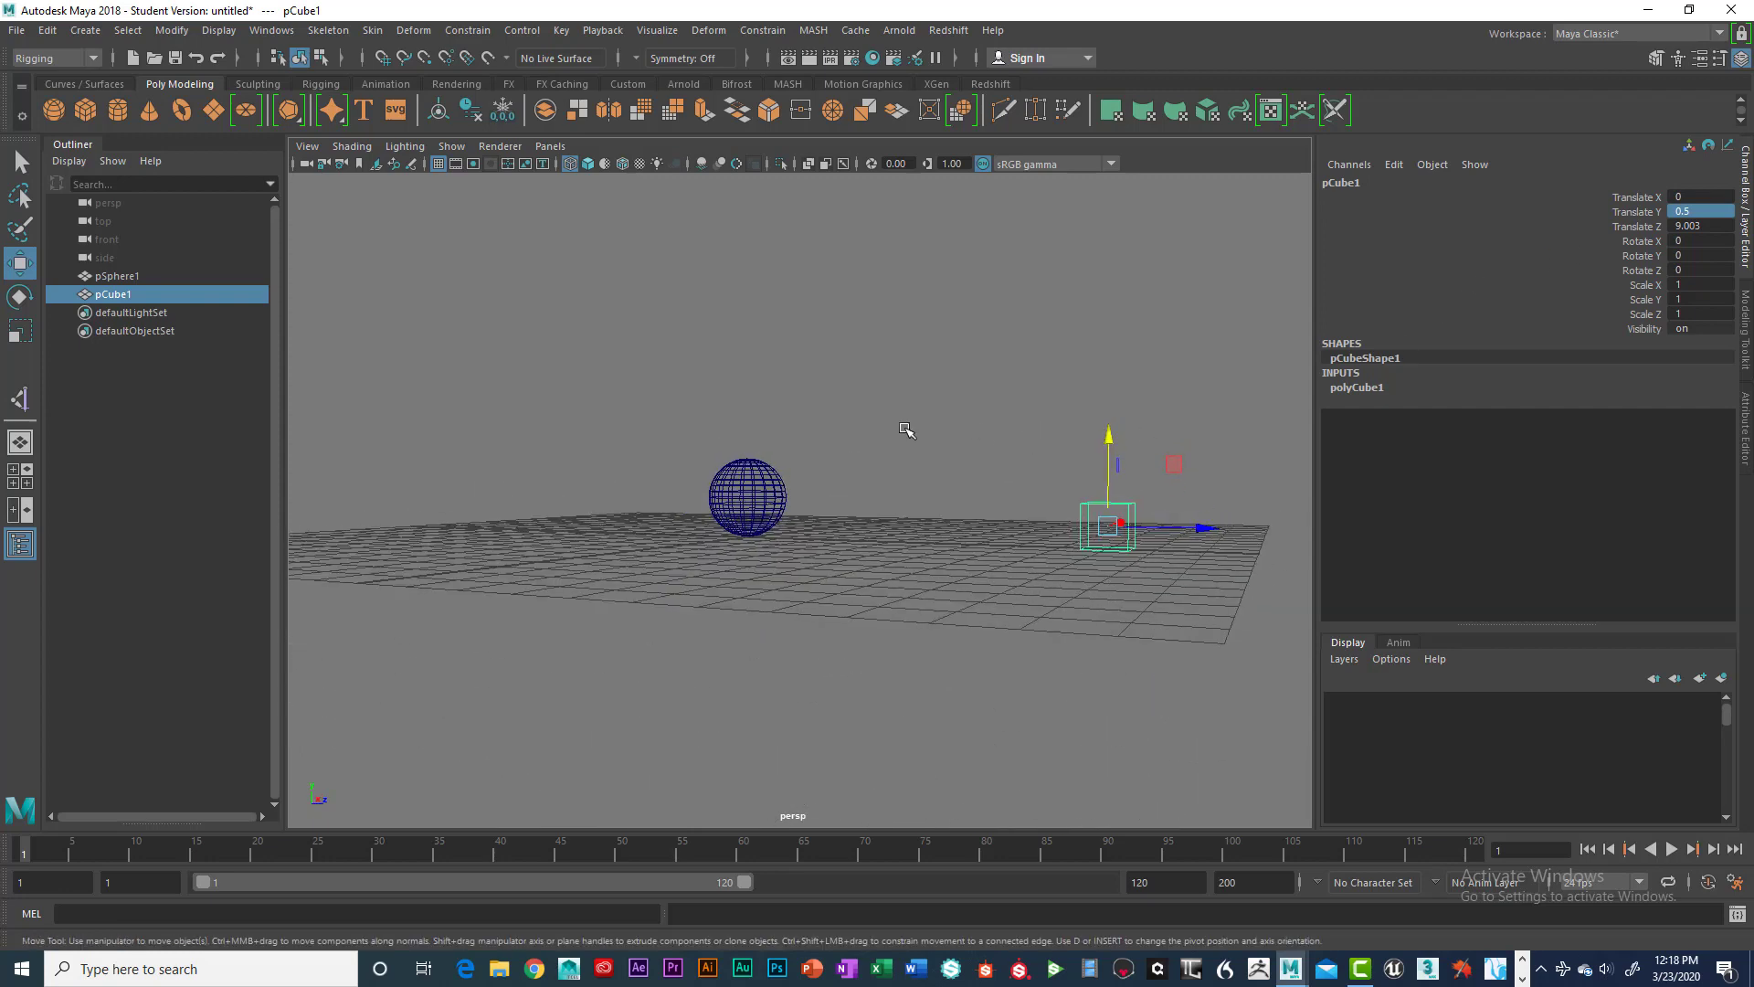
{"action": "left_click", "coordinate": [760, 484]}
{"action": "left_click_drag", "start_coordinate": [807, 480], "coordinate": [1011, 438], "text": "alt"}
{"action": "double_click", "coordinate": [1709, 212]}
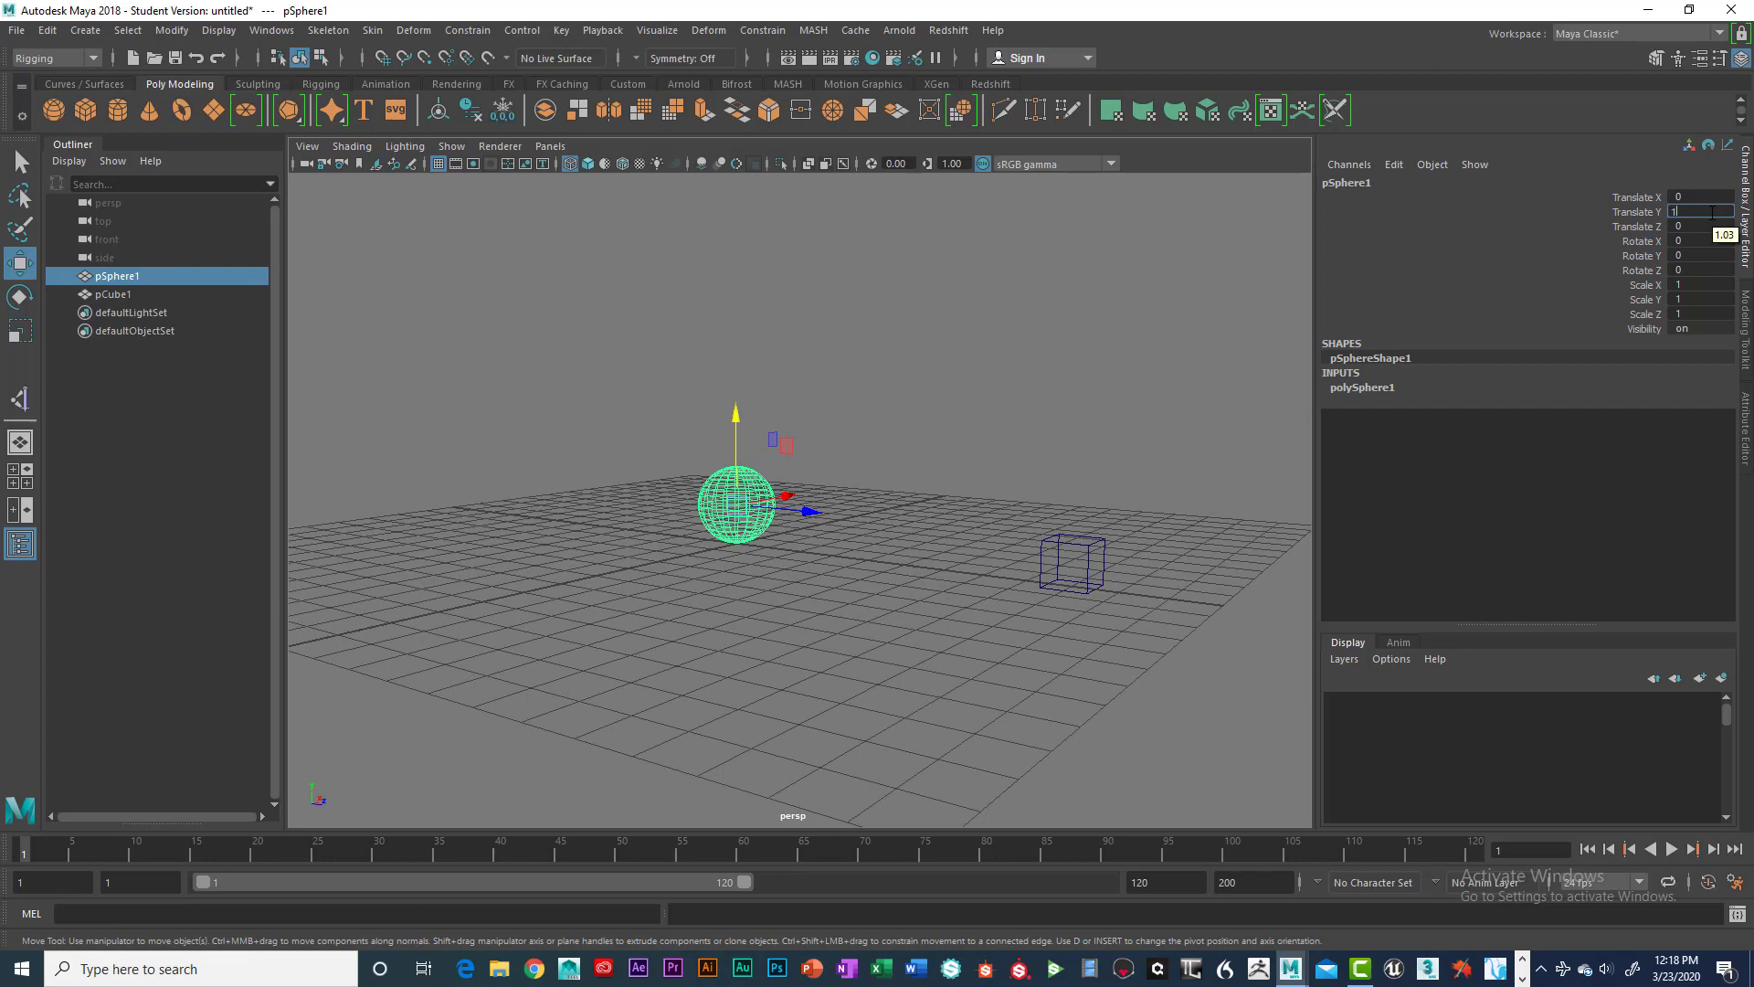
{"action": "type", "text": "1"}
{"action": "key", "text": "Return"}
Step: Show the sphere and the cube with shaded display in the perspective view
{"action": "left_click_drag", "start_coordinate": [1049, 454], "coordinate": [951, 450], "text": "alt"}
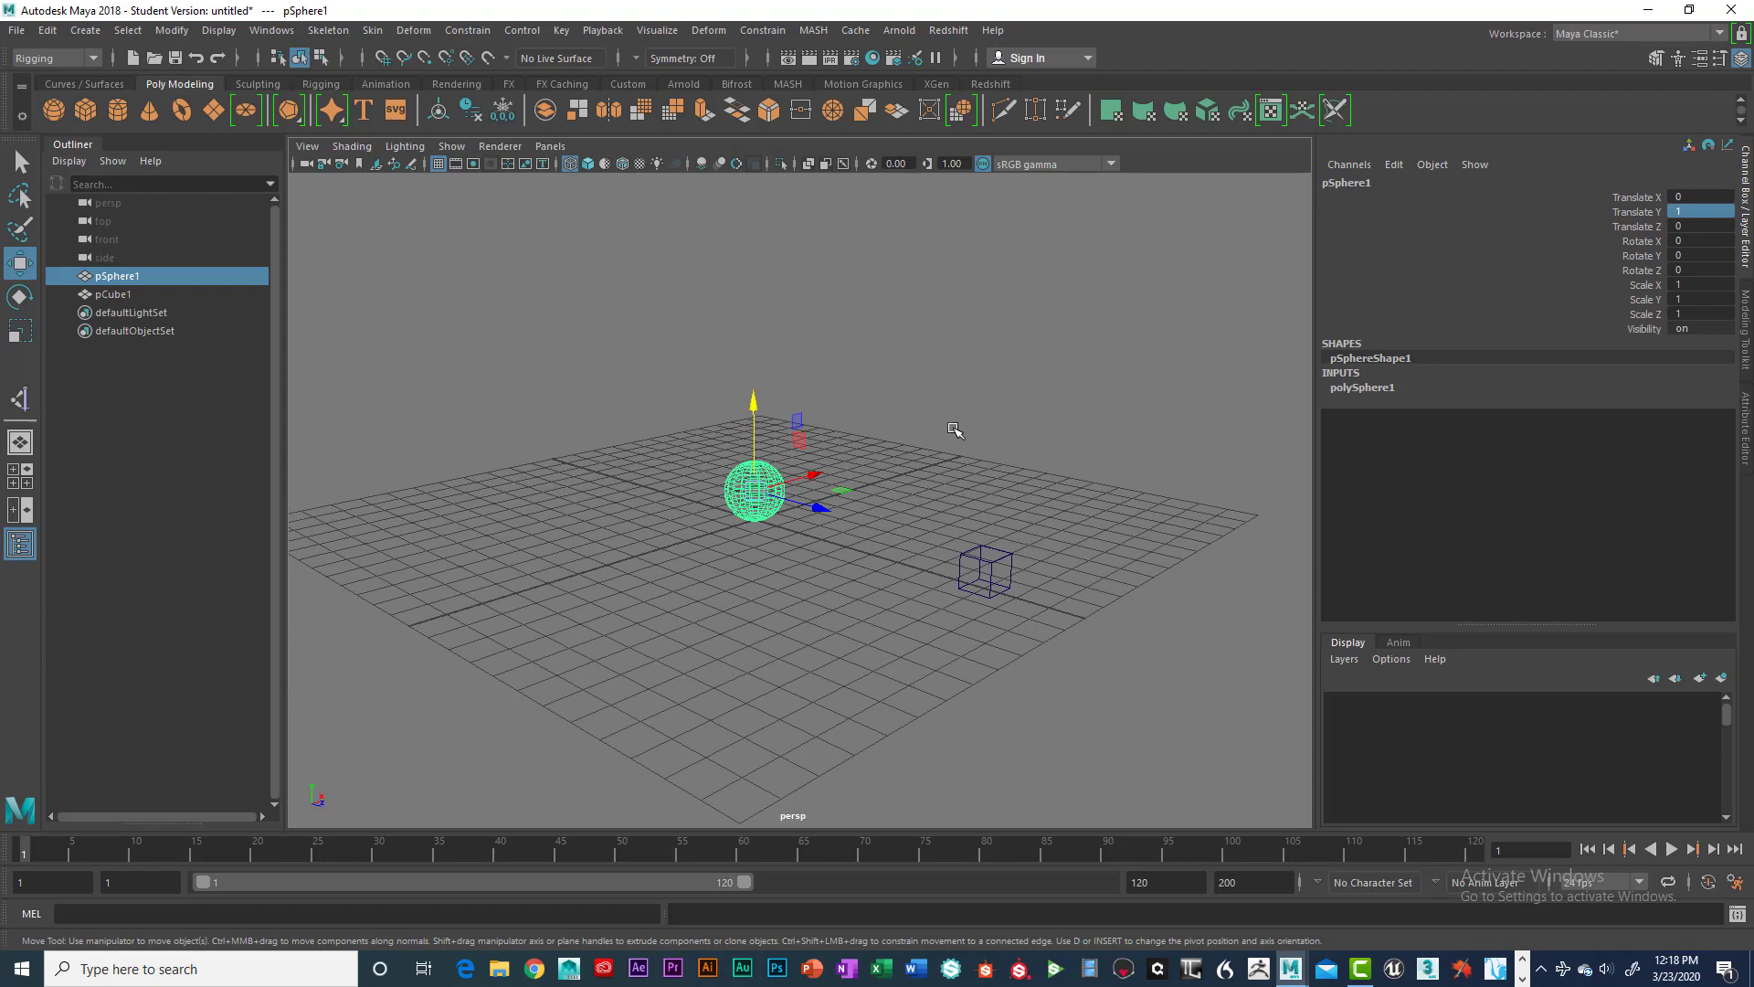
{"action": "key", "text": "5"}
{"action": "left_click", "coordinate": [982, 573]}
{"action": "left_click", "coordinate": [775, 491]}
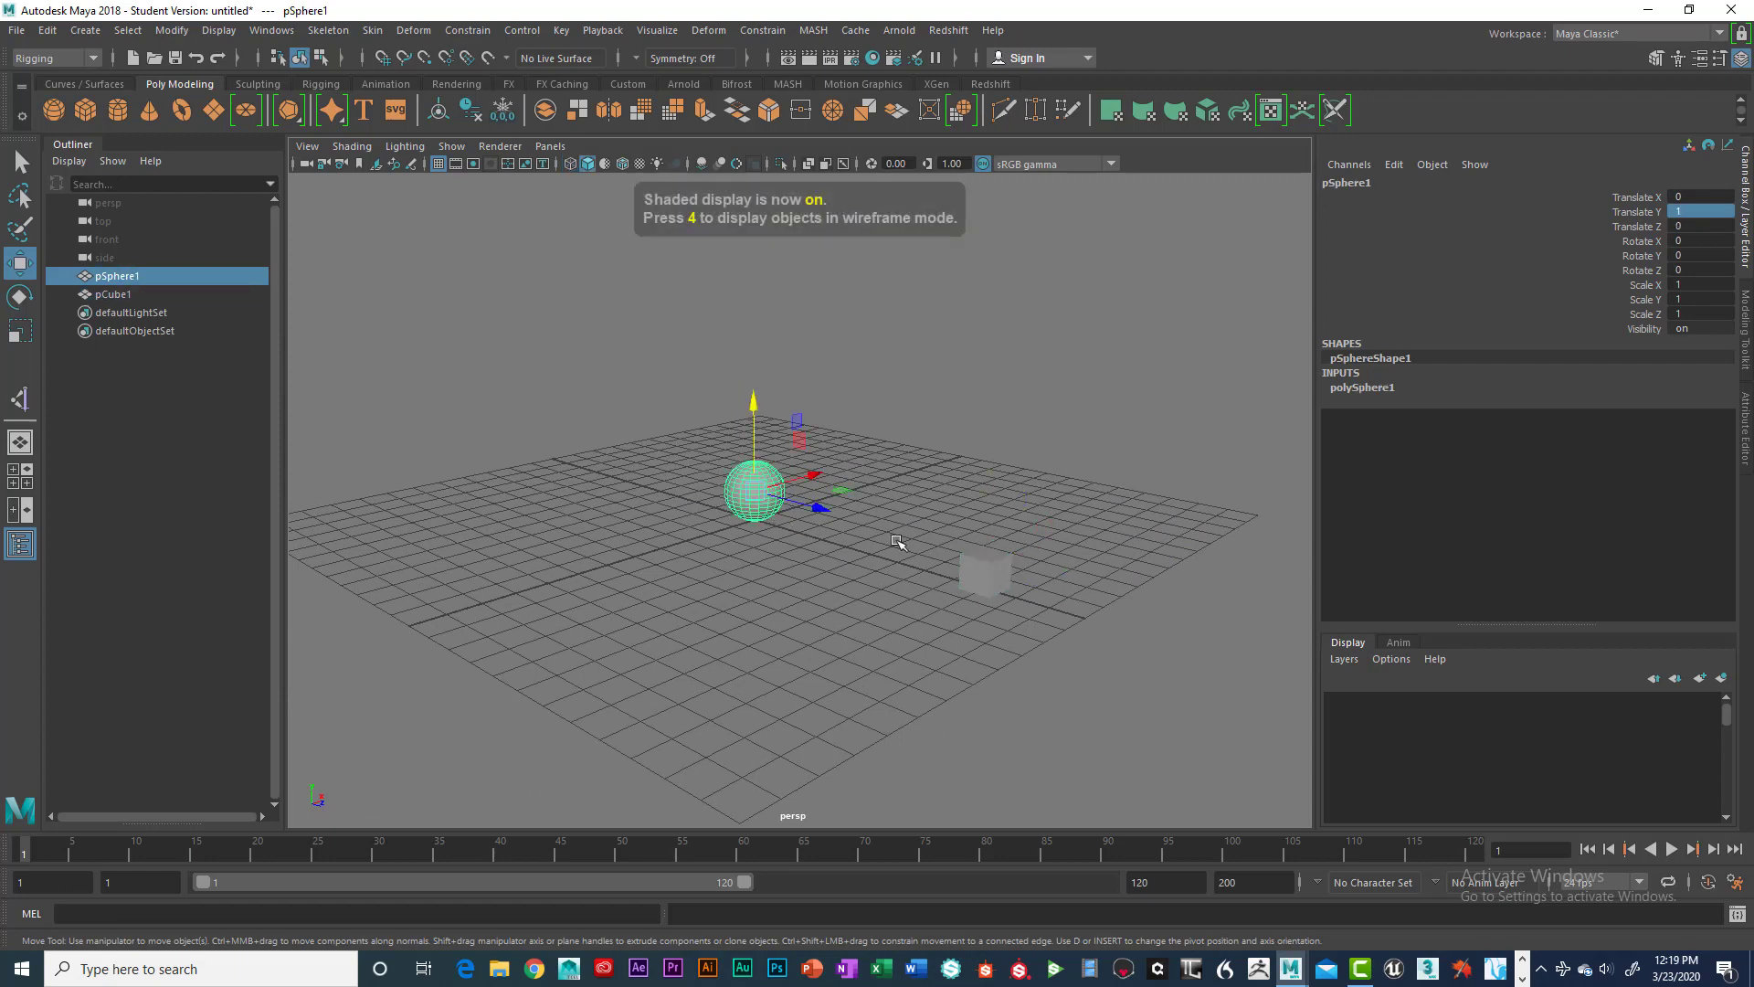
Step: Slide the cube along Z toward the sphere, to a Translate Z of about 6.66
{"action": "mouse_move", "coordinate": [868, 528]}
{"action": "left_mouse_down", "text": "alt"}
{"action": "mouse_move", "coordinate": [911, 512]}
{"action": "mouse_move", "coordinate": [908, 537]}
{"action": "mouse_move", "coordinate": [955, 594]}
{"action": "mouse_move", "coordinate": [980, 591]}
{"action": "left_mouse_up", "text": "alt"}
{"action": "left_click", "coordinate": [980, 591]}
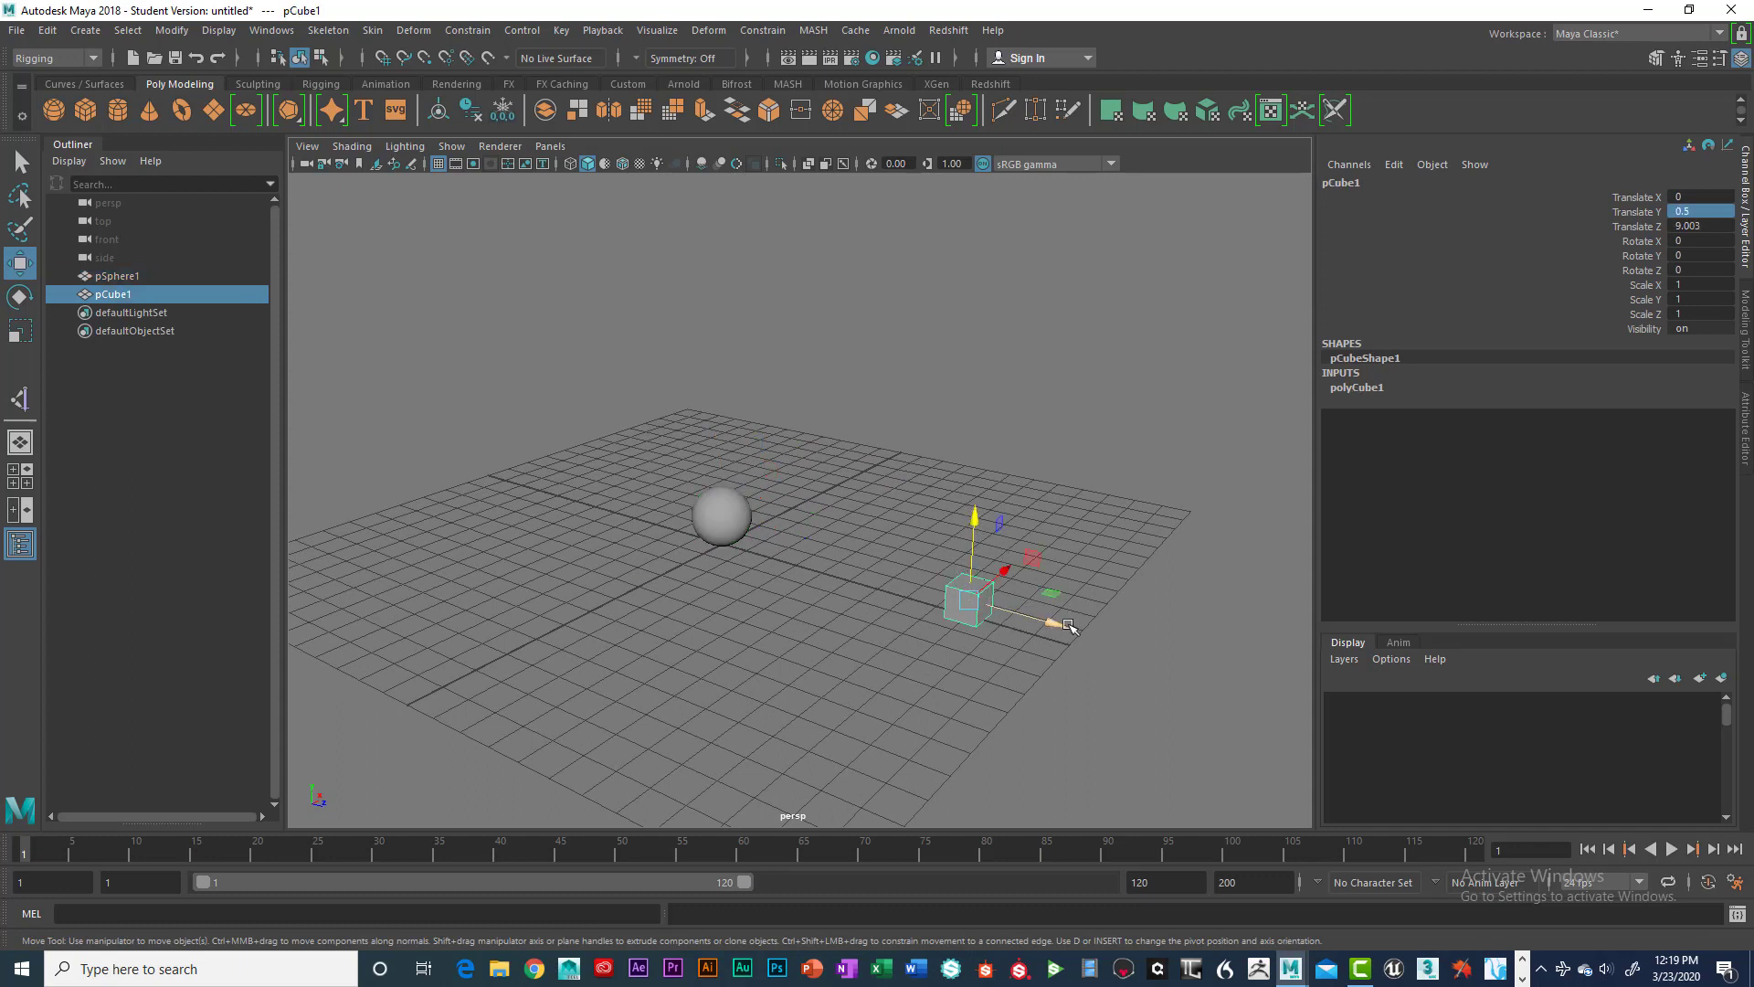
{"action": "mouse_move", "coordinate": [1069, 626]}
{"action": "left_mouse_down"}
{"action": "mouse_move", "coordinate": [971, 616]}
{"action": "mouse_move", "coordinate": [1081, 629]}
{"action": "left_mouse_up"}
{"action": "left_click", "coordinate": [739, 525]}
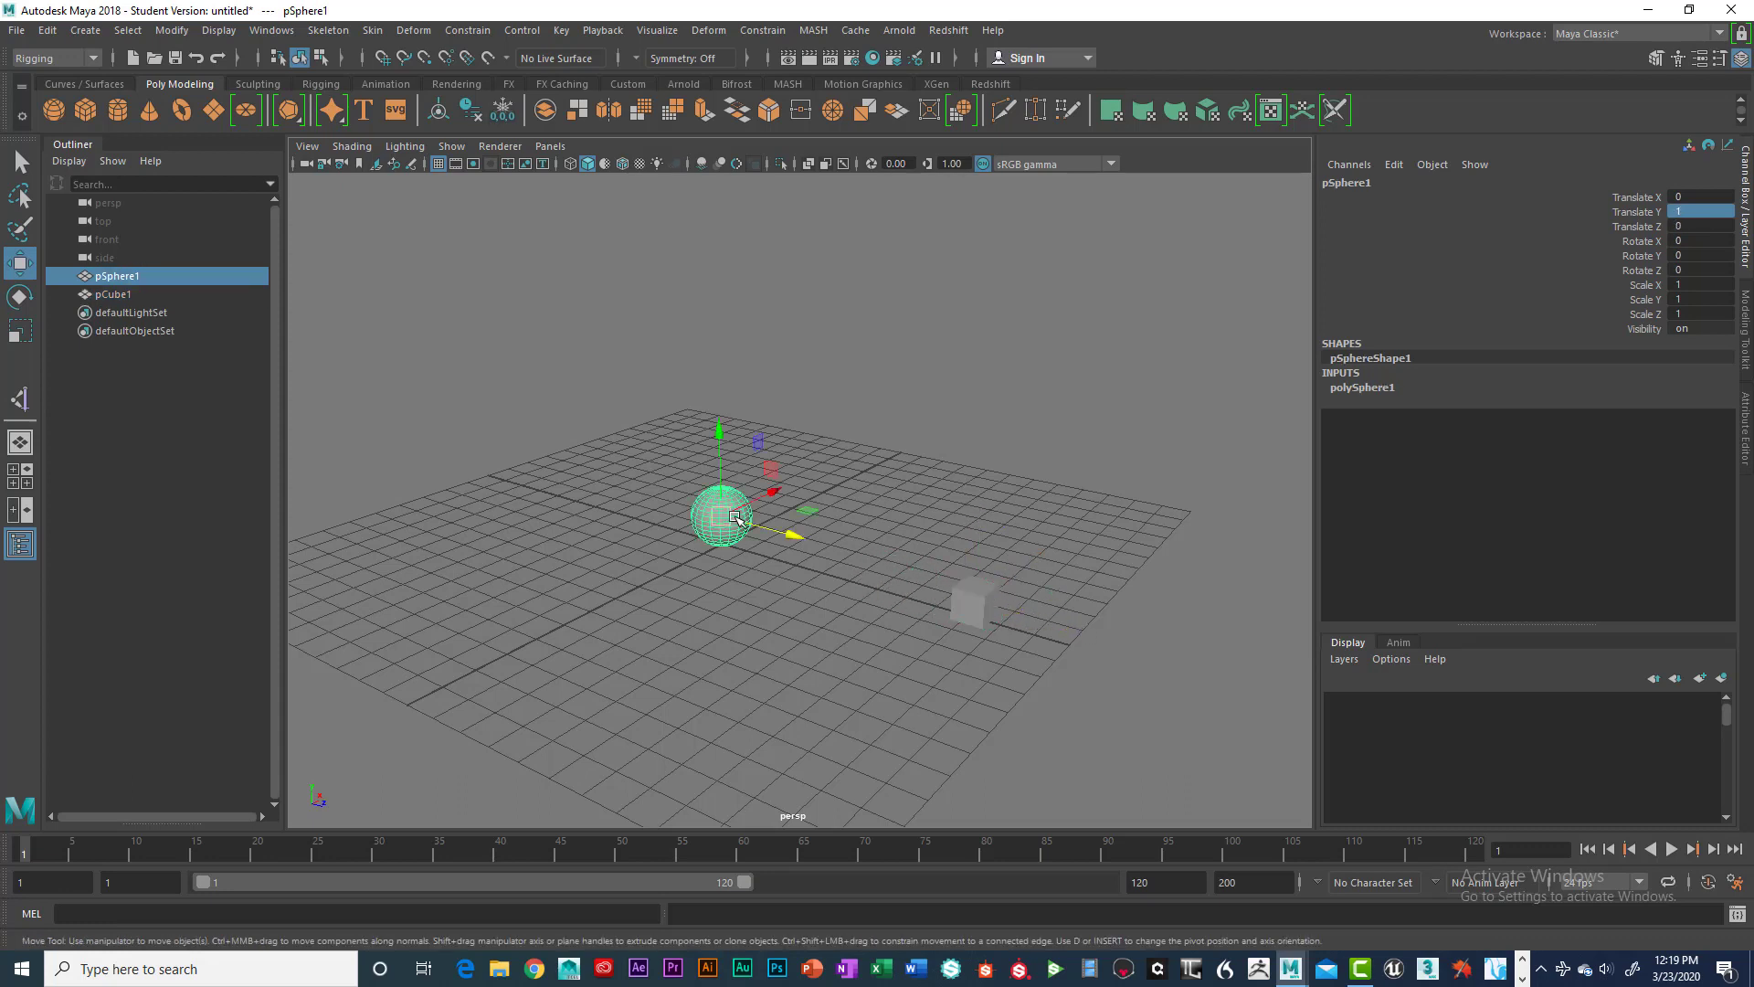
{"action": "left_click", "coordinate": [976, 608]}
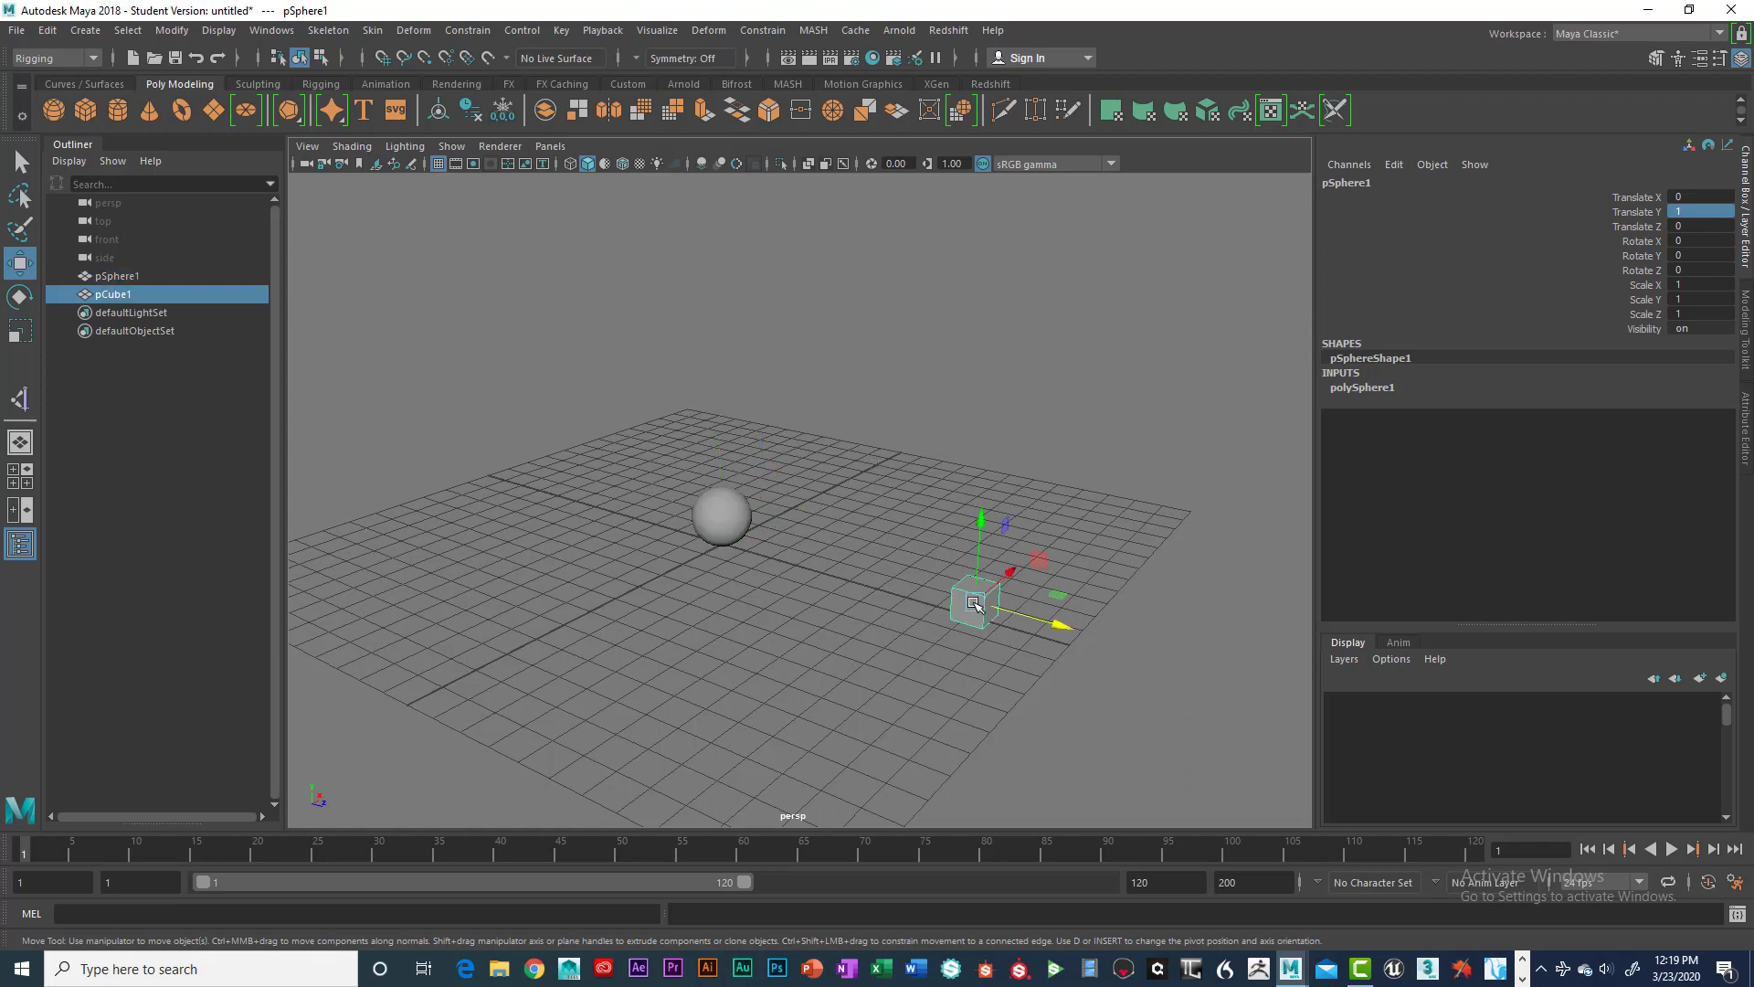
{"action": "mouse_move", "coordinate": [1055, 625]}
{"action": "left_mouse_down"}
{"action": "mouse_move", "coordinate": [944, 619]}
{"action": "mouse_move", "coordinate": [1050, 619]}
{"action": "mouse_move", "coordinate": [1026, 621]}
{"action": "left_mouse_up"}
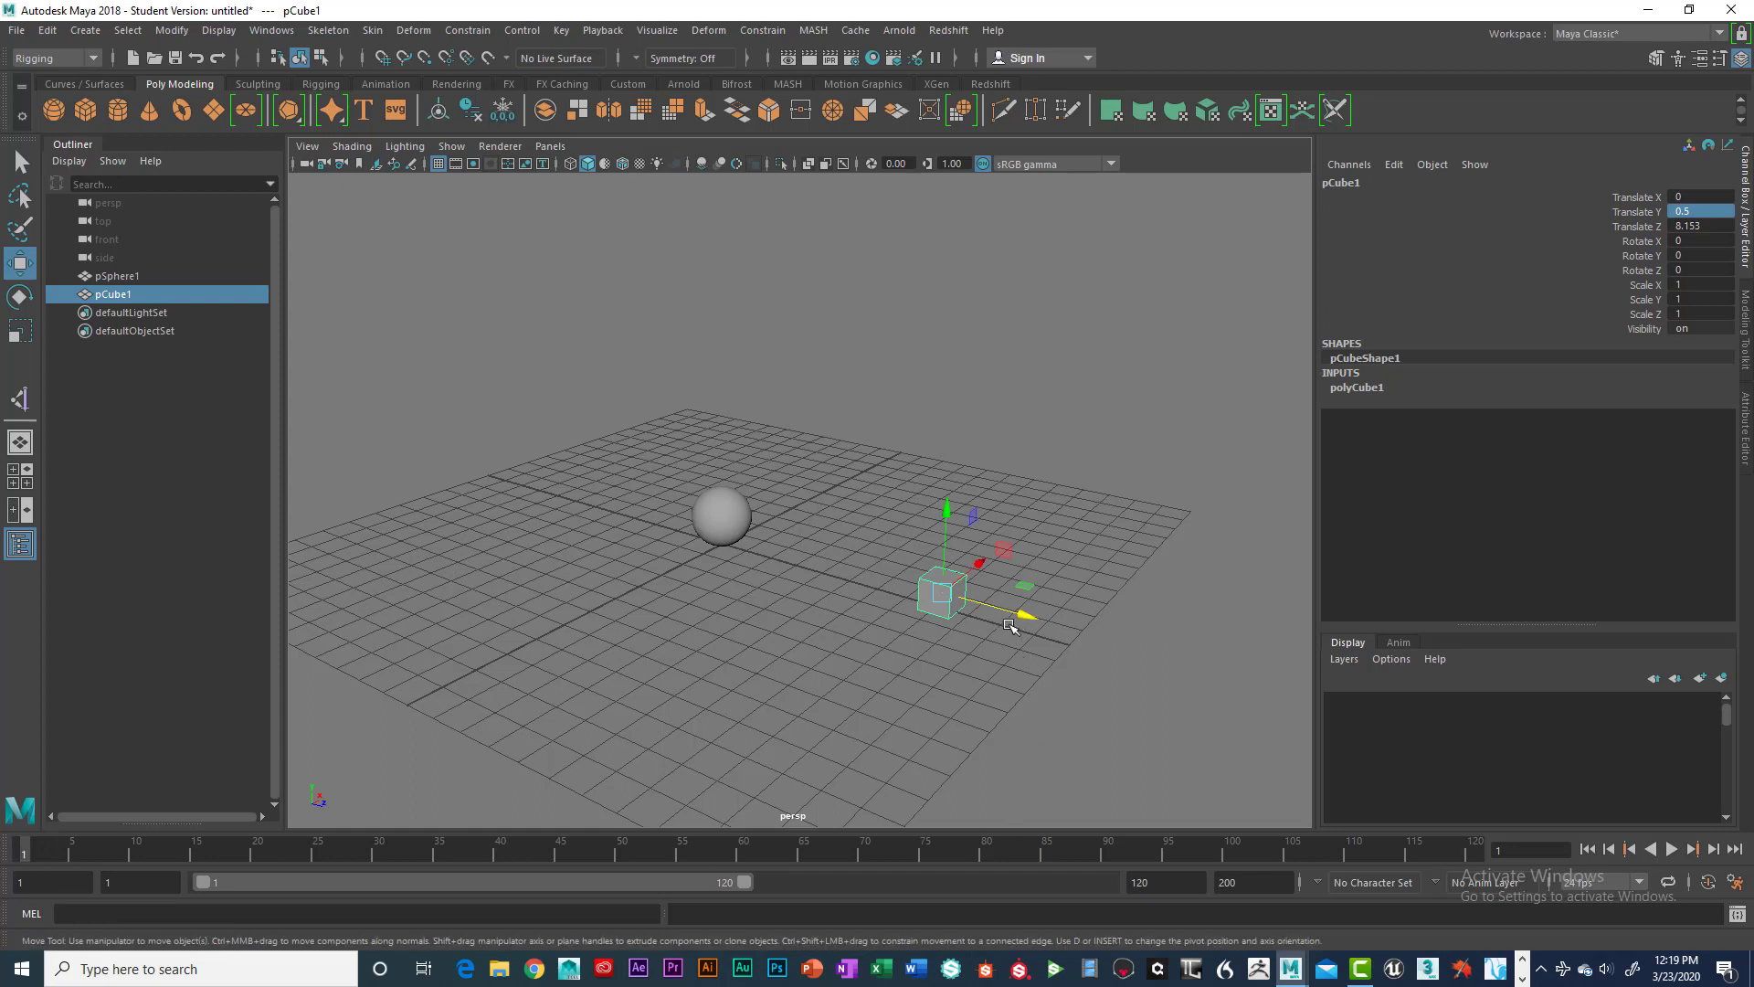
{"action": "left_click_drag", "start_coordinate": [1022, 620], "coordinate": [978, 603]}
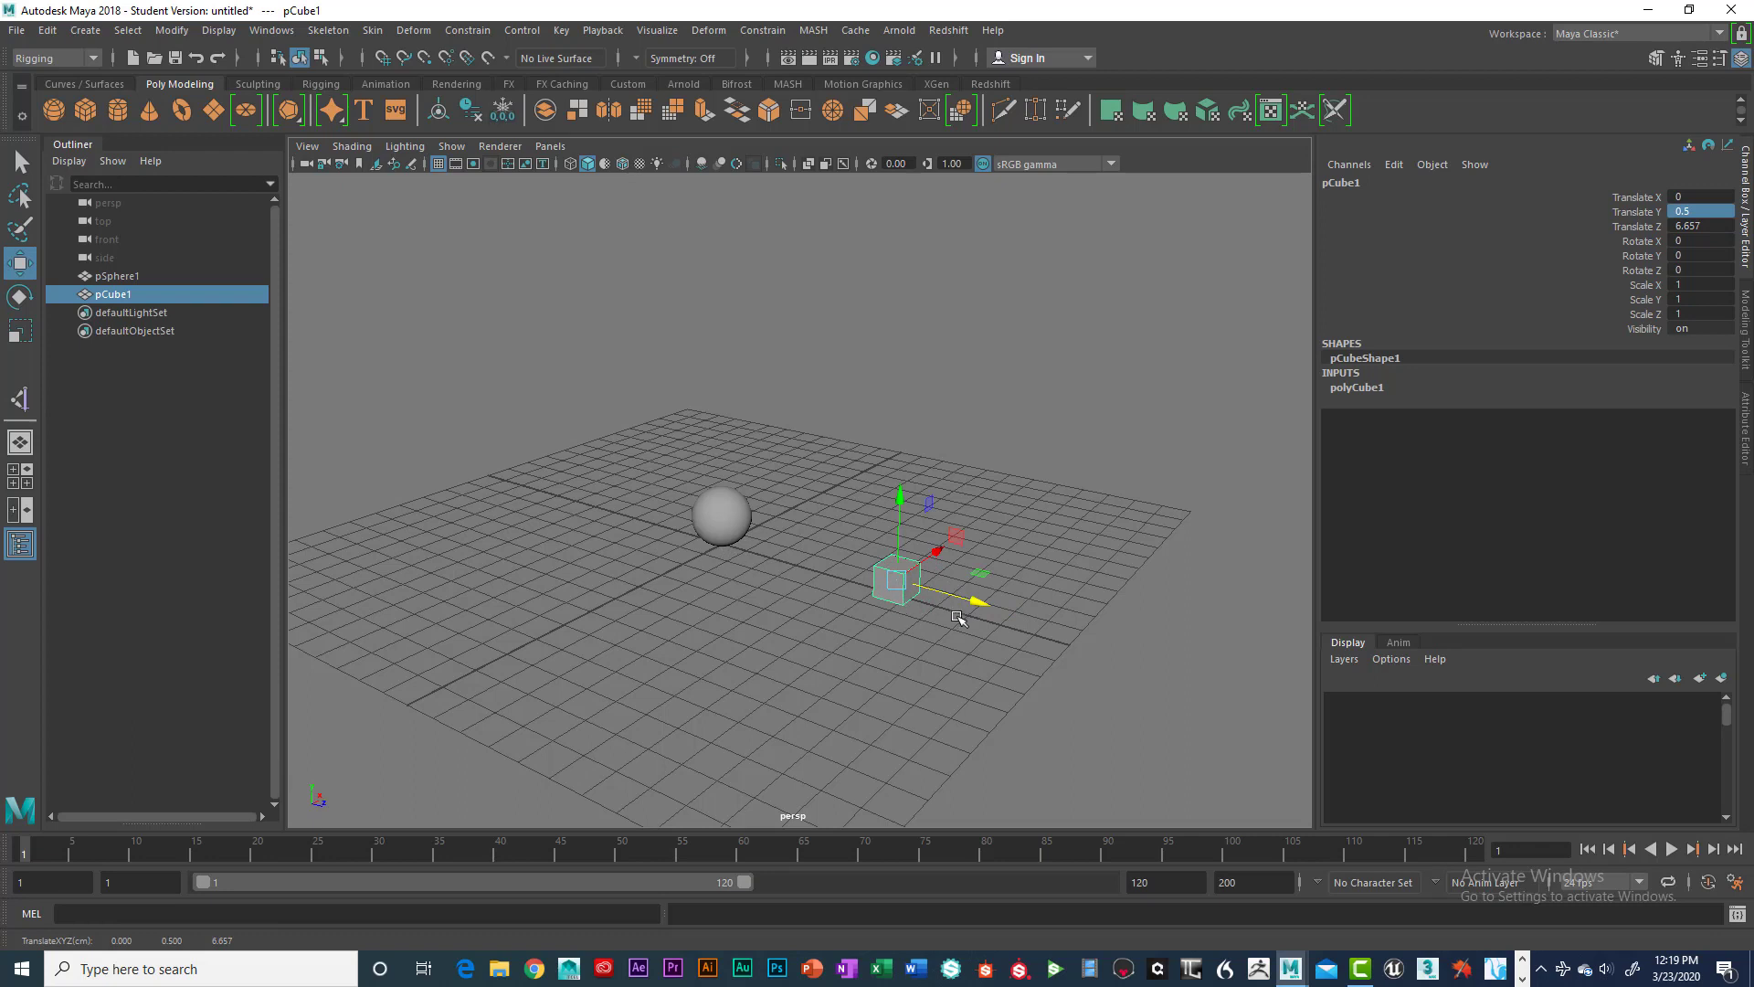
Step: Slide the cube along Z away from the sphere, to a Translate Z of about 9.97
{"action": "left_click", "coordinate": [724, 517]}
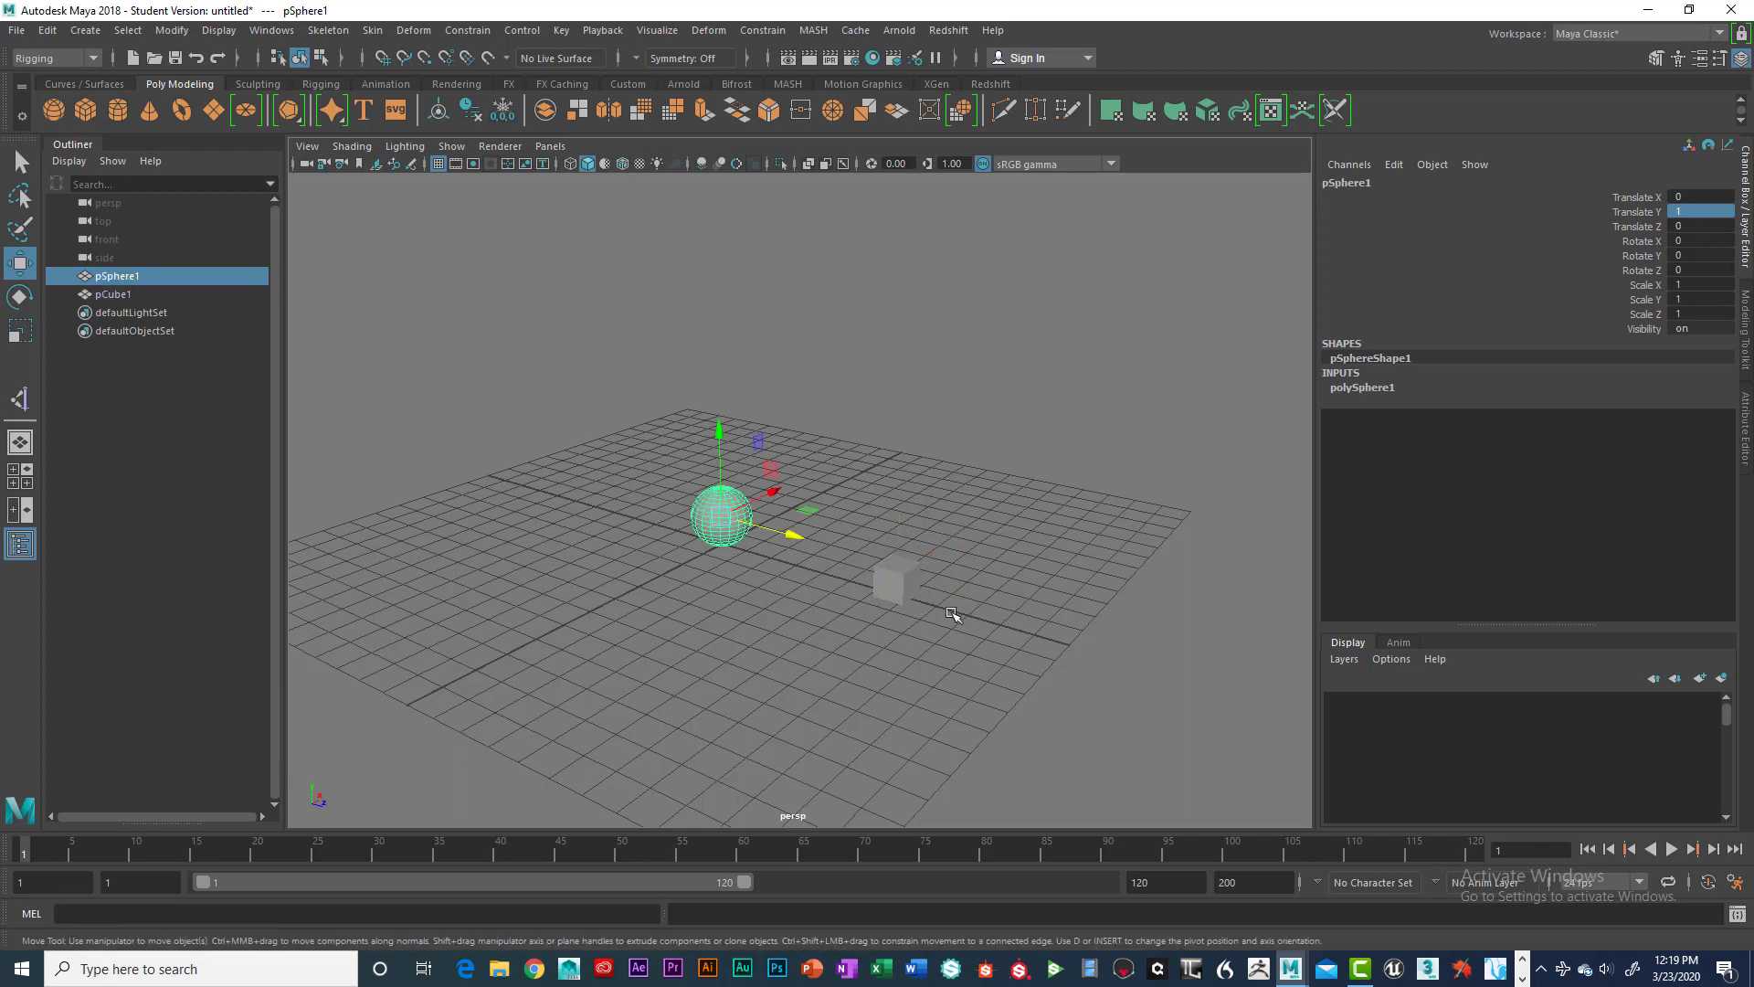
{"action": "left_click", "coordinate": [917, 576]}
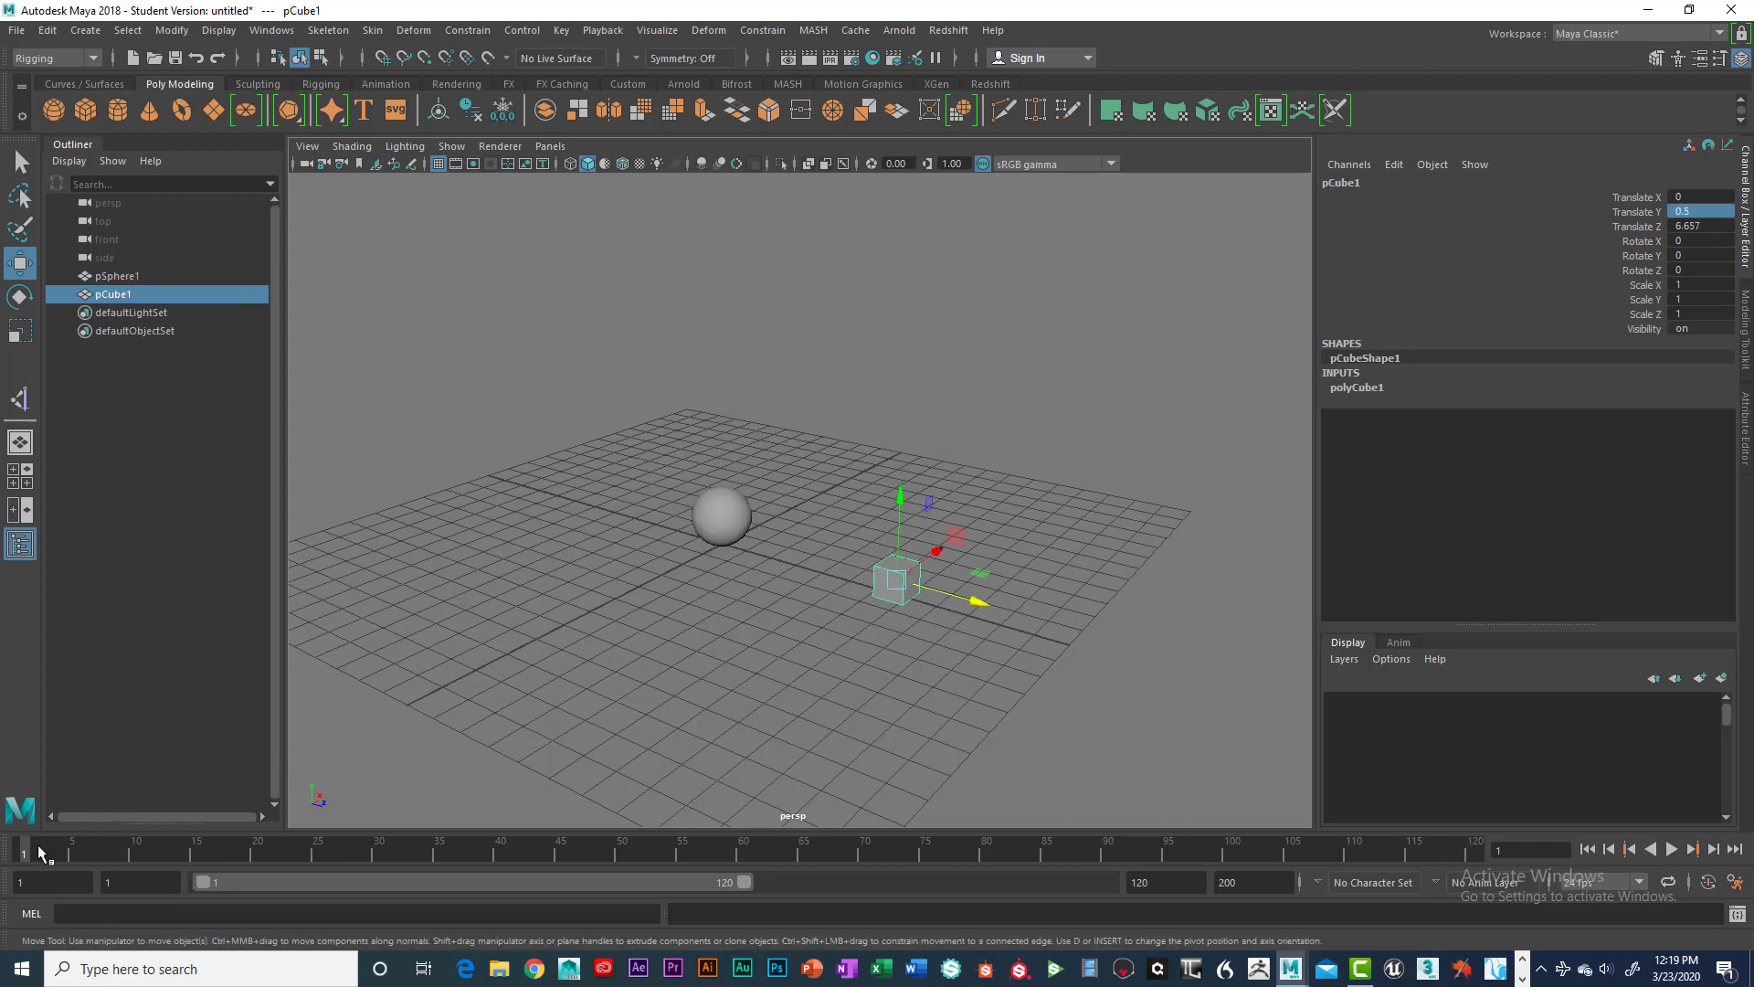
{"action": "mouse_move", "coordinate": [31, 848]}
{"action": "left_mouse_down"}
{"action": "mouse_move", "coordinate": [136, 848]}
{"action": "mouse_move", "coordinate": [7, 847]}
{"action": "left_mouse_up"}
{"action": "left_click", "coordinate": [738, 513]}
{"action": "left_click", "coordinate": [900, 583]}
{"action": "left_click_drag", "start_coordinate": [987, 602], "coordinate": [1001, 611]}
{"action": "left_click_drag", "start_coordinate": [896, 686], "coordinate": [943, 585], "text": "alt"}
{"action": "left_click_drag", "start_coordinate": [1079, 594], "coordinate": [1145, 618], "text": "alt"}
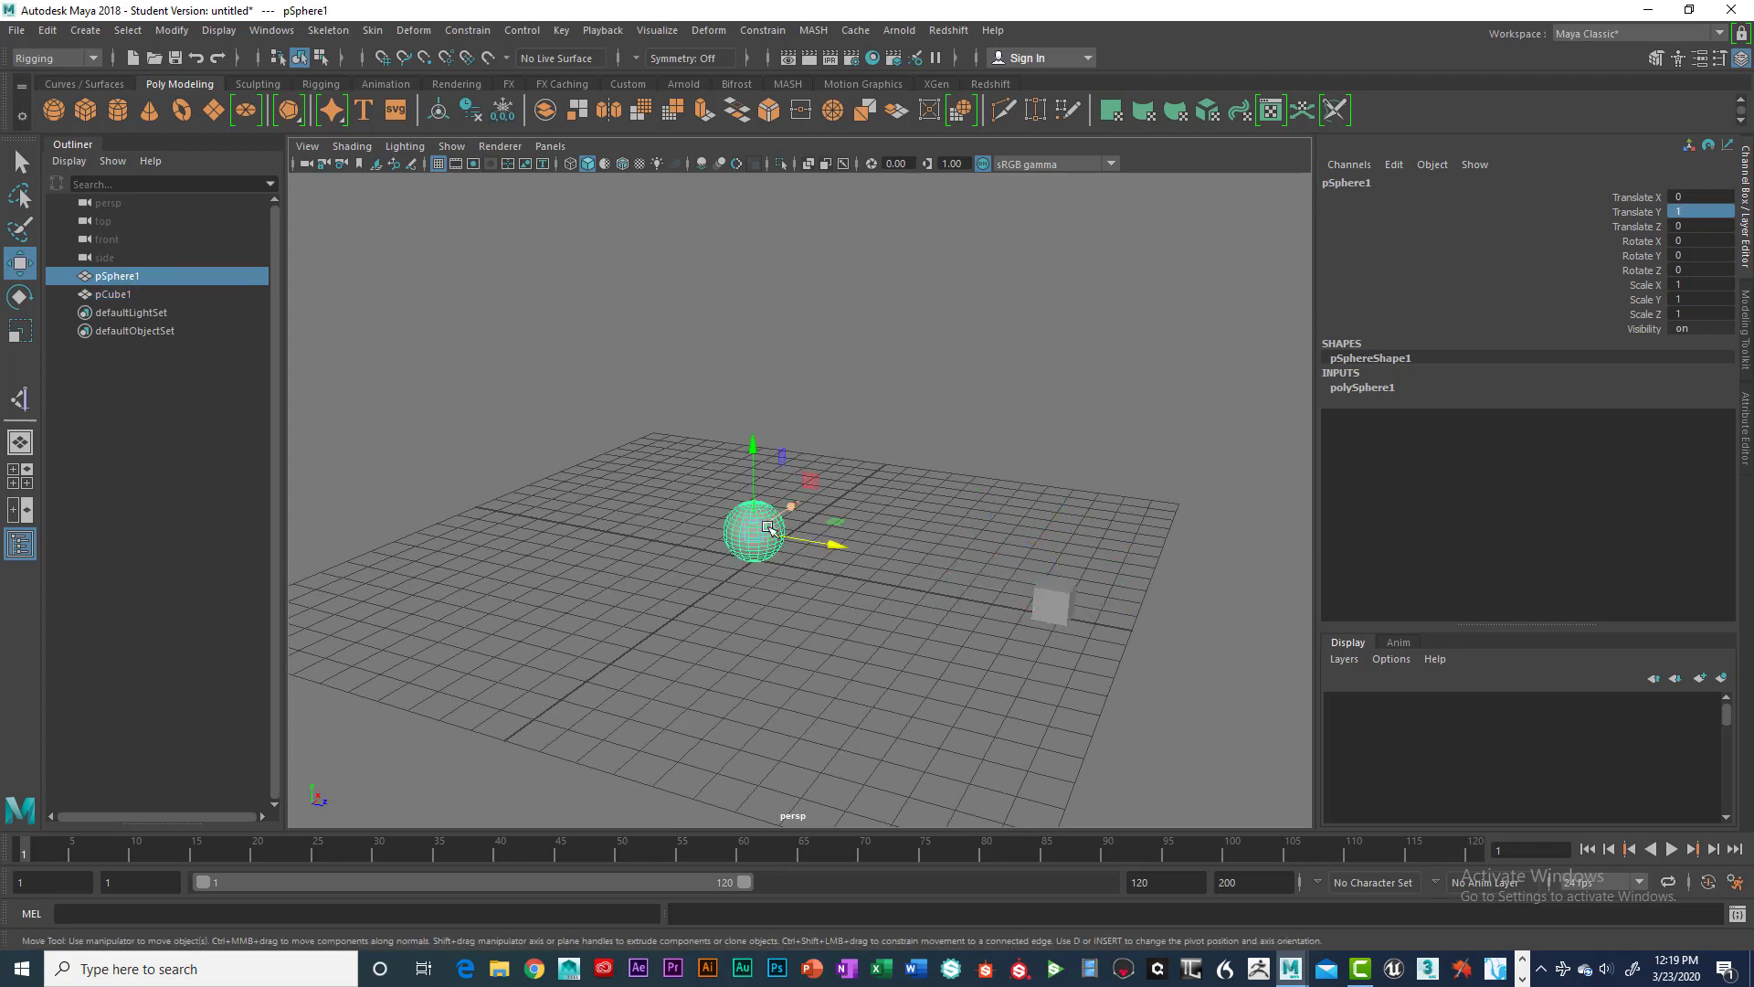
{"action": "left_click", "coordinate": [781, 549]}
{"action": "left_click", "coordinate": [1060, 596]}
{"action": "left_click_drag", "start_coordinate": [1116, 606], "coordinate": [1133, 610]}
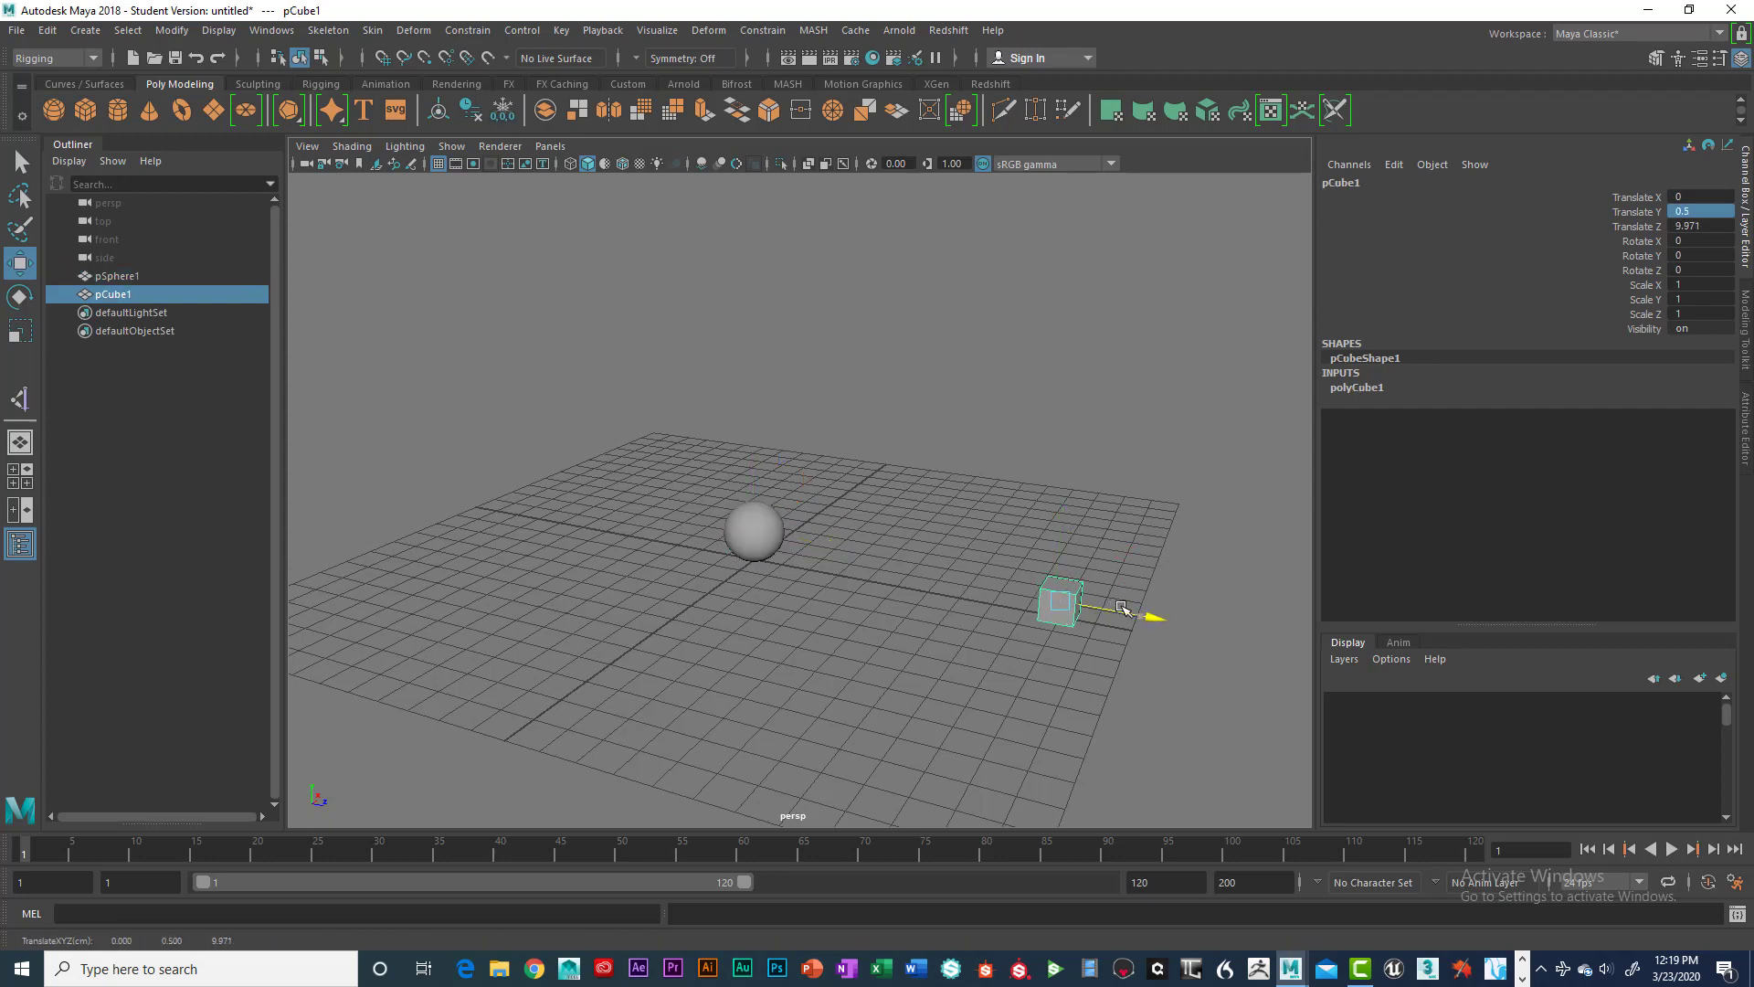
Step: Delete the construction history of both the sphere and the cube and freeze their transformations
{"action": "left_click_drag", "start_coordinate": [975, 630], "coordinate": [843, 574], "text": "alt"}
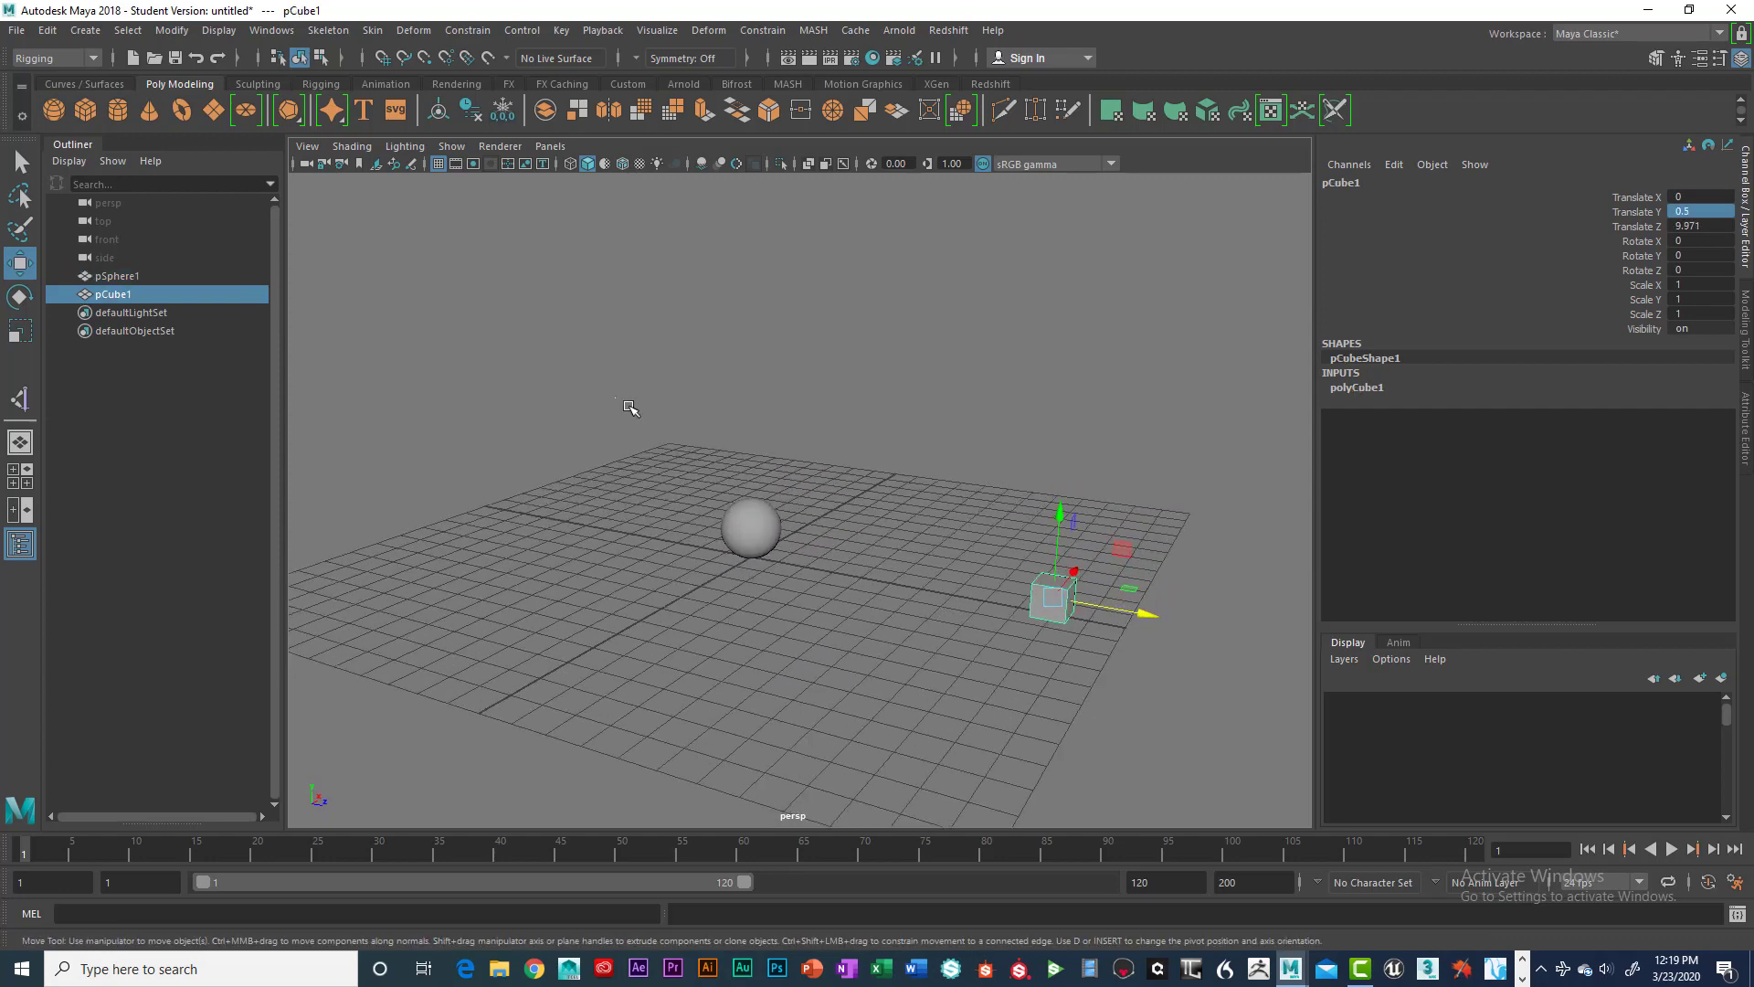
{"action": "left_click_drag", "start_coordinate": [616, 398], "coordinate": [1117, 700]}
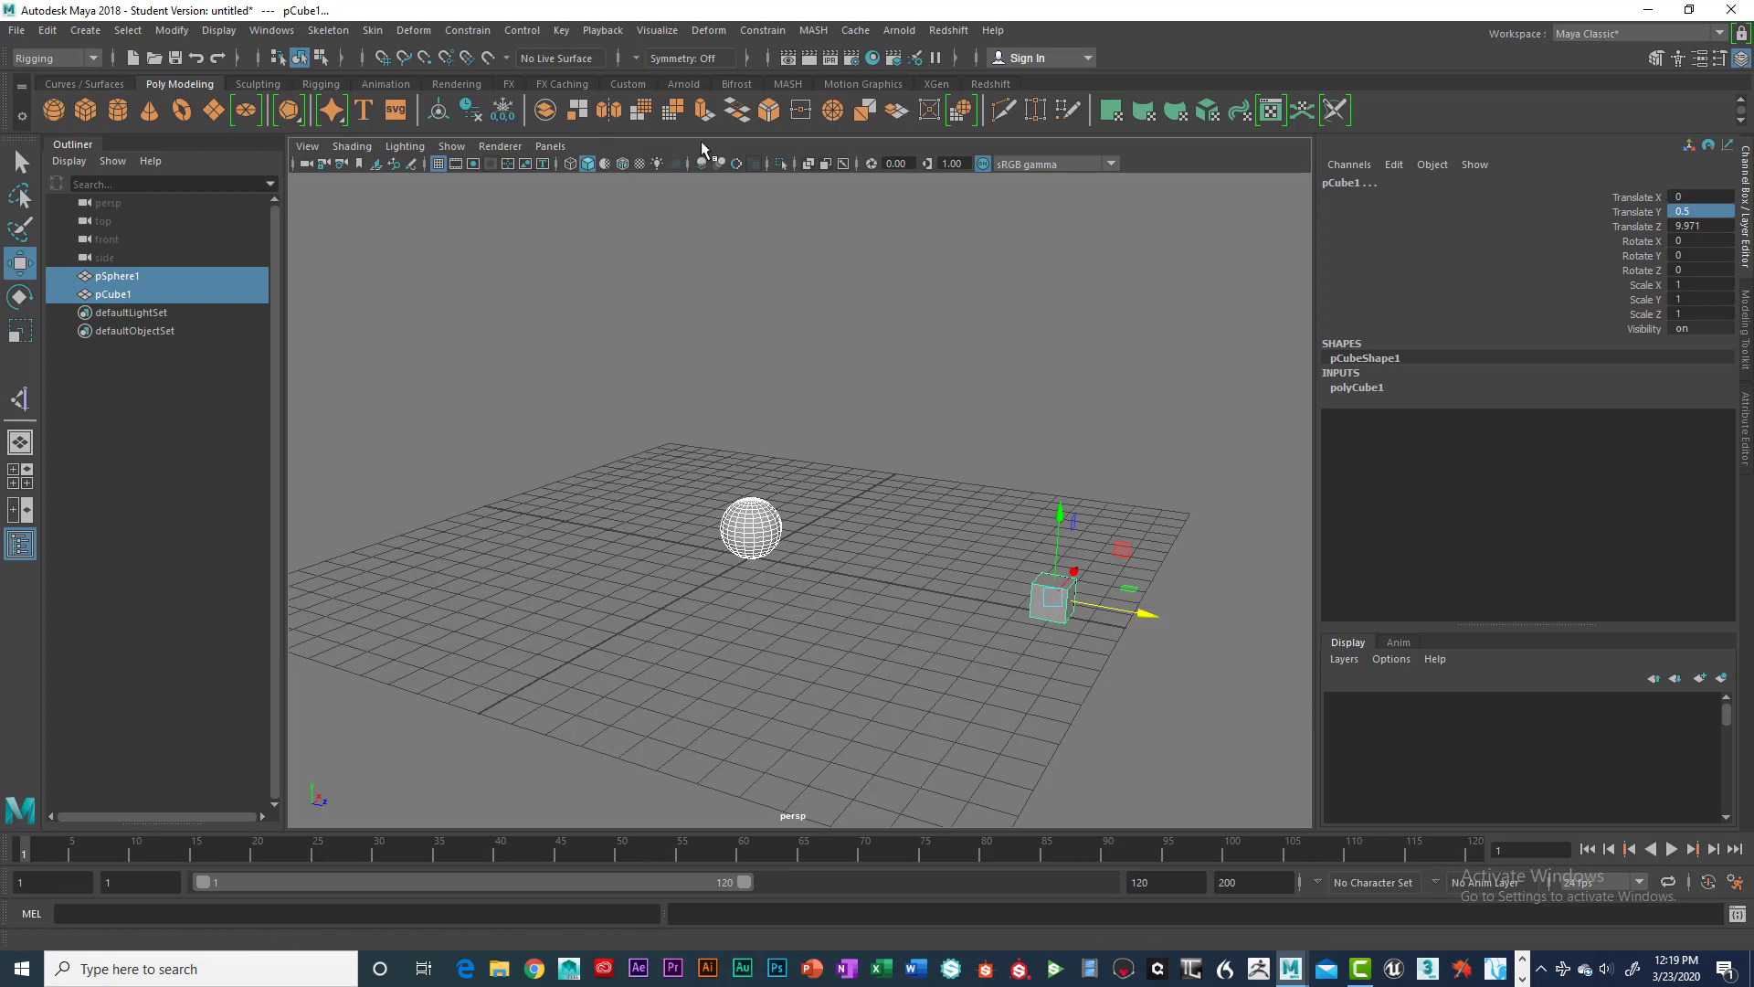
{"action": "left_click", "coordinate": [471, 109]}
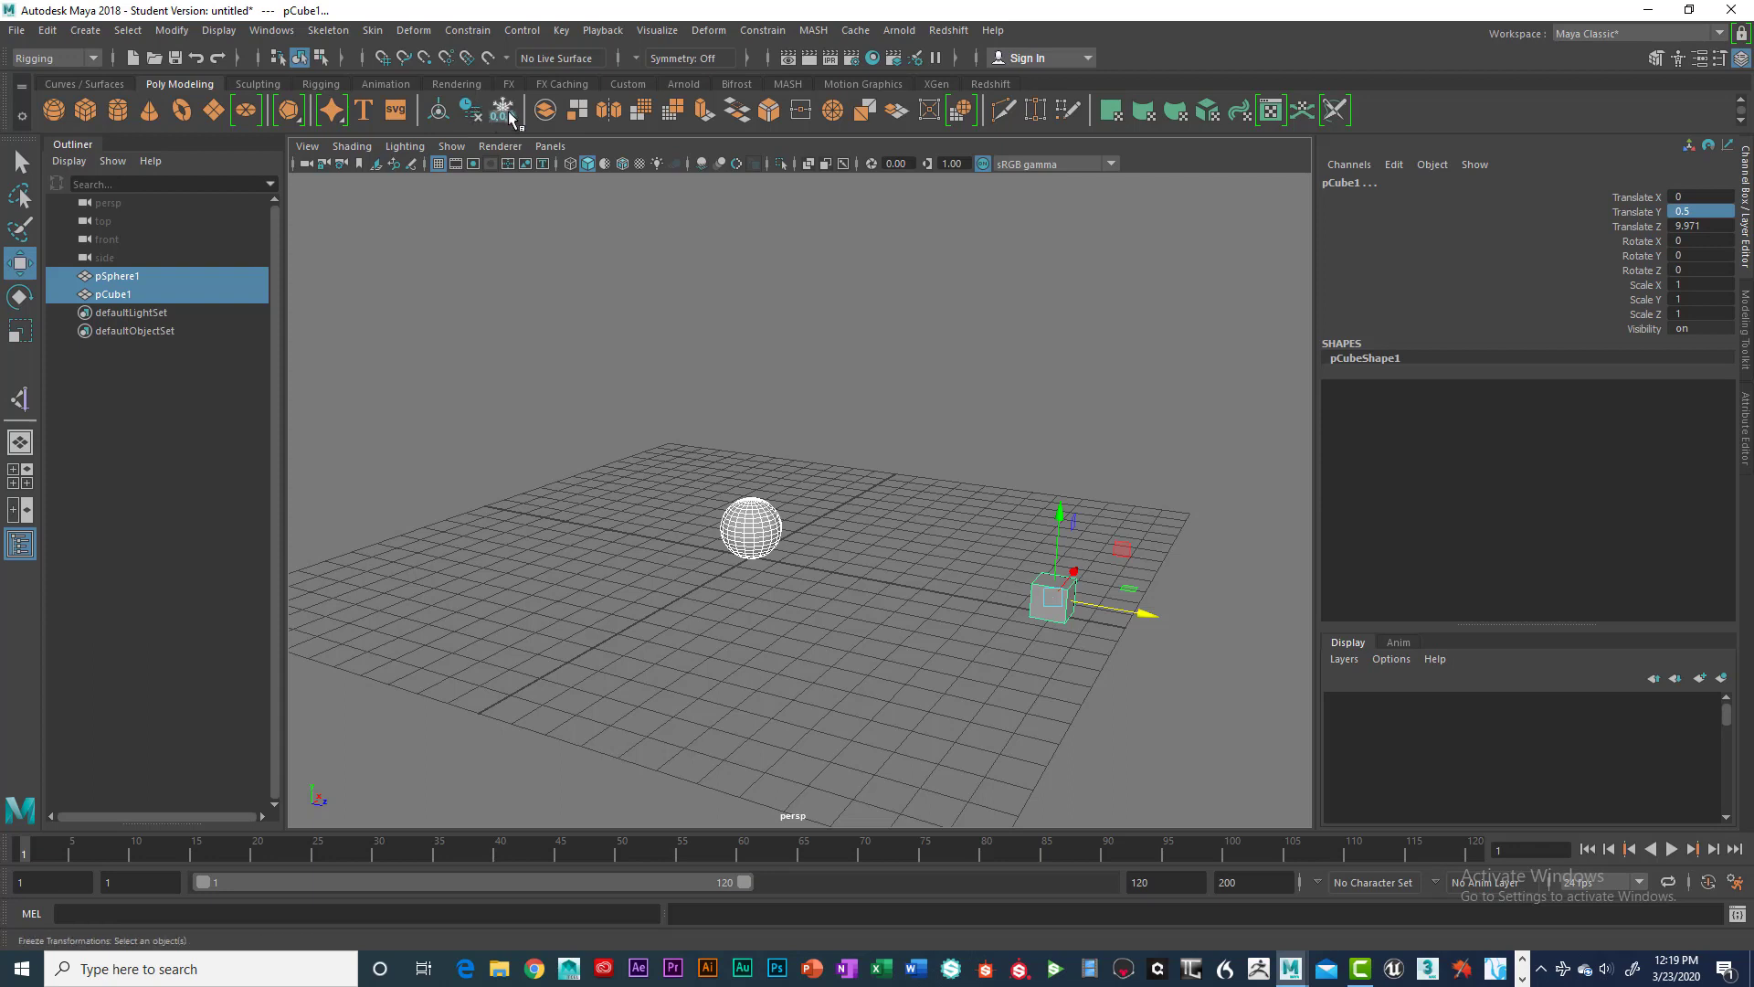
{"action": "left_click", "coordinate": [503, 108]}
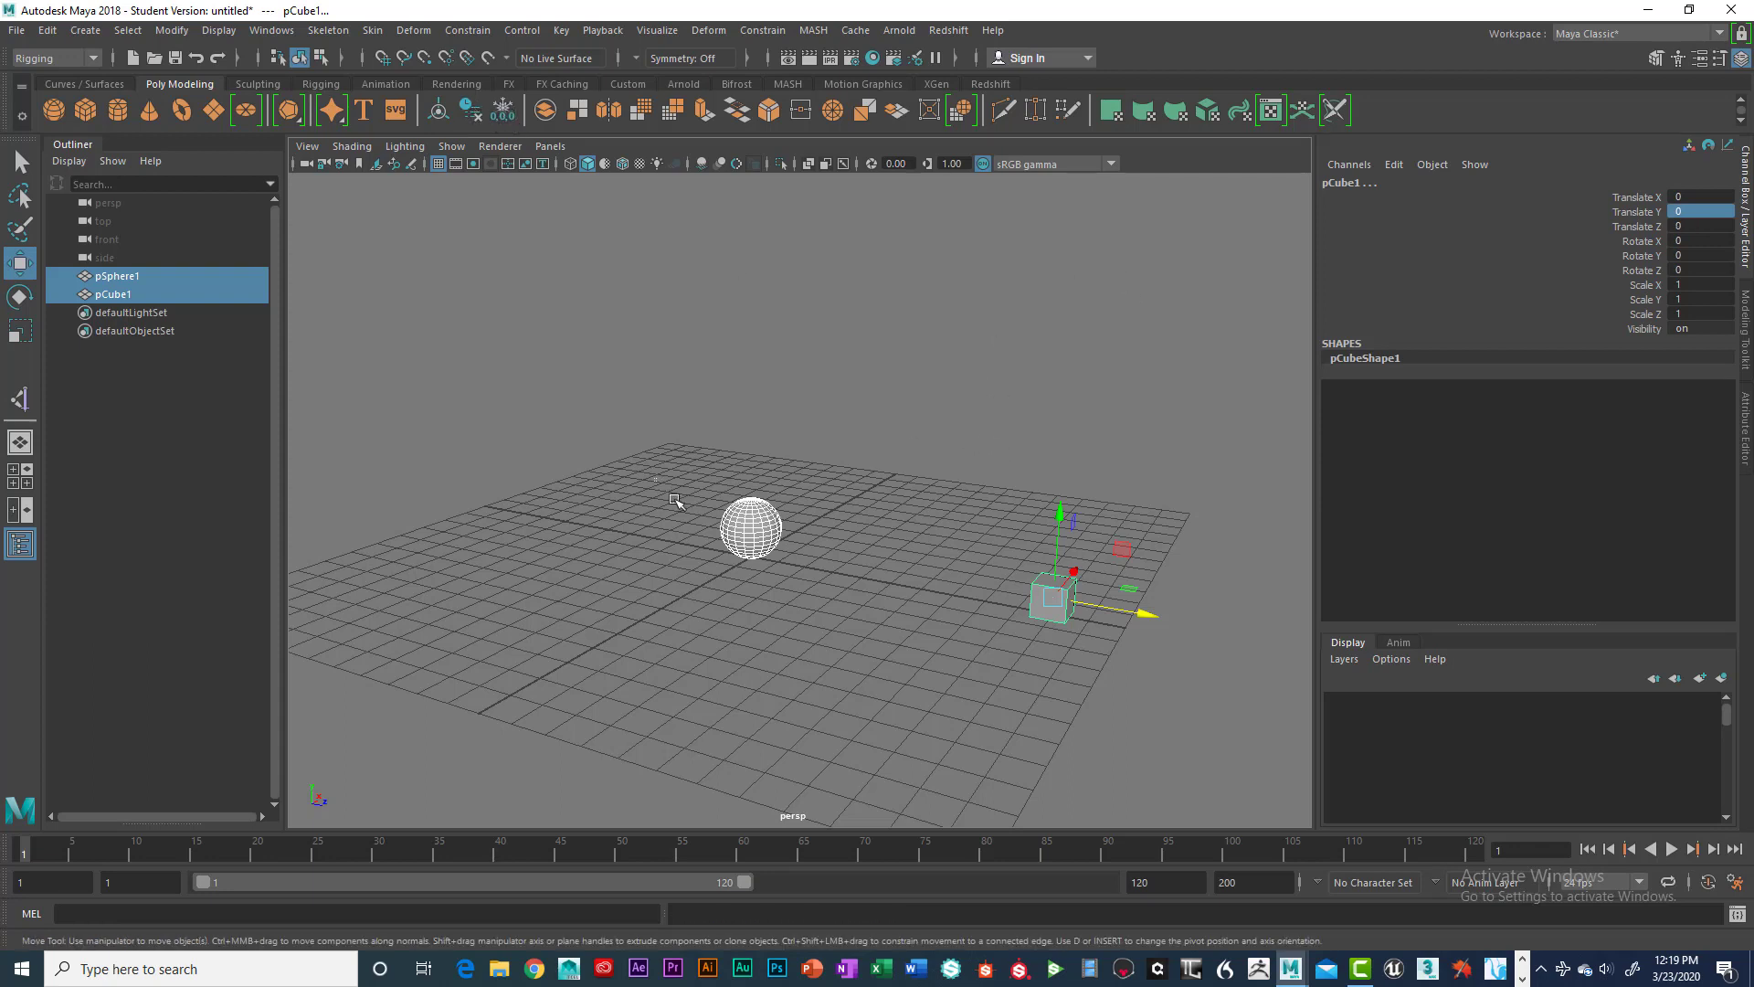
Step: Check the translate, rotate and scale channels of the sphere and the cube, selecting each object in turn
{"action": "left_click_drag", "start_coordinate": [674, 498], "coordinate": [923, 585]}
{"action": "left_click_drag", "start_coordinate": [1021, 468], "coordinate": [1100, 595]}
{"action": "left_click_drag", "start_coordinate": [716, 472], "coordinate": [829, 583]}
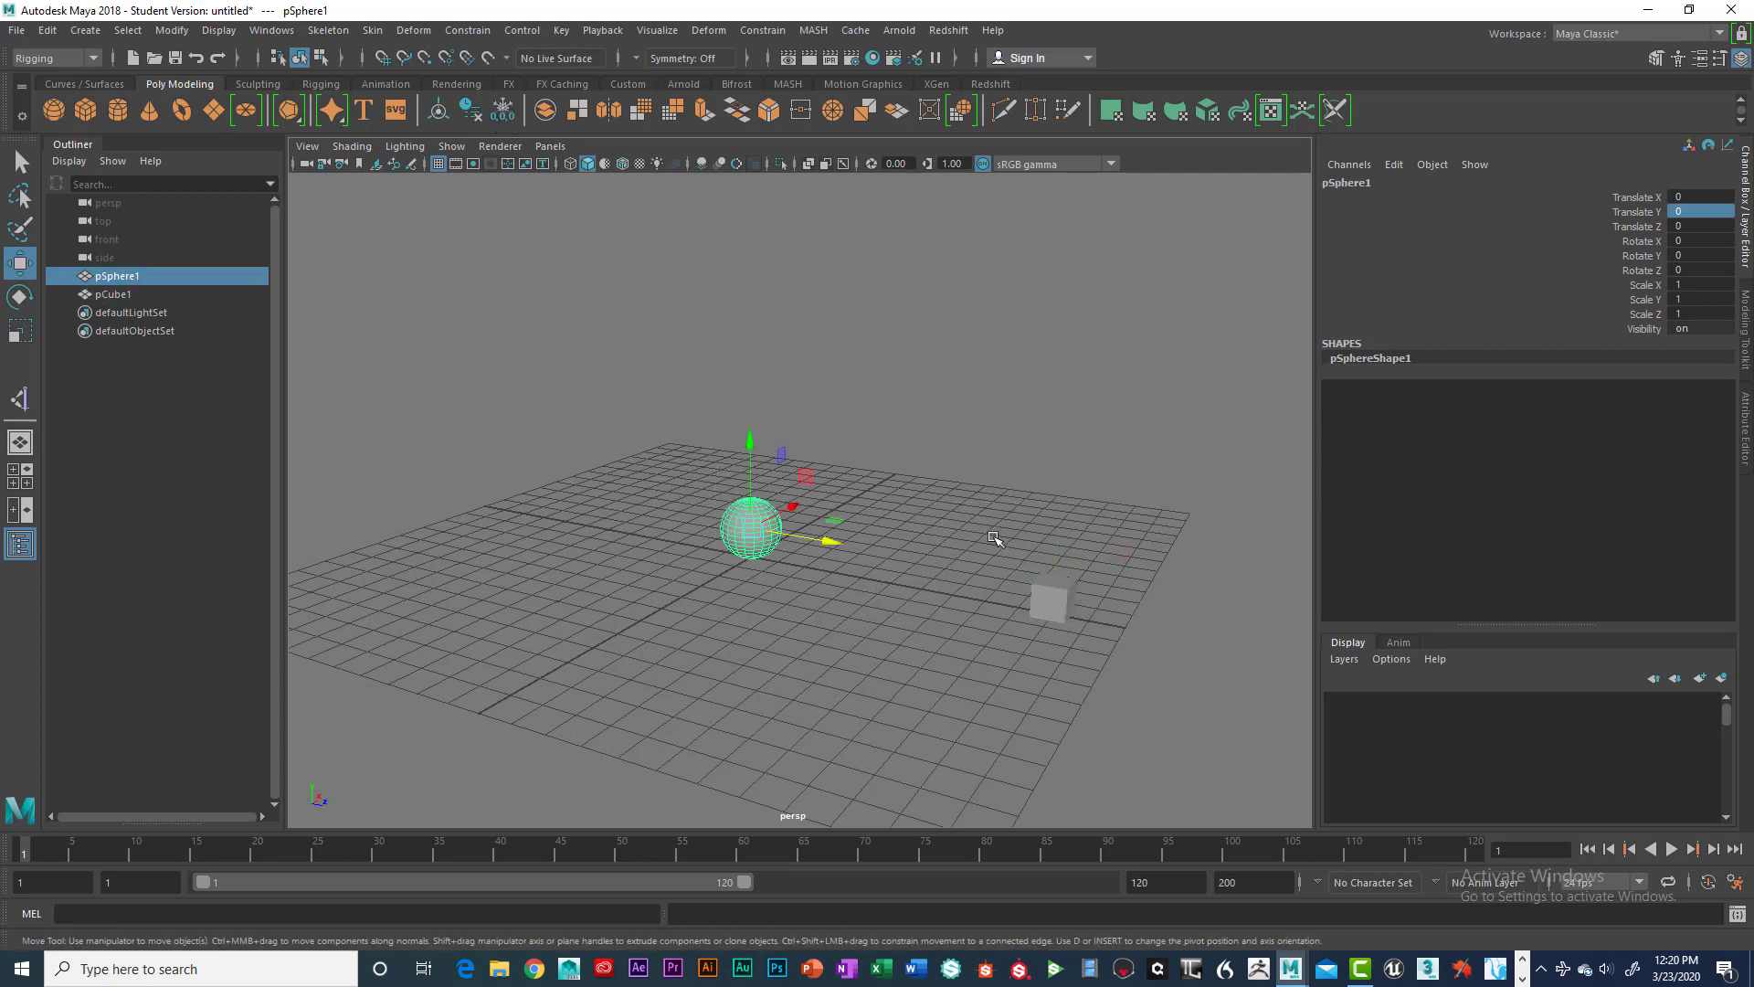
{"action": "left_click_drag", "start_coordinate": [994, 539], "coordinate": [1108, 647]}
{"action": "left_click_drag", "start_coordinate": [704, 482], "coordinate": [864, 596]}
{"action": "left_click_drag", "start_coordinate": [1005, 549], "coordinate": [1055, 605]}
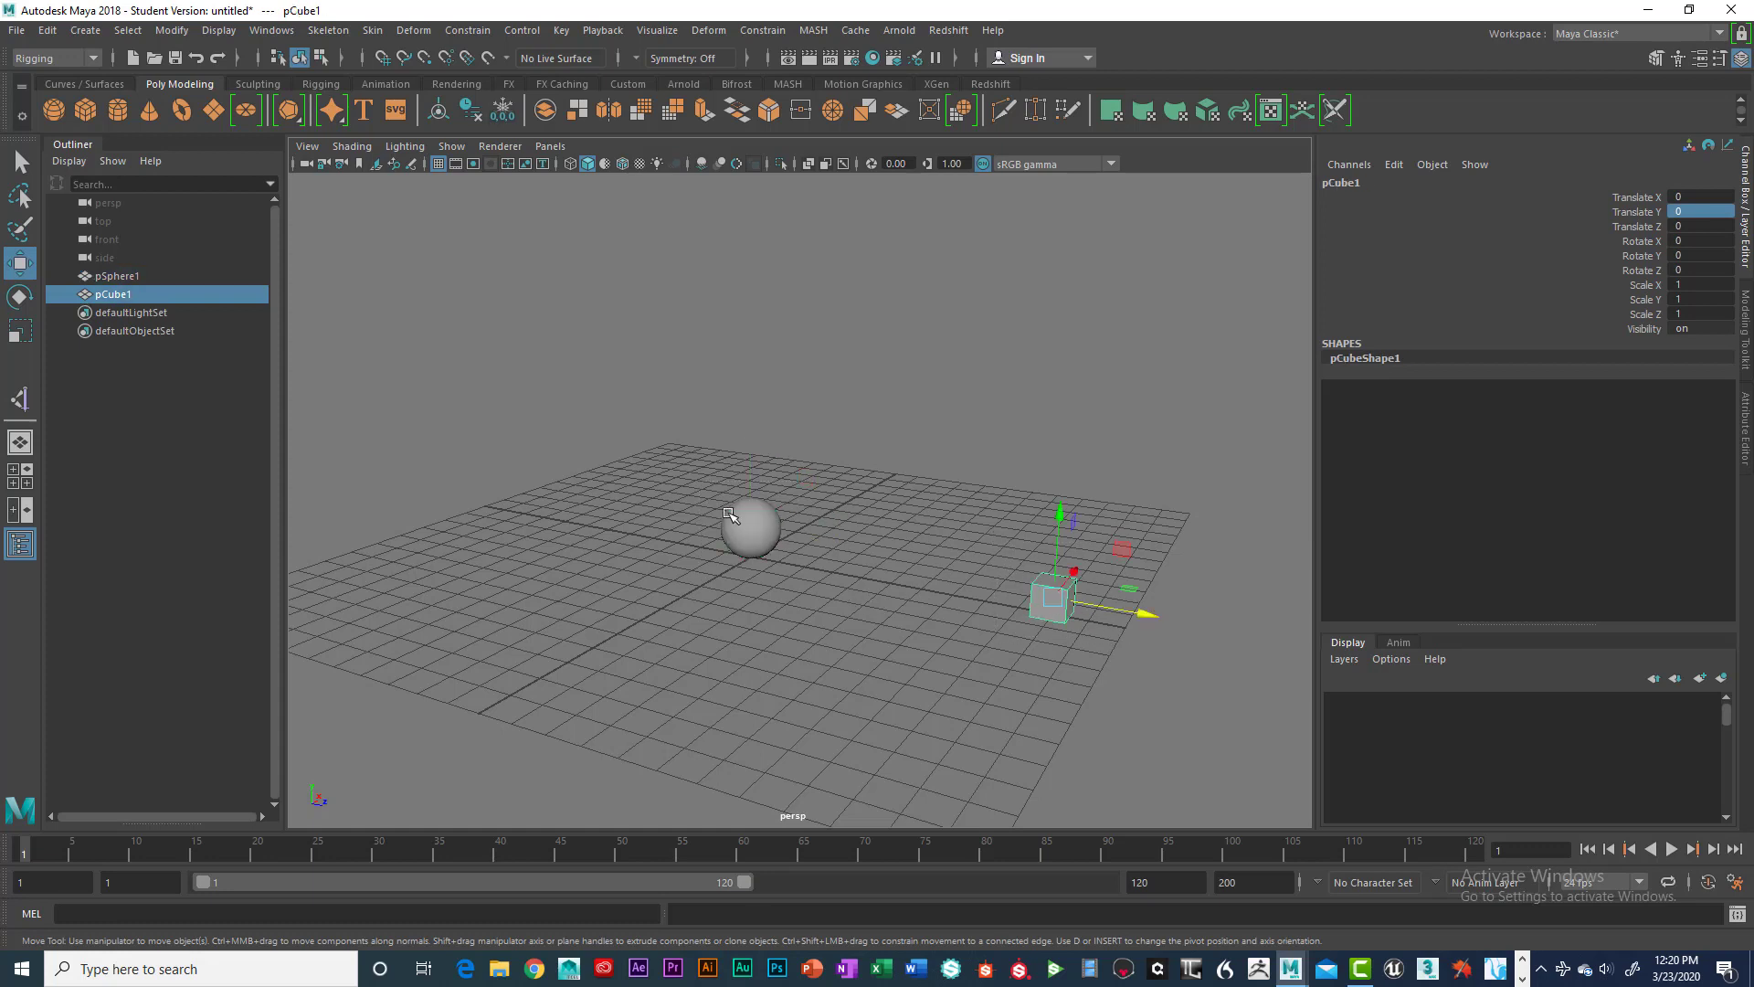
{"action": "left_click_drag", "start_coordinate": [712, 507], "coordinate": [843, 594]}
{"action": "left_click", "coordinate": [1064, 619]}
{"action": "left_click_drag", "start_coordinate": [775, 548], "coordinate": [924, 579]}
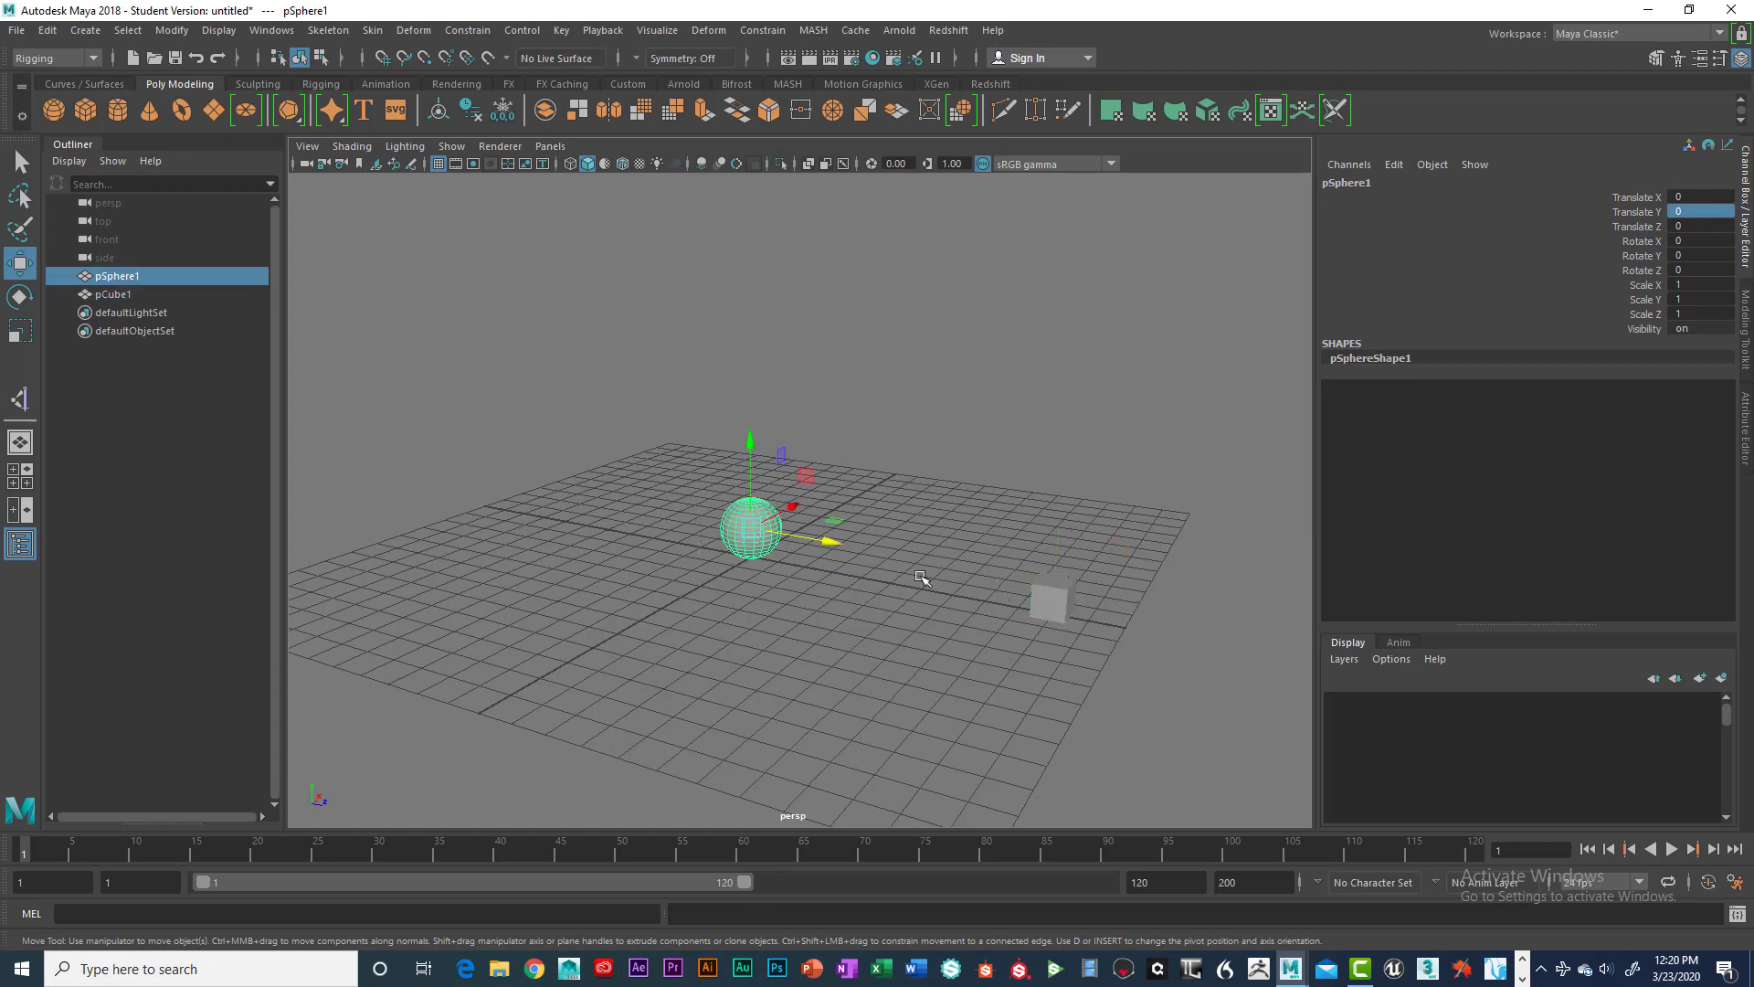
{"action": "left_click", "coordinate": [1051, 596]}
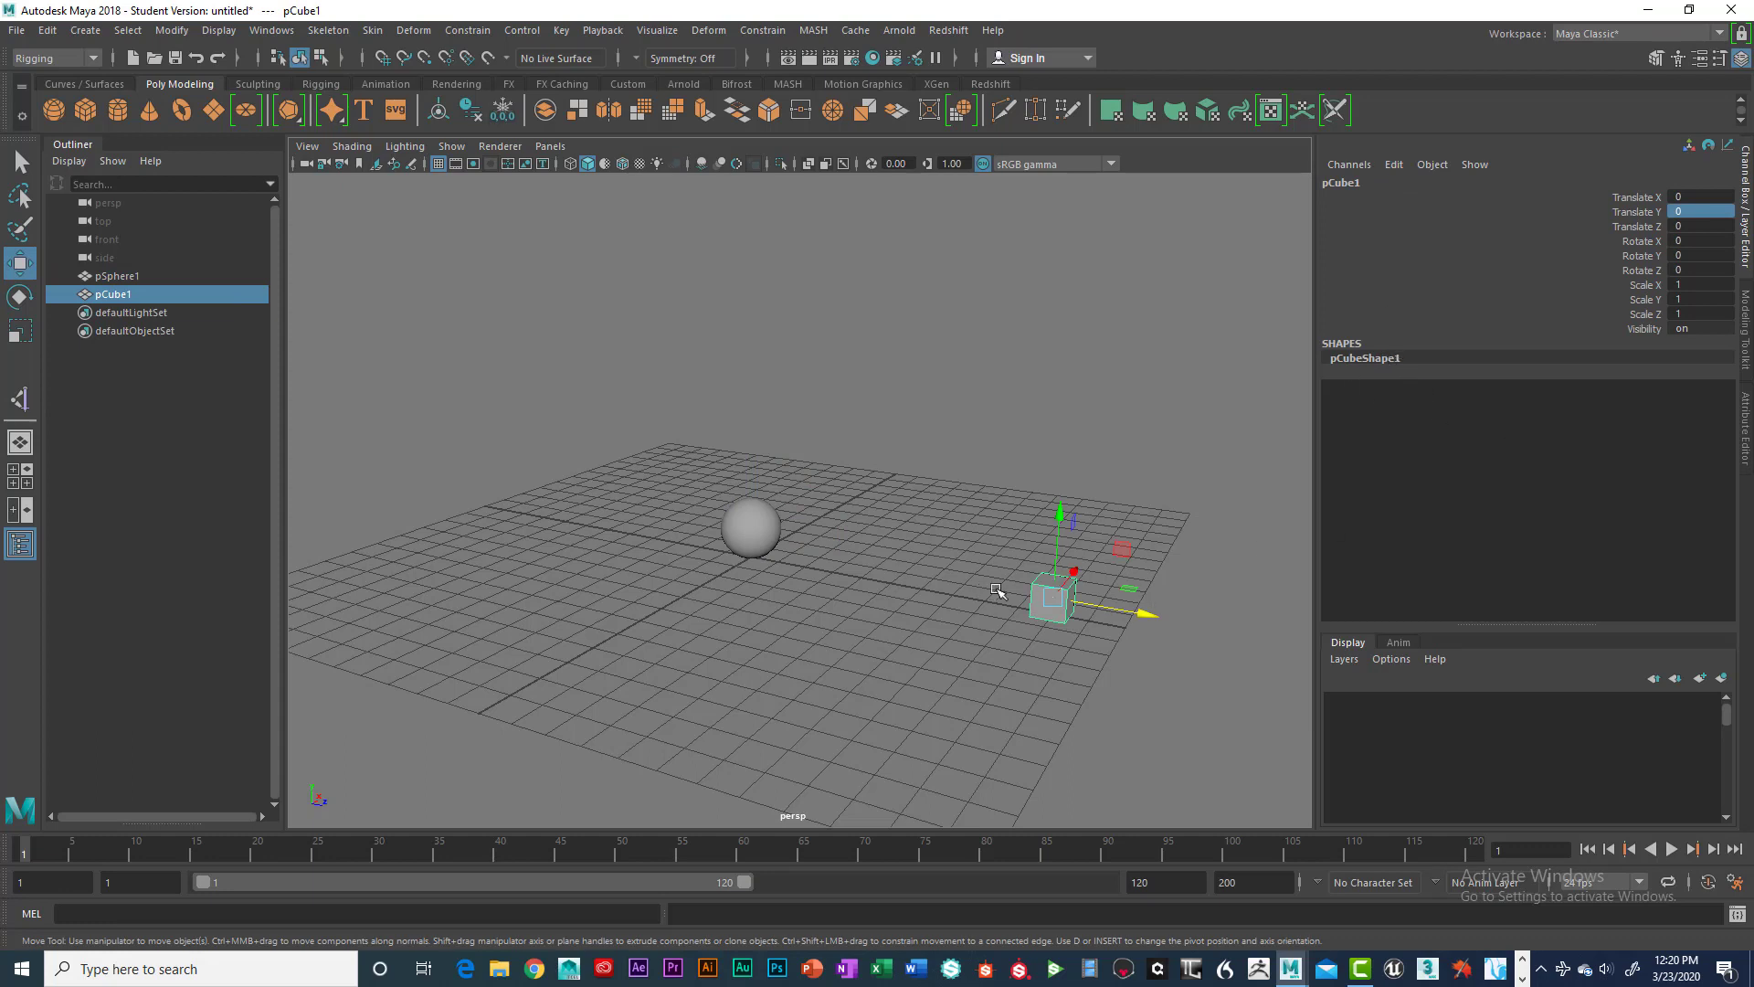
{"action": "left_click", "coordinate": [753, 523]}
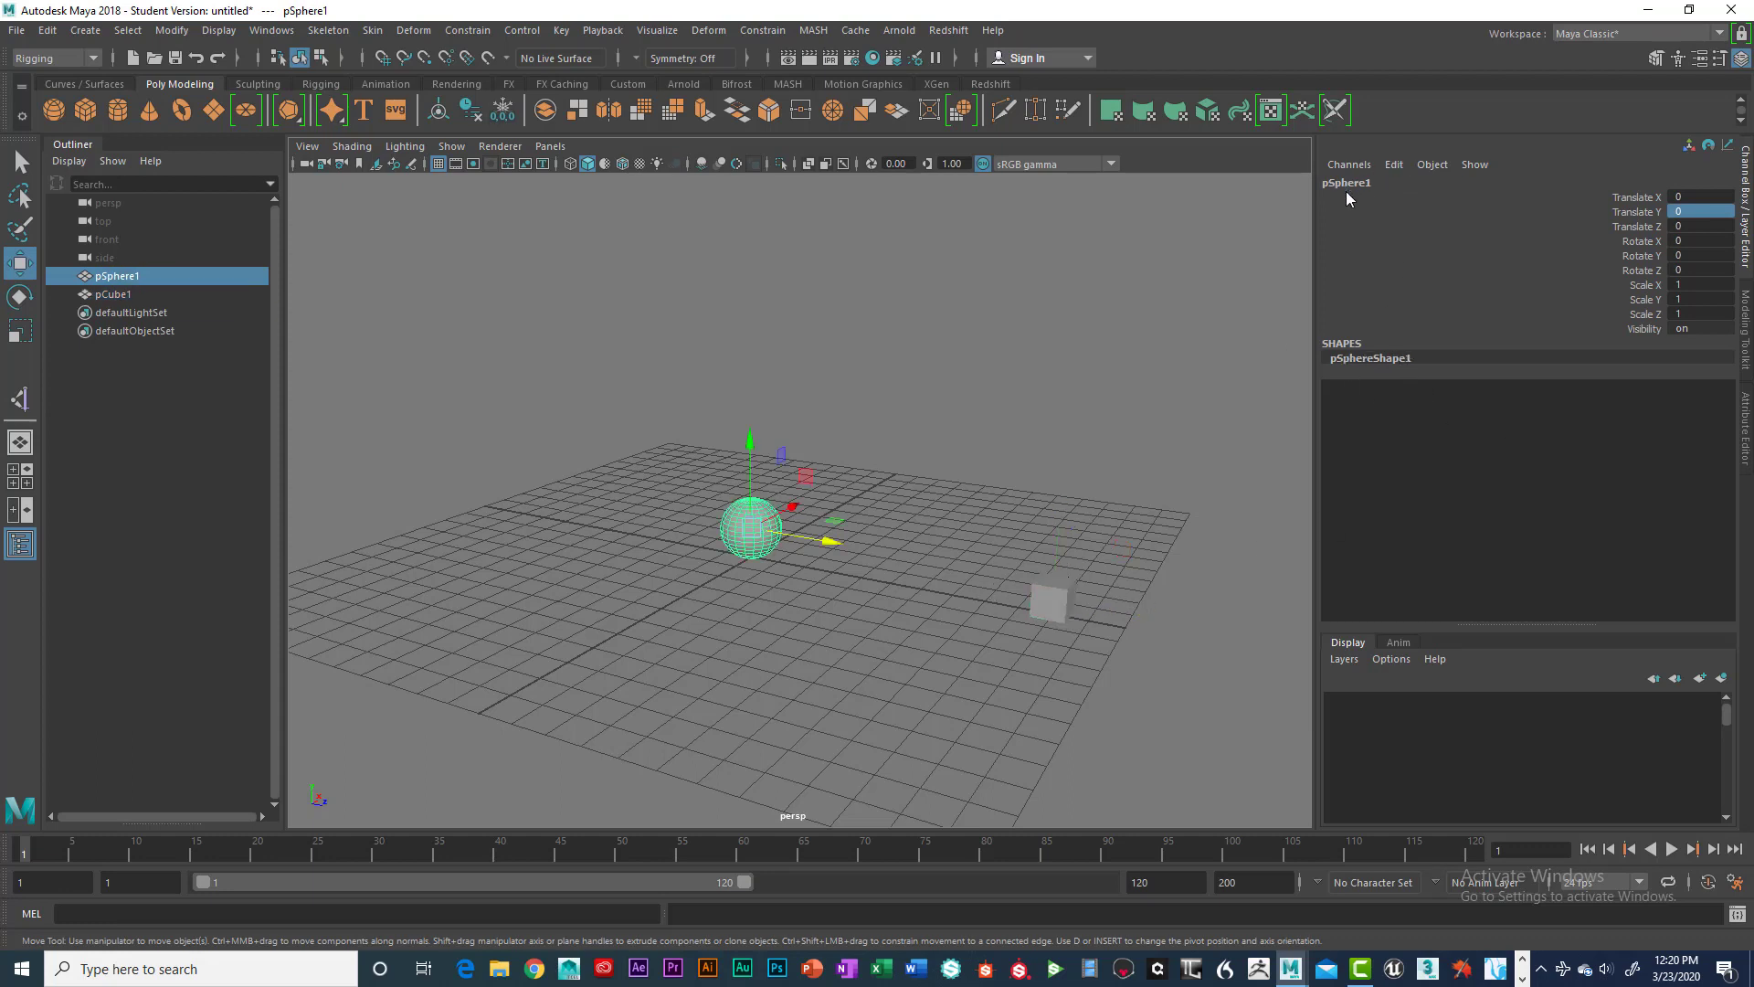
{"action": "left_click", "coordinate": [1051, 598]}
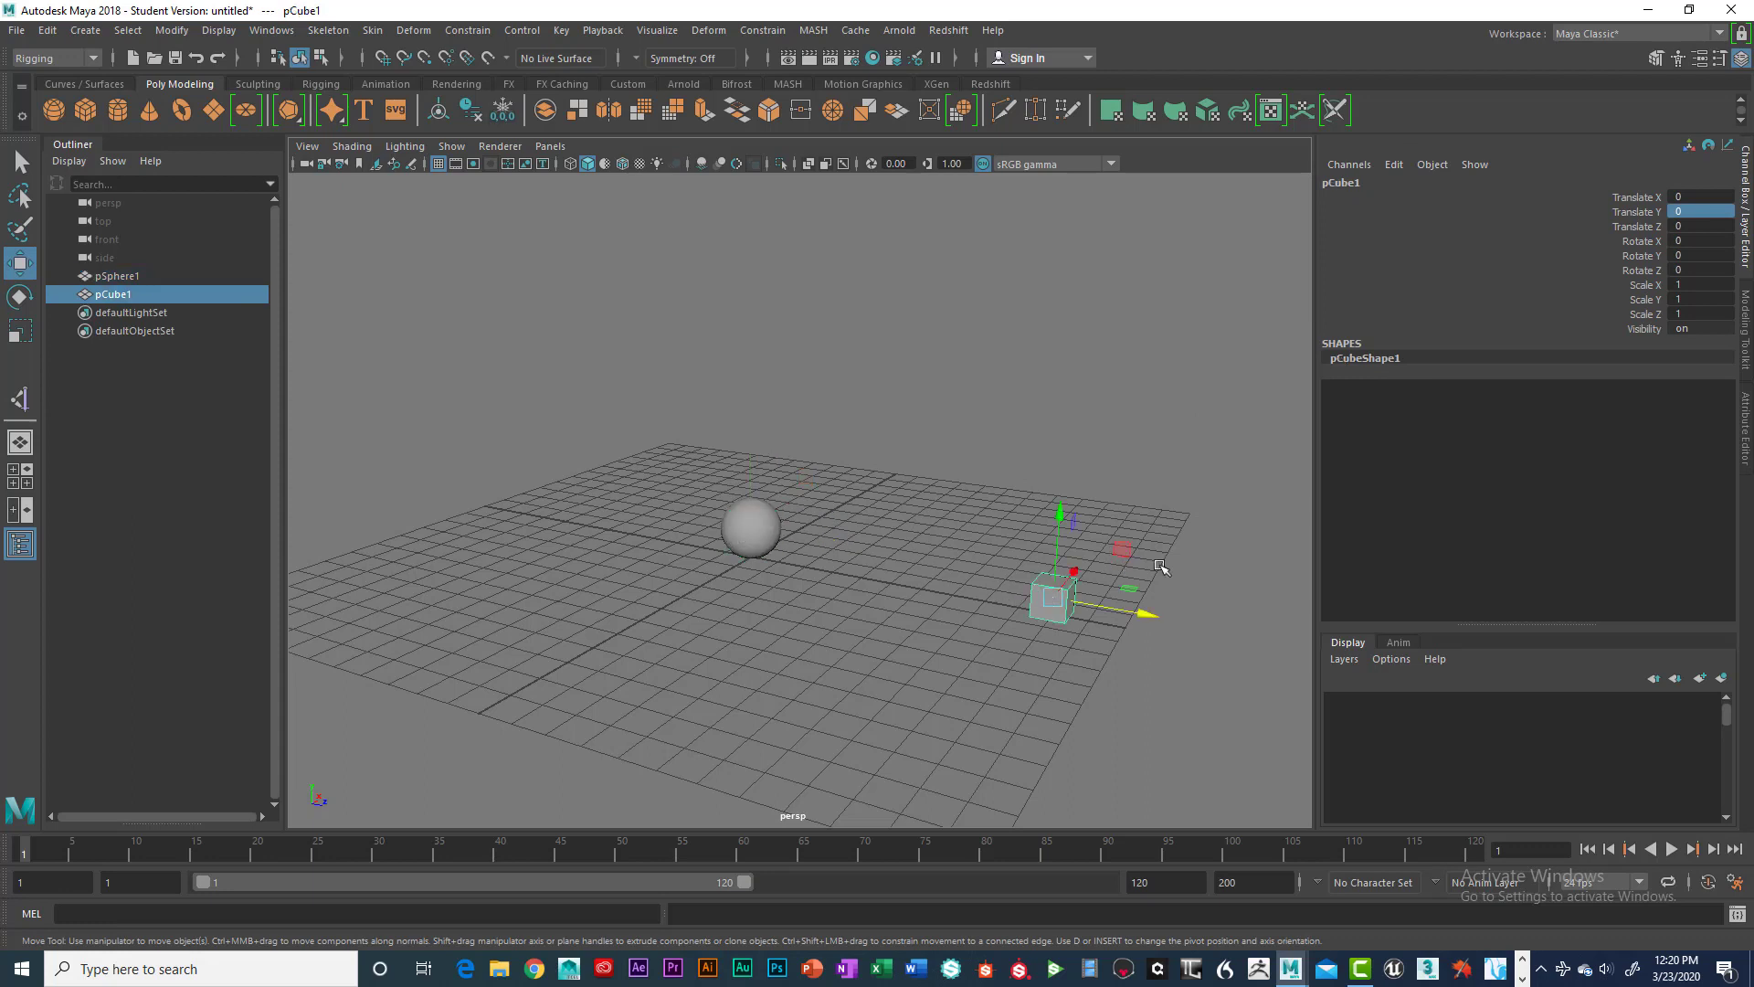
{"action": "left_click_drag", "start_coordinate": [1703, 194], "coordinate": [1700, 313]}
{"action": "left_click", "coordinate": [770, 527]}
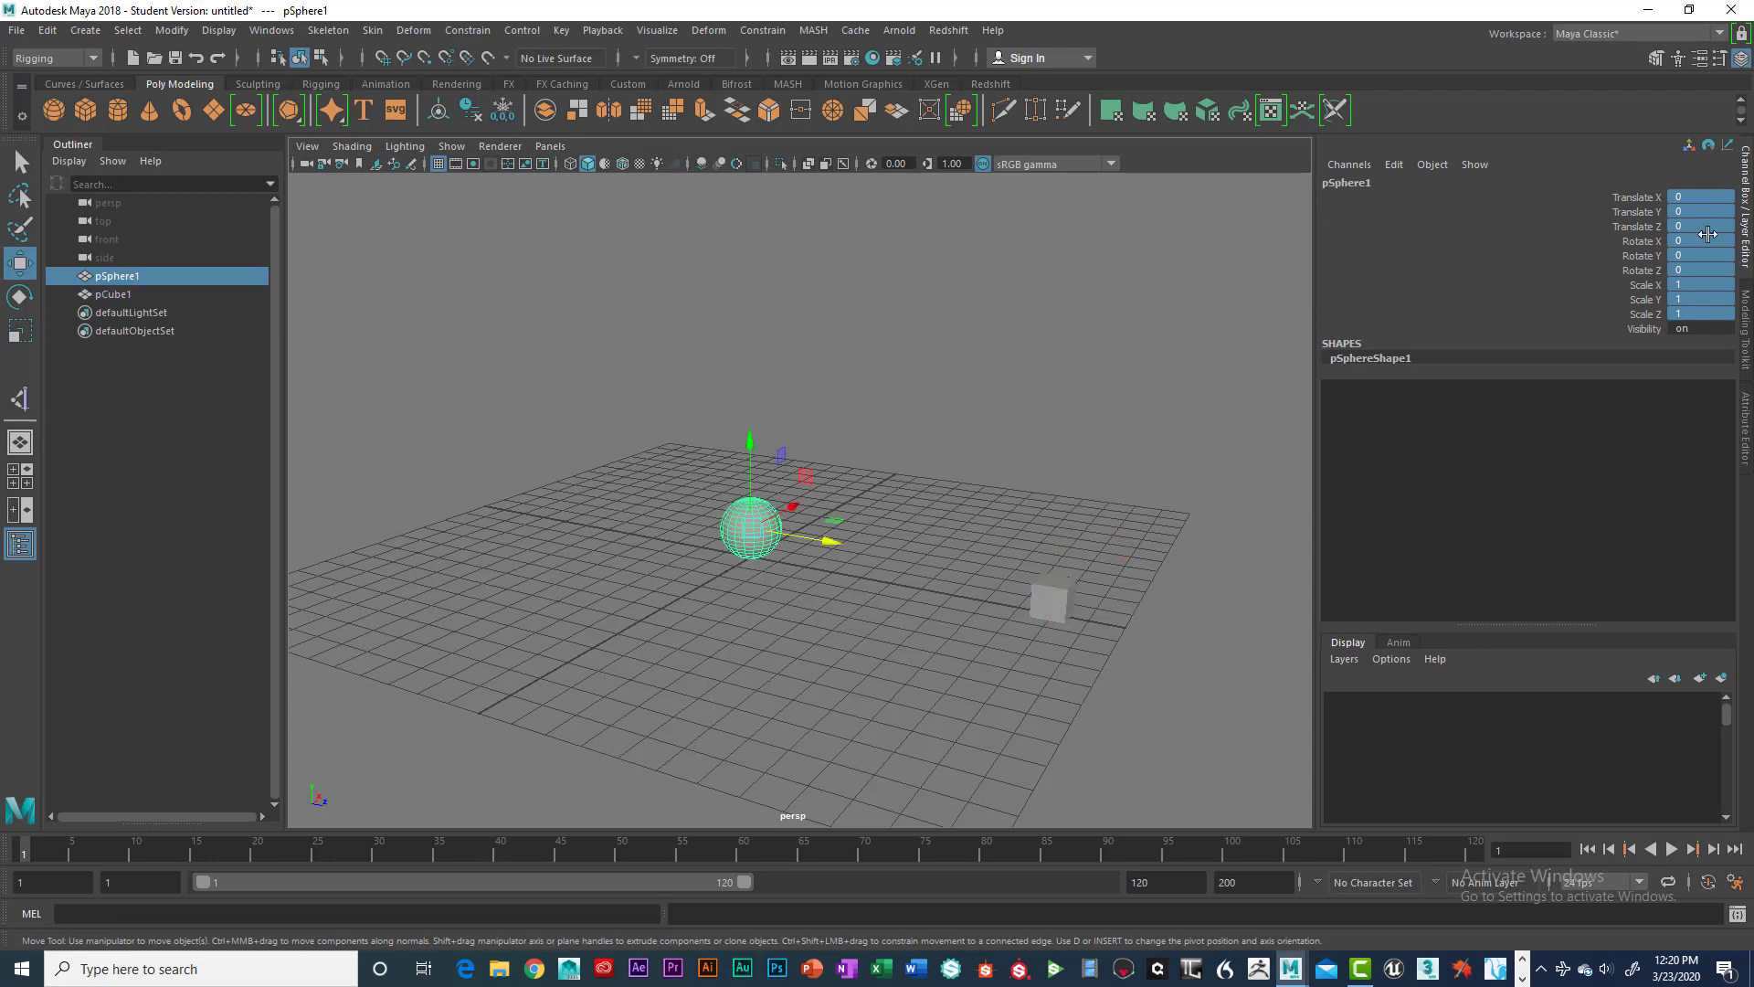
{"action": "left_click", "coordinate": [919, 446]}
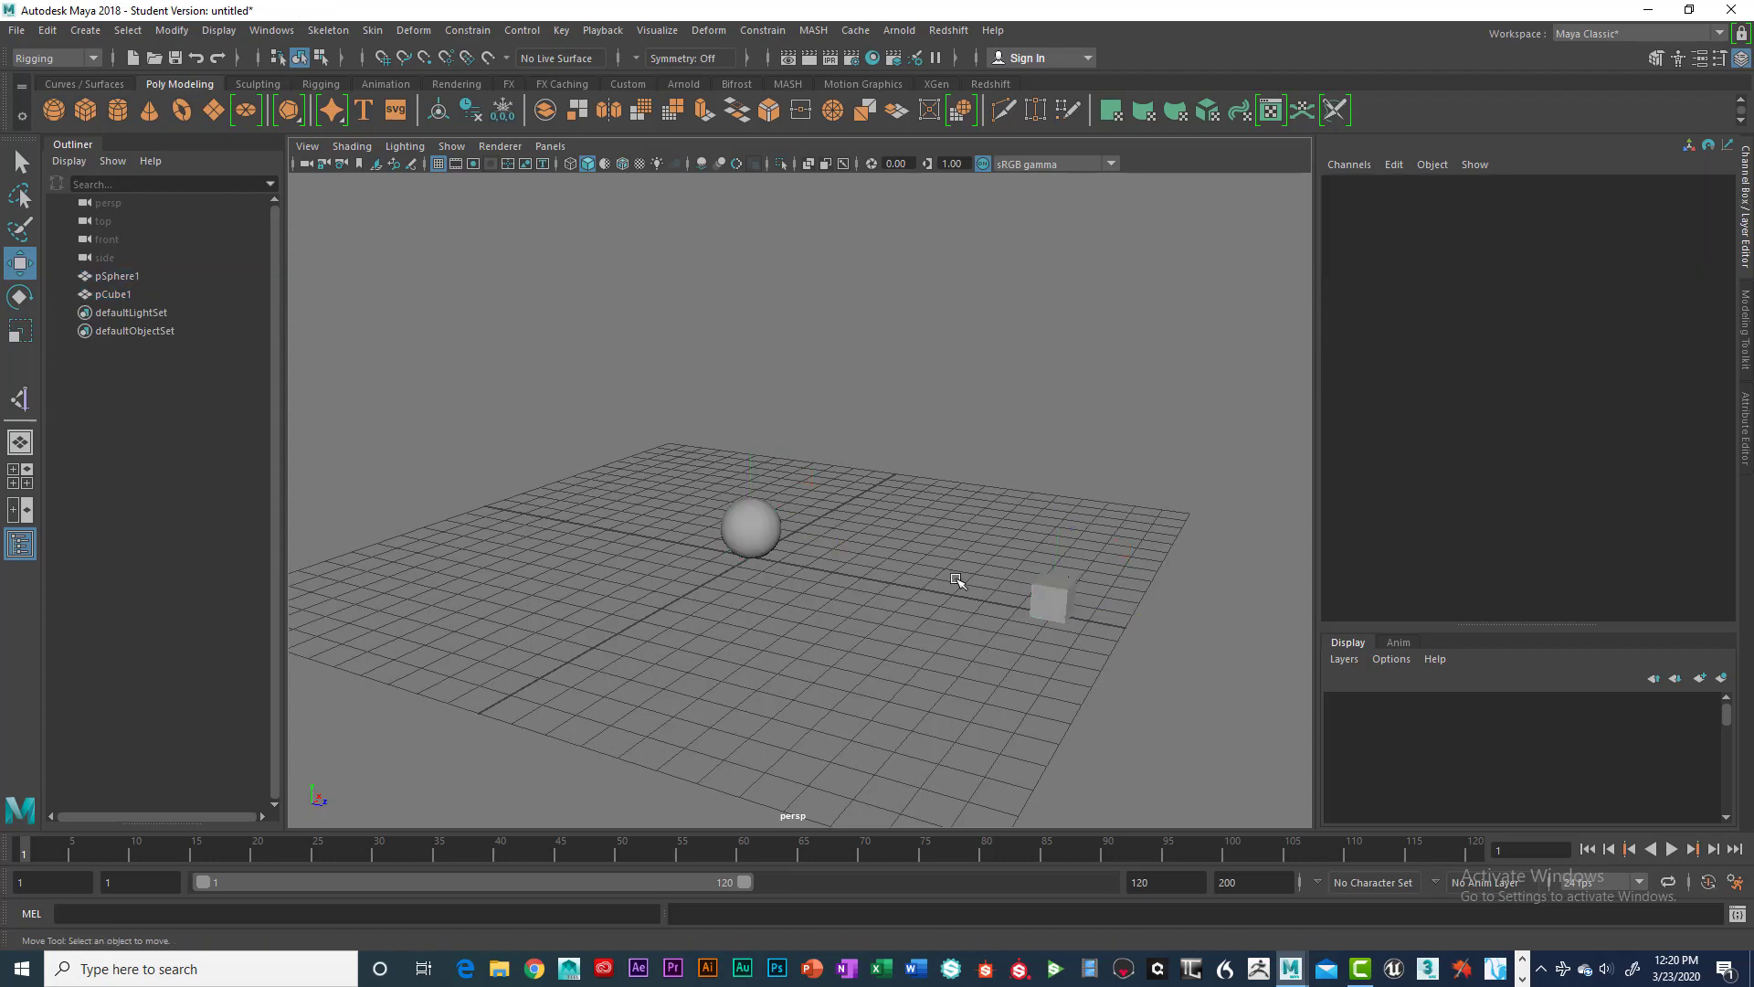
{"action": "left_click_drag", "start_coordinate": [999, 509], "coordinate": [1001, 589], "text": "alt"}
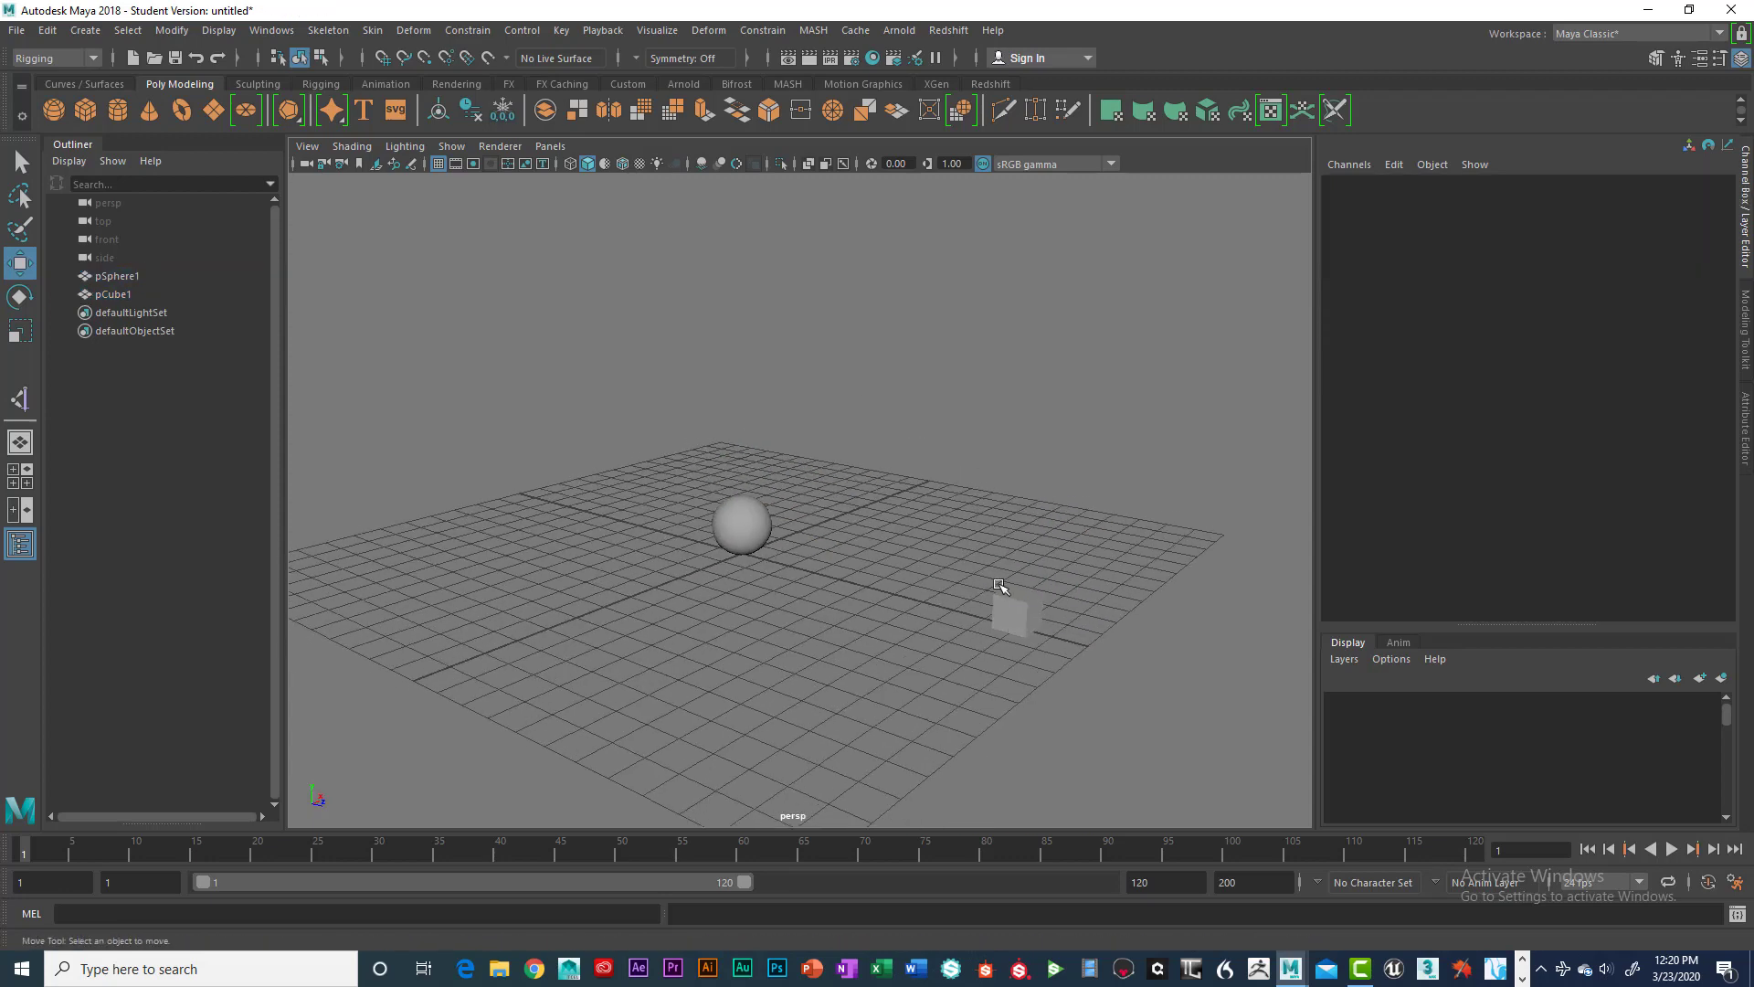
{"action": "left_click", "coordinate": [711, 514]}
{"action": "left_click", "coordinate": [1030, 608]}
{"action": "mouse_move", "coordinate": [832, 505]}
{"action": "left_mouse_down", "text": "alt"}
{"action": "mouse_move", "coordinate": [853, 478]}
{"action": "mouse_move", "coordinate": [822, 508]}
{"action": "left_mouse_up", "text": "alt"}
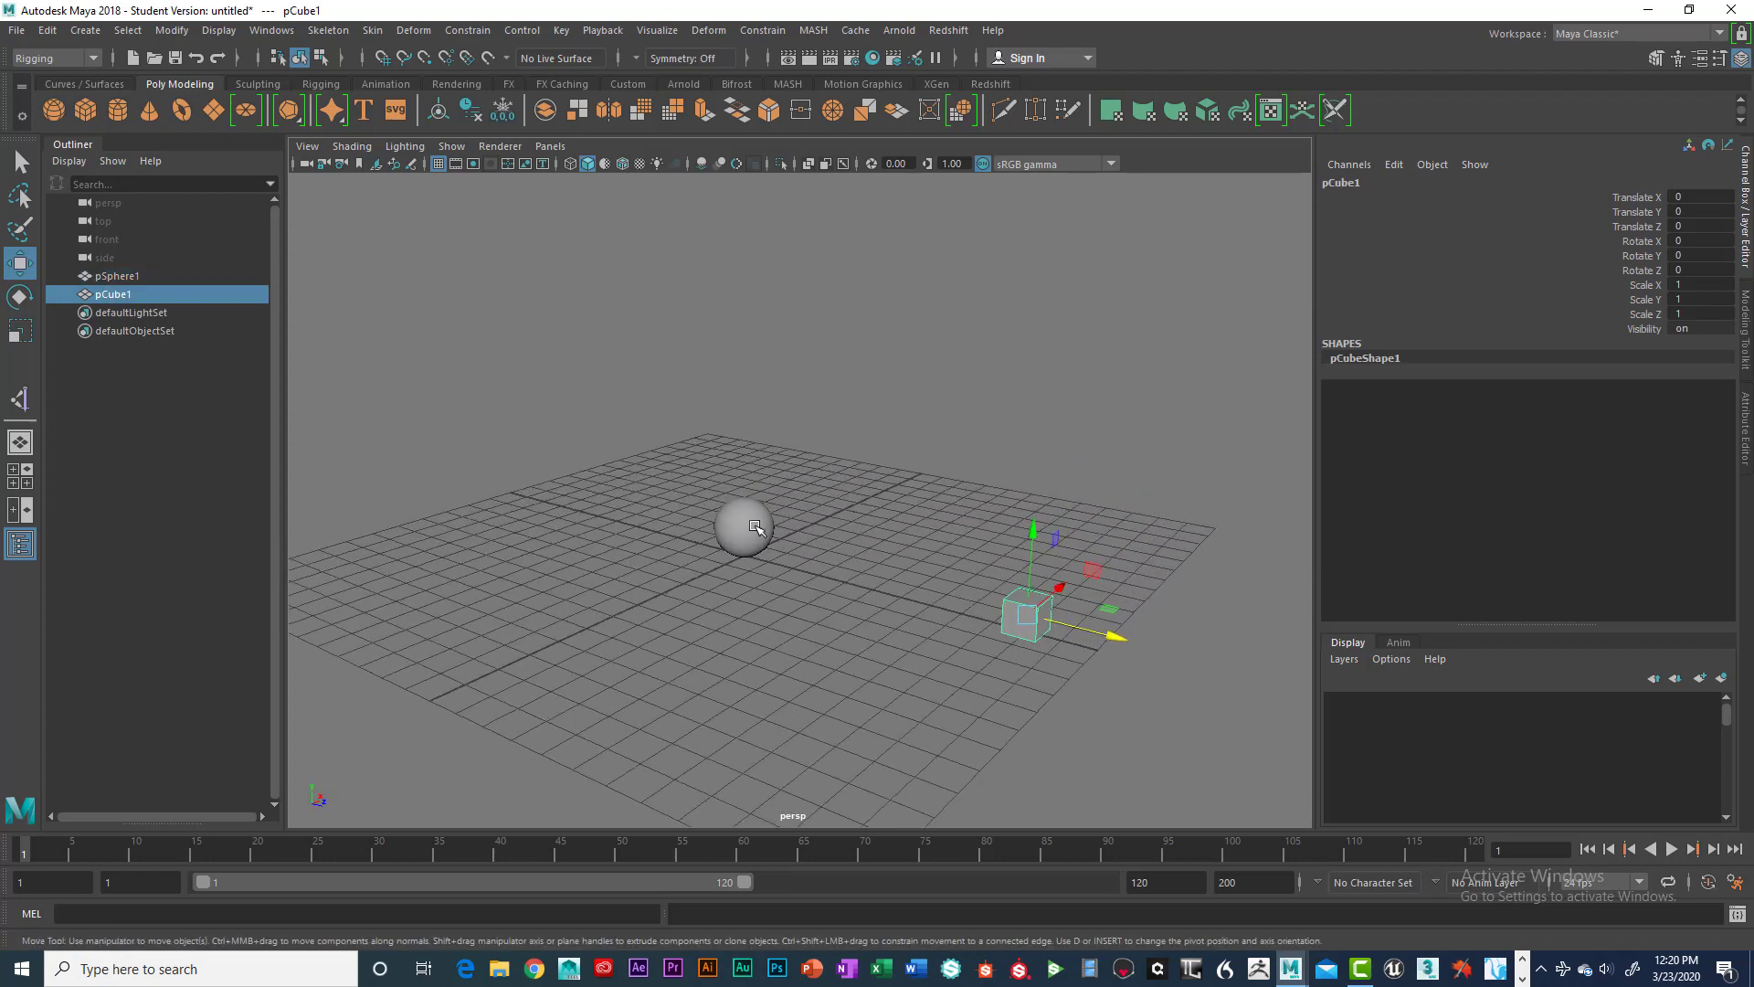
{"action": "left_click", "coordinate": [745, 528]}
{"action": "left_click", "coordinate": [1028, 610]}
{"action": "left_click", "coordinate": [744, 529]}
{"action": "left_click", "coordinate": [1031, 622]}
{"action": "left_click", "coordinate": [751, 532]}
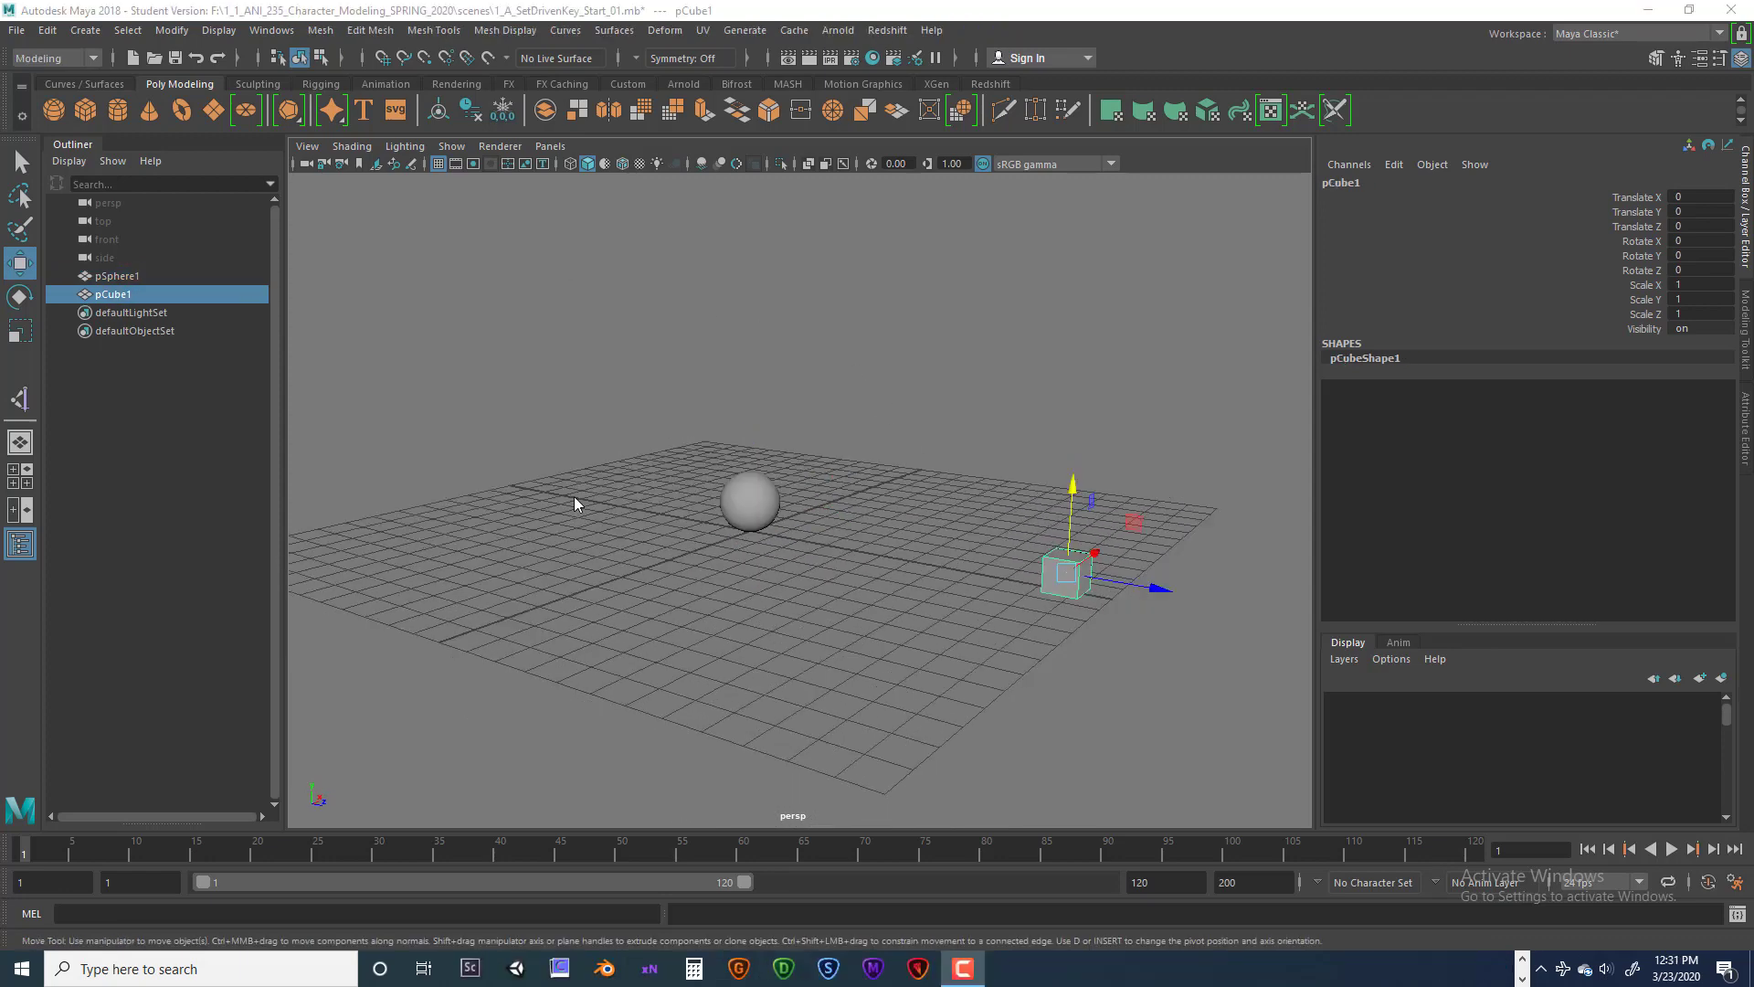
Step: Switch the menu set to Animation
{"action": "left_click", "coordinate": [95, 61]}
{"action": "left_click", "coordinate": [55, 116]}
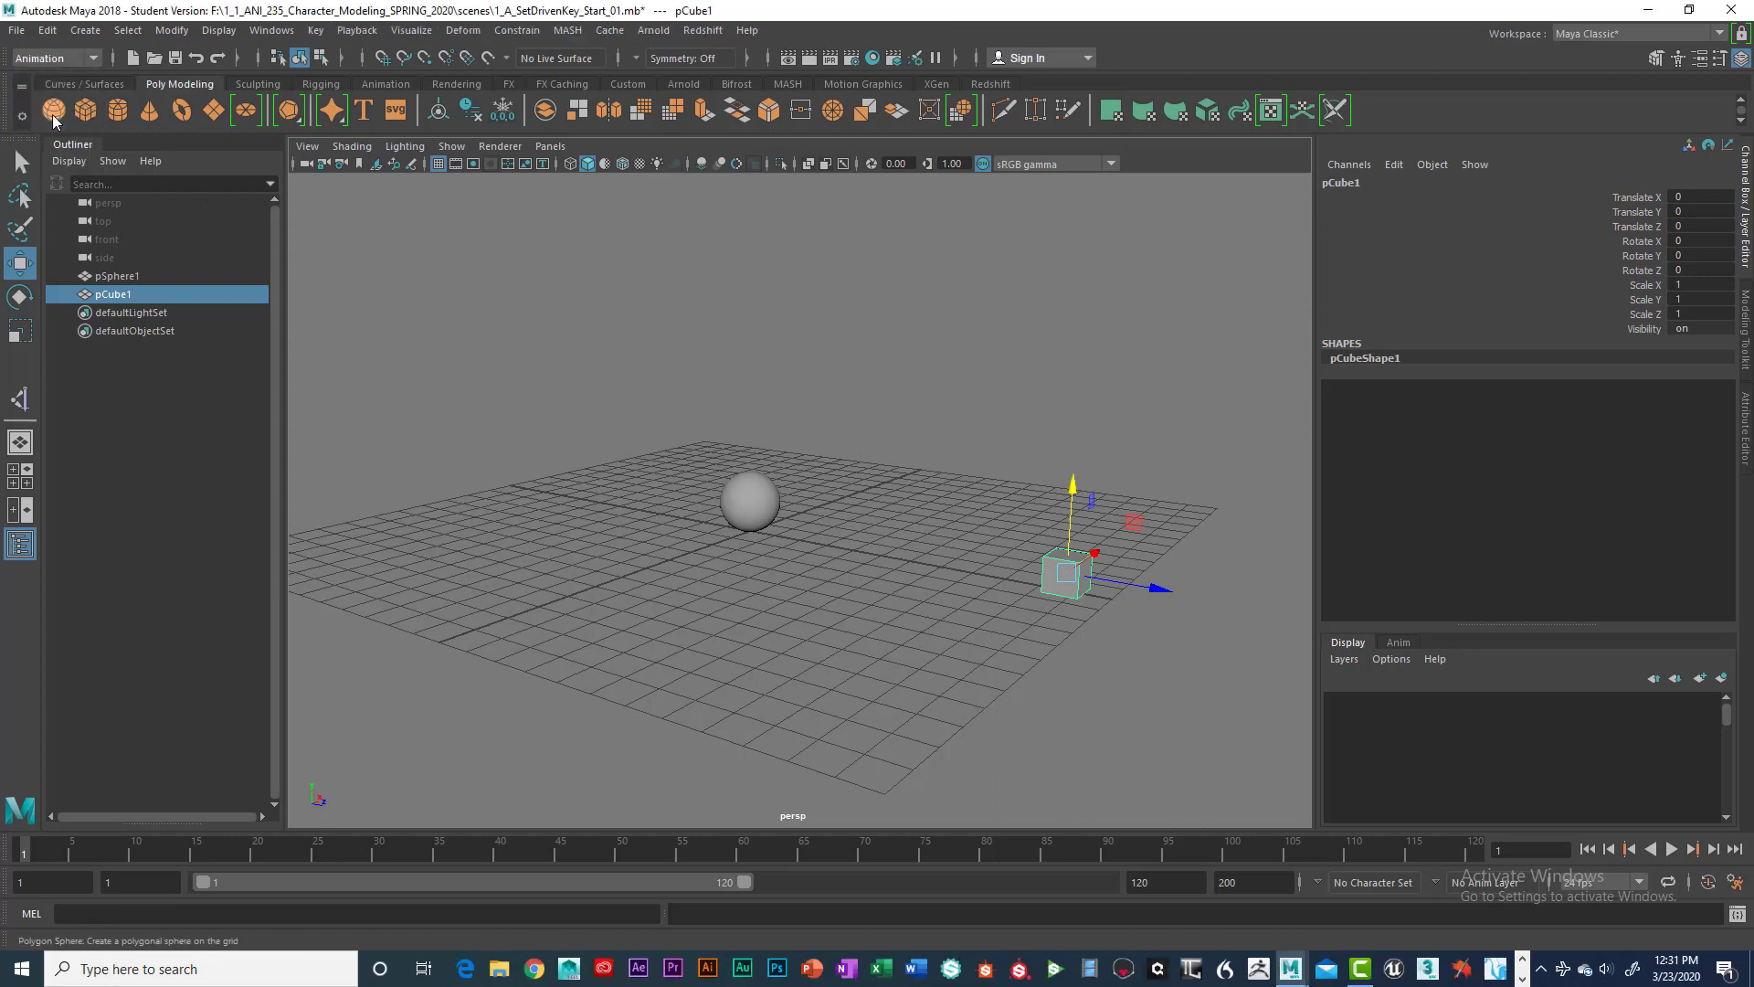
Step: Keep the Animation menu set active and open the Set Driven Key window beside the sphere
{"action": "left_click", "coordinate": [91, 58]}
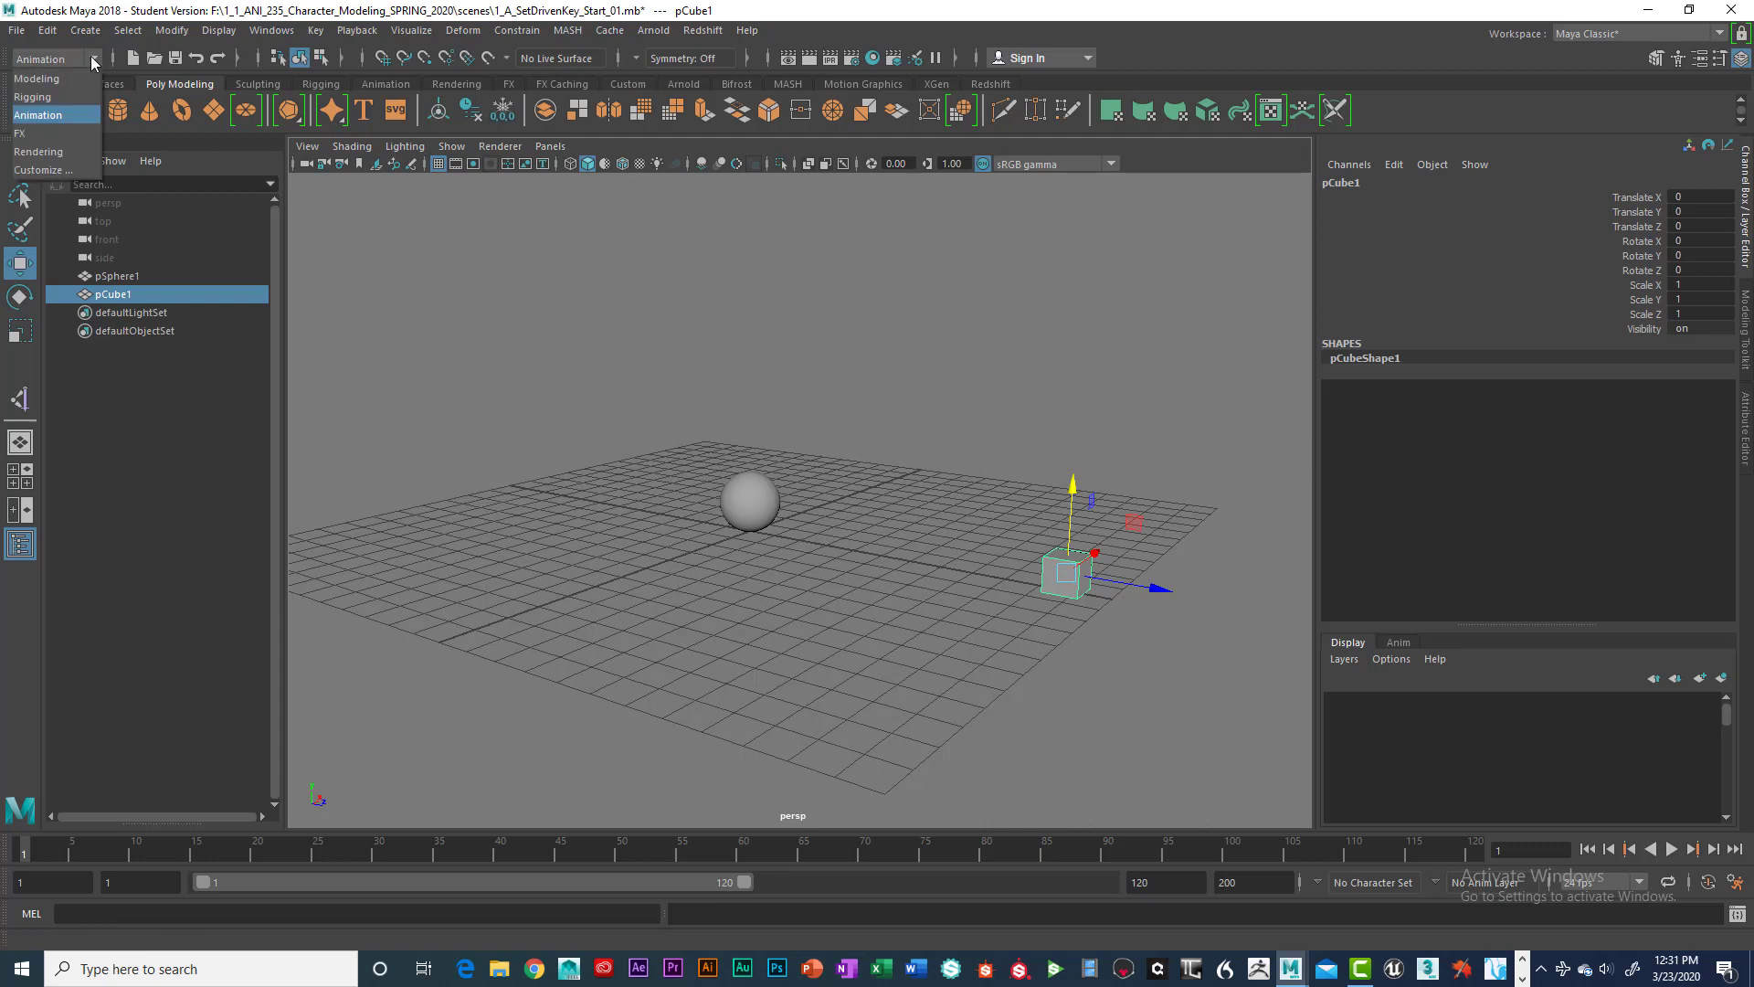
{"action": "left_click", "coordinate": [44, 116]}
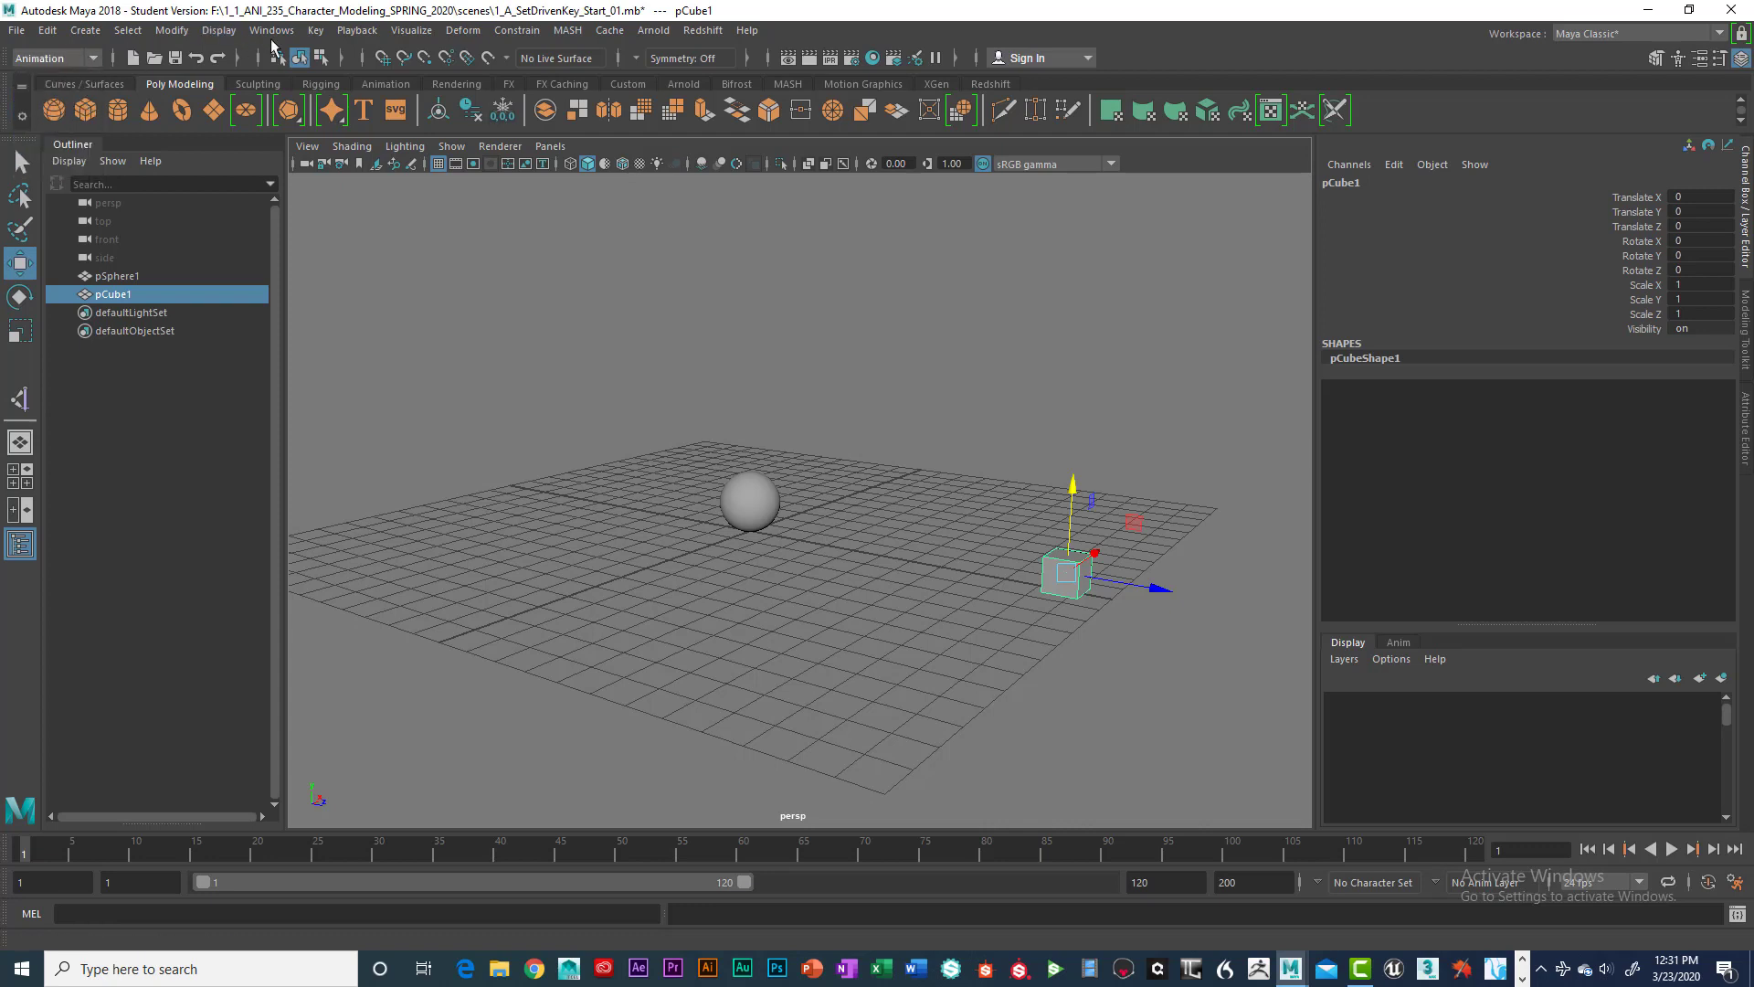
{"action": "left_click", "coordinate": [316, 32]}
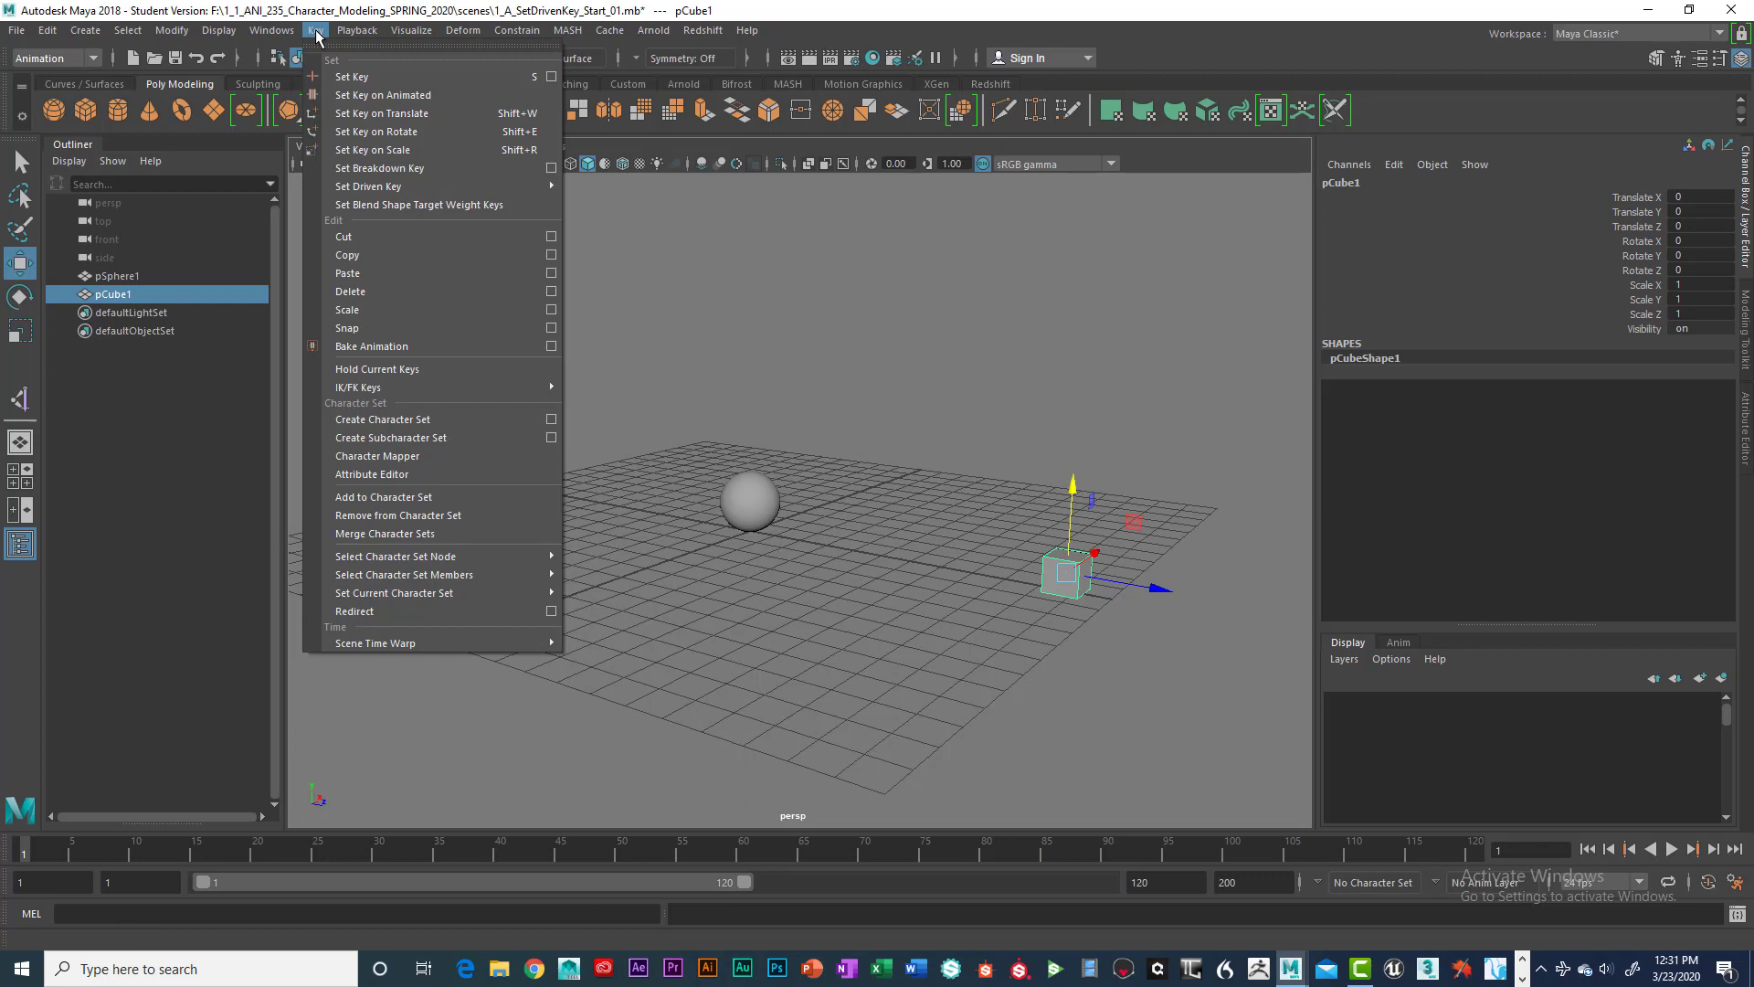
{"action": "mouse_move", "coordinate": [338, 188]}
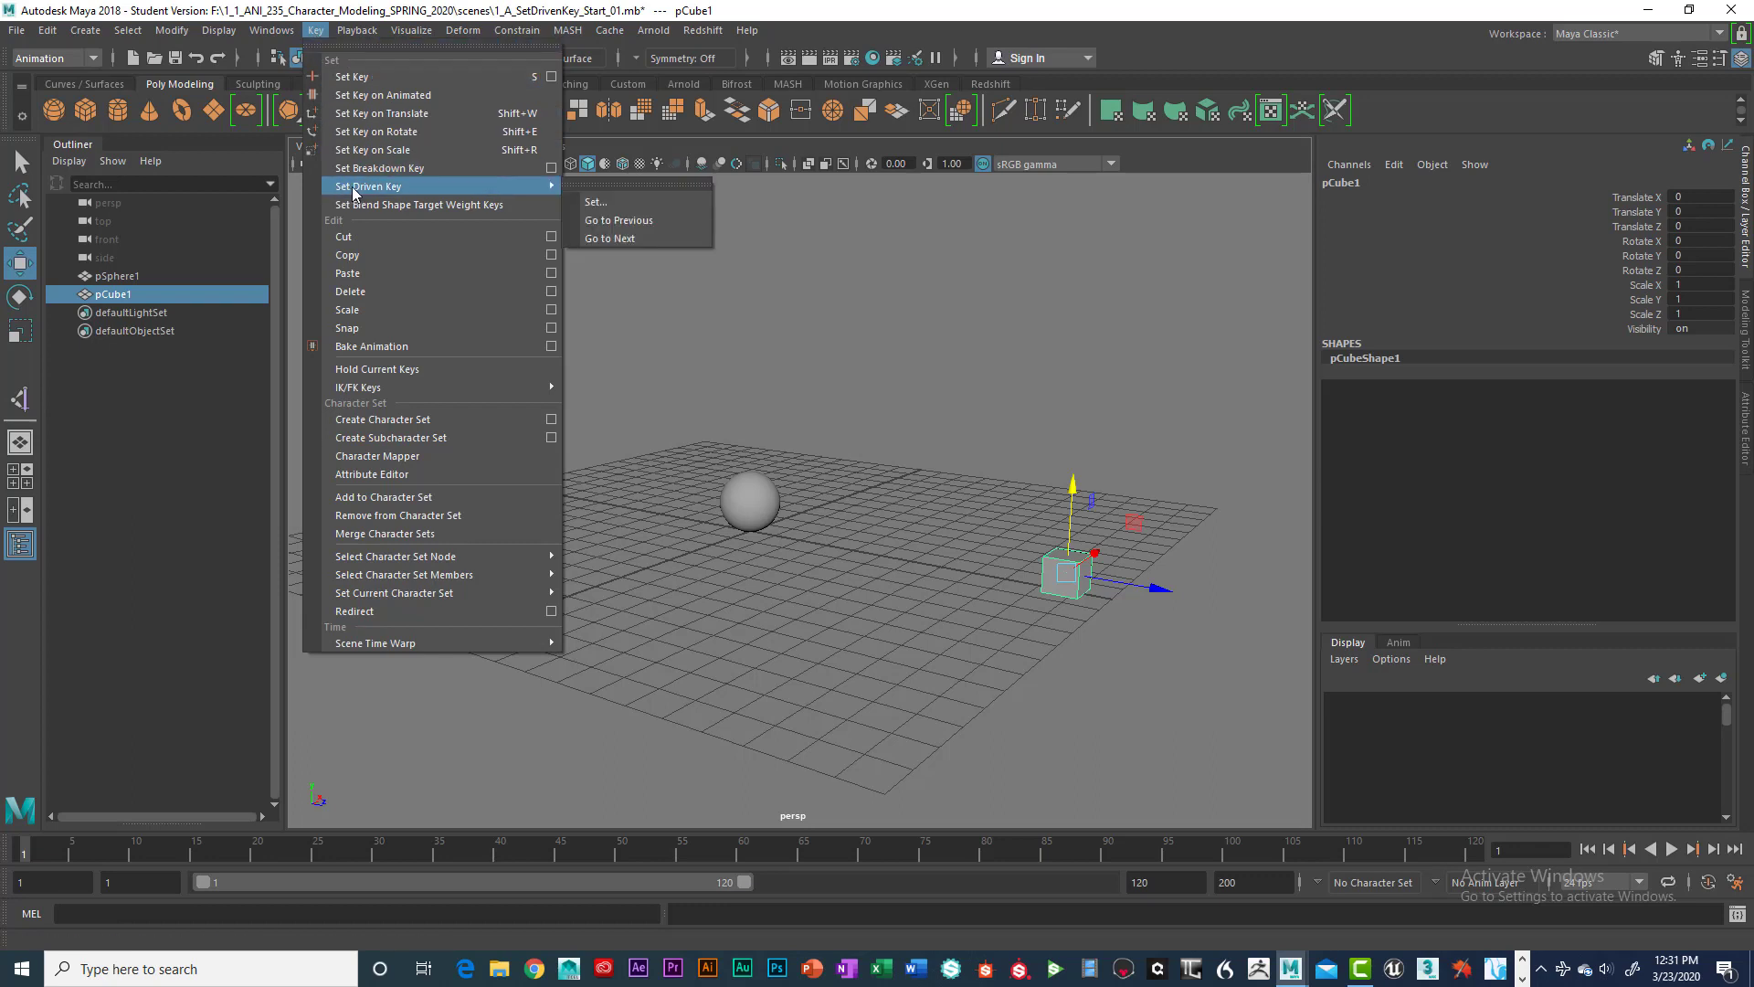
{"action": "left_click", "coordinate": [591, 203]}
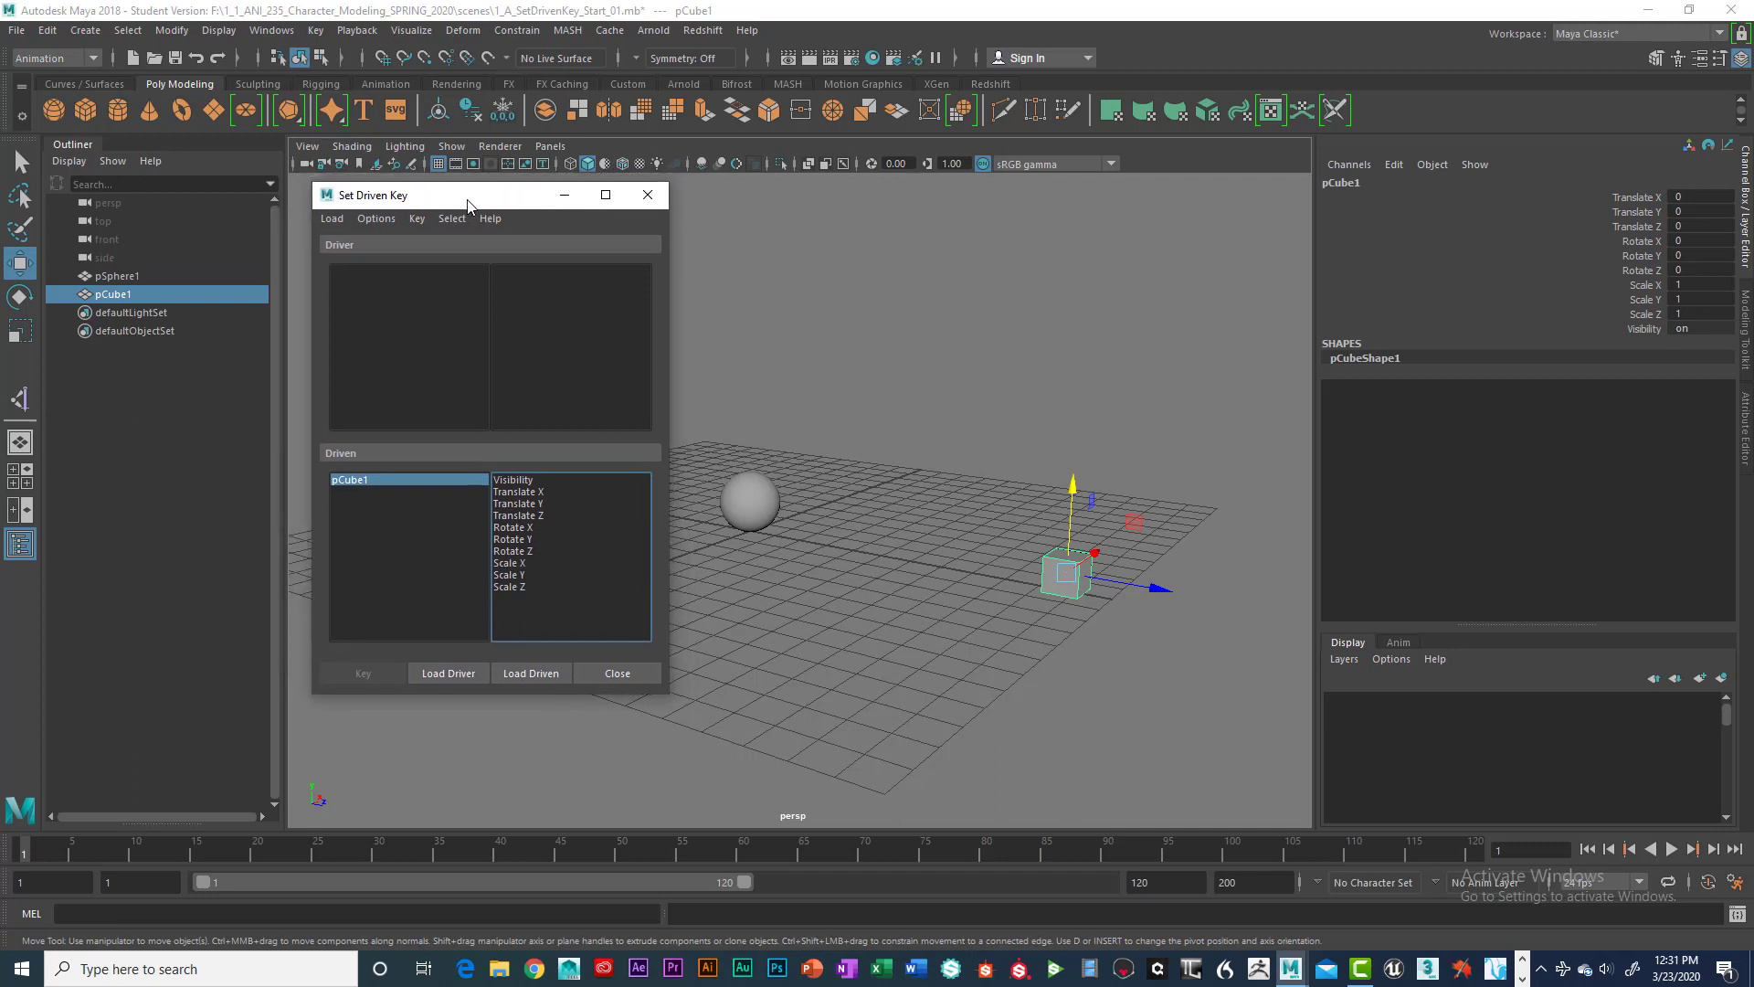
{"action": "left_click_drag", "start_coordinate": [422, 194], "coordinate": [406, 192]}
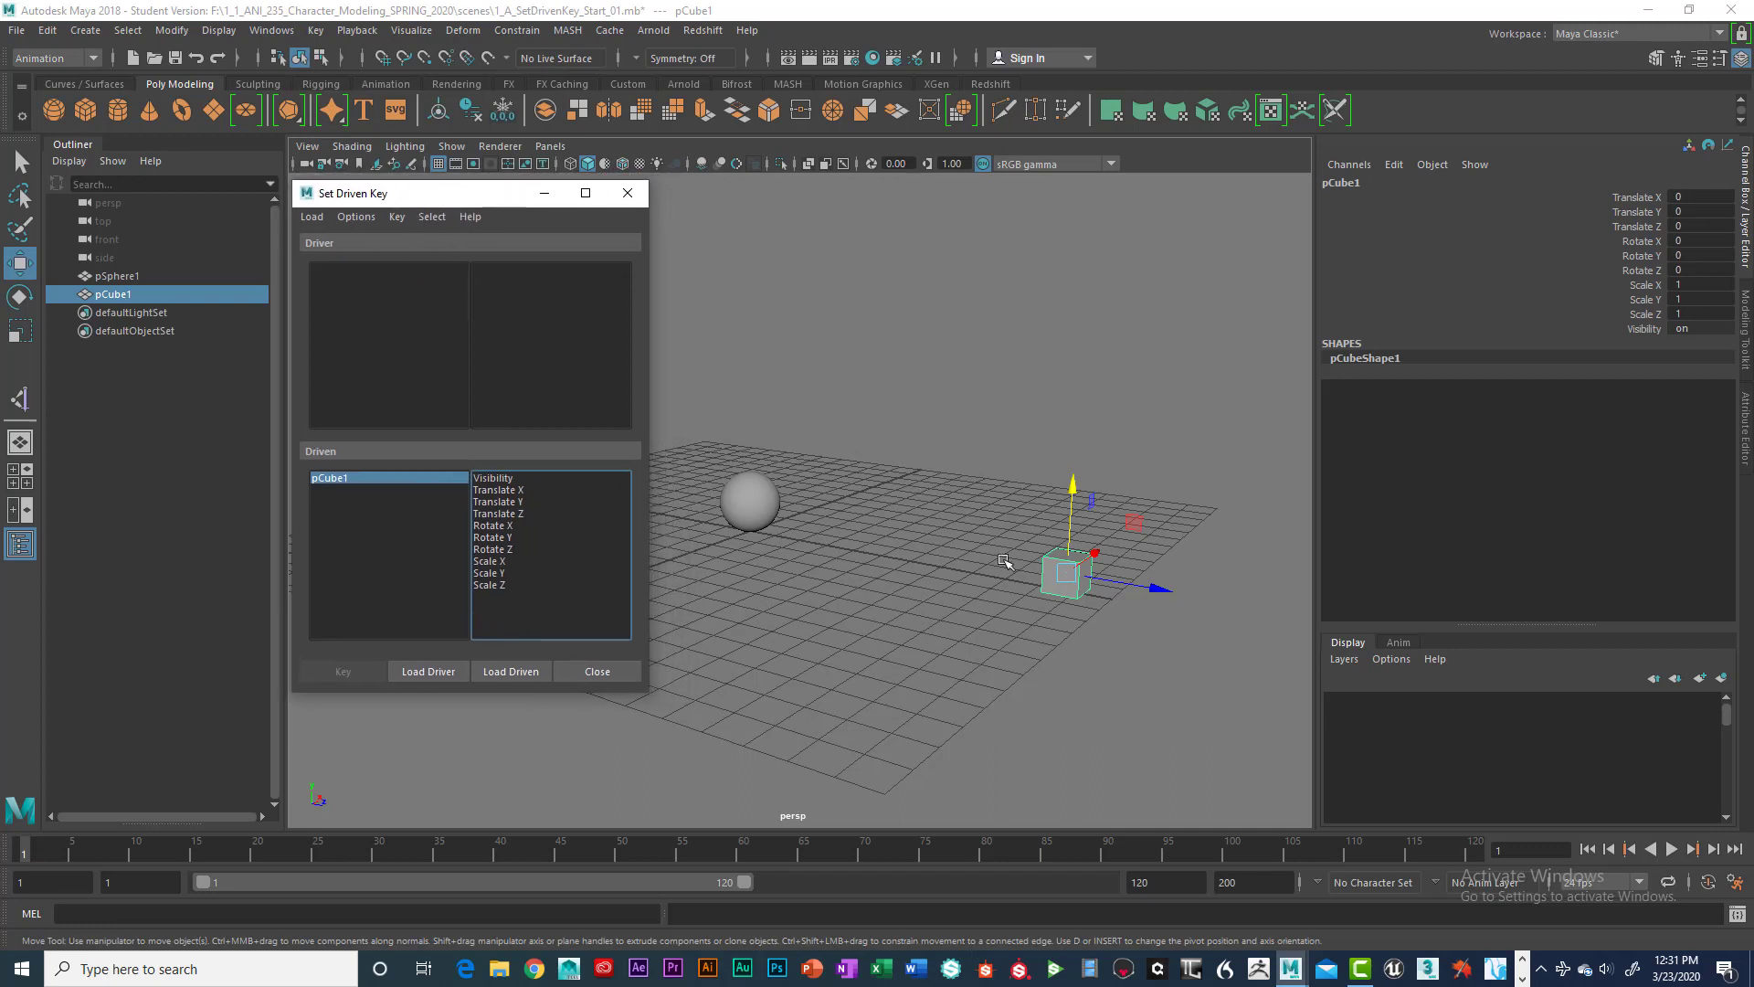
Step: Select the cube and load it as the driver for the Set Driven Key
{"action": "left_click", "coordinate": [1026, 522]}
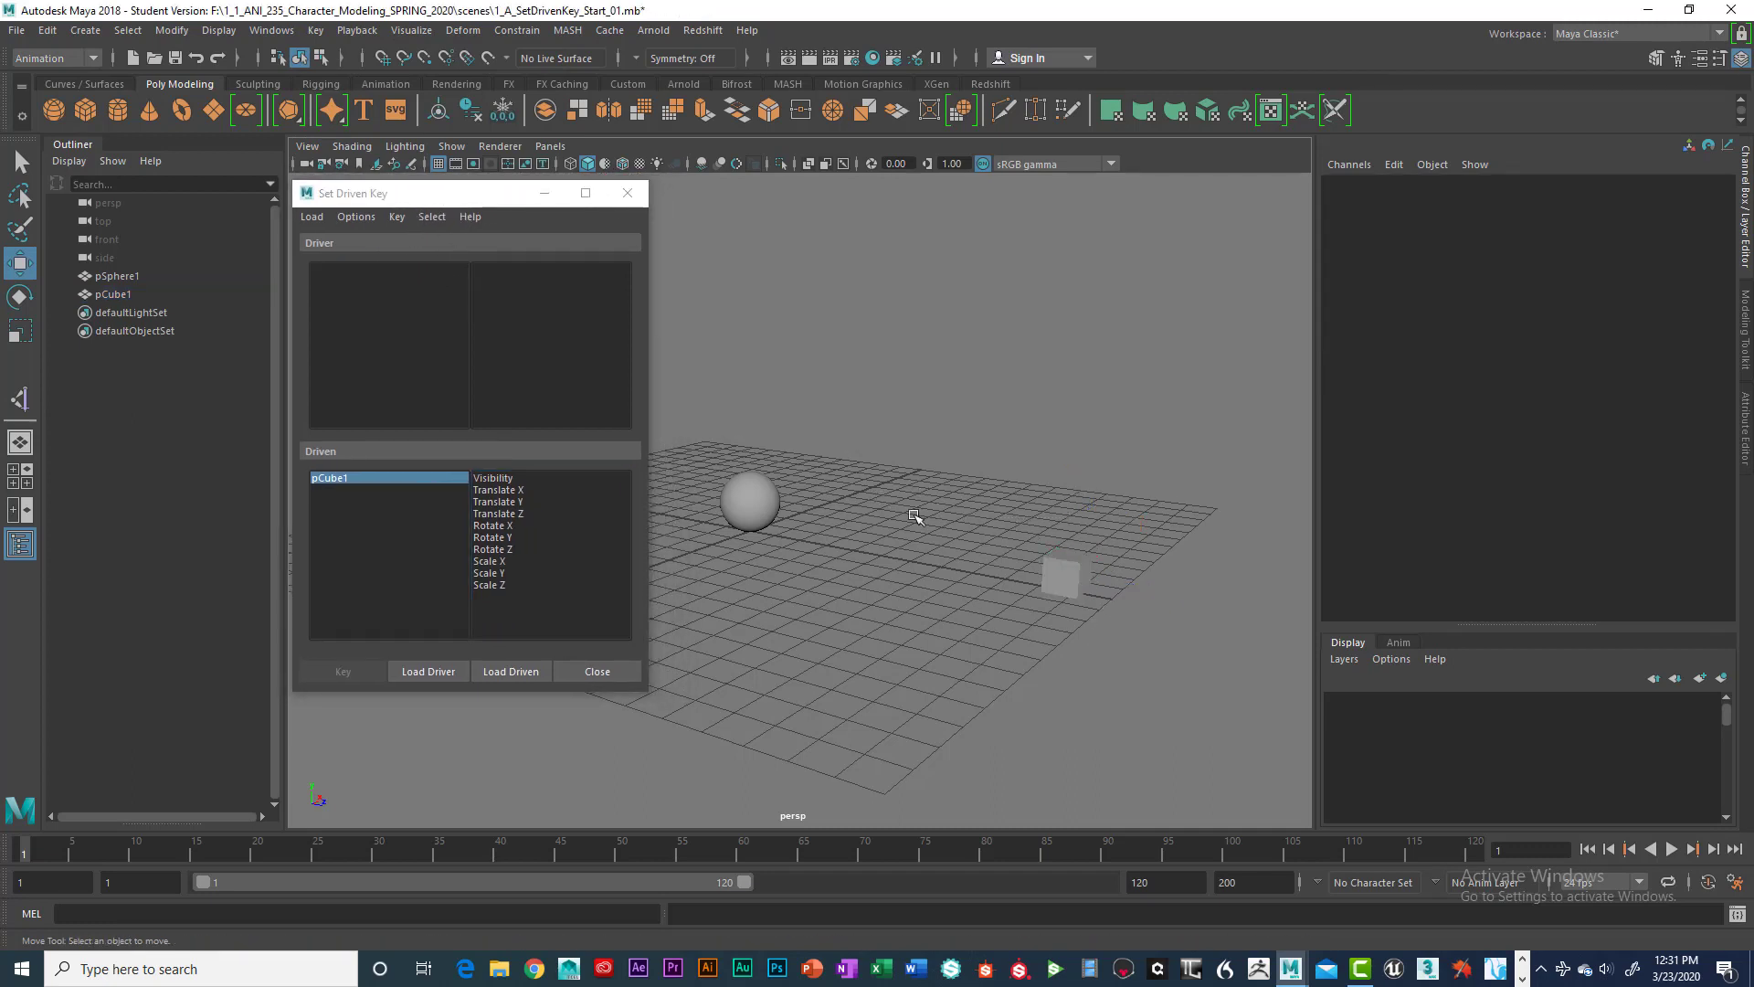
{"action": "left_click_drag", "start_coordinate": [1040, 542], "coordinate": [1097, 604]}
{"action": "left_click", "coordinate": [681, 417]}
{"action": "mouse_move", "coordinate": [476, 197]}
{"action": "left_mouse_down"}
{"action": "mouse_move", "coordinate": [501, 189]}
{"action": "mouse_move", "coordinate": [477, 190]}
{"action": "left_mouse_up"}
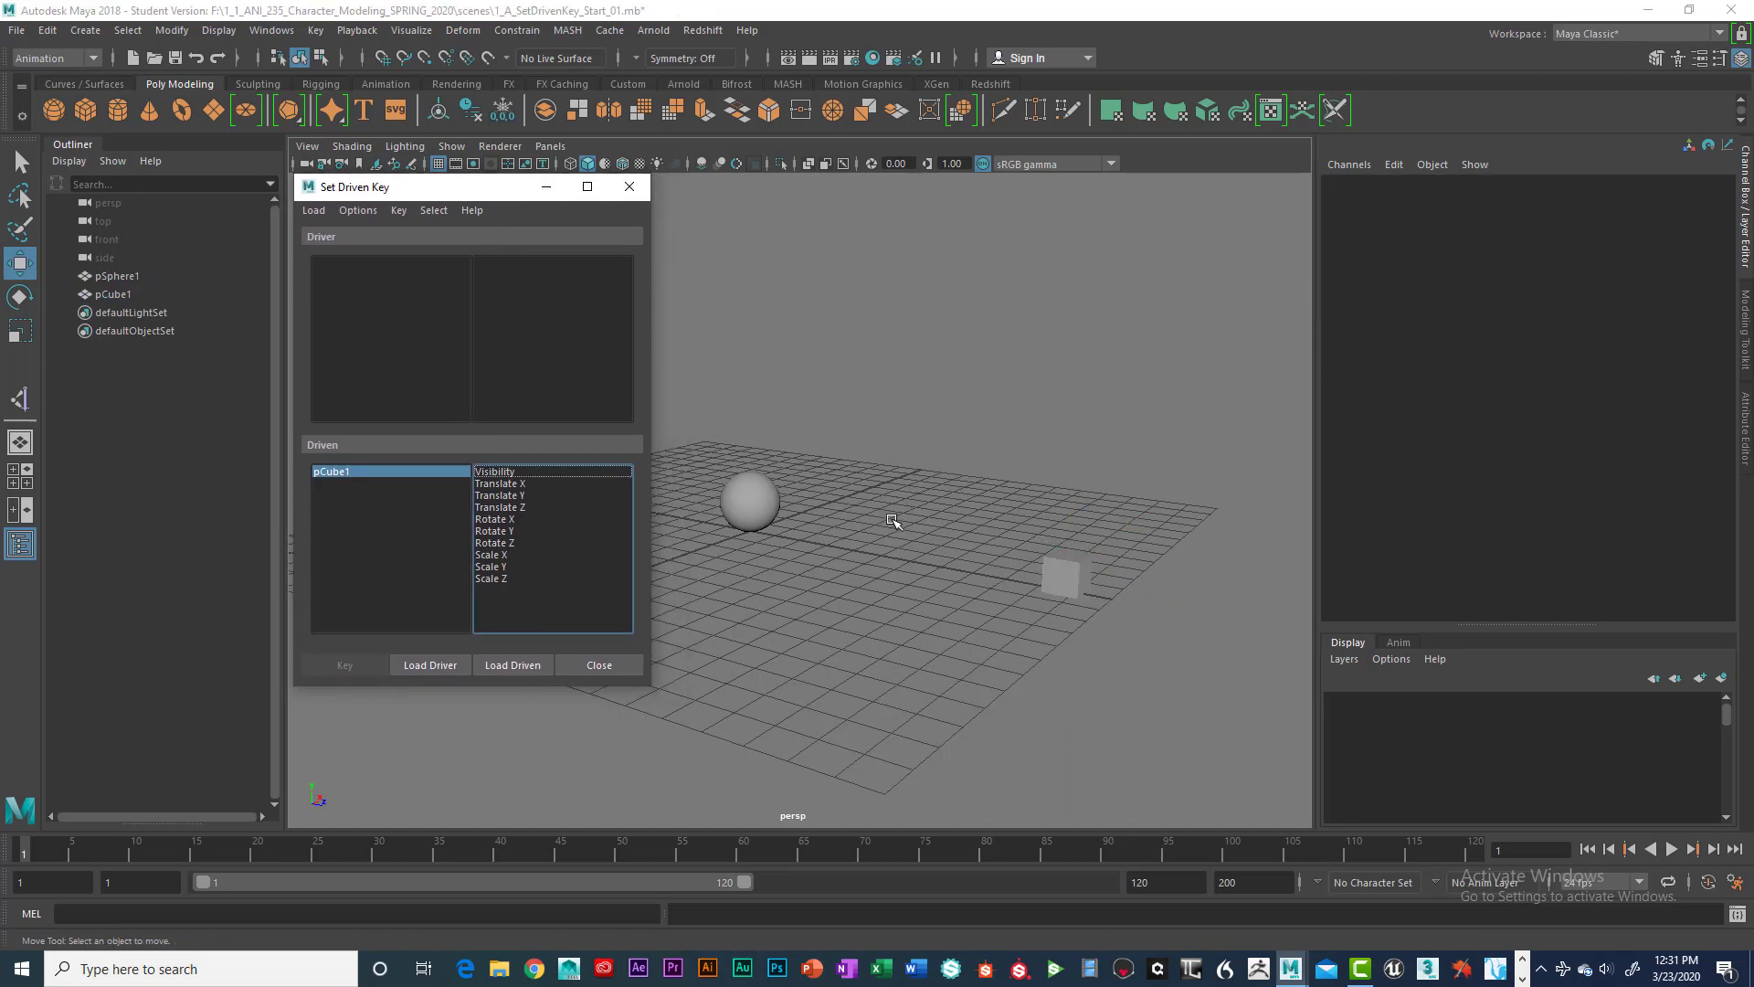
{"action": "left_click_drag", "start_coordinate": [1045, 540], "coordinate": [1084, 590]}
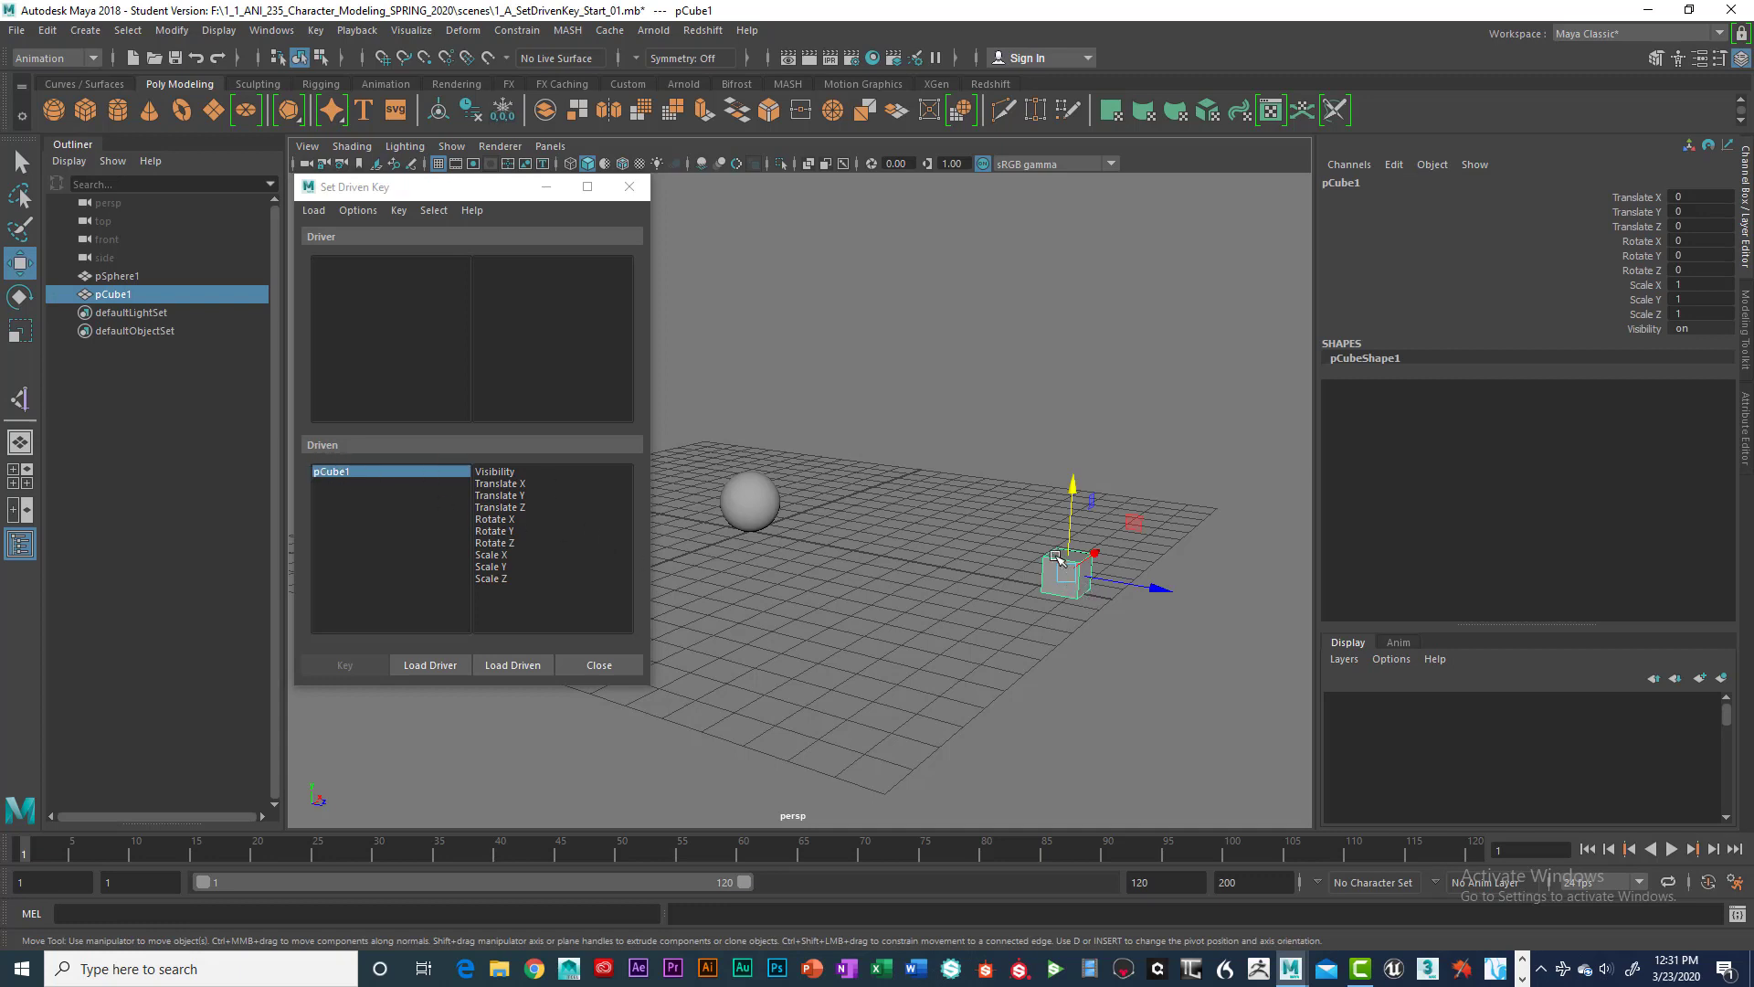
{"action": "left_click", "coordinate": [977, 512]}
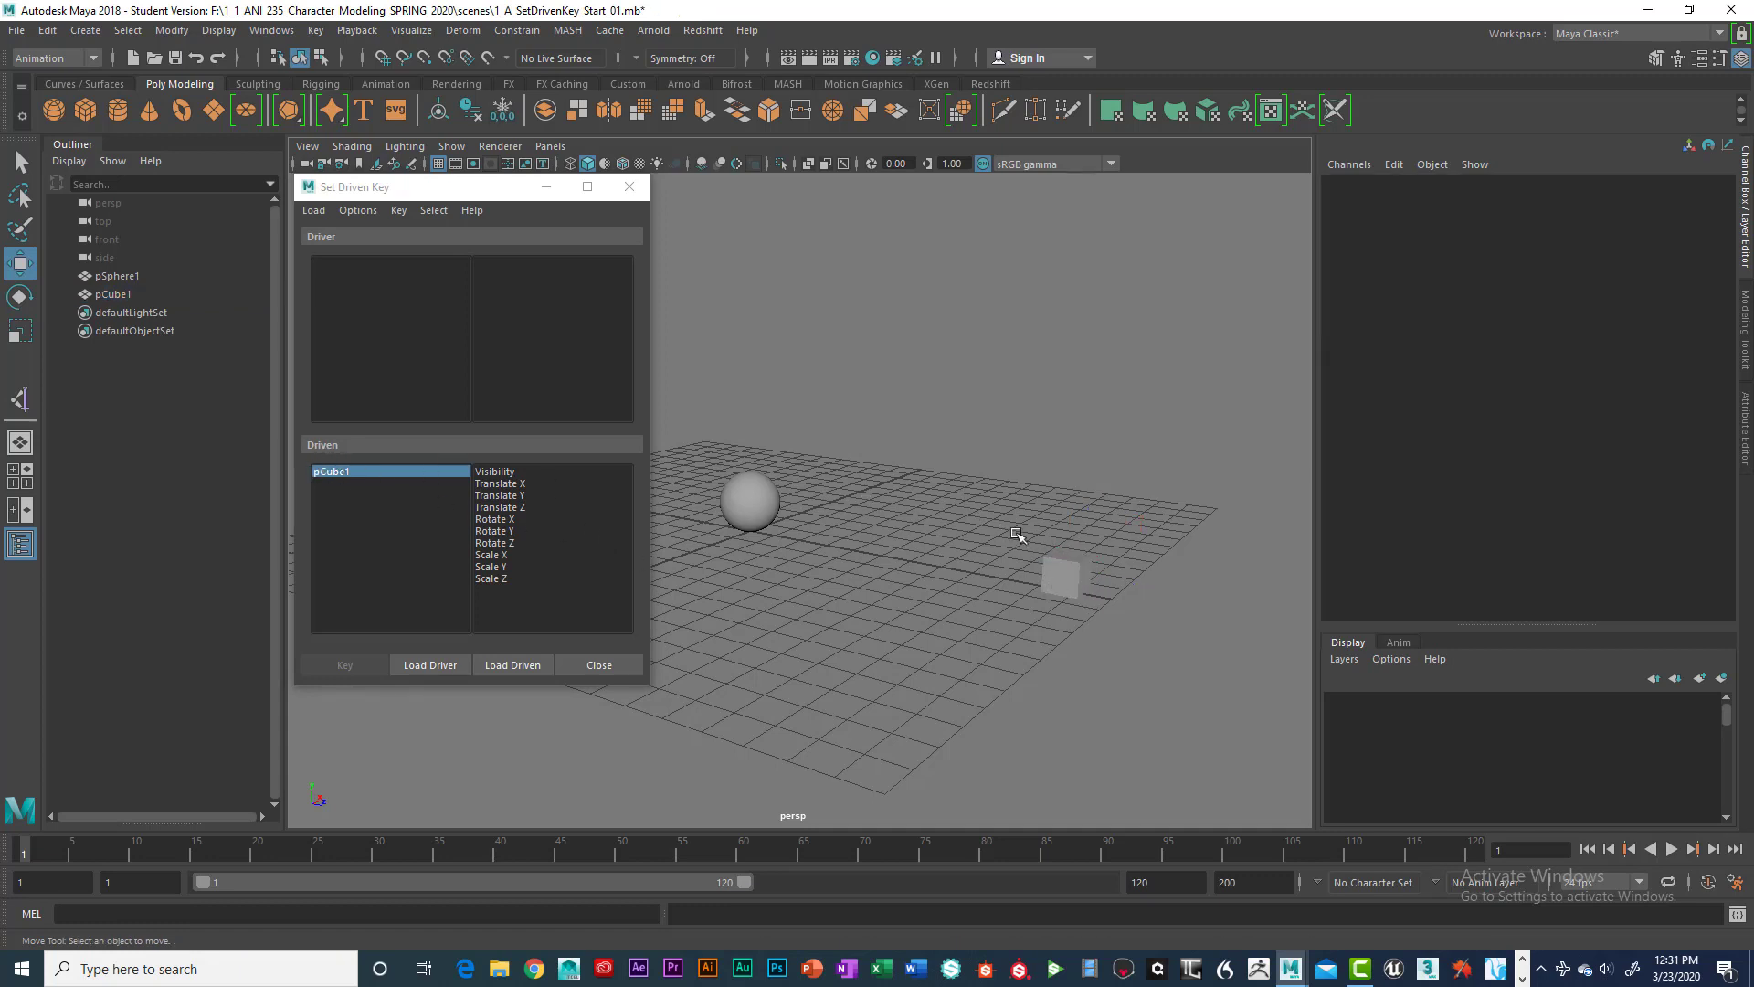
{"action": "left_click", "coordinate": [1079, 575]}
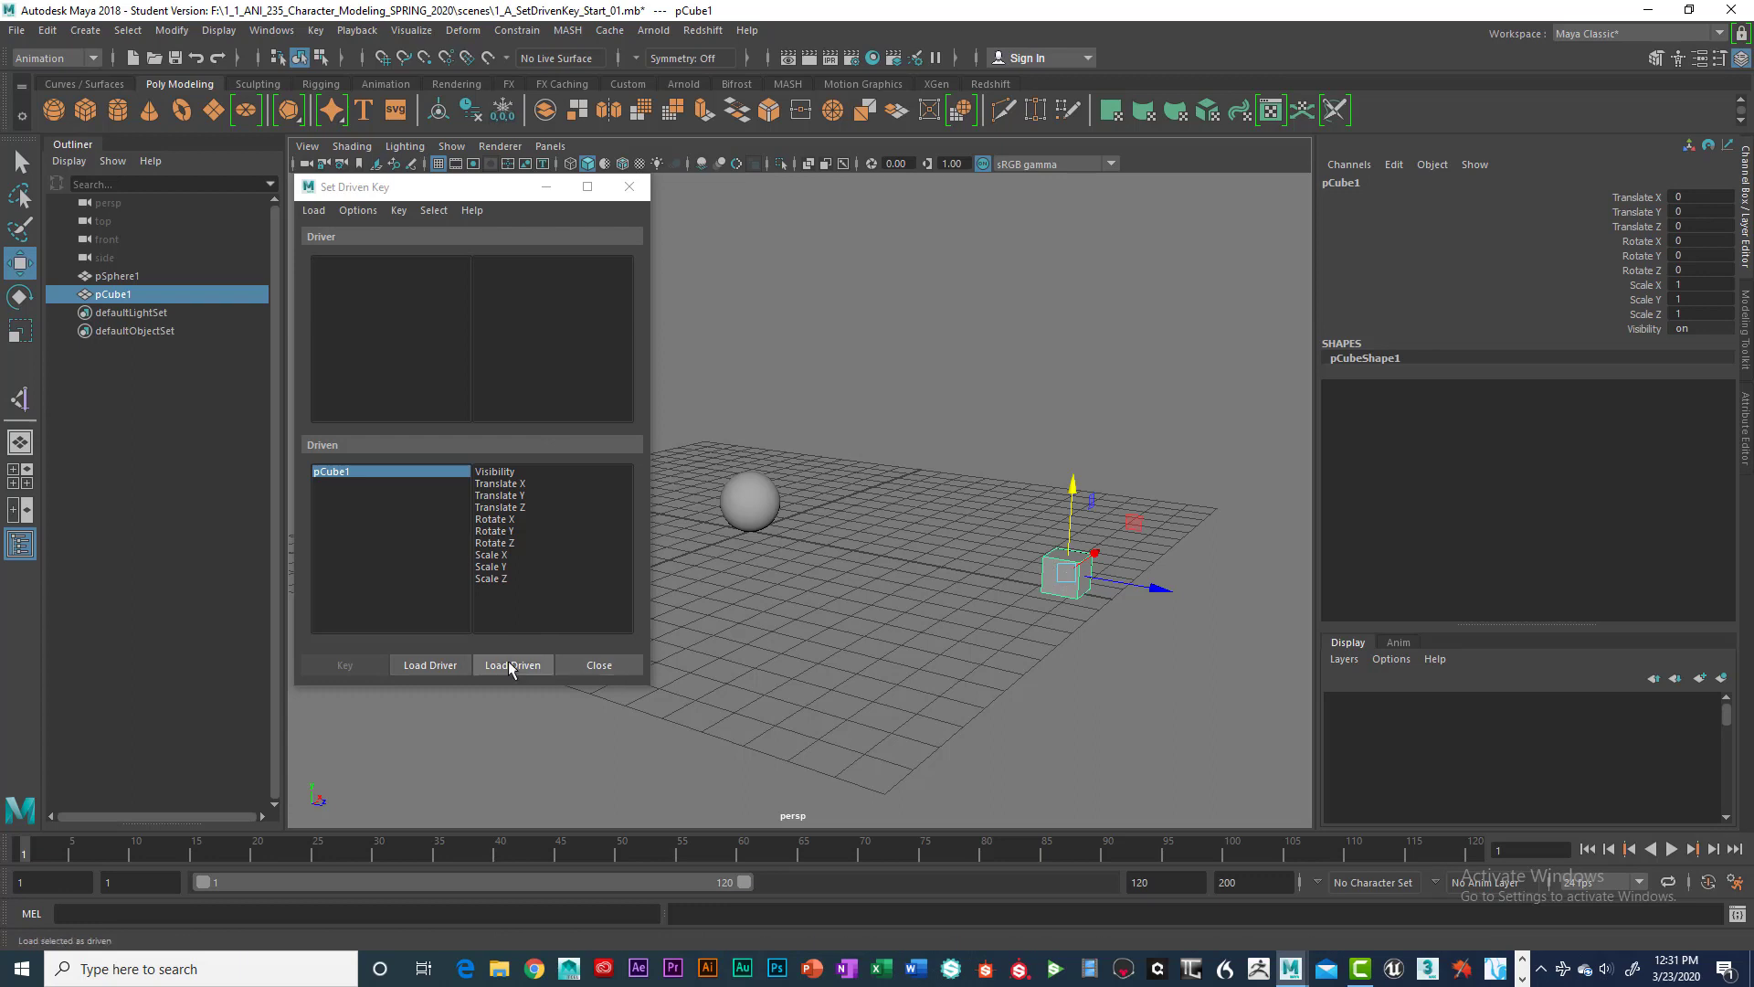
{"action": "left_click", "coordinate": [431, 665]}
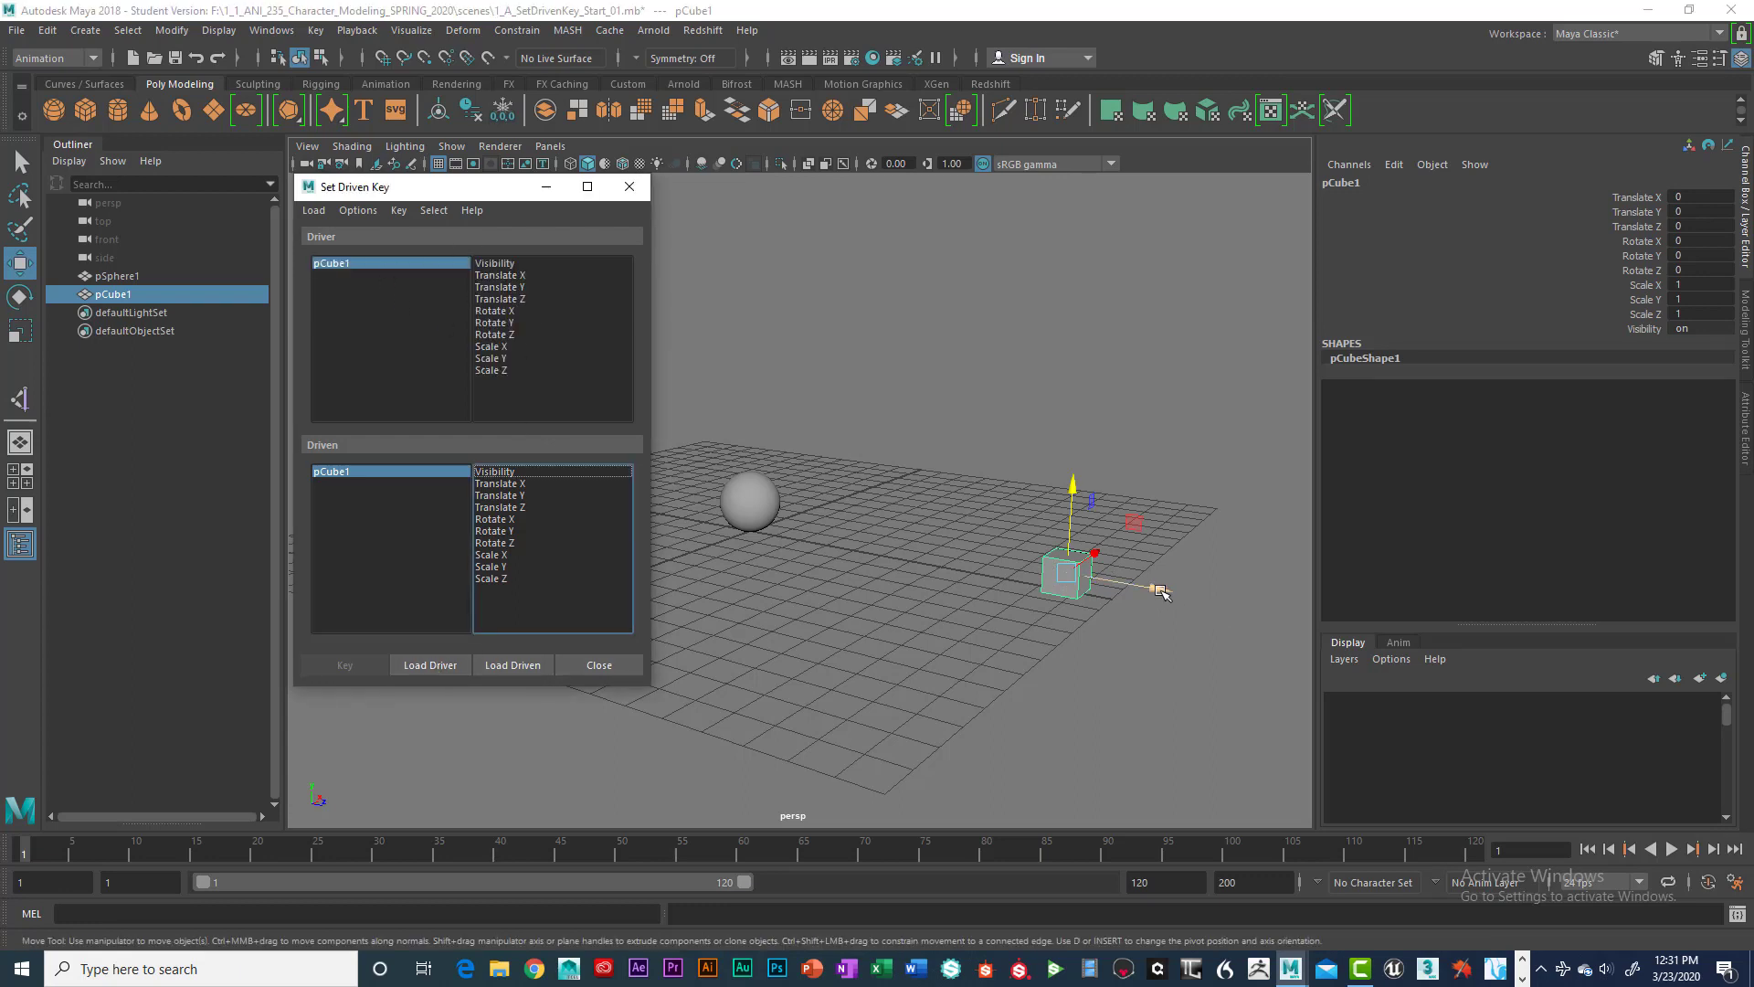
Step: Slide the cube along Z toward the sphere, to a Translate Z of about -1.82, and highlight that channel
{"action": "left_click_drag", "start_coordinate": [1159, 591], "coordinate": [1081, 575]}
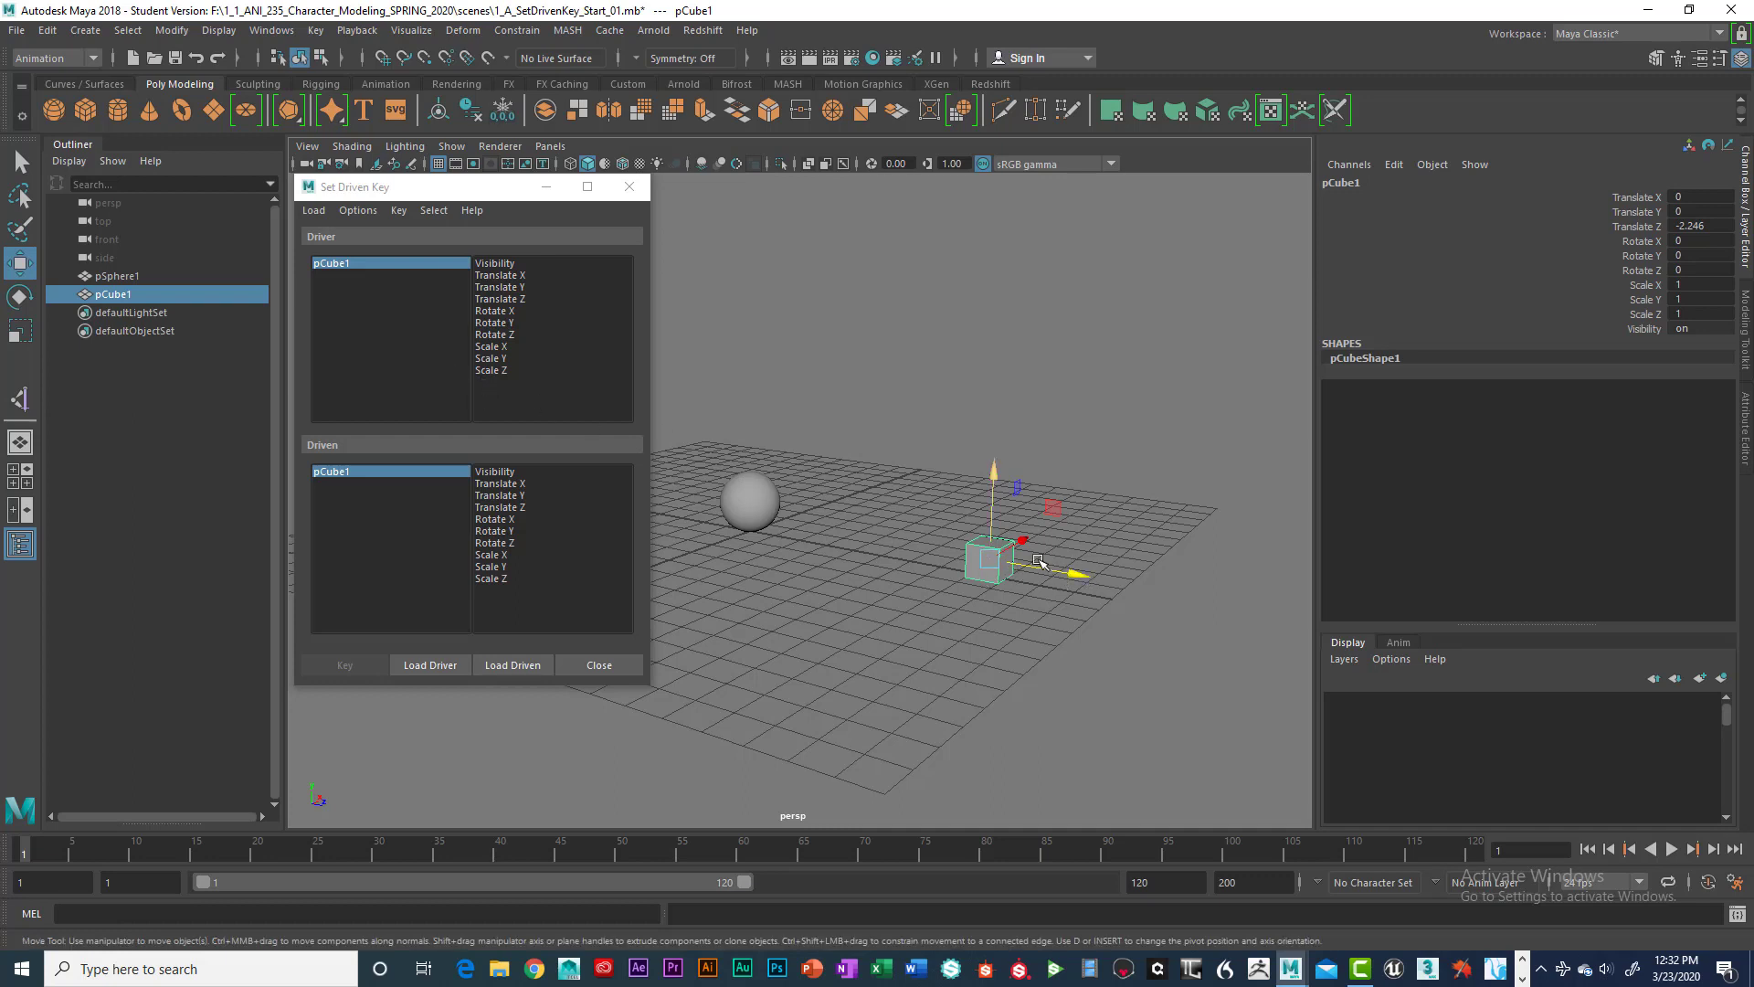
{"action": "left_click_drag", "start_coordinate": [1078, 579], "coordinate": [1101, 578]}
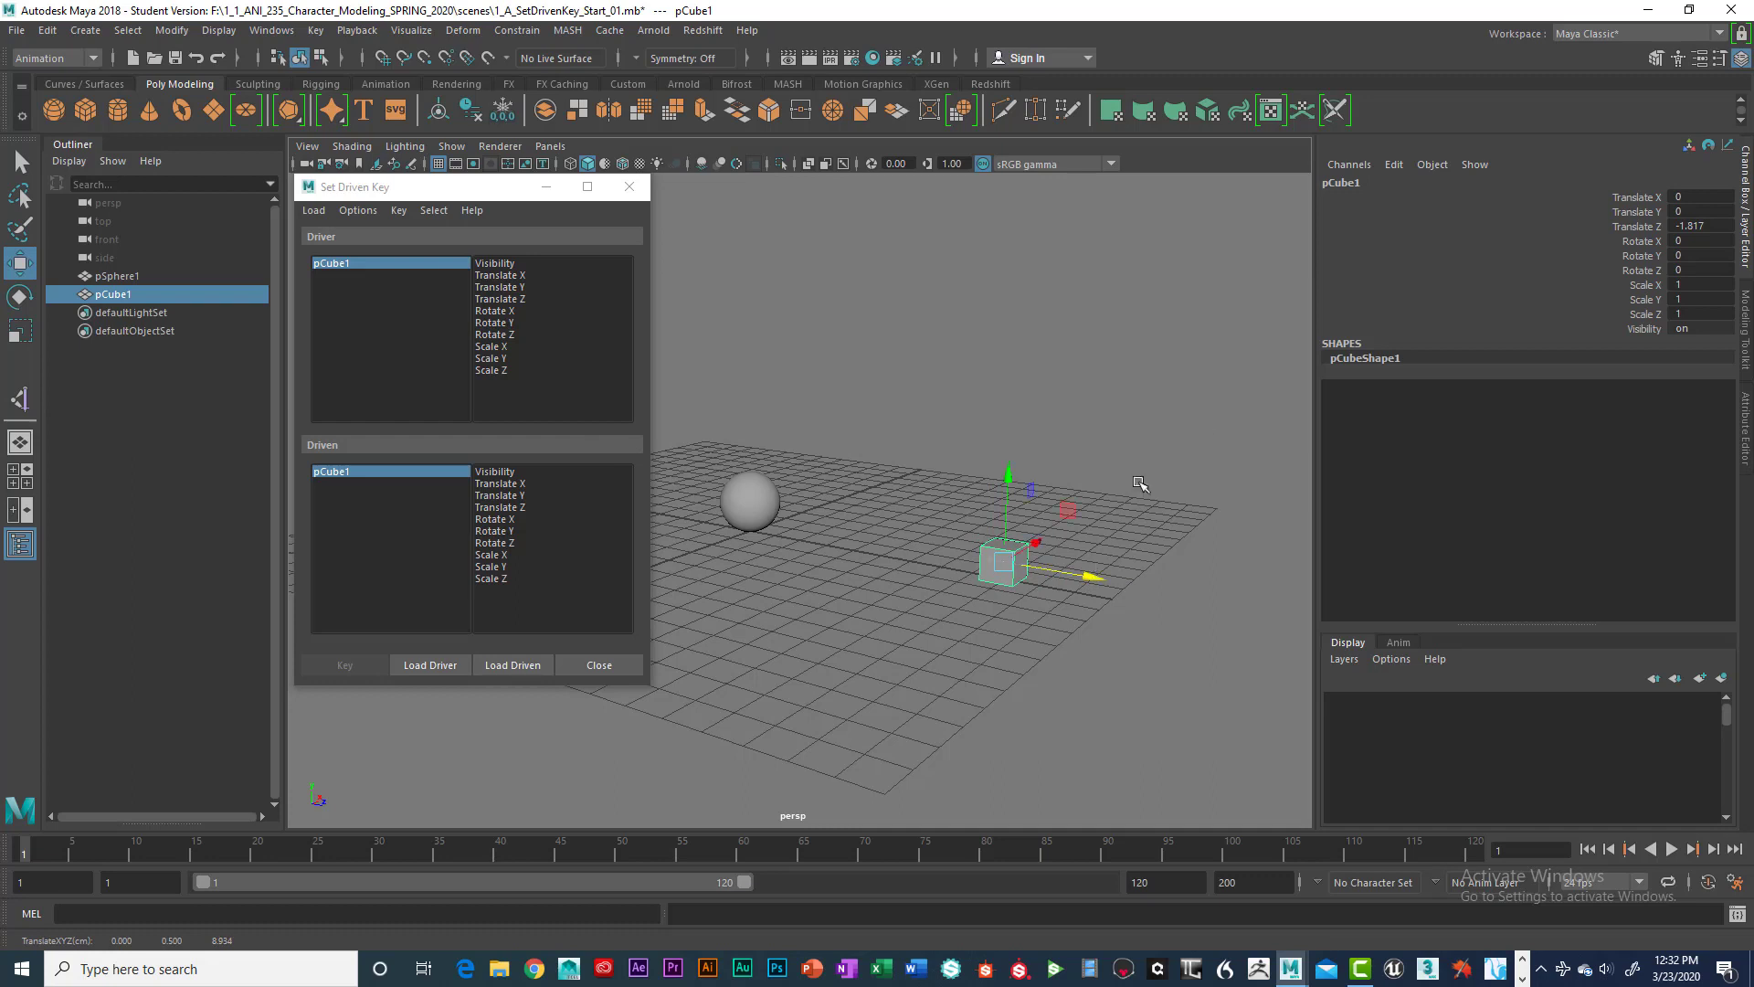
{"action": "left_click", "coordinate": [1656, 228]}
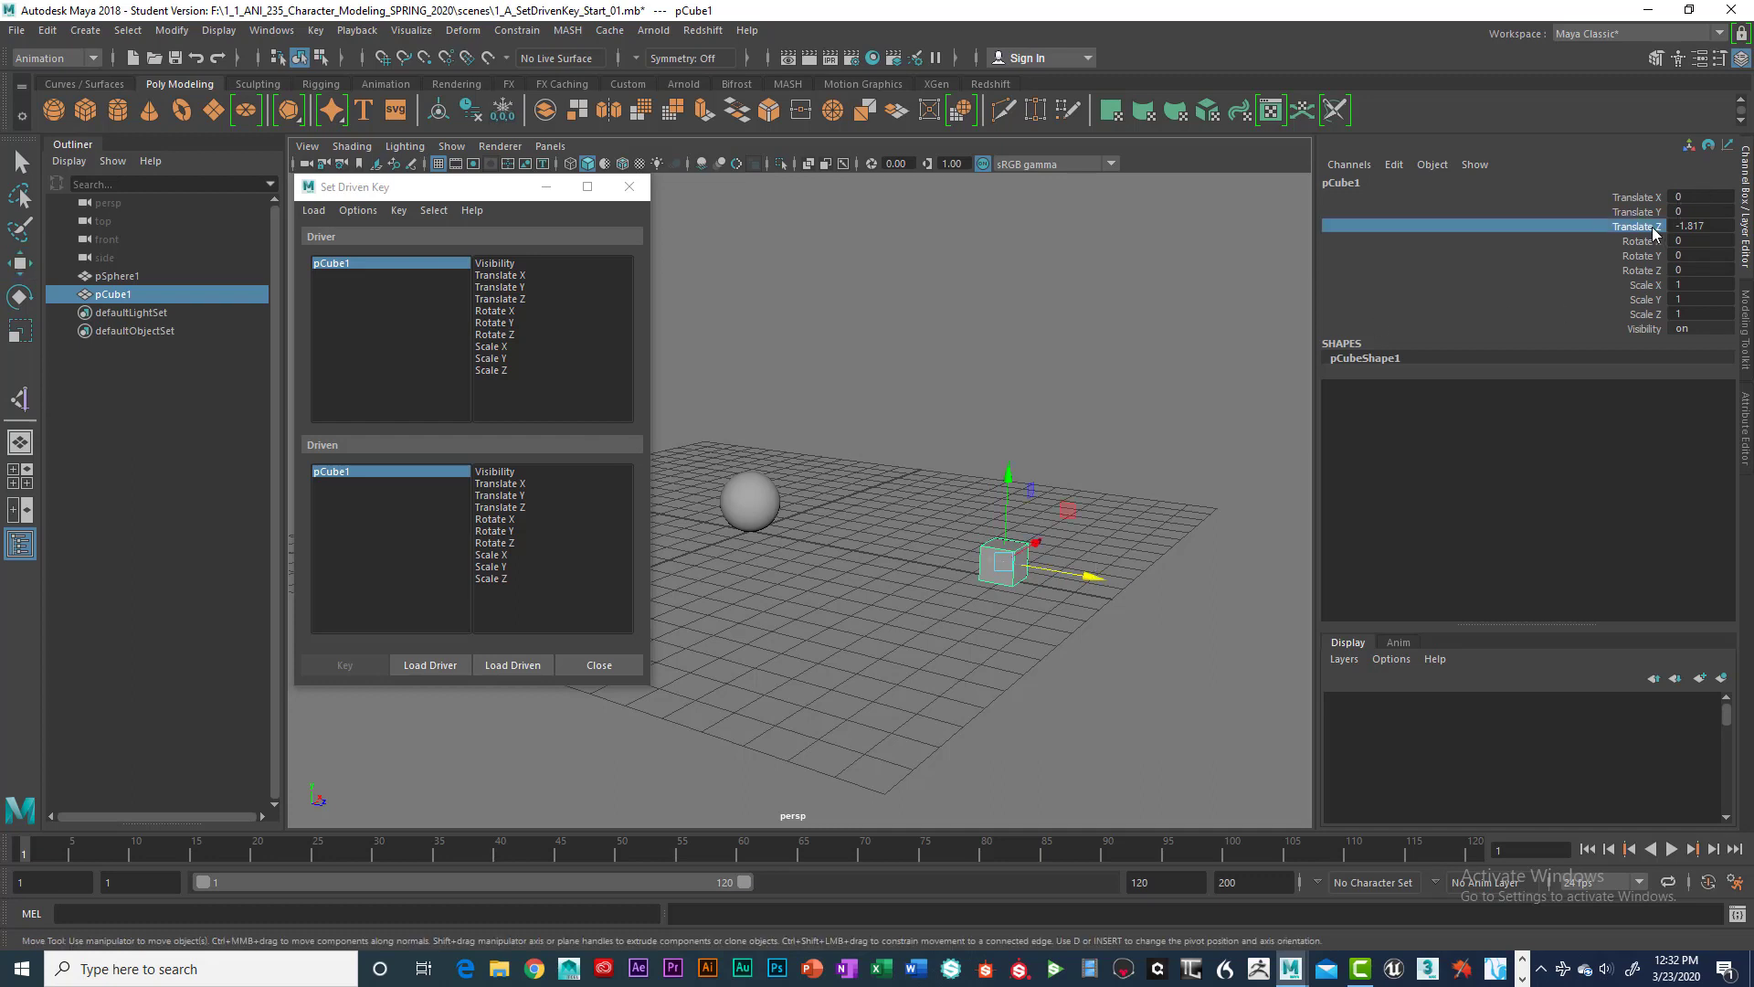
{"action": "left_click", "coordinate": [1704, 228]}
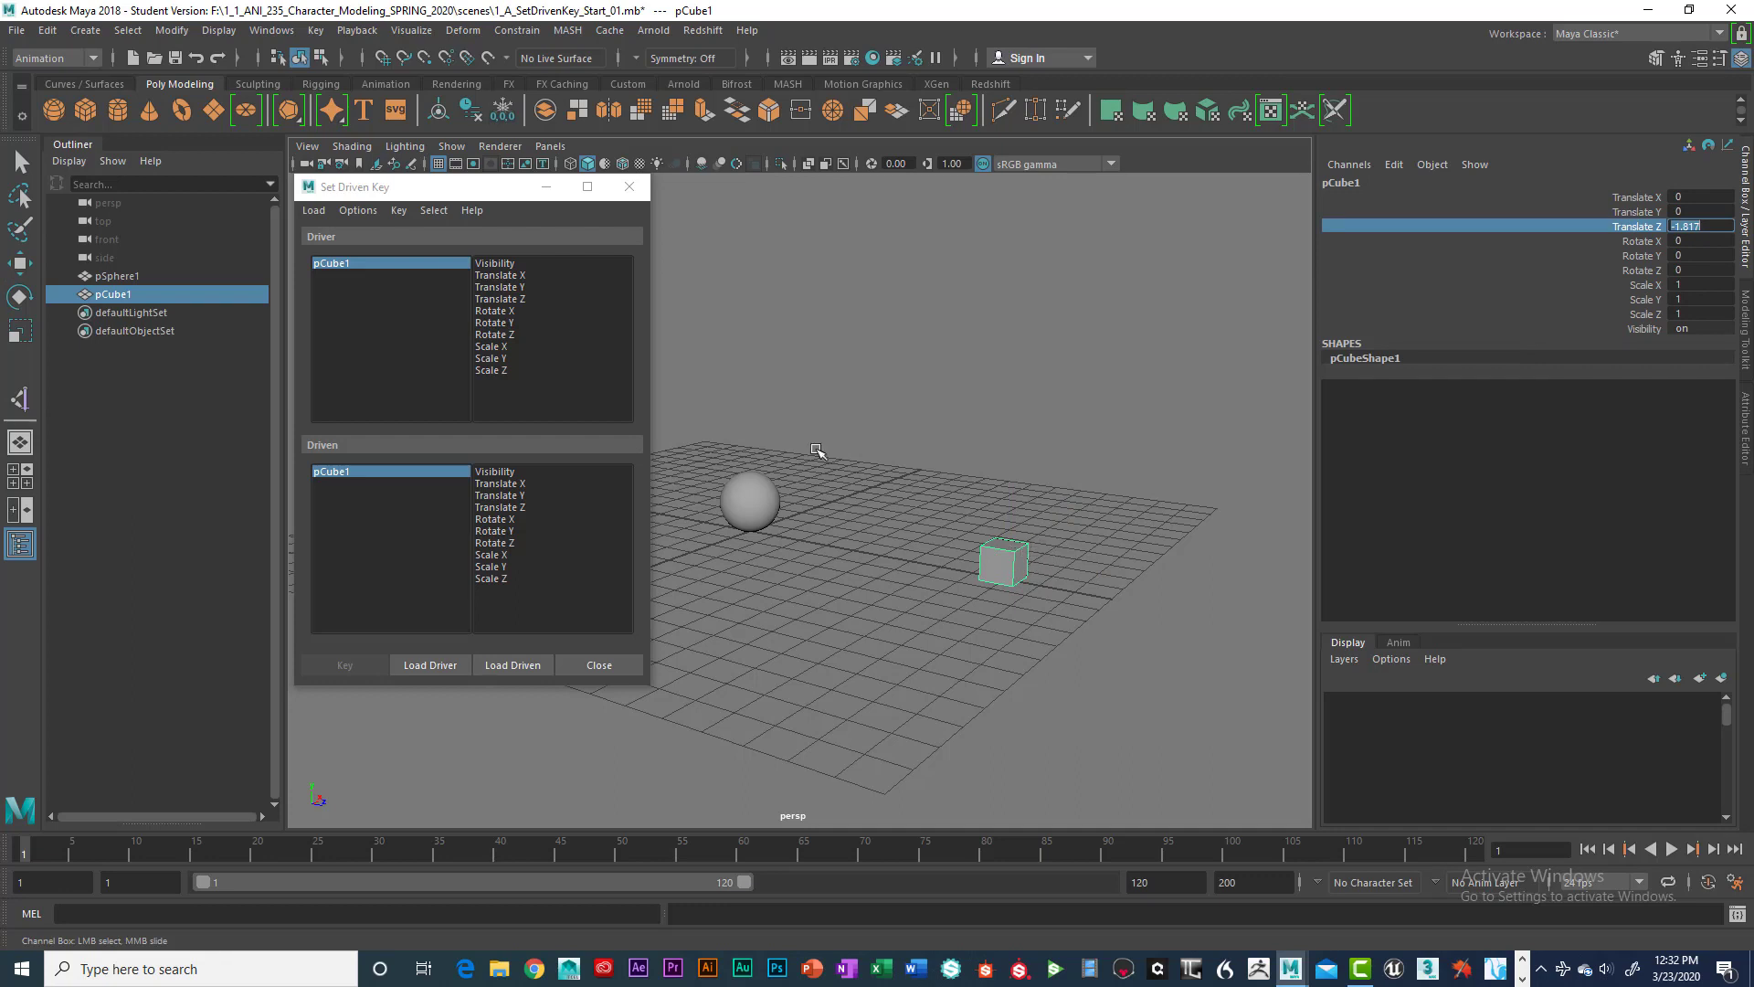
Step: Choose Translate Z as the cube's driver attribute and set the cube's Translate Z to 0
{"action": "left_click", "coordinate": [512, 299]}
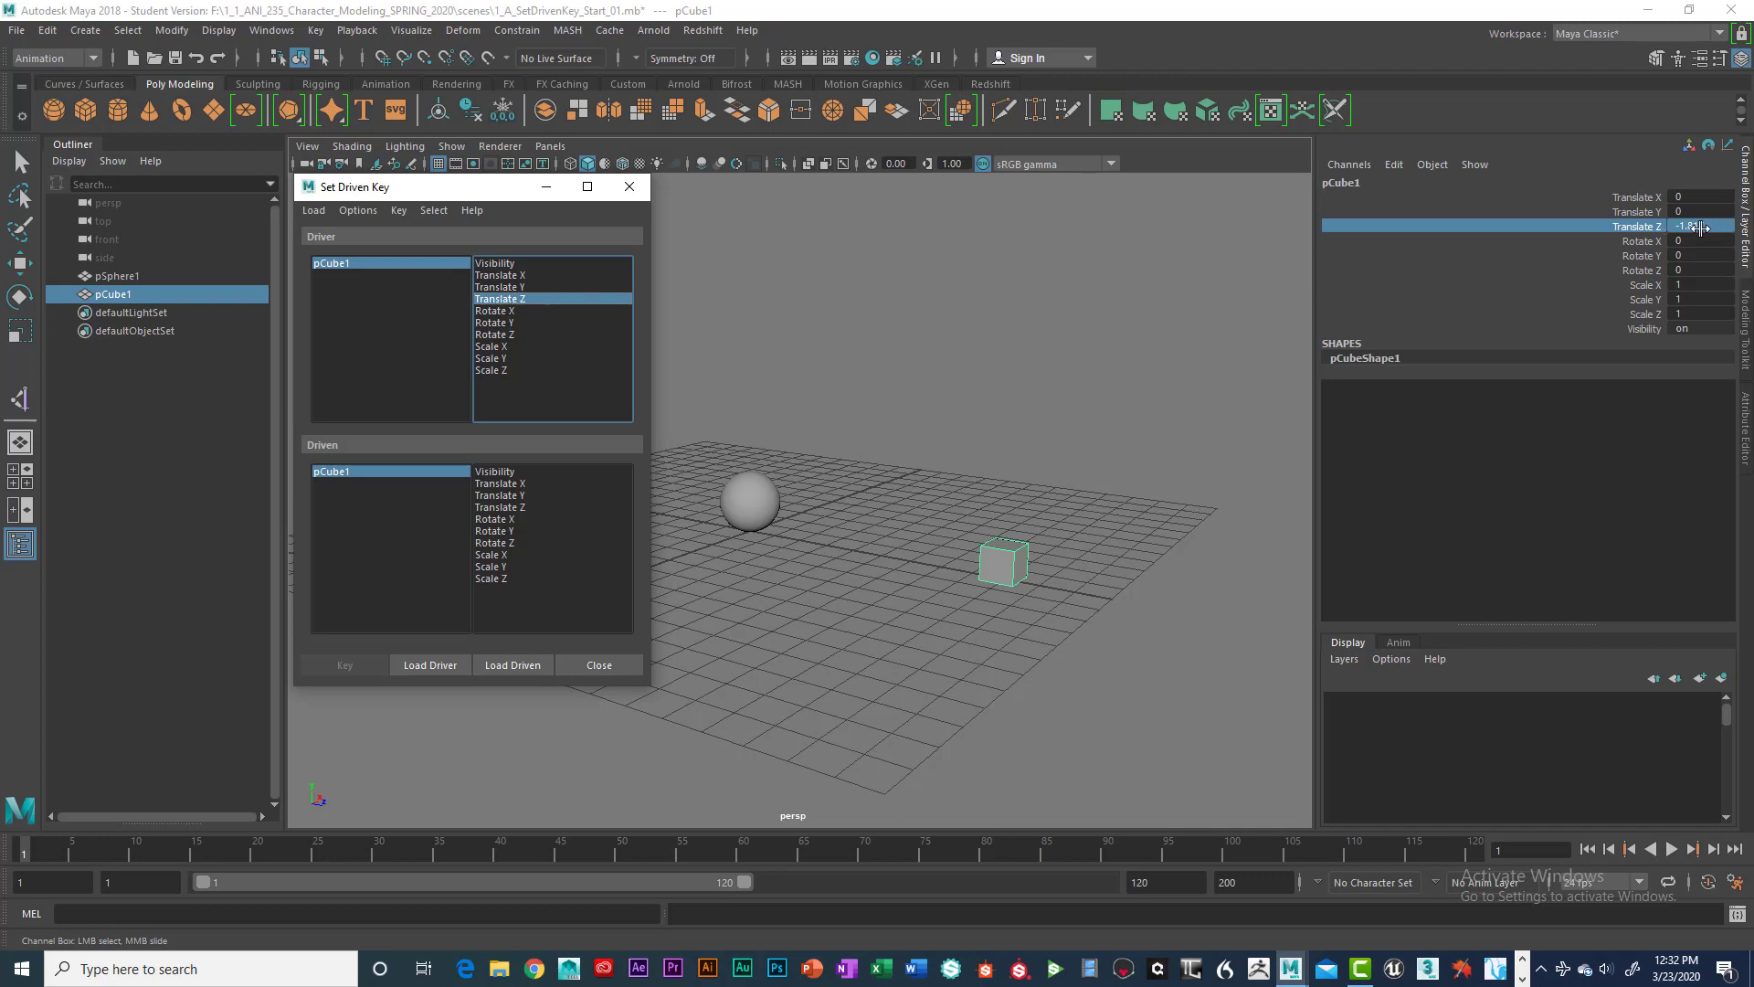
{"action": "left_click", "coordinate": [1705, 228]}
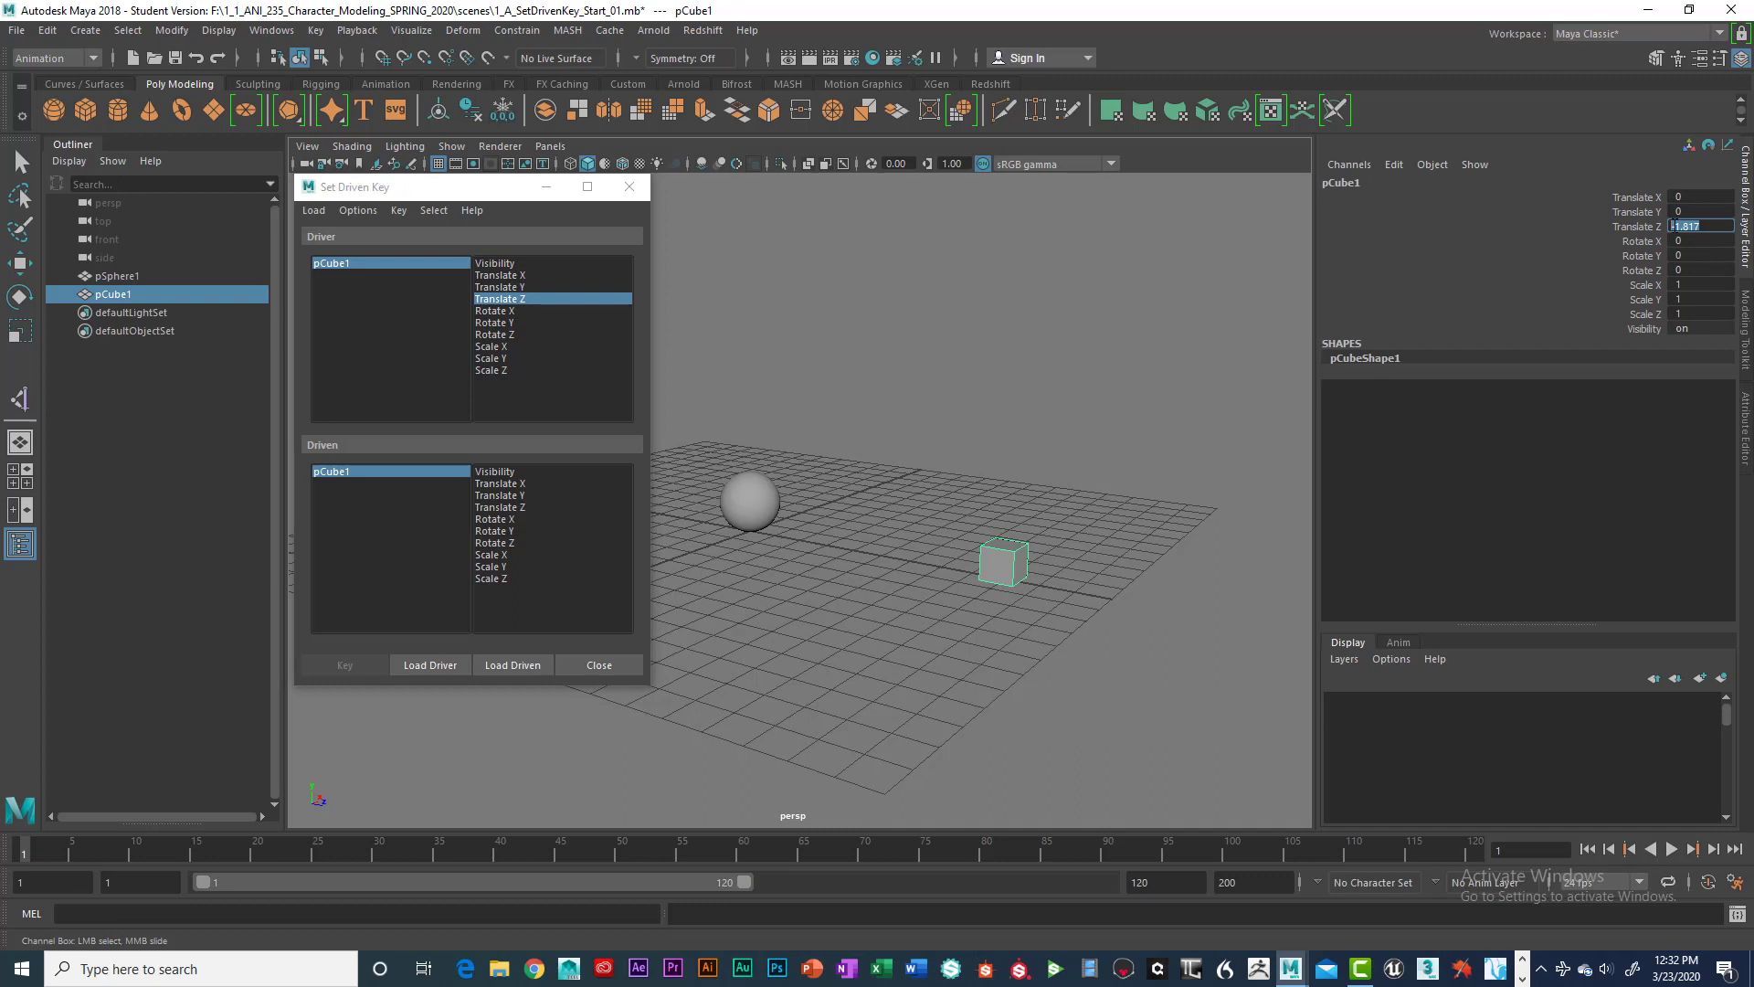
{"action": "type", "text": "0"}
{"action": "key", "text": "Return"}
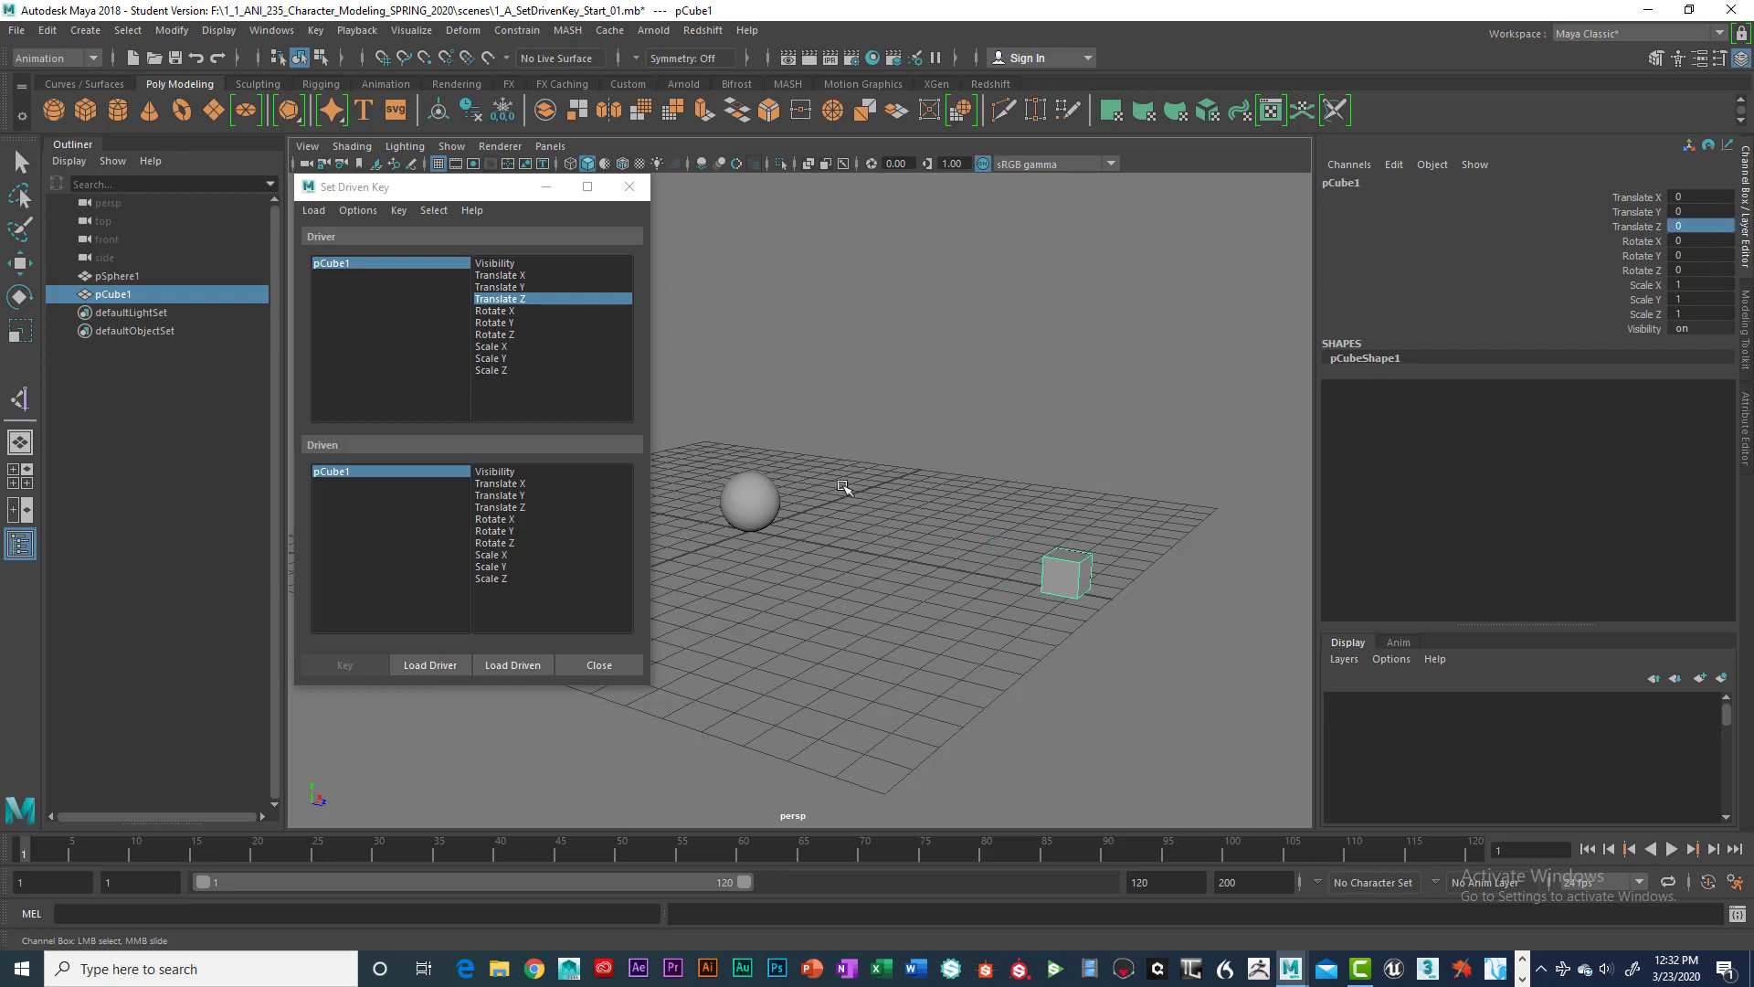
Step: Load the sphere as the driven object, with the cube's Translate Z selected as the driver attribute
{"action": "key", "text": "w"}
{"action": "left_click", "coordinate": [757, 526]}
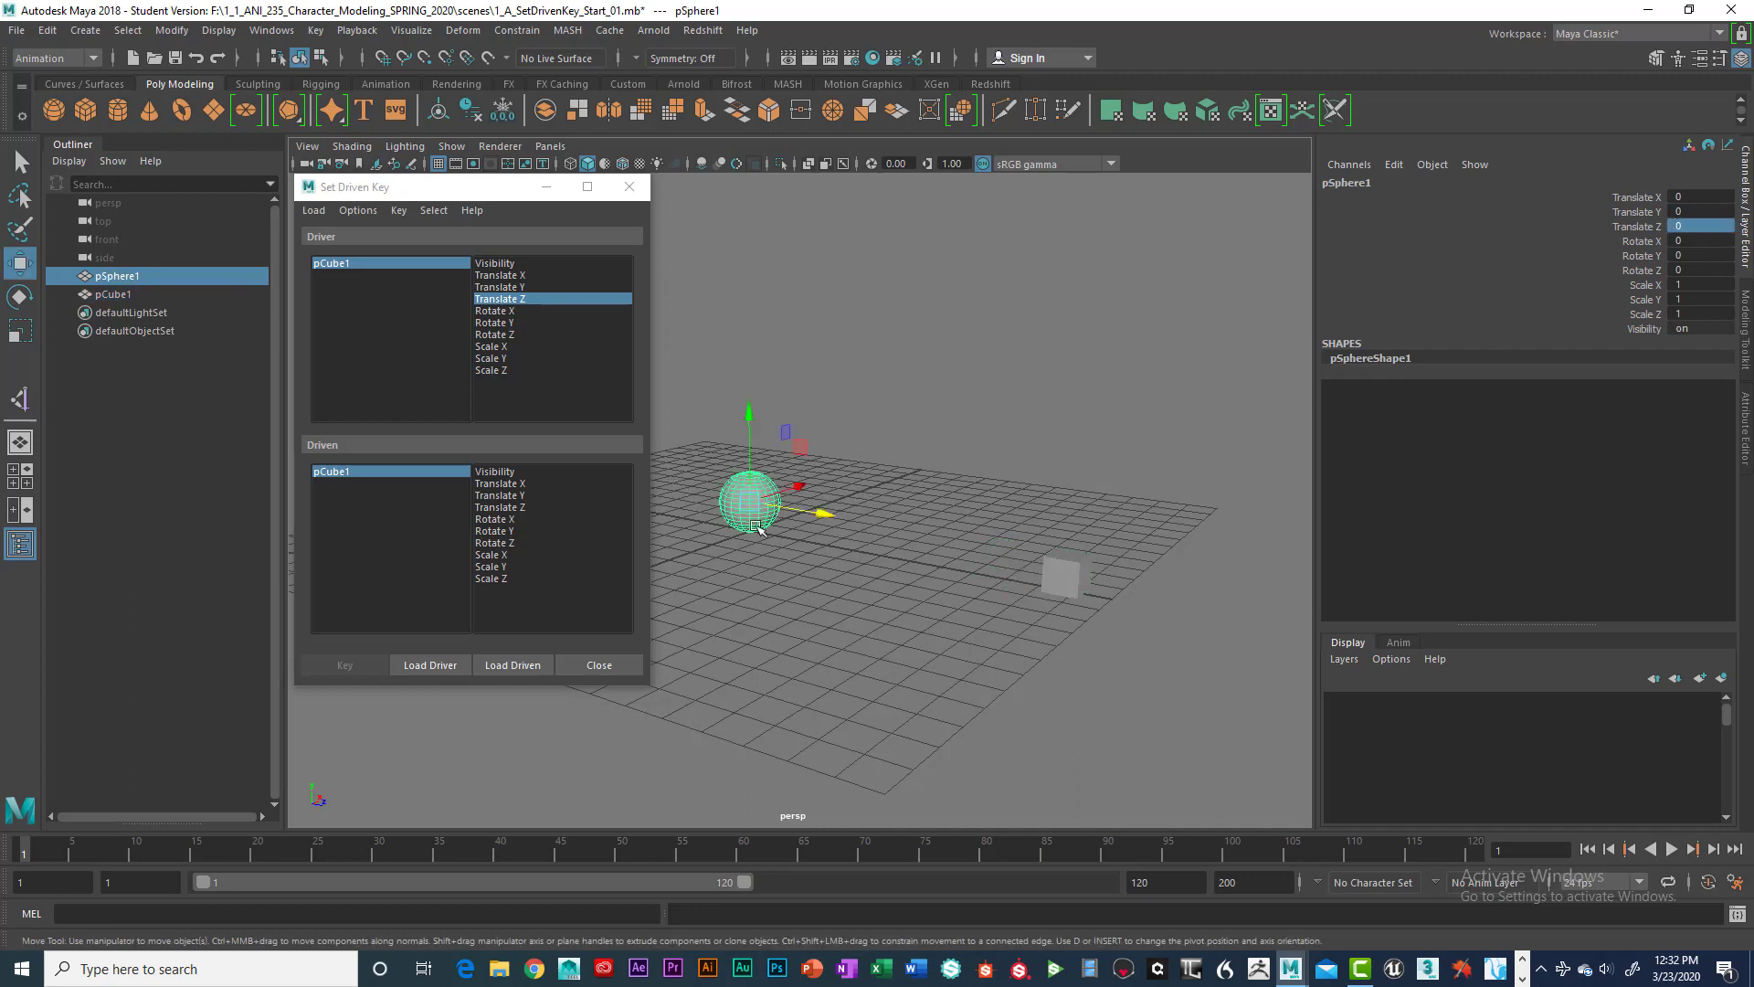
{"action": "left_click", "coordinate": [518, 665]}
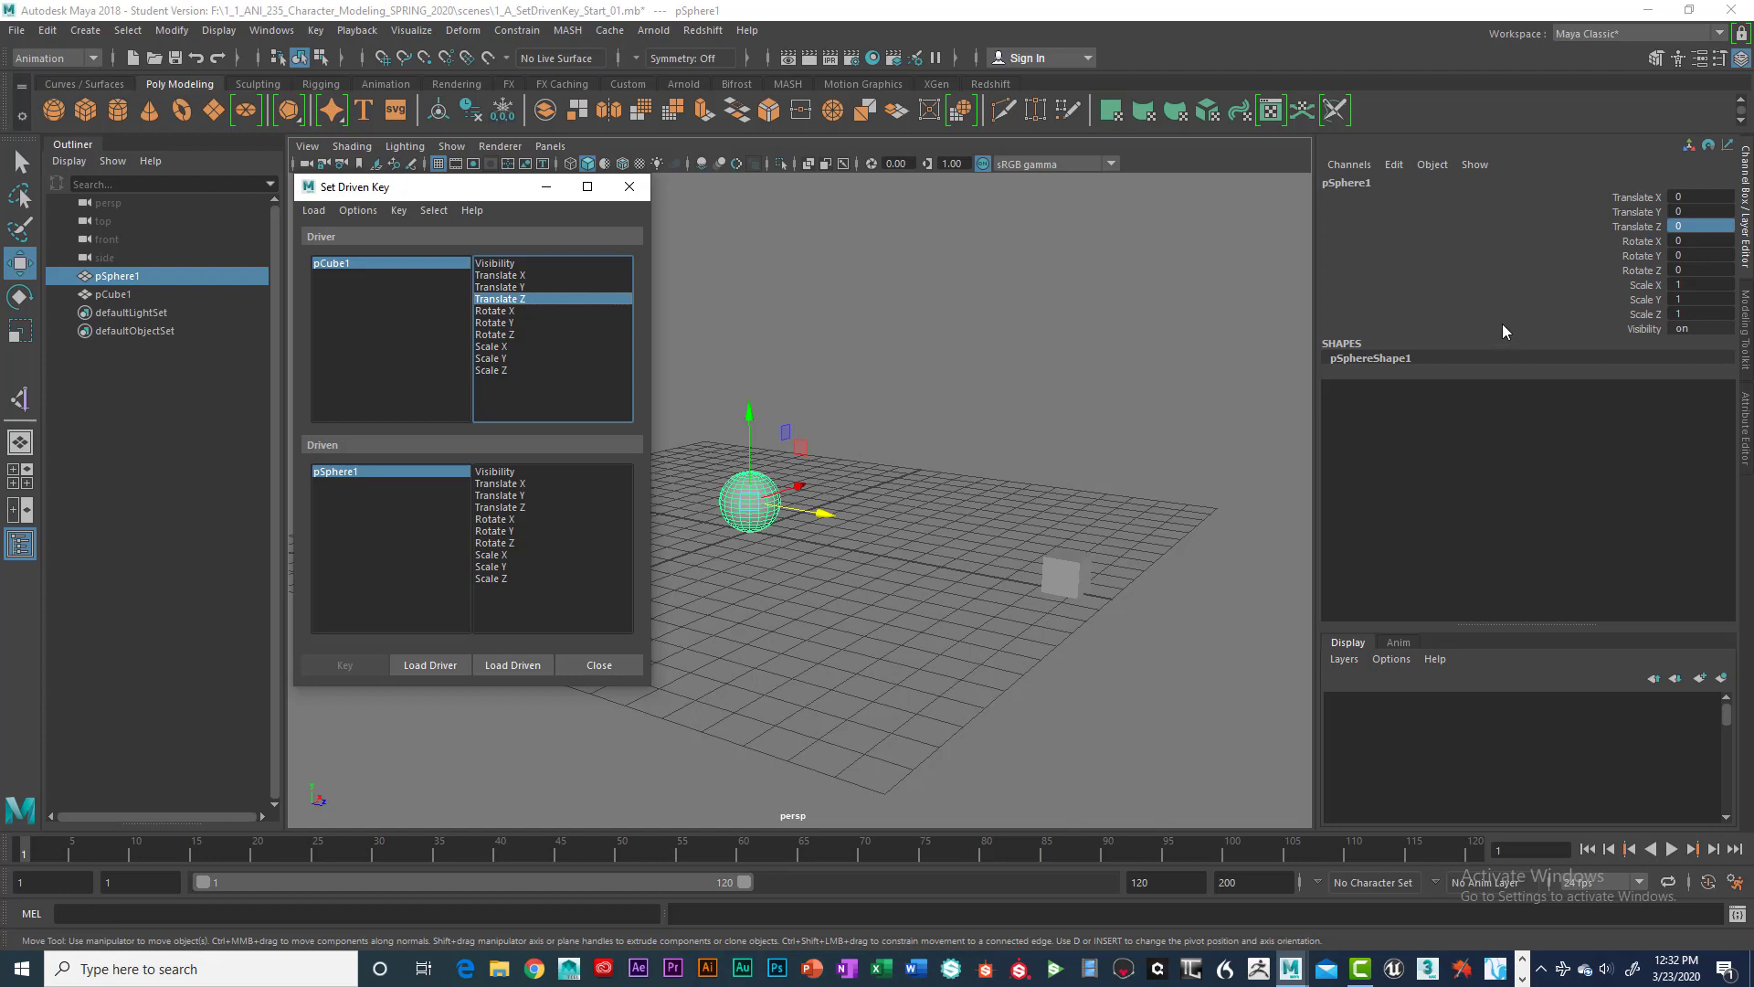
{"action": "key", "text": "Down"}
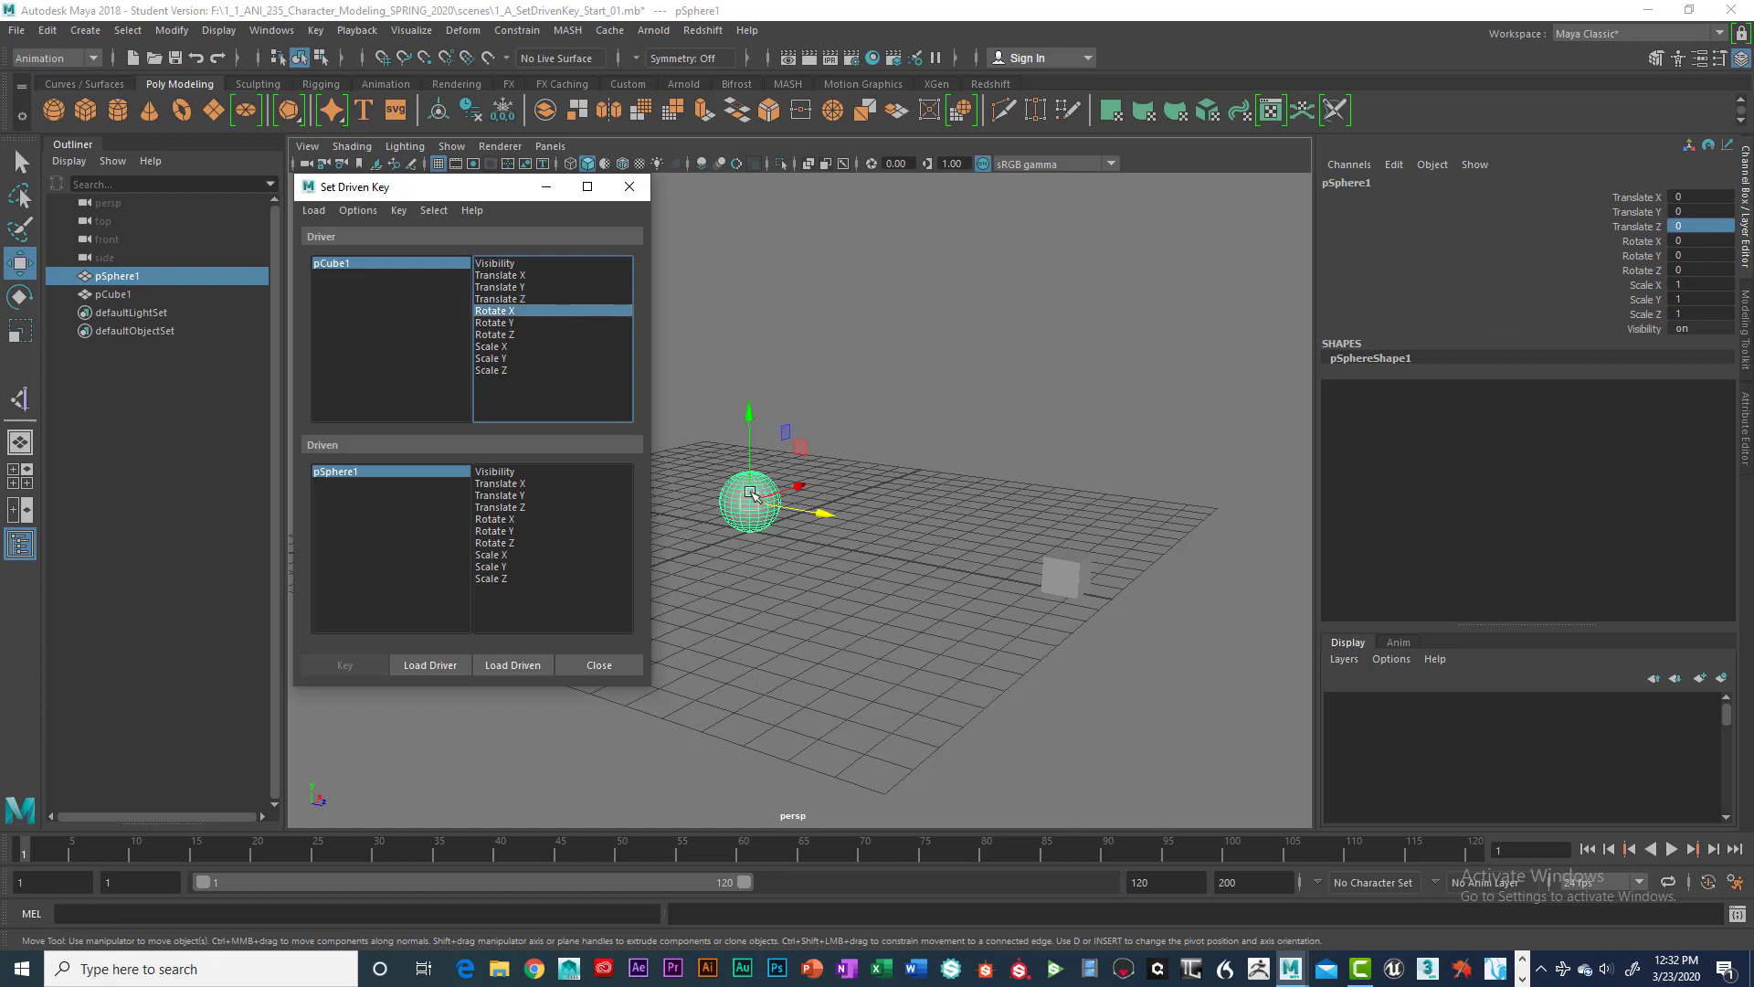
{"action": "left_click", "coordinate": [524, 298]}
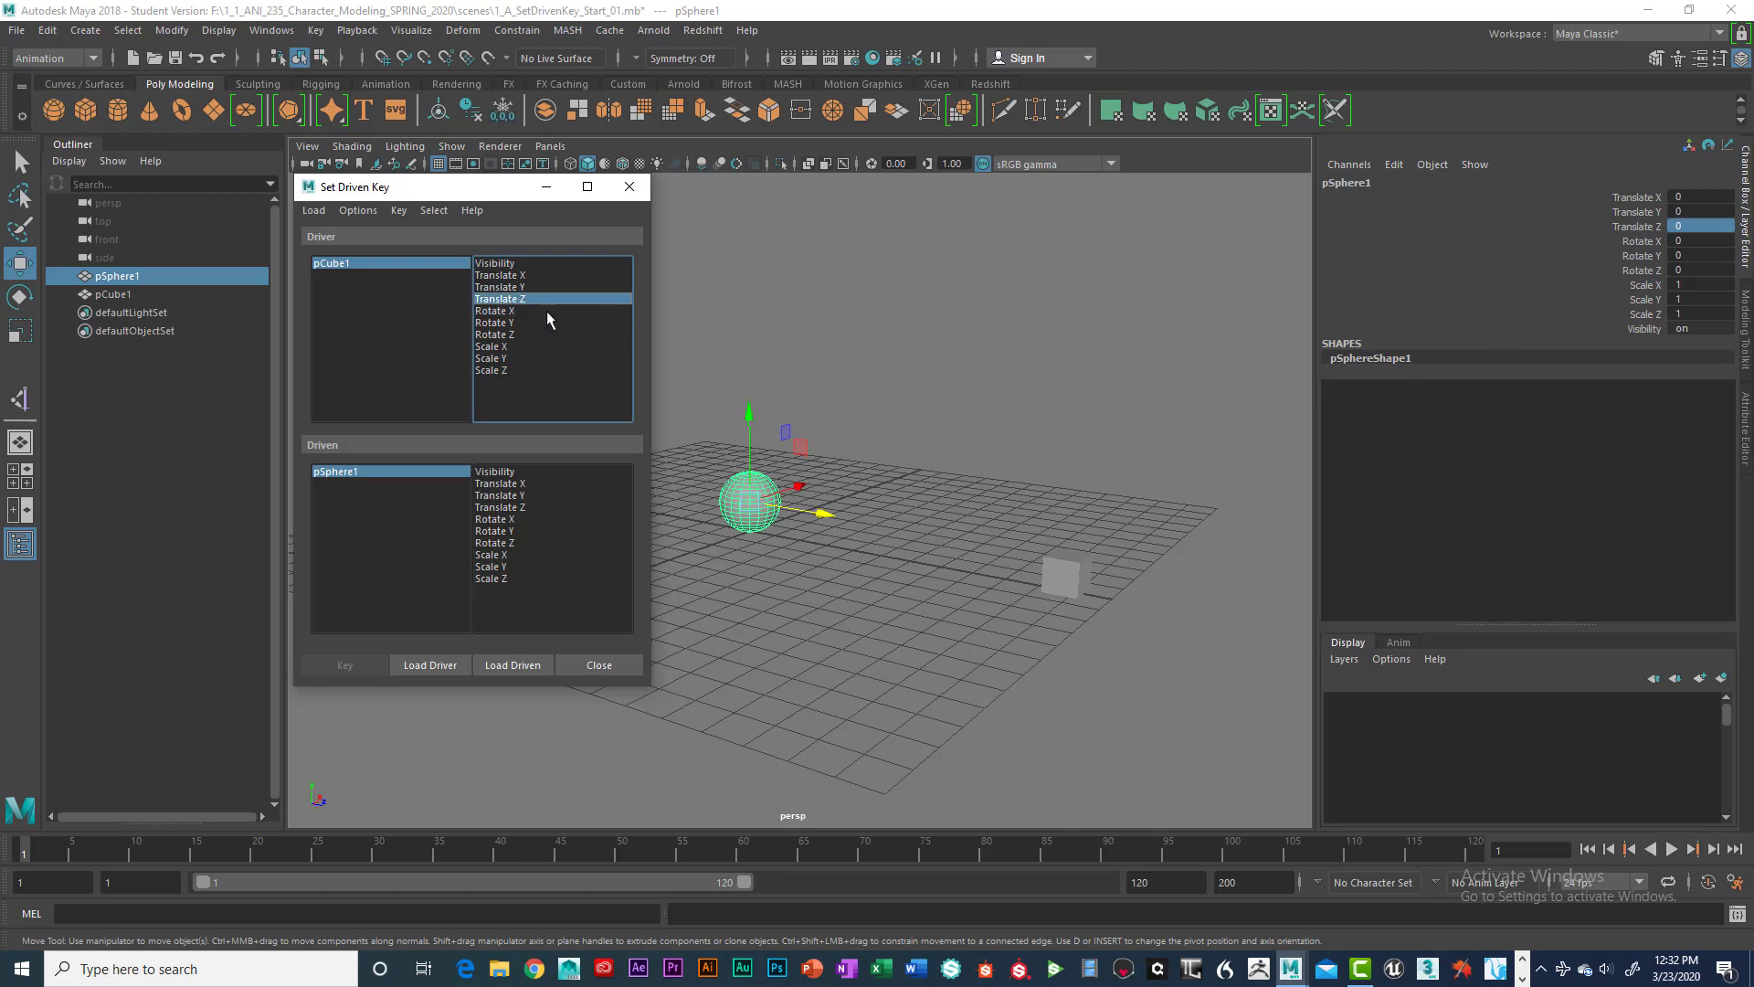
Step: Scale the sphere up uniformly to about 3.17 and highlight its scale channels
{"action": "left_click", "coordinate": [884, 427]}
{"action": "left_click", "coordinate": [763, 498]}
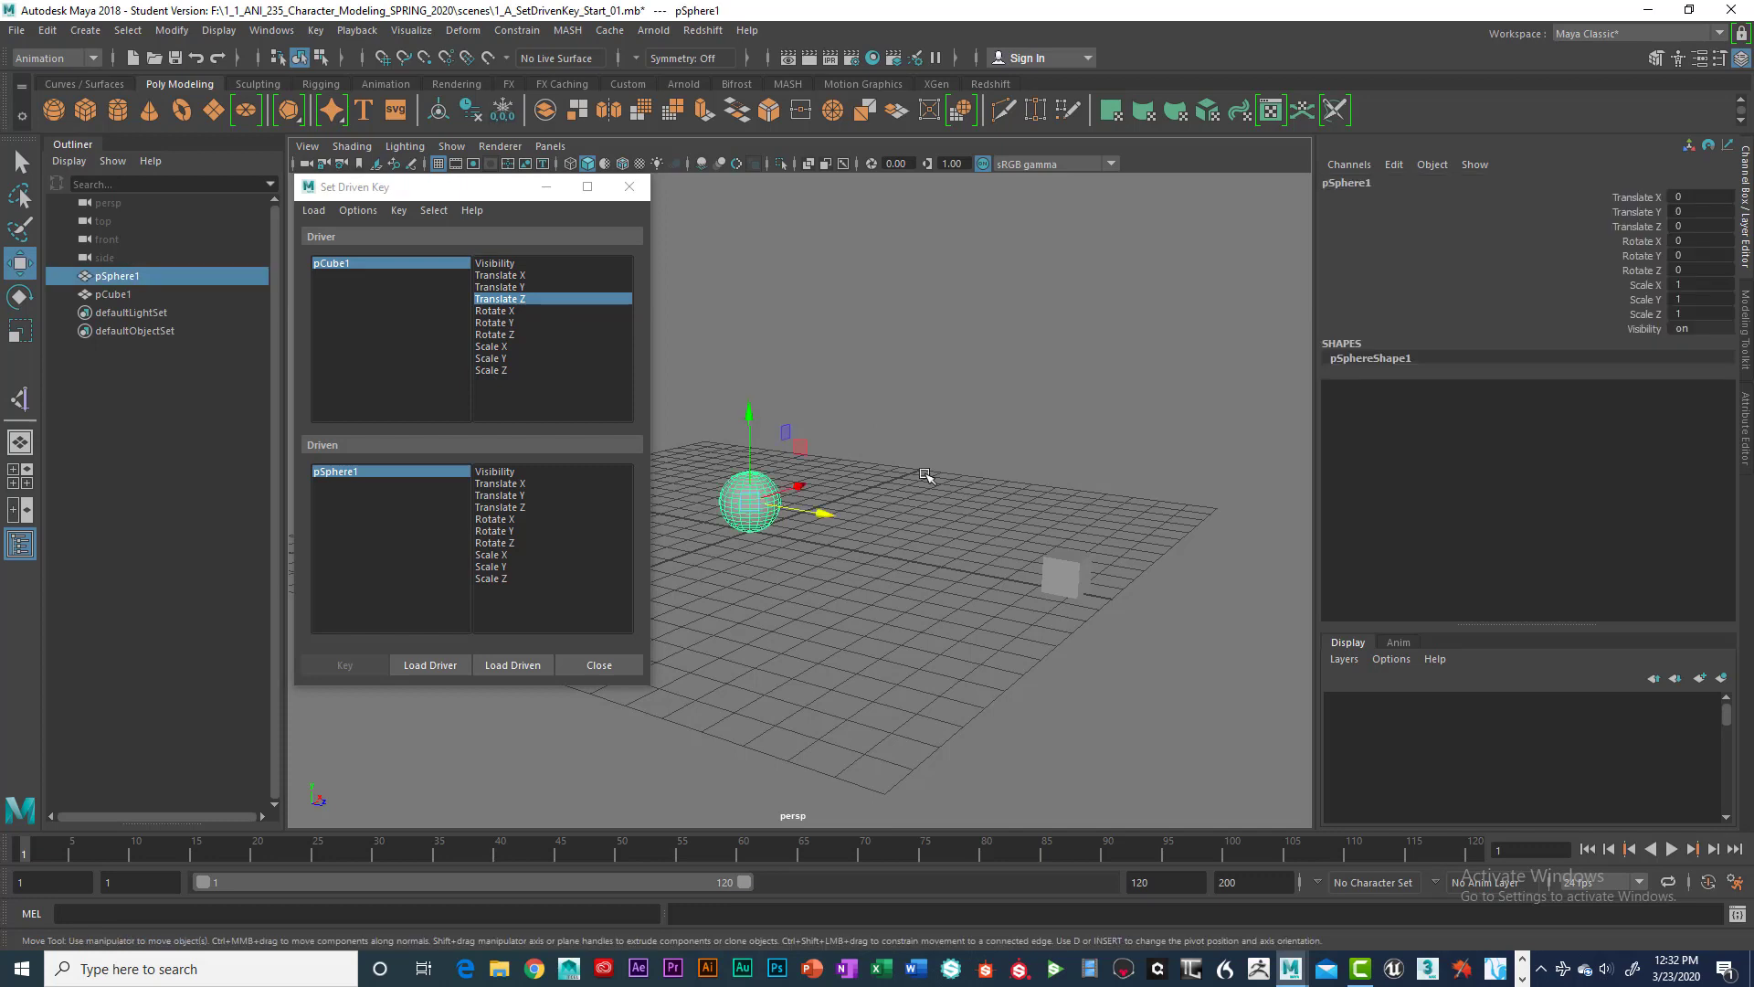
{"action": "key", "text": "r"}
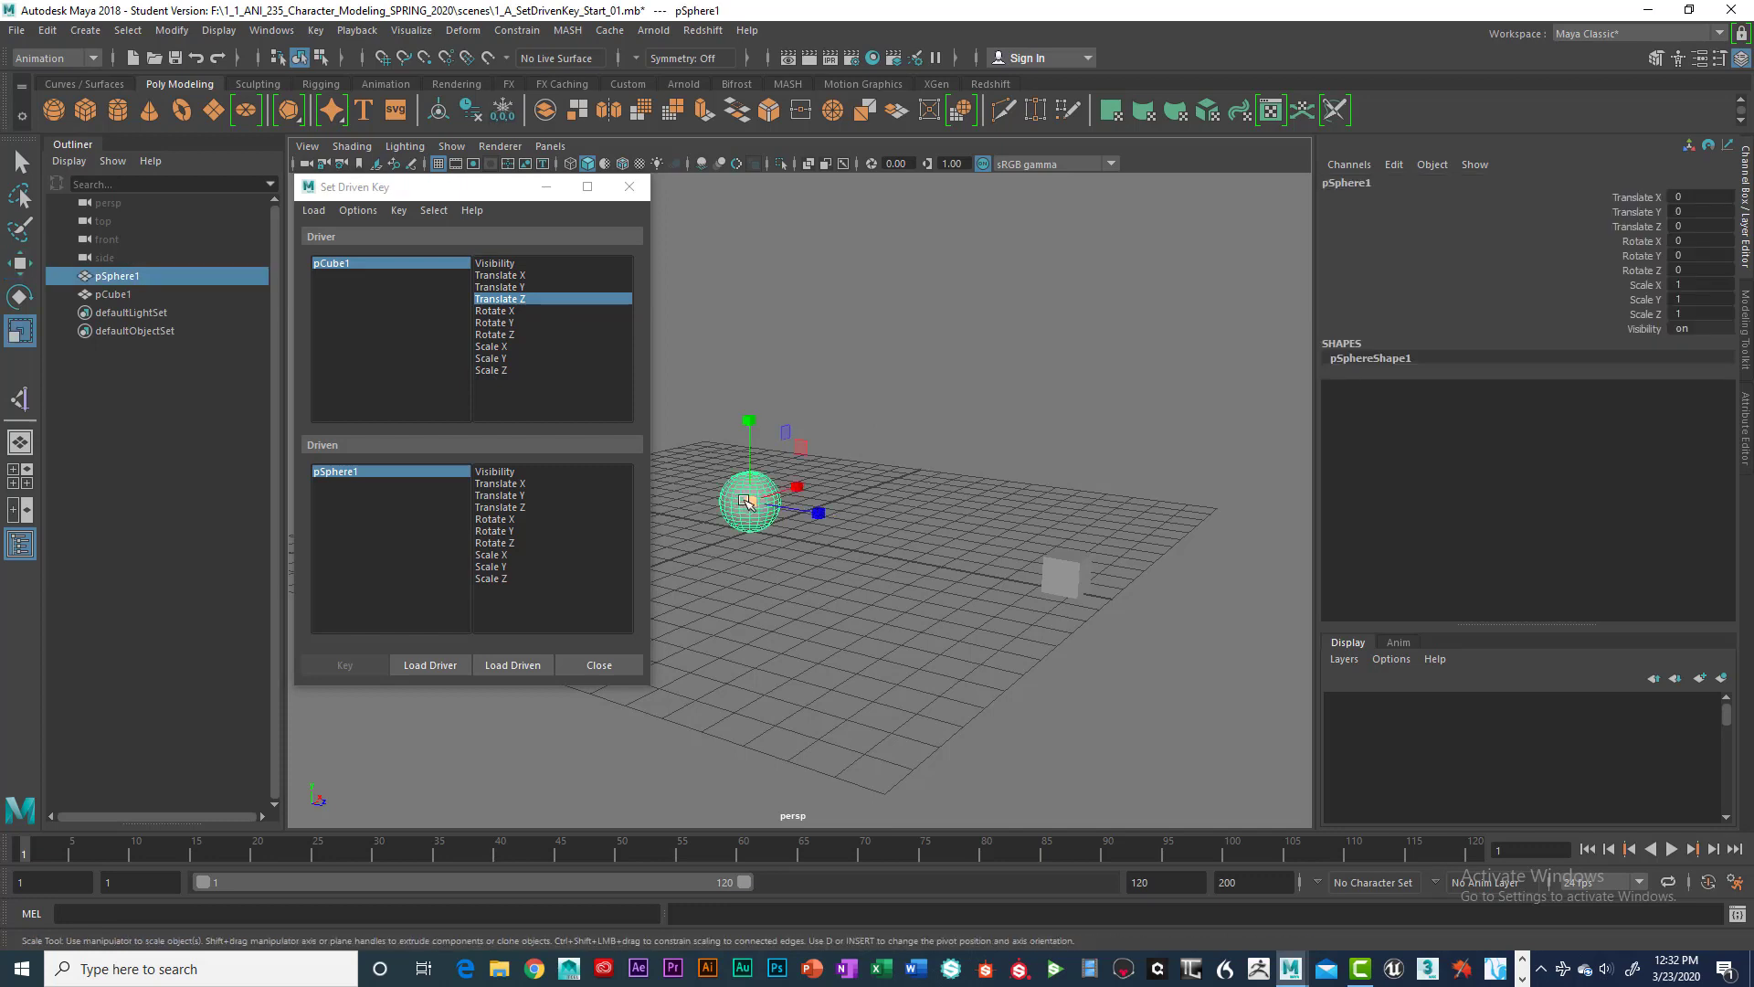
{"action": "left_click_drag", "start_coordinate": [750, 502], "coordinate": [859, 480]}
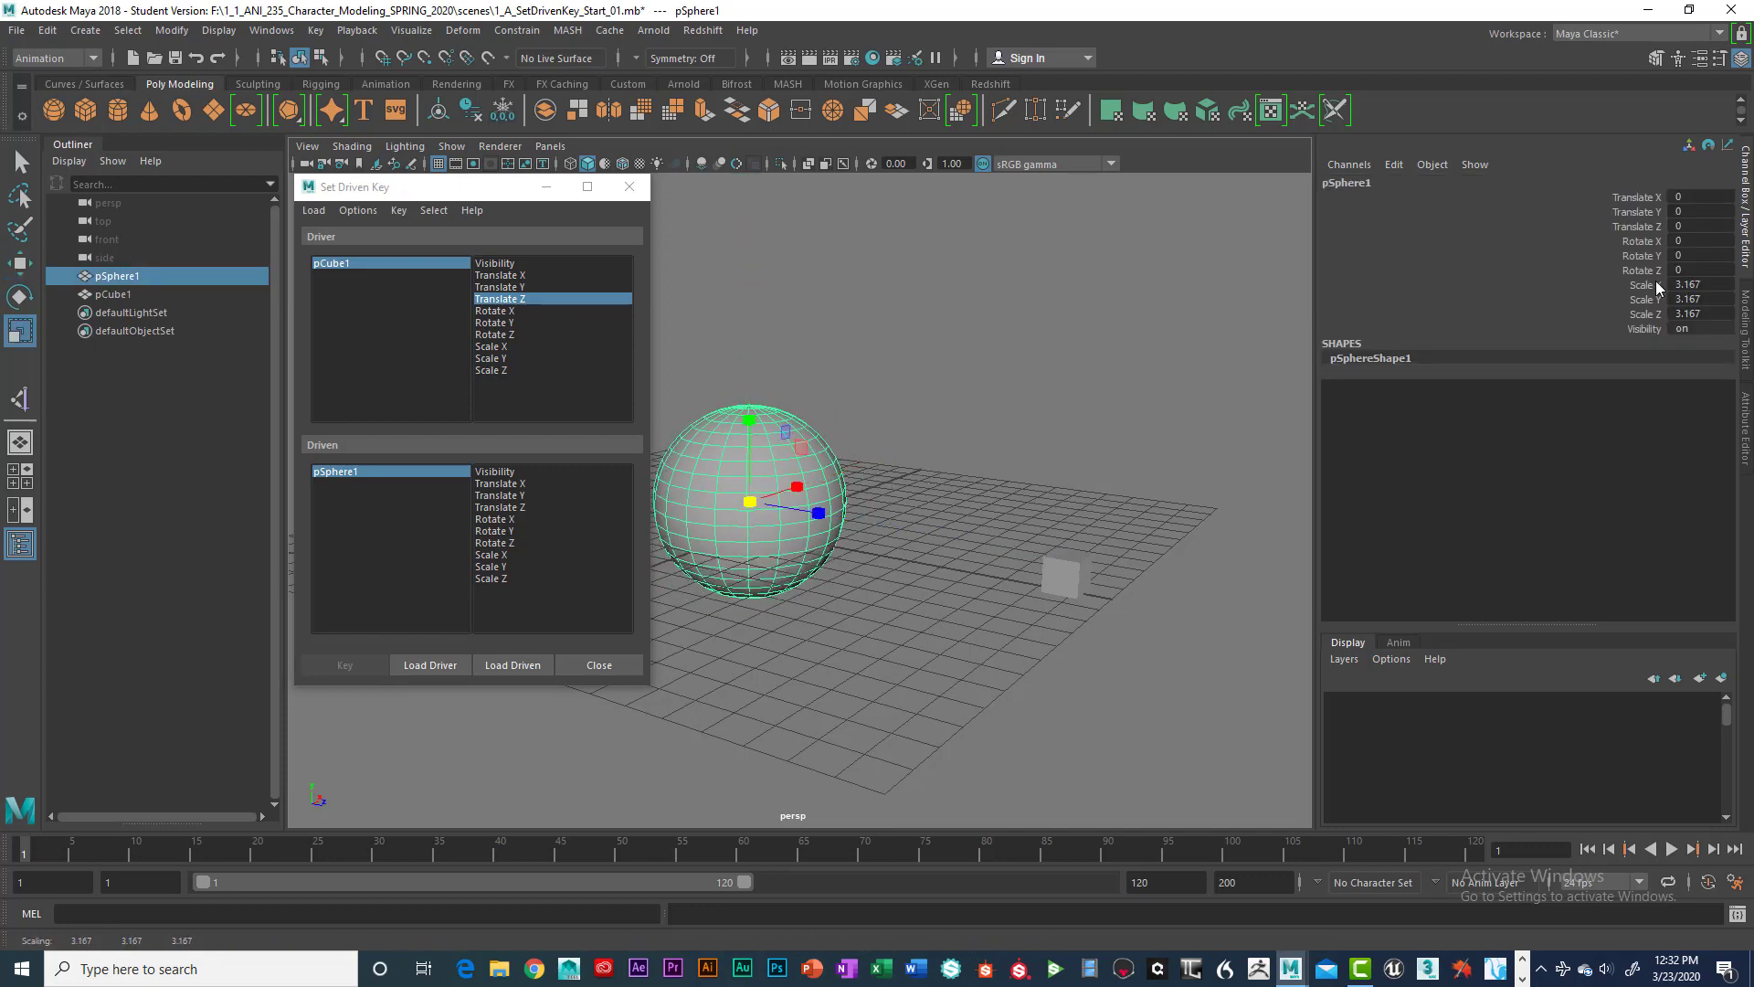
{"action": "left_click_drag", "start_coordinate": [1659, 287], "coordinate": [1658, 329]}
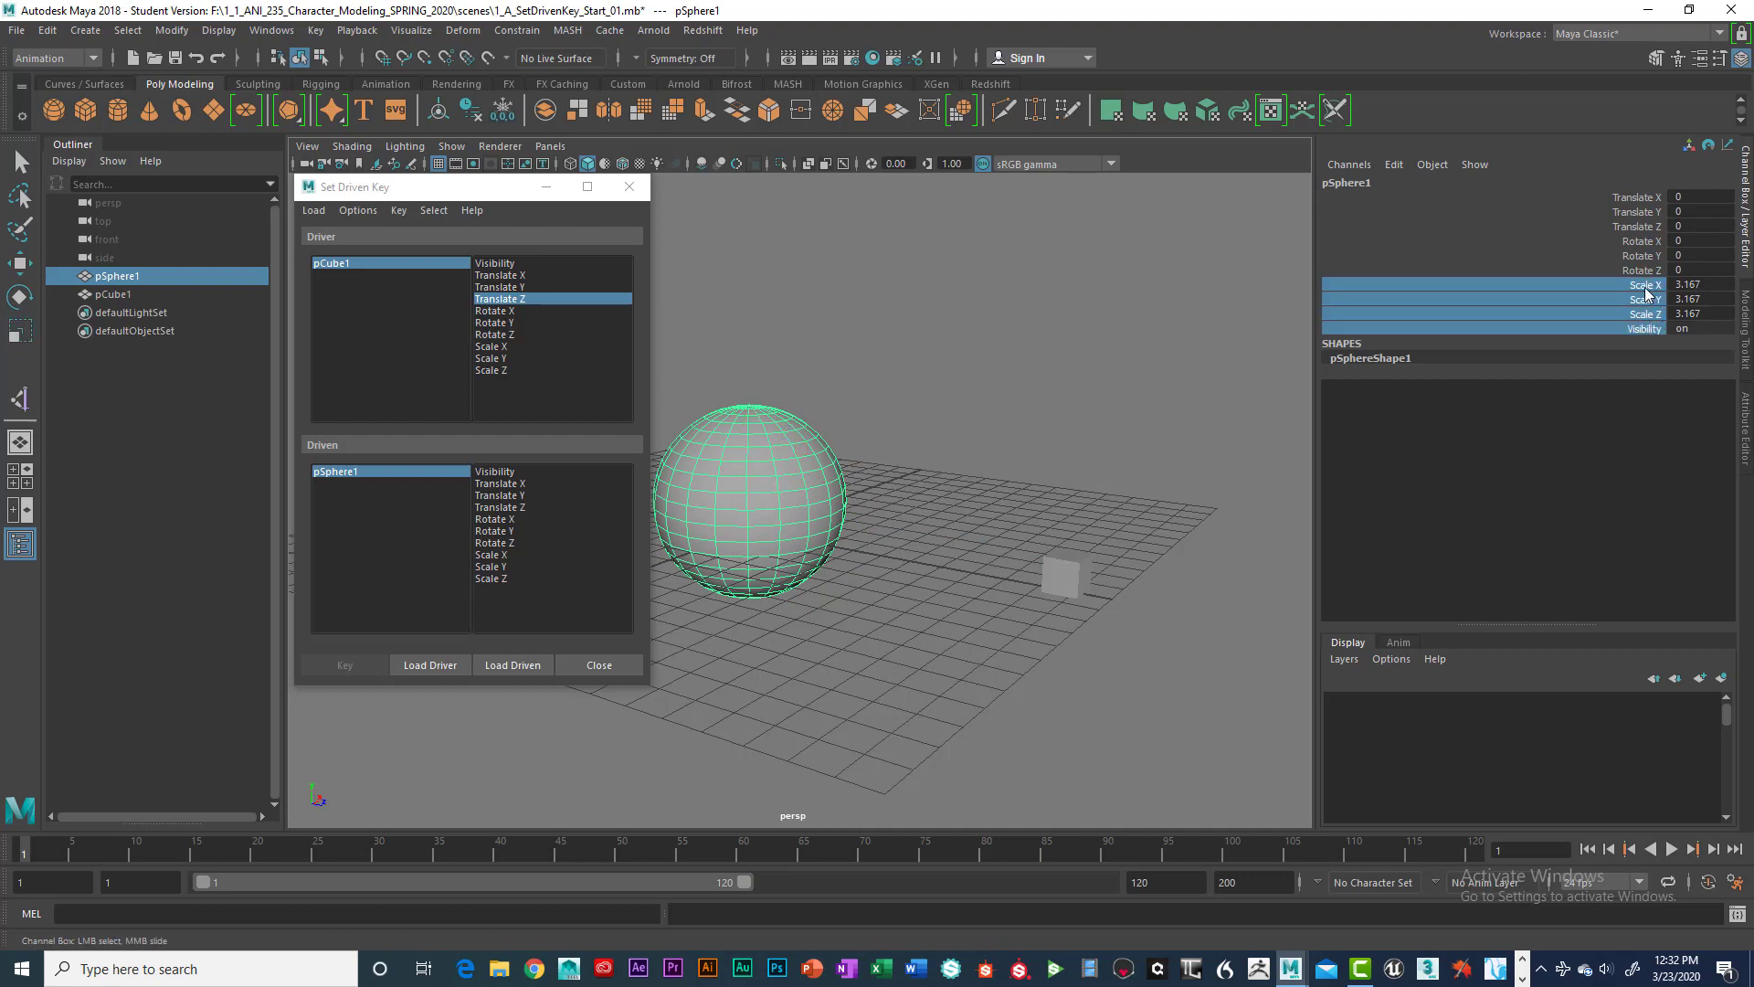
Step: Set the sphere's Scale X, Scale Y and Scale Z to 1
{"action": "left_click", "coordinate": [866, 373]}
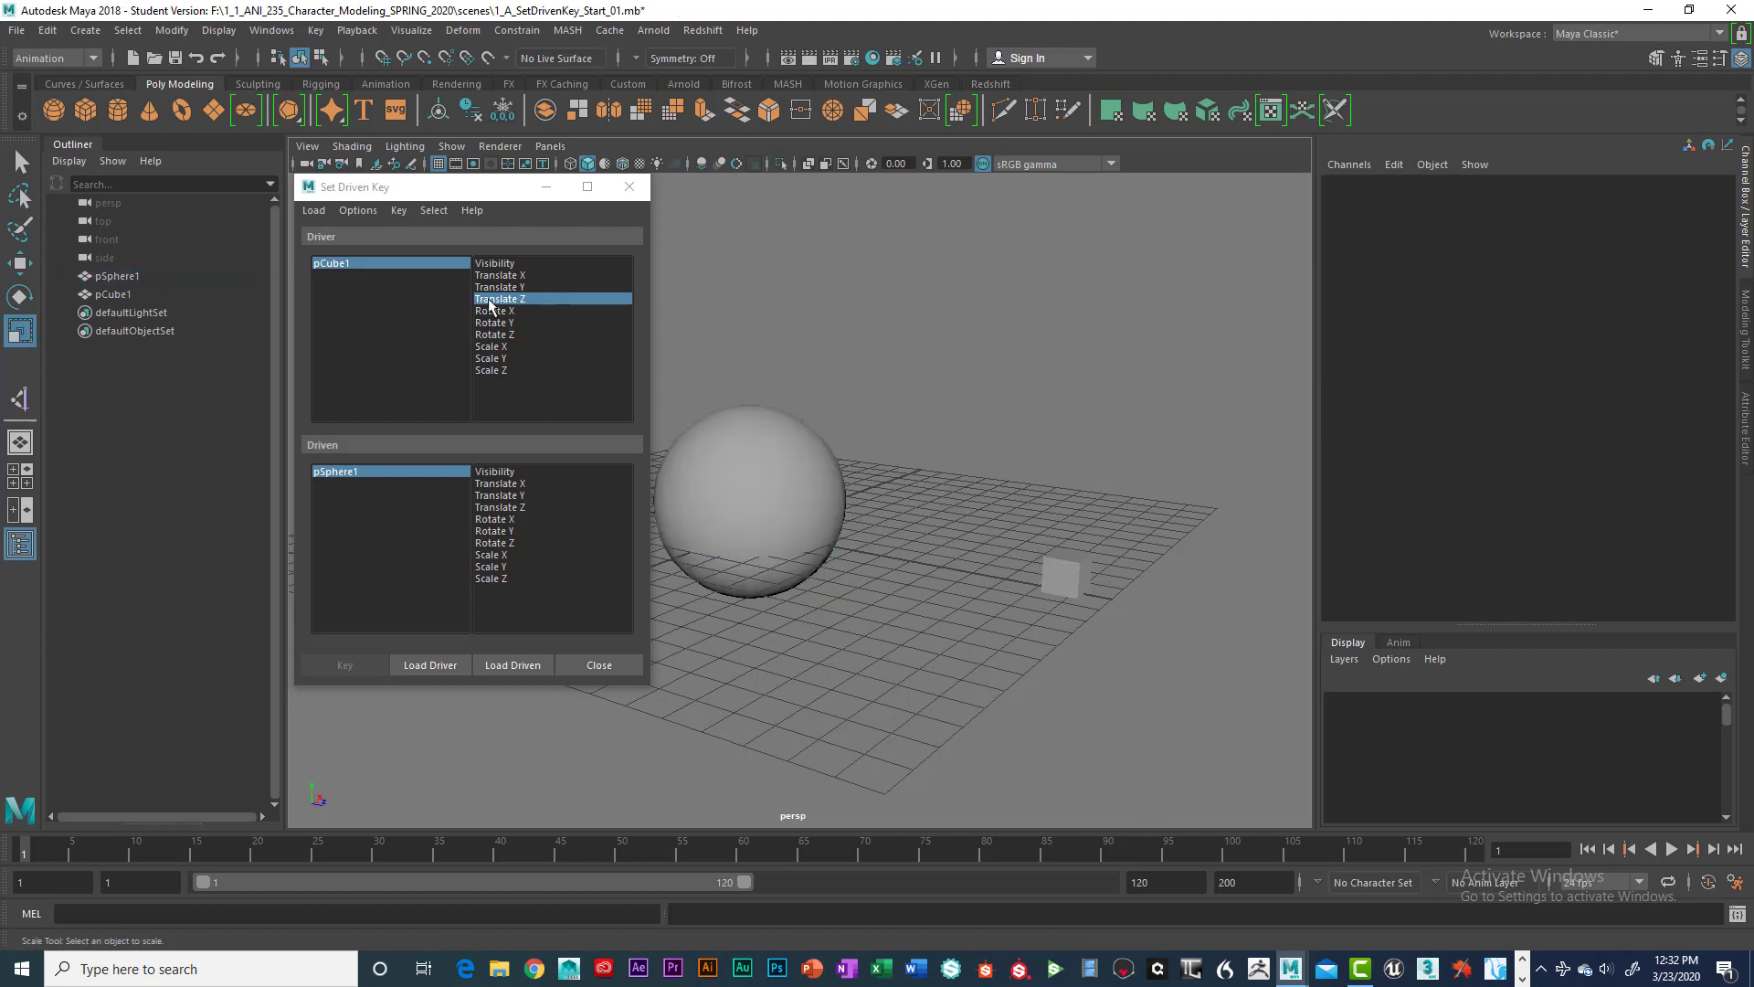
{"action": "left_click", "coordinate": [513, 299]}
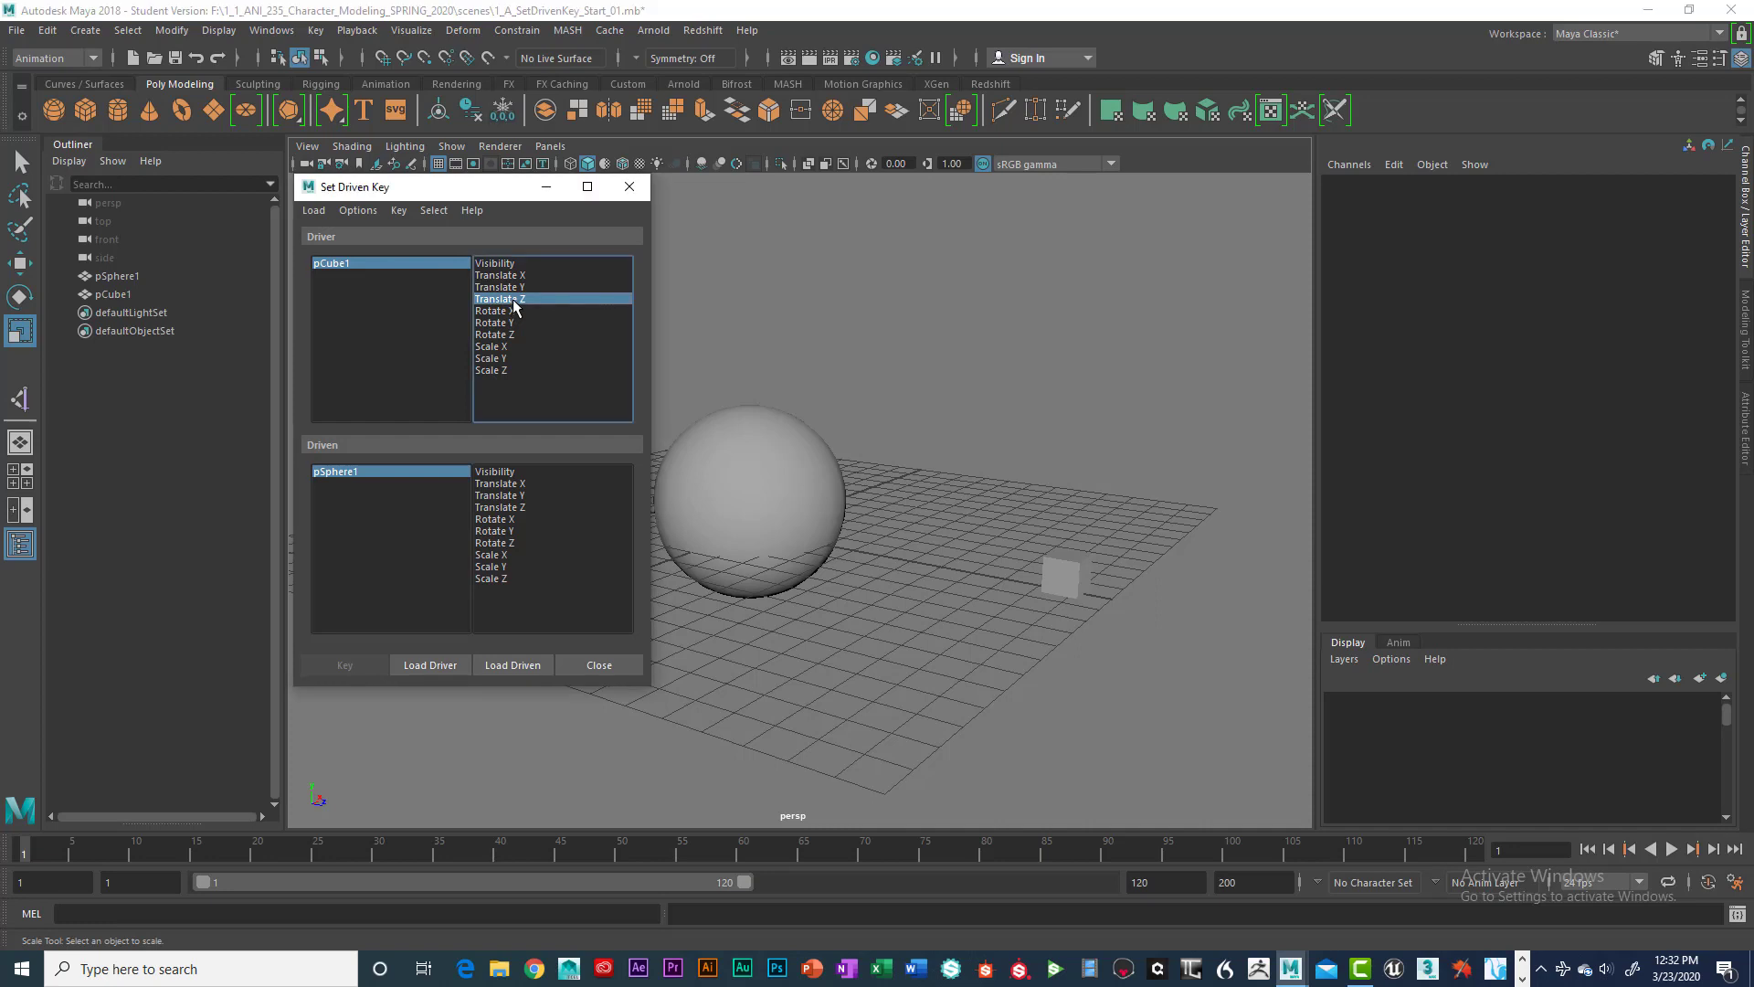
{"action": "left_click", "coordinate": [791, 478]}
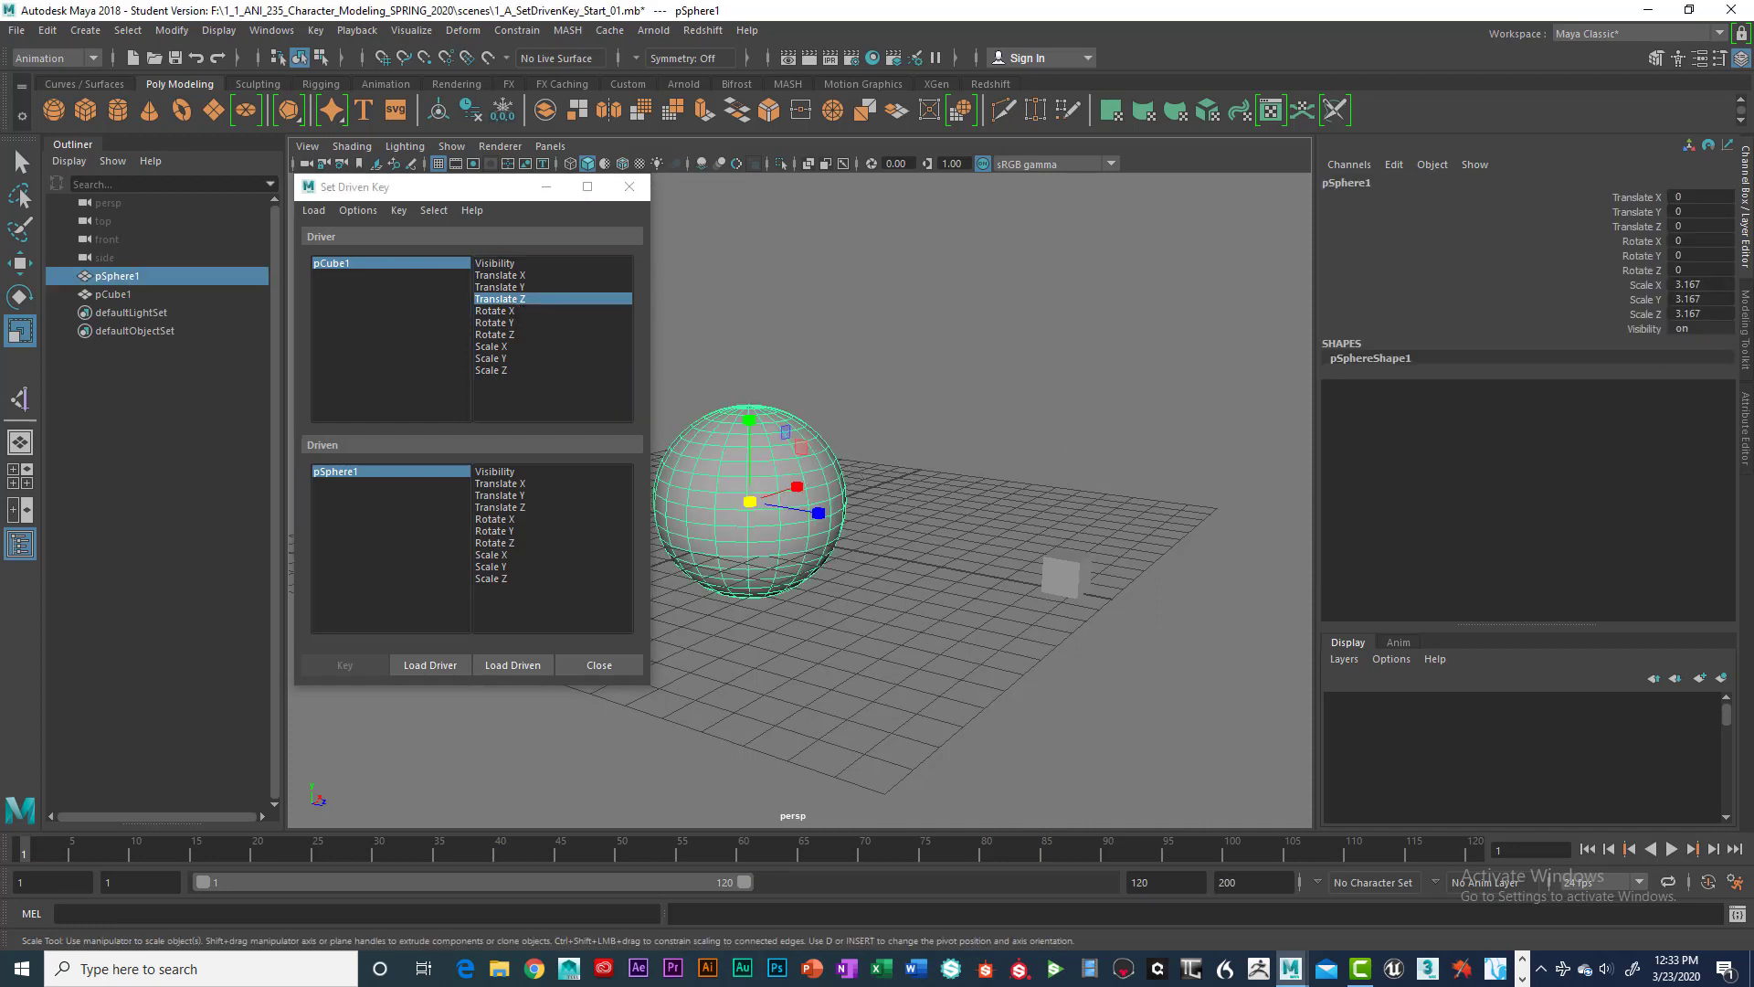
{"action": "left_click_drag", "start_coordinate": [1701, 289], "coordinate": [1700, 313]}
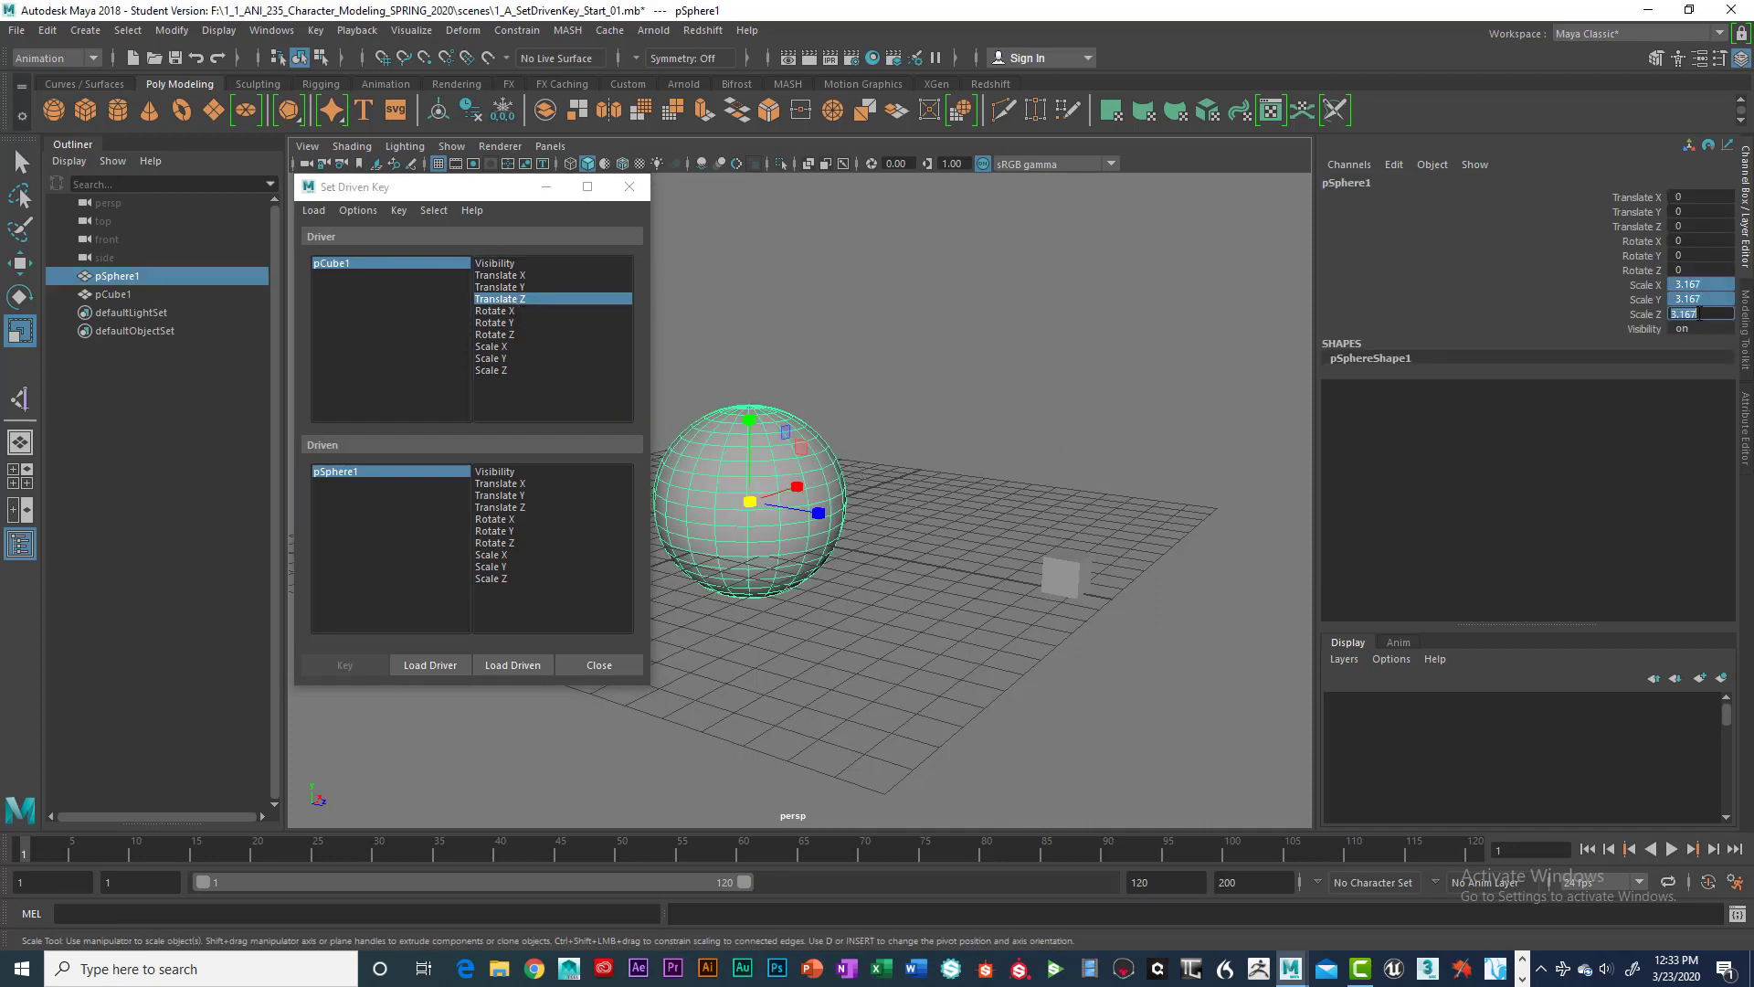
{"action": "type", "text": "1"}
{"action": "key", "text": "Return"}
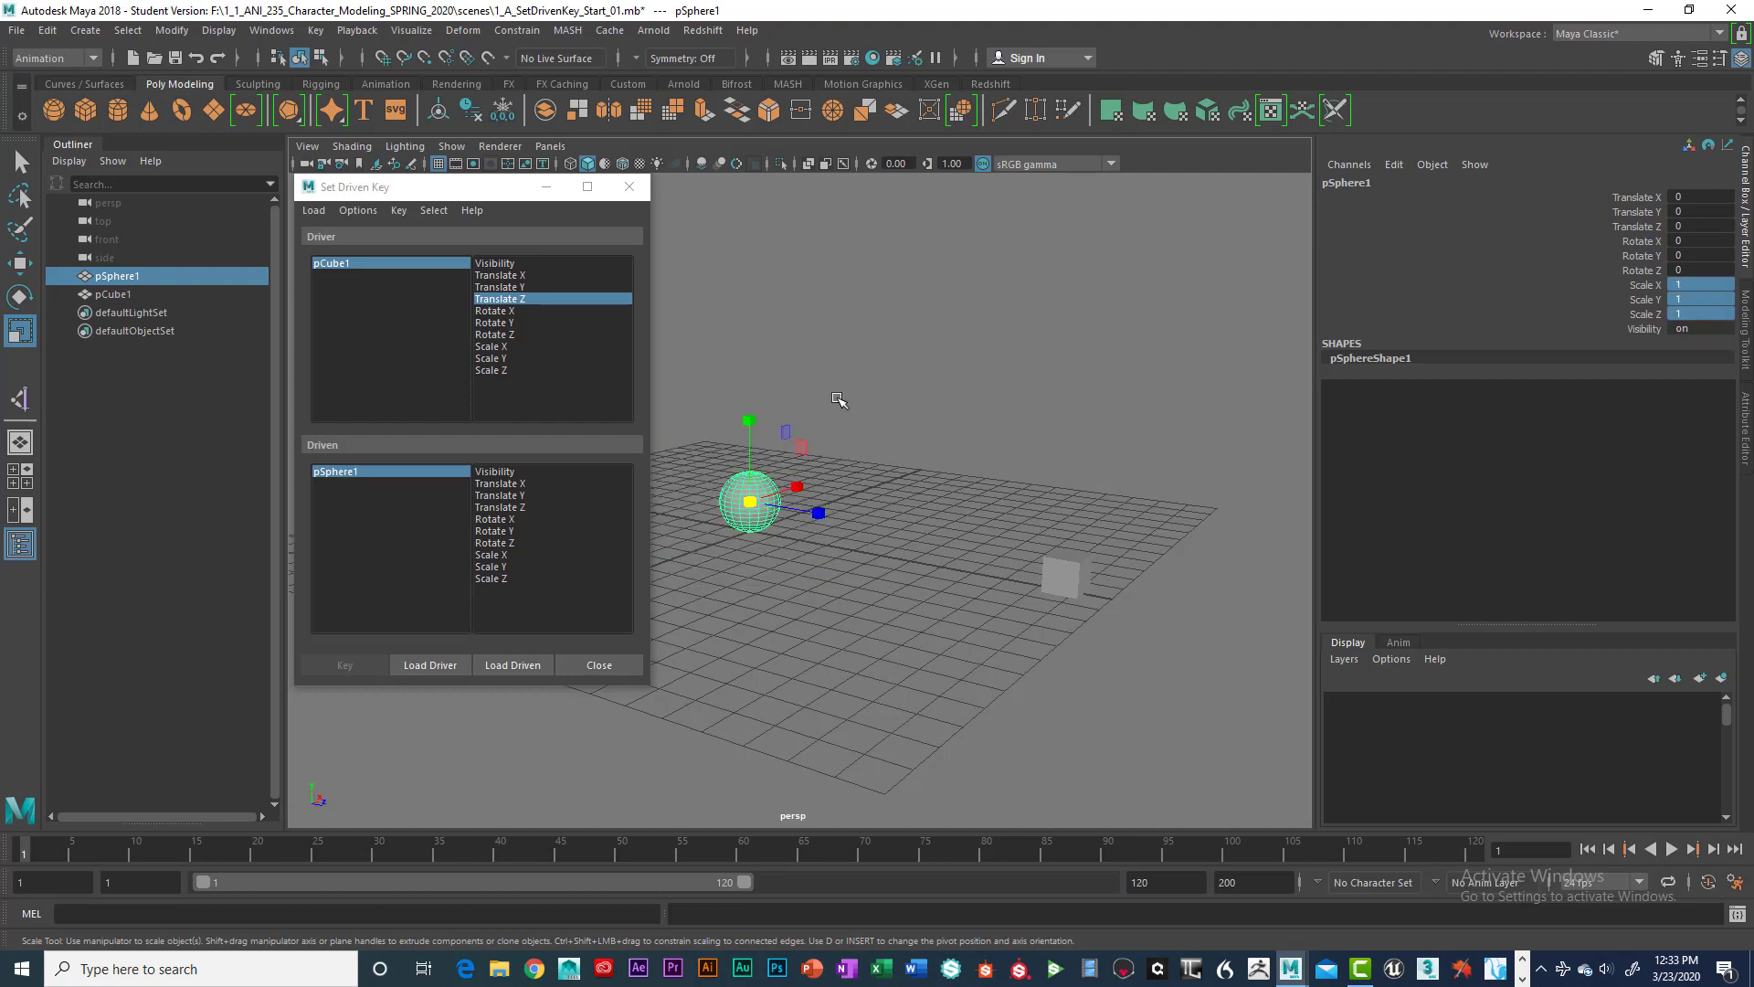
Step: Choose the sphere's Scale X, Scale Y and Scale Z as the driven attributes and select the cube
{"action": "left_click", "coordinate": [891, 357]}
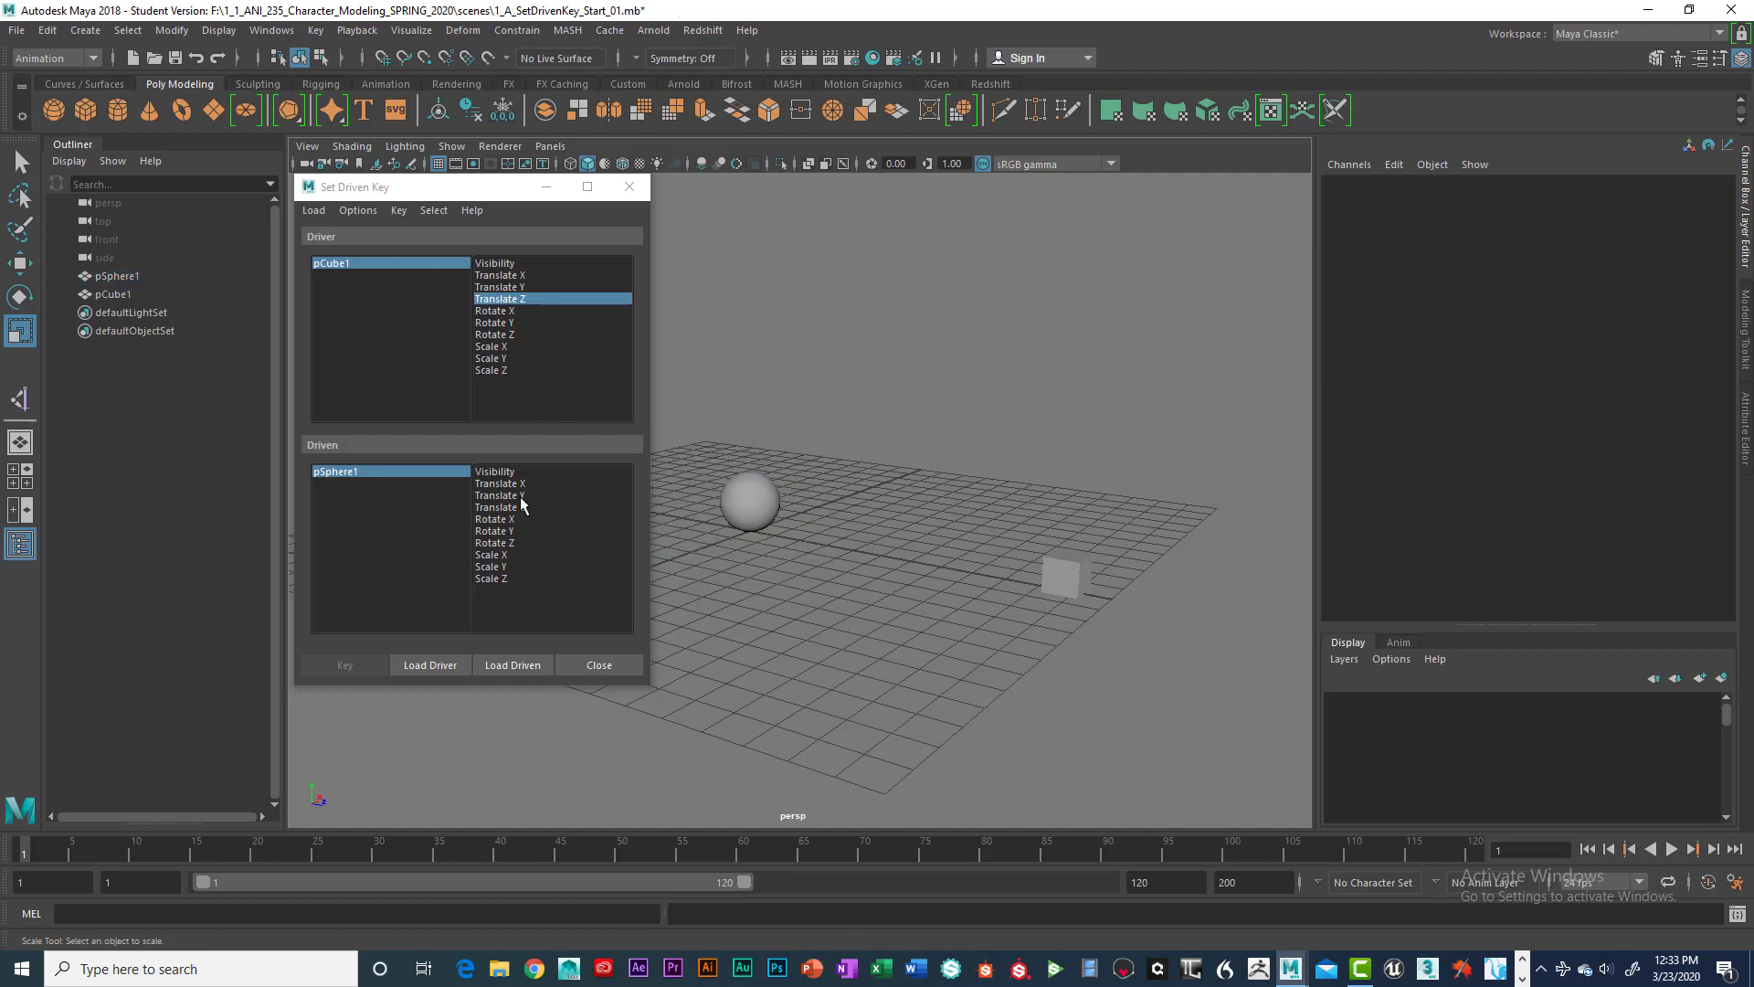
{"action": "left_click_drag", "start_coordinate": [488, 557], "coordinate": [494, 581]}
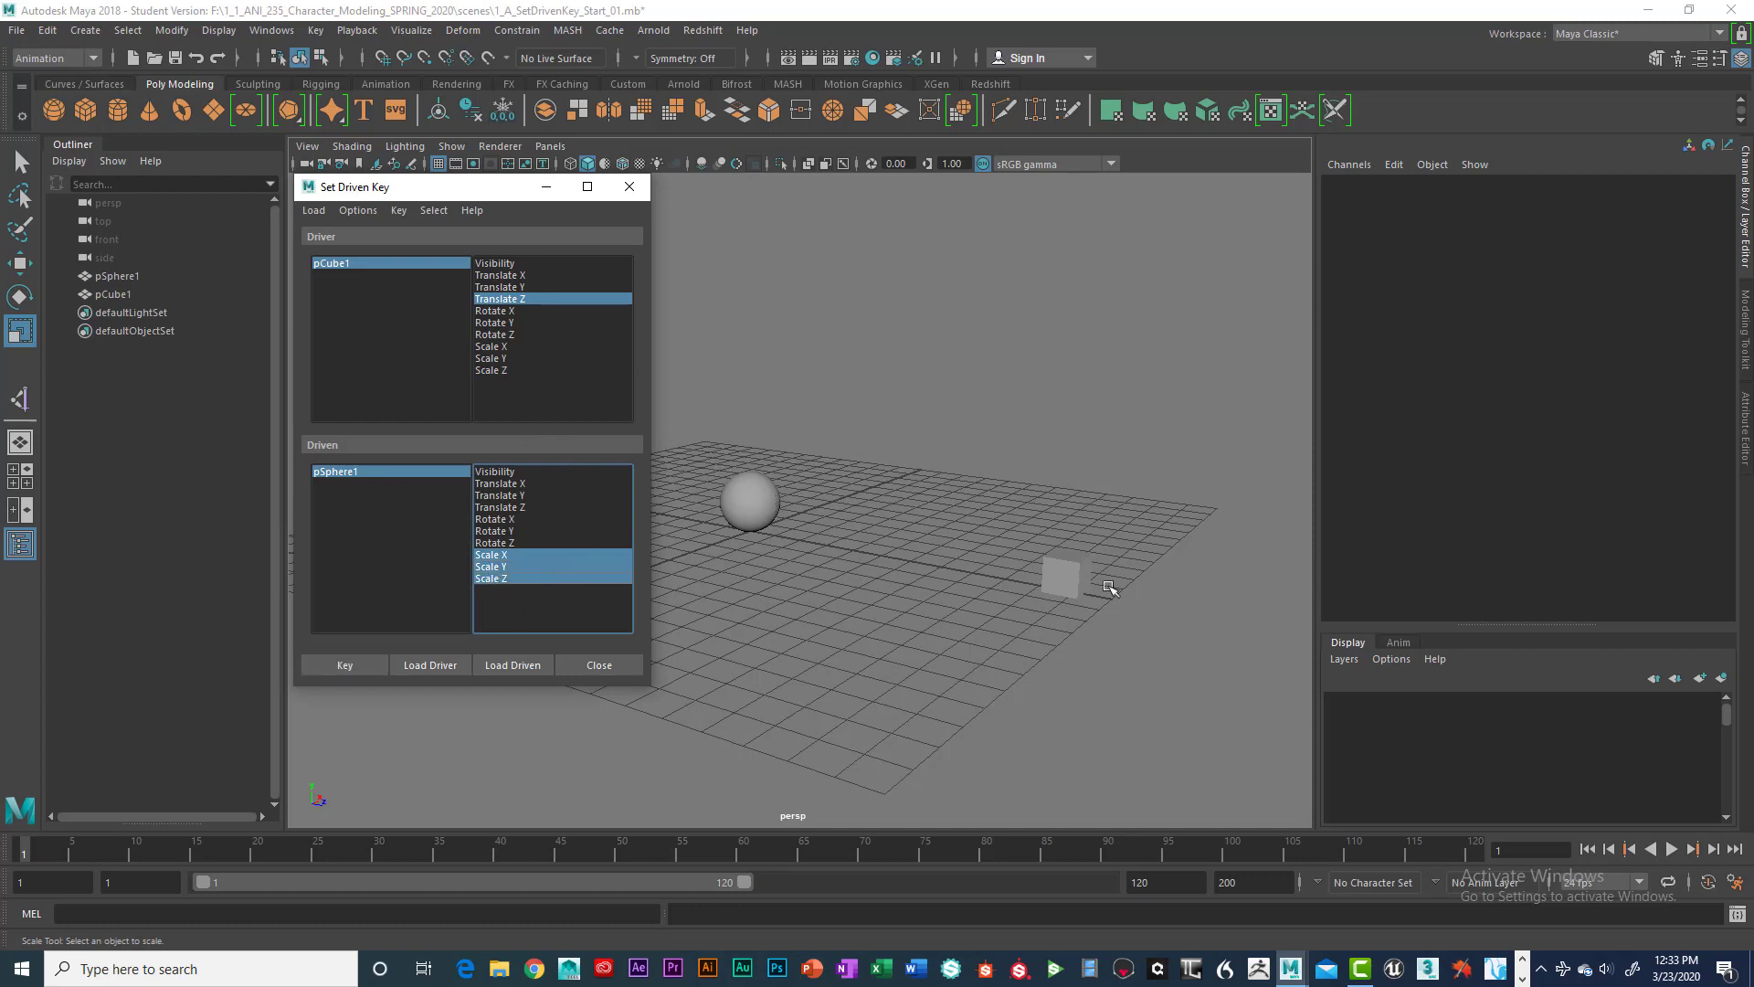
{"action": "left_click", "coordinate": [1074, 569]}
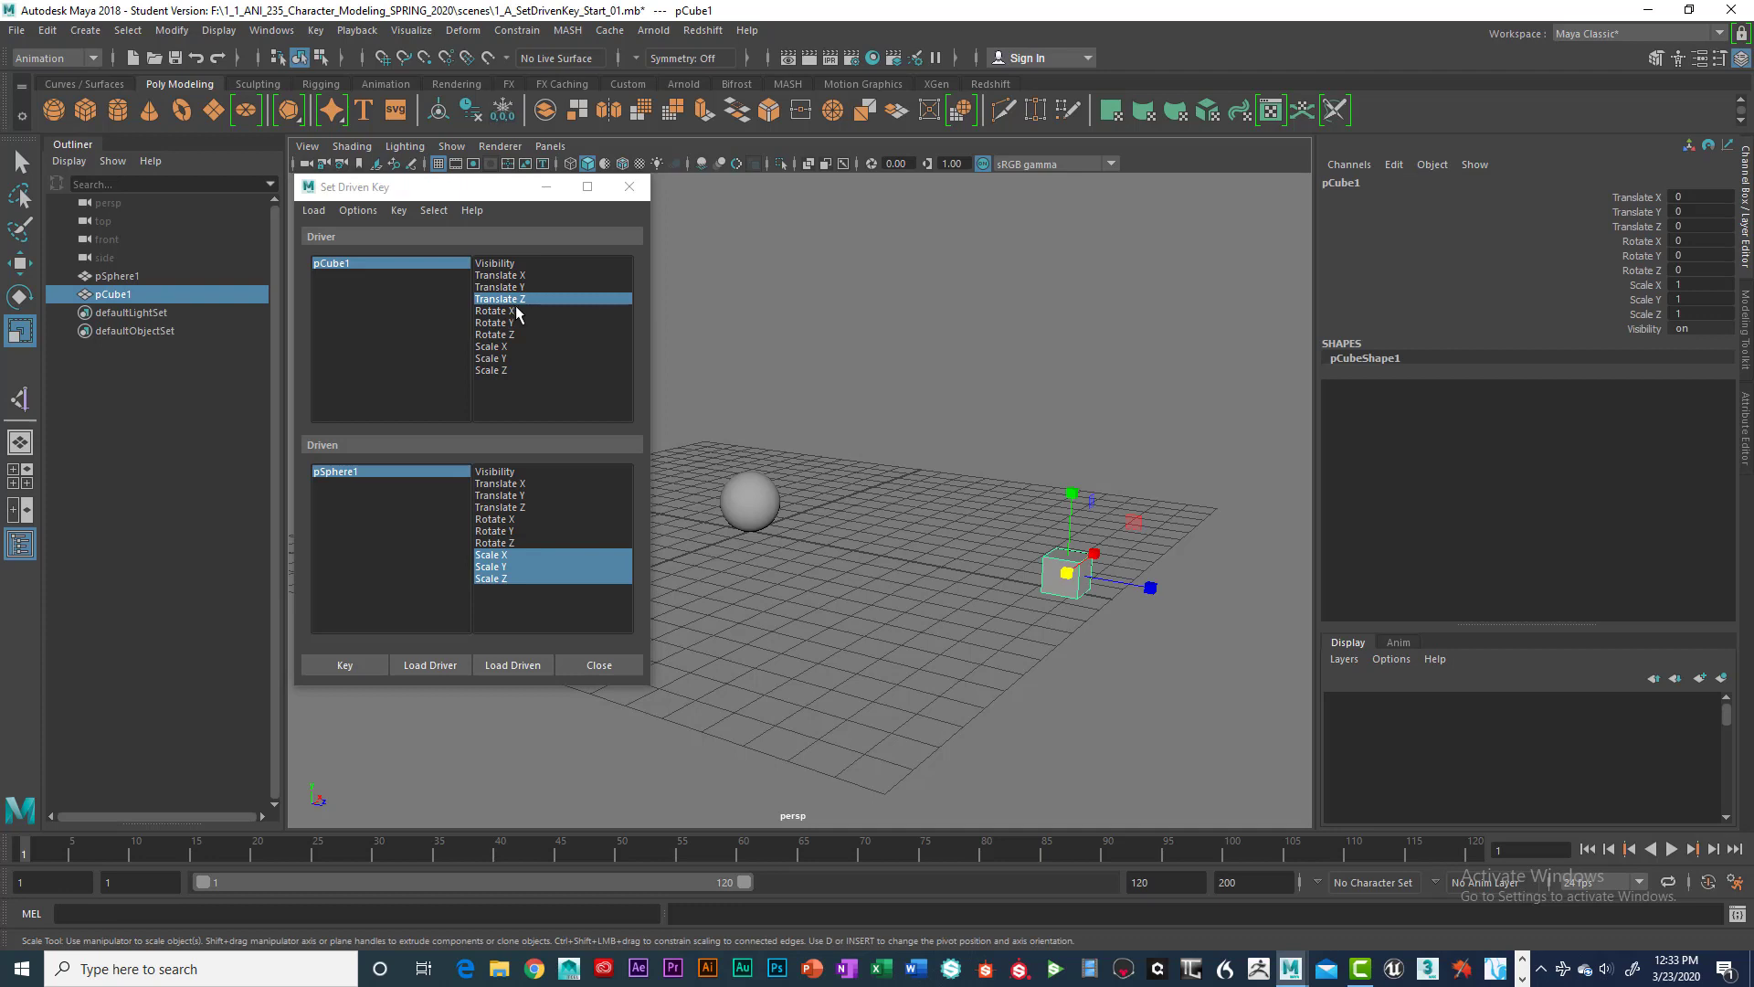
Step: Set the first driven key with the cube's Translate Z at 0 and the sphere's Scale X, Y and Z at 1
{"action": "key", "text": "w"}
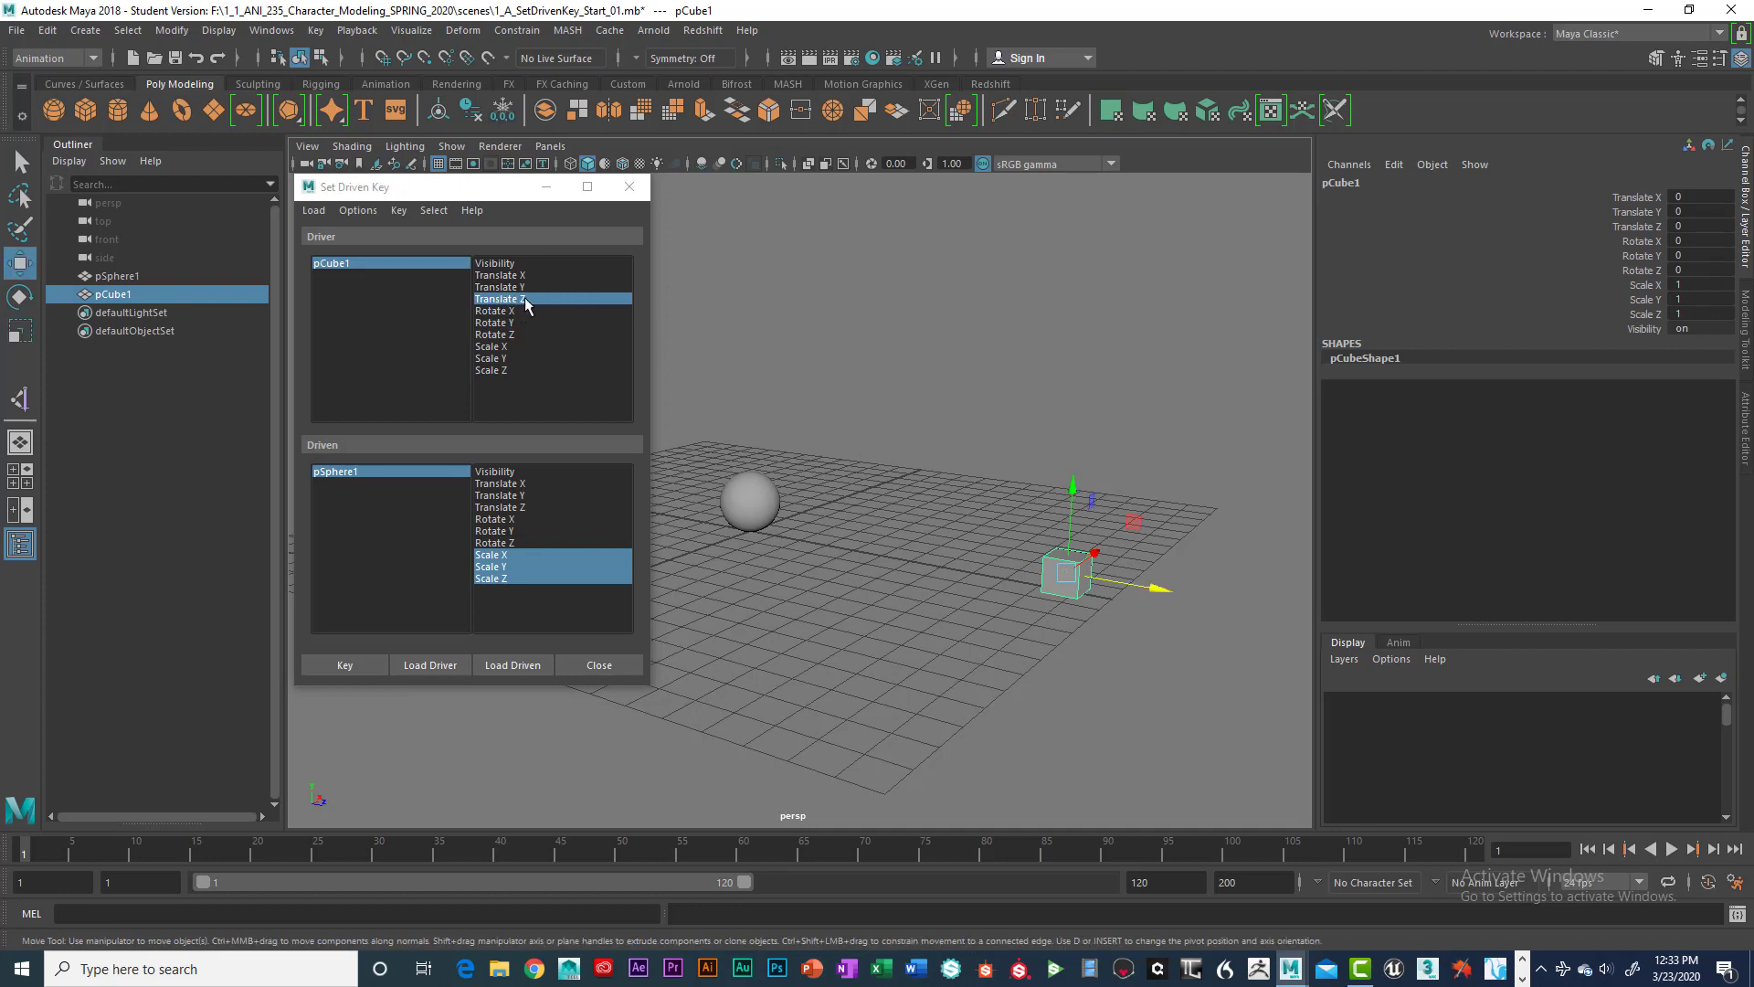
{"action": "left_click", "coordinate": [1163, 540]}
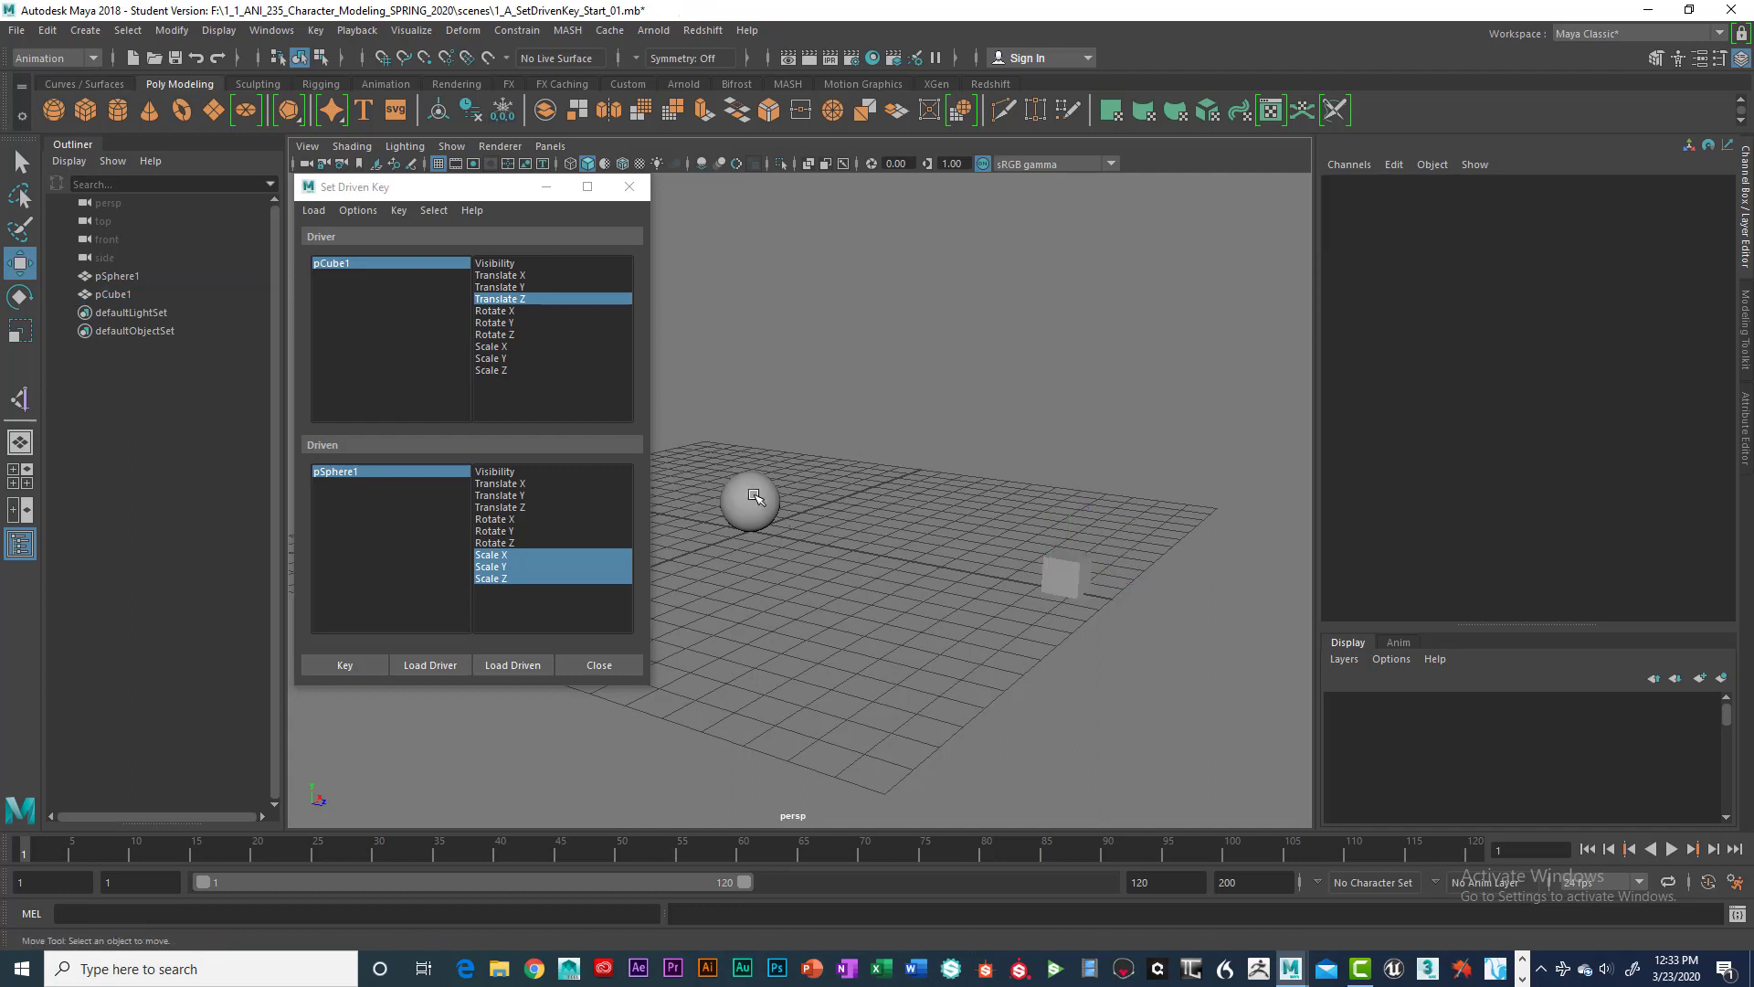
{"action": "left_click", "coordinate": [755, 496]}
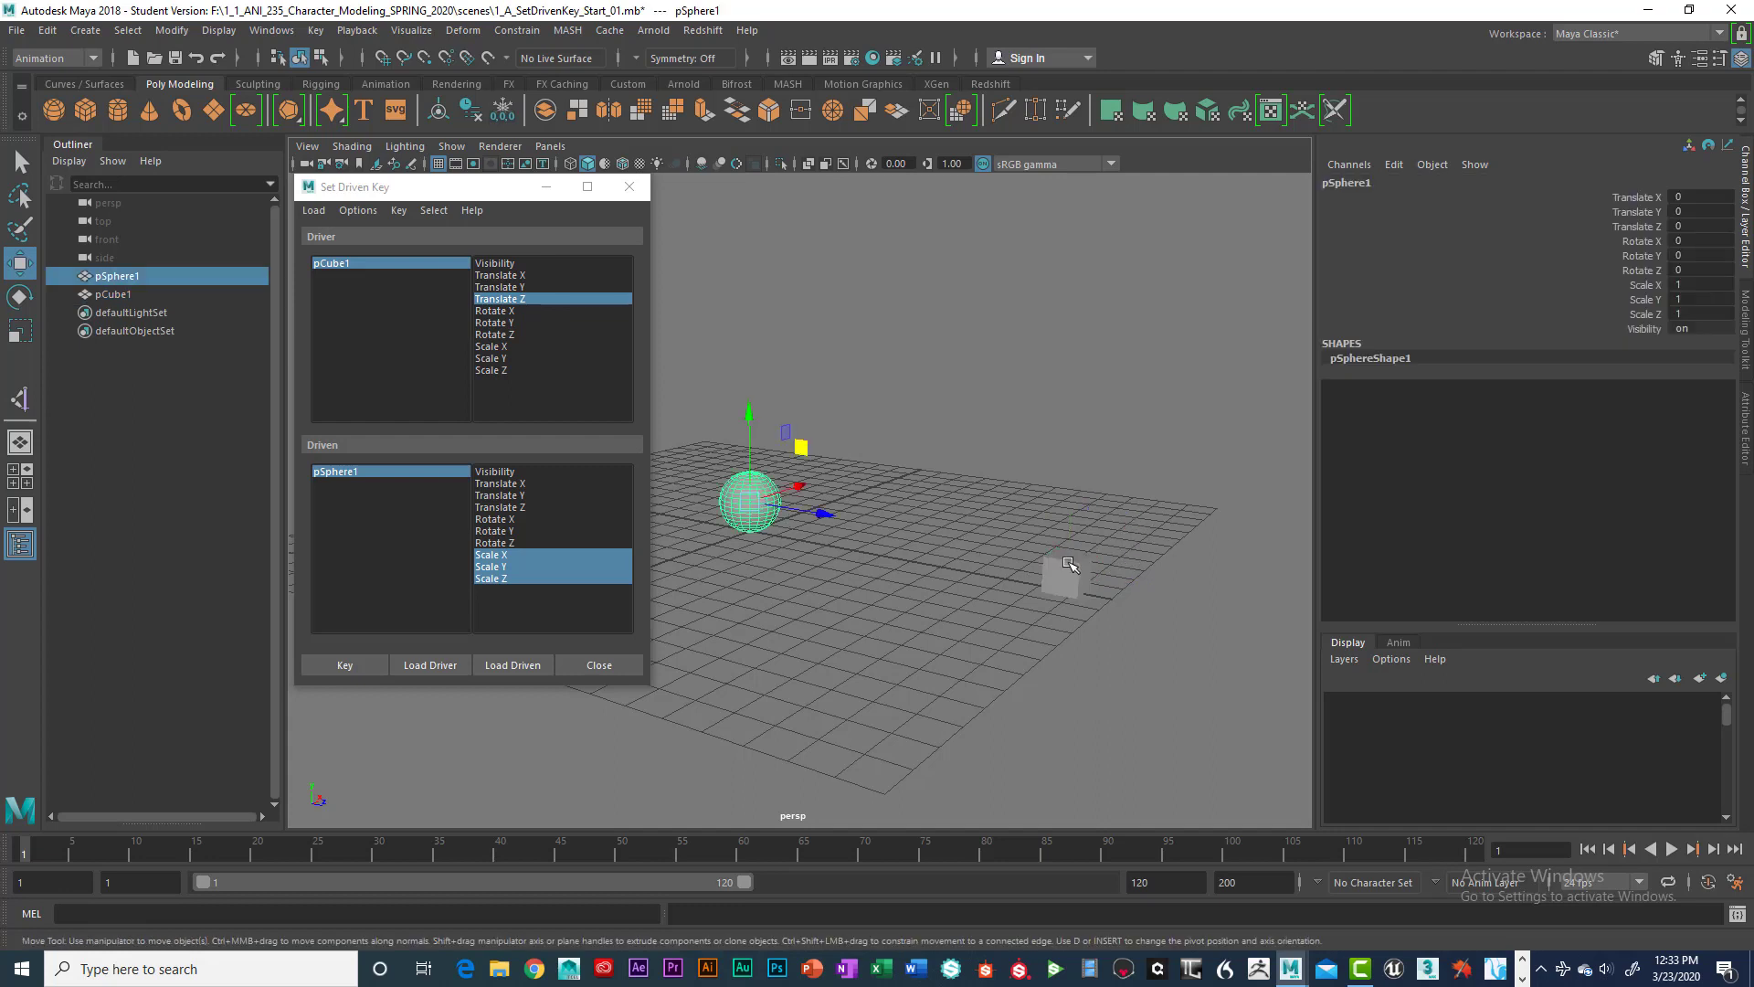
{"action": "left_click", "coordinate": [998, 511]}
{"action": "left_click", "coordinate": [1085, 573]}
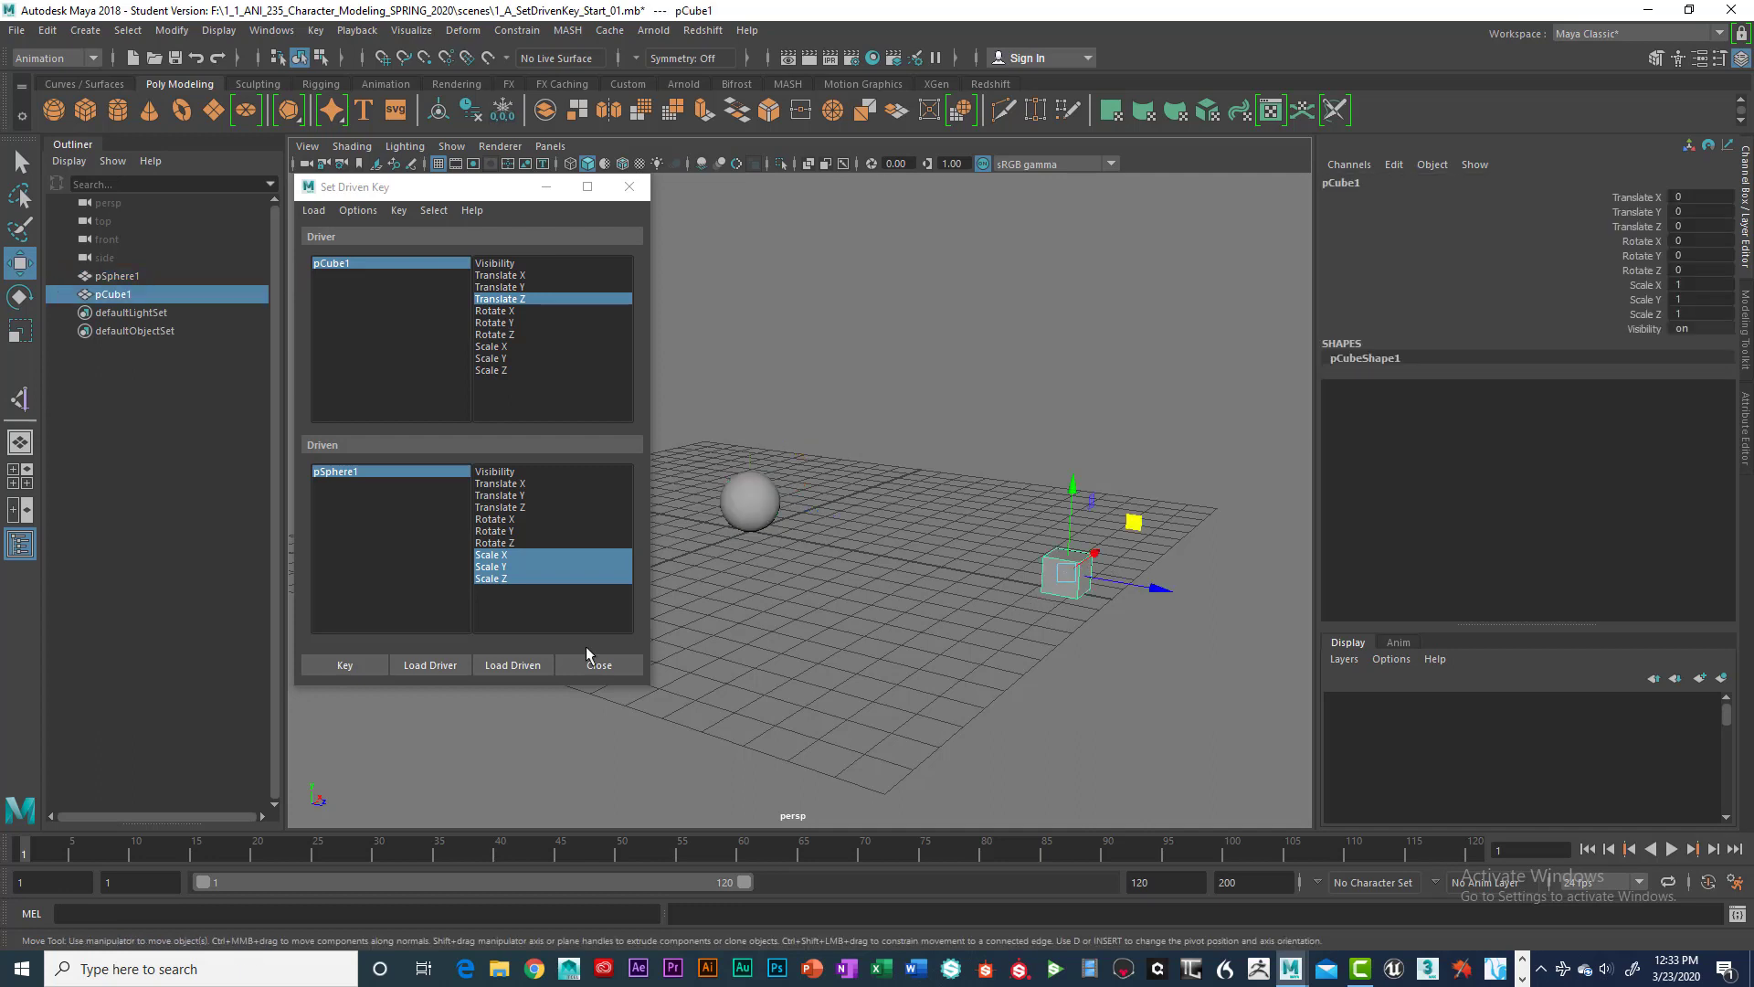
{"action": "left_click", "coordinate": [344, 665]}
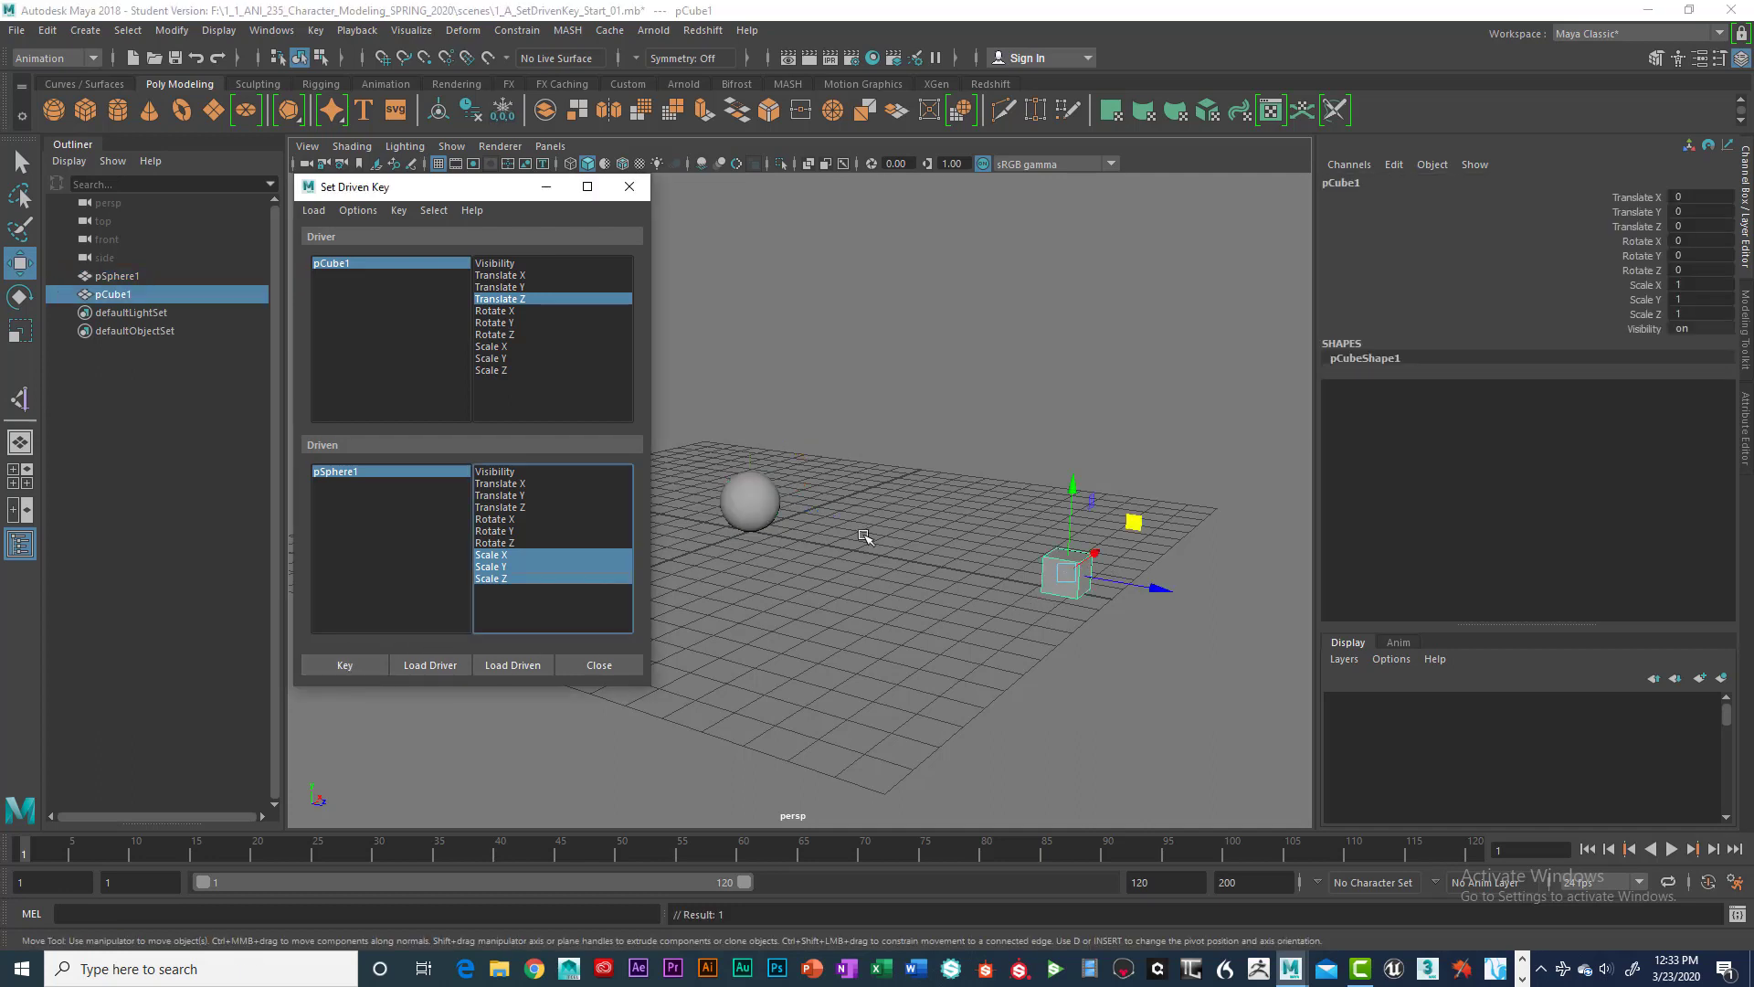
{"action": "left_click", "coordinate": [751, 501]}
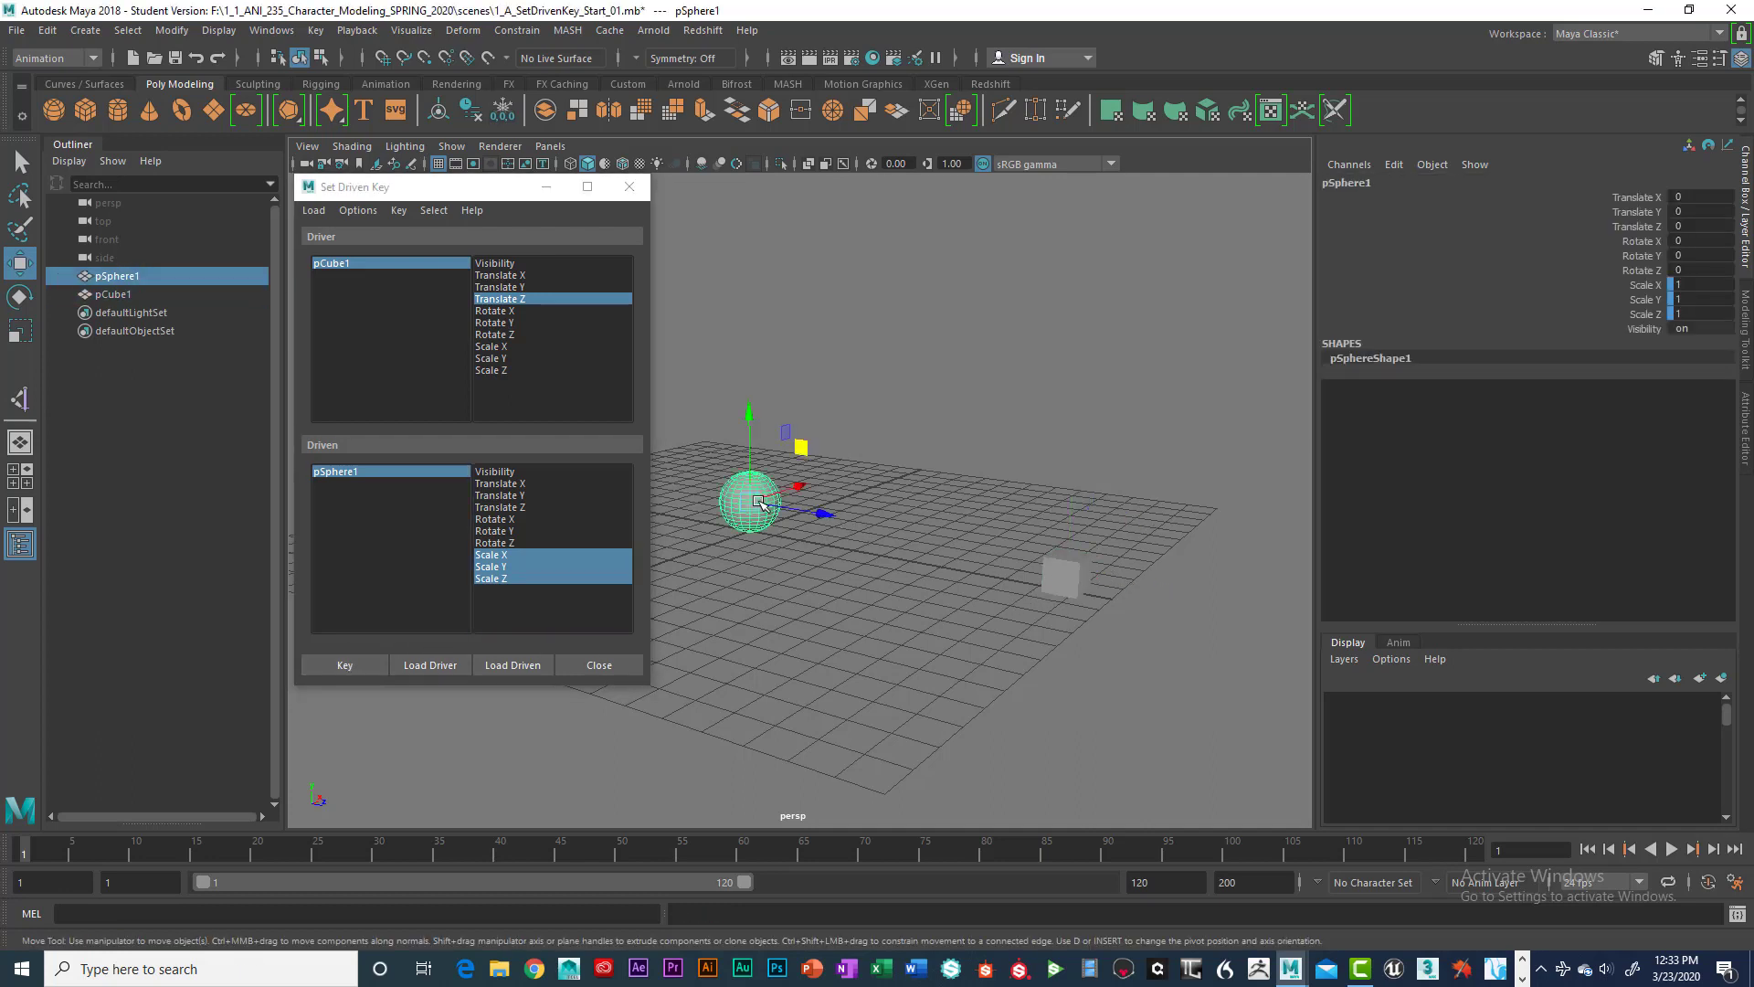
{"action": "left_click", "coordinate": [359, 666]}
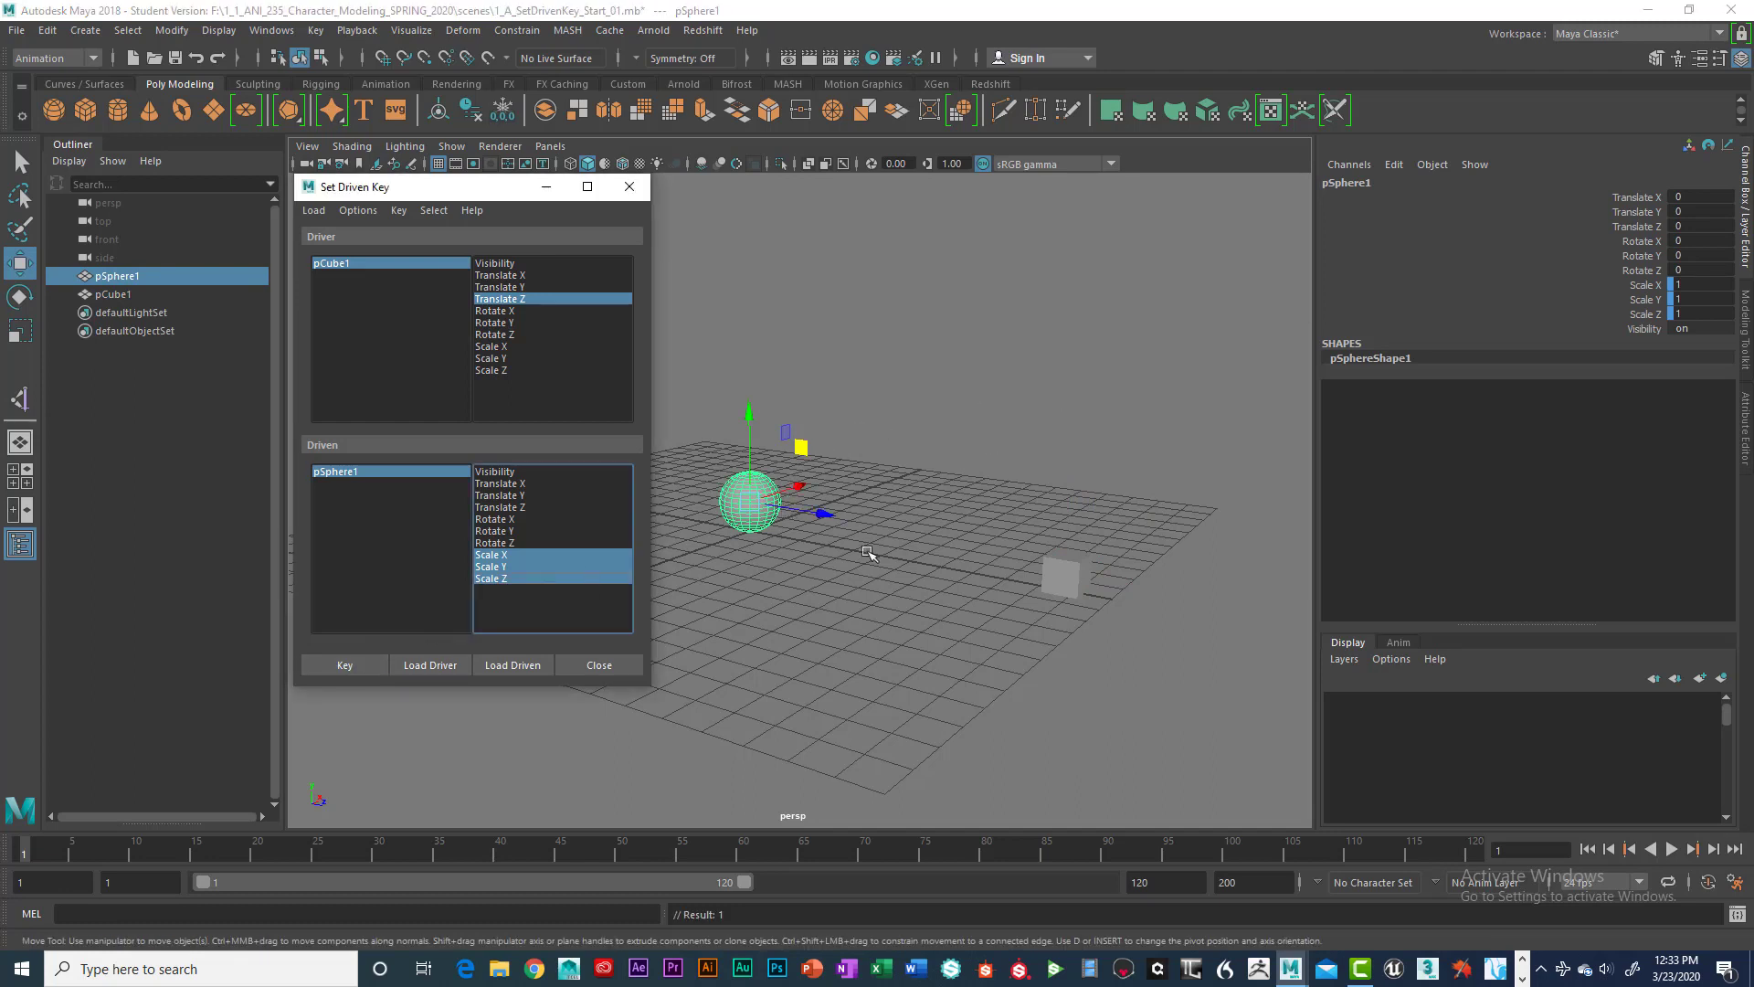
Step: Select the sphere and the cube alternately to compare the driven object's keyed scale channels with the driver's channels
{"action": "left_click", "coordinate": [1060, 576]}
{"action": "left_click", "coordinate": [772, 491]}
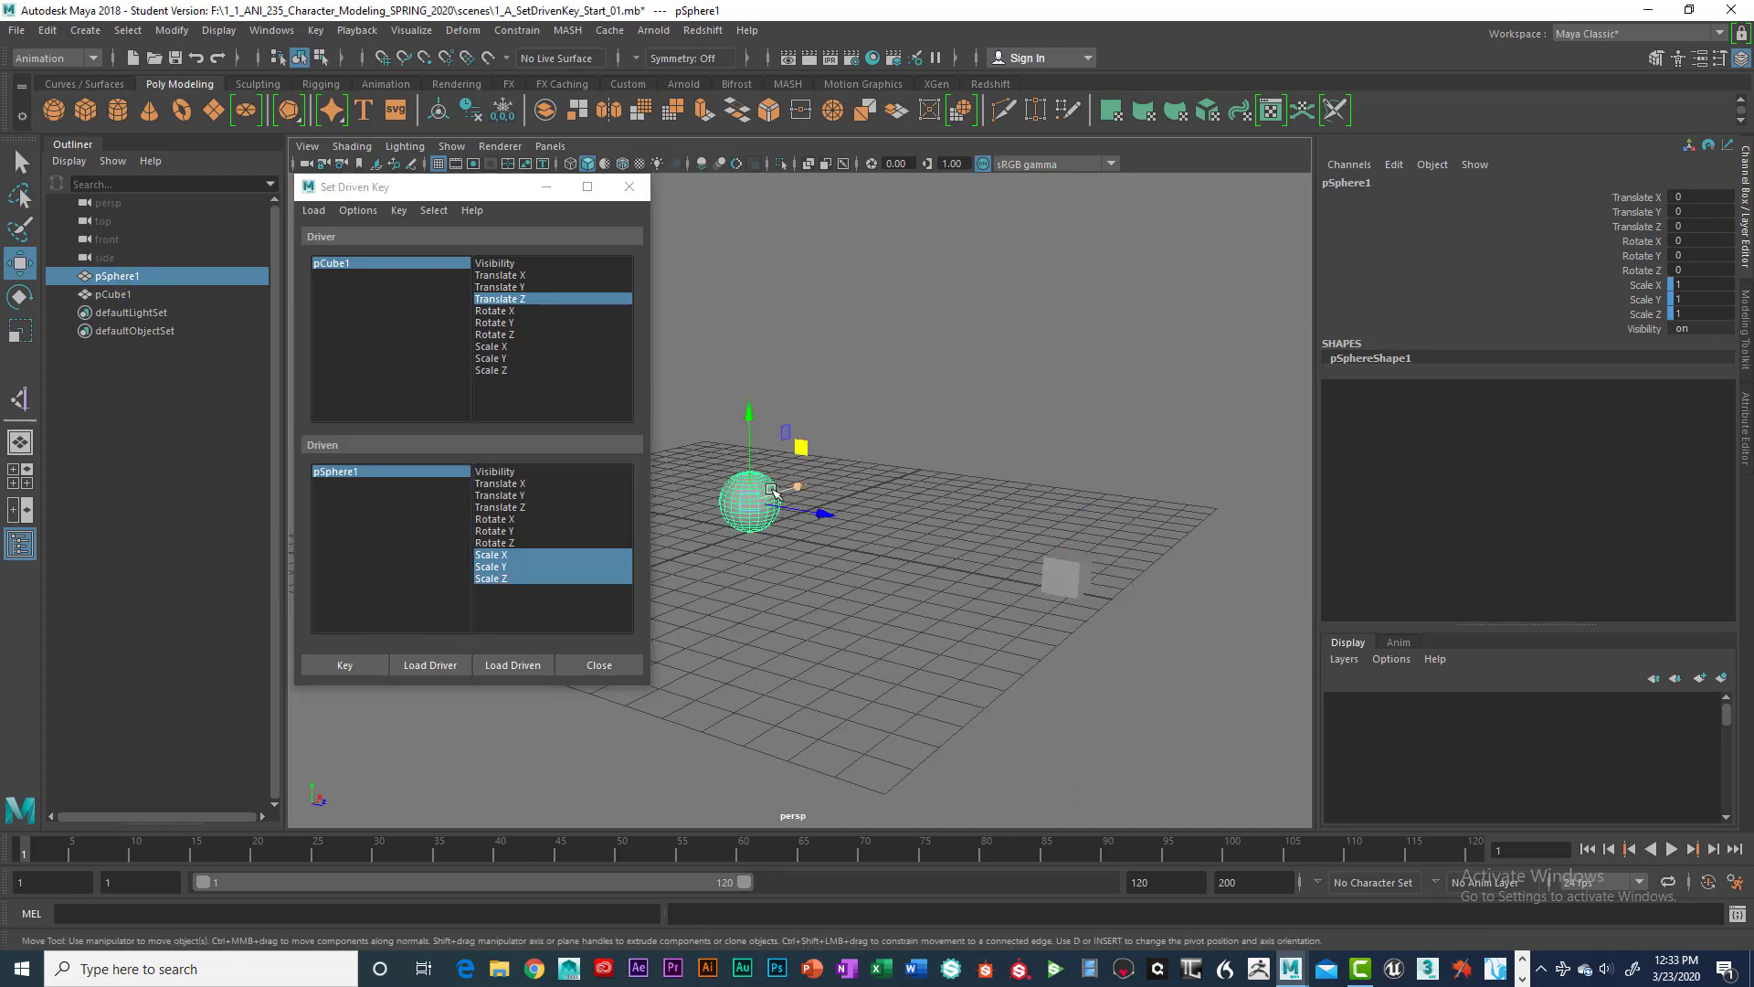
{"action": "left_click", "coordinate": [1076, 573]}
{"action": "left_click", "coordinate": [738, 497]}
{"action": "left_click", "coordinate": [1058, 578]}
{"action": "left_click", "coordinate": [766, 517]}
{"action": "left_click", "coordinate": [1060, 574]}
{"action": "left_click", "coordinate": [768, 517]}
{"action": "left_click", "coordinate": [1065, 575]}
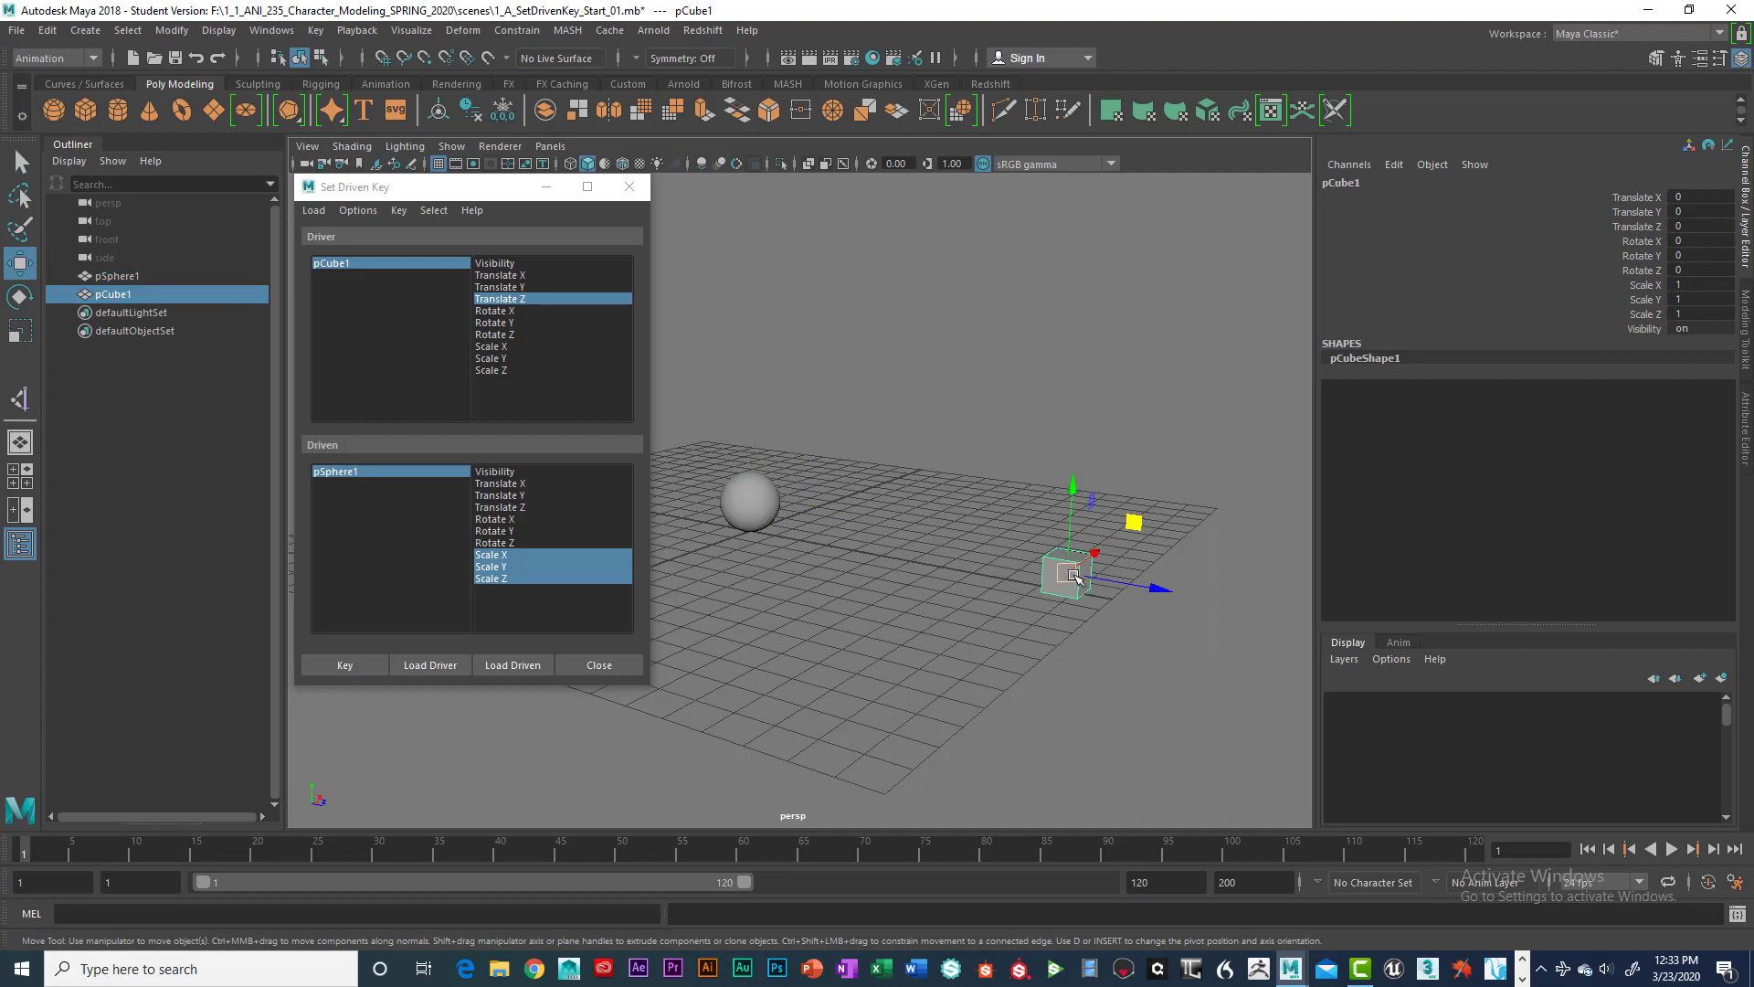
Step: Key the starting driver and driven values again and highlight the sphere's Scale X, Scale Y and Scale Z channels
{"action": "left_click", "coordinate": [366, 665]}
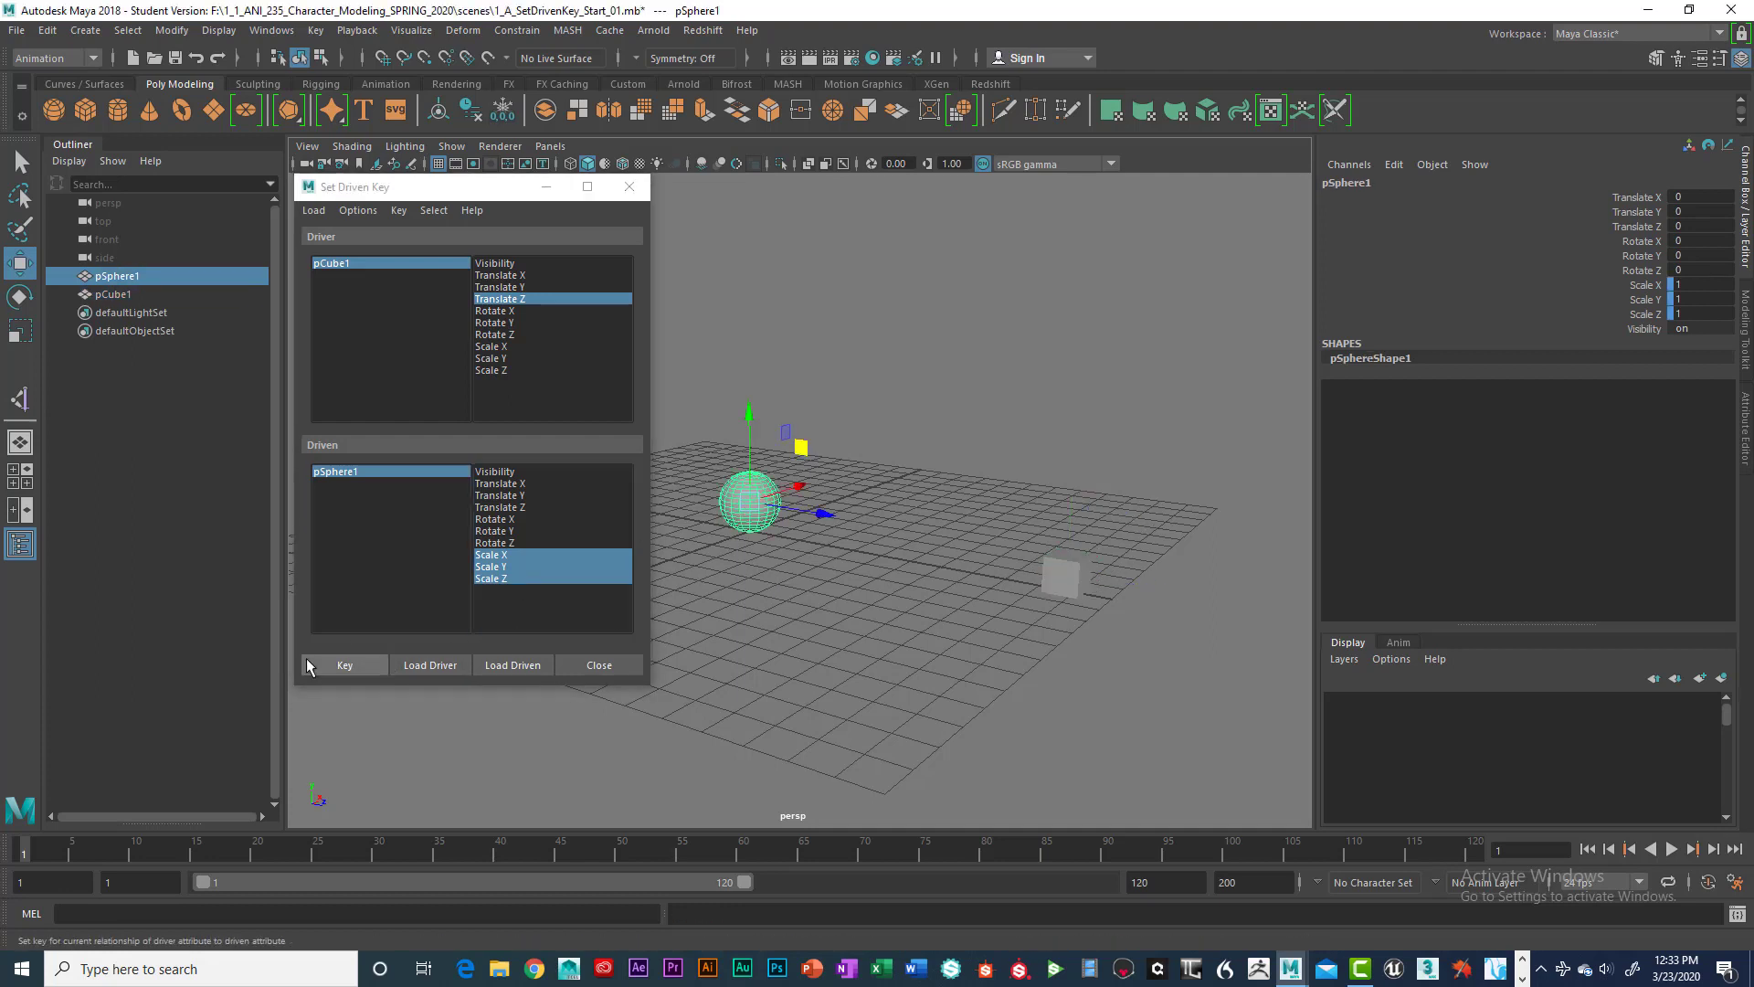
{"action": "left_click", "coordinate": [331, 665]}
{"action": "left_click", "coordinate": [1062, 575]}
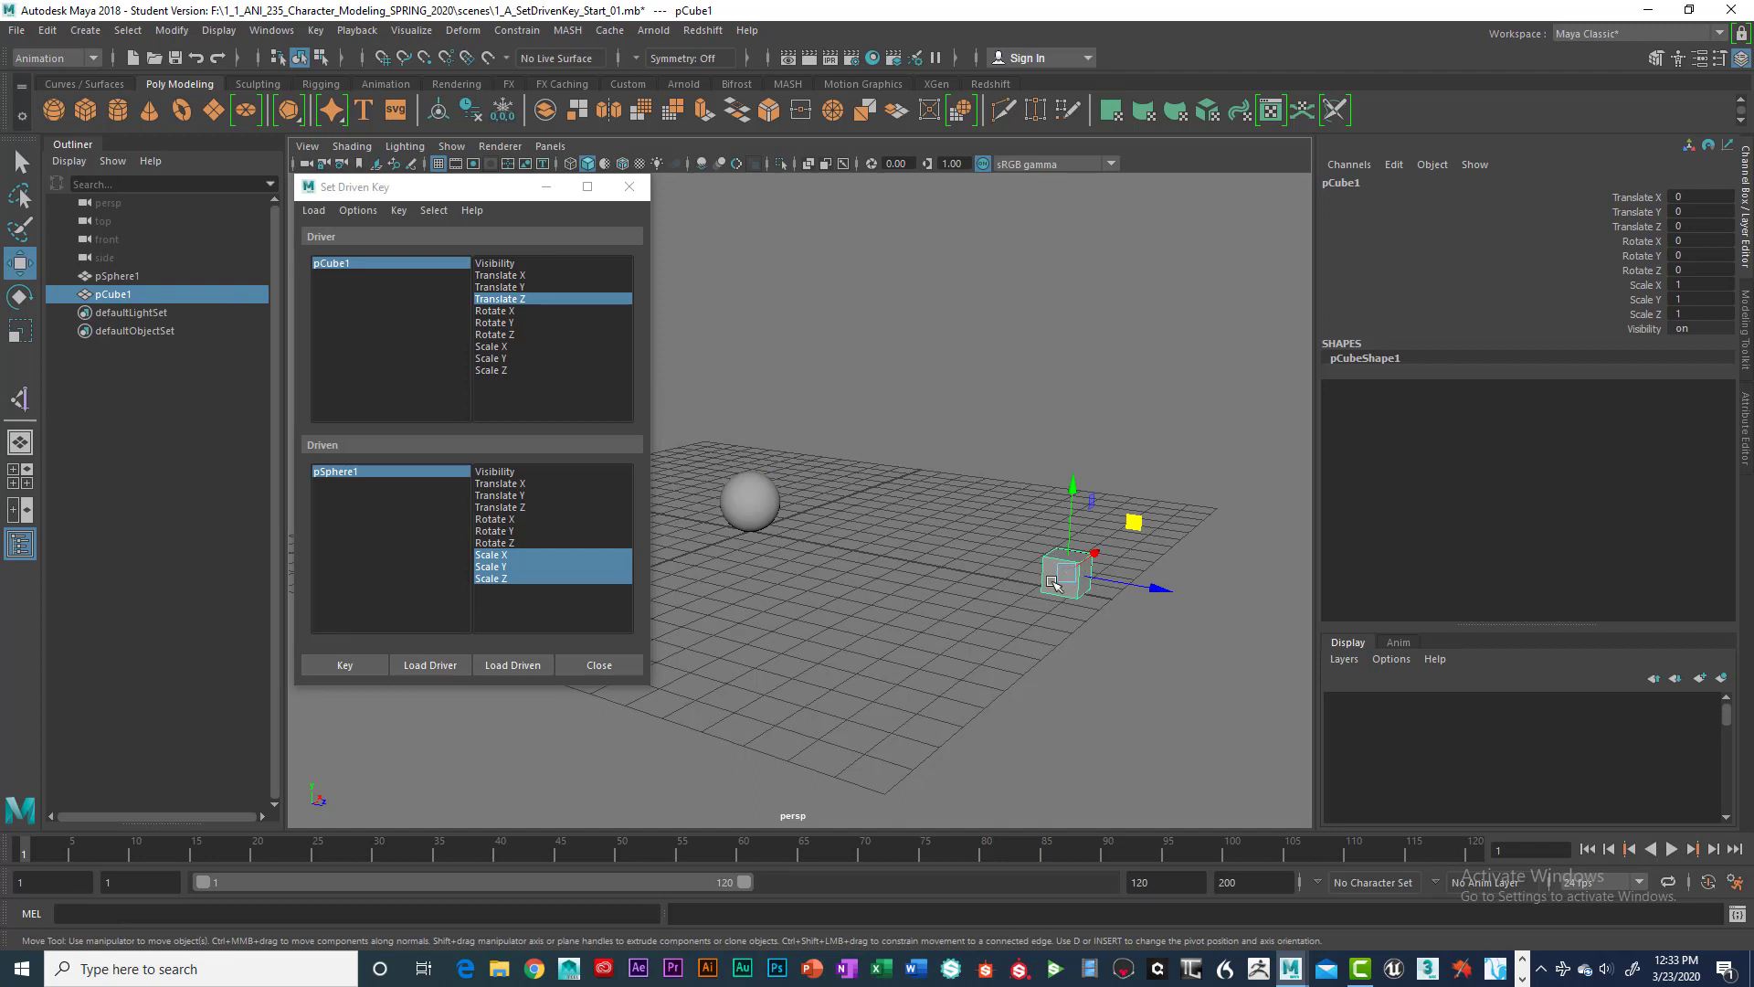
{"action": "left_click", "coordinate": [757, 510]}
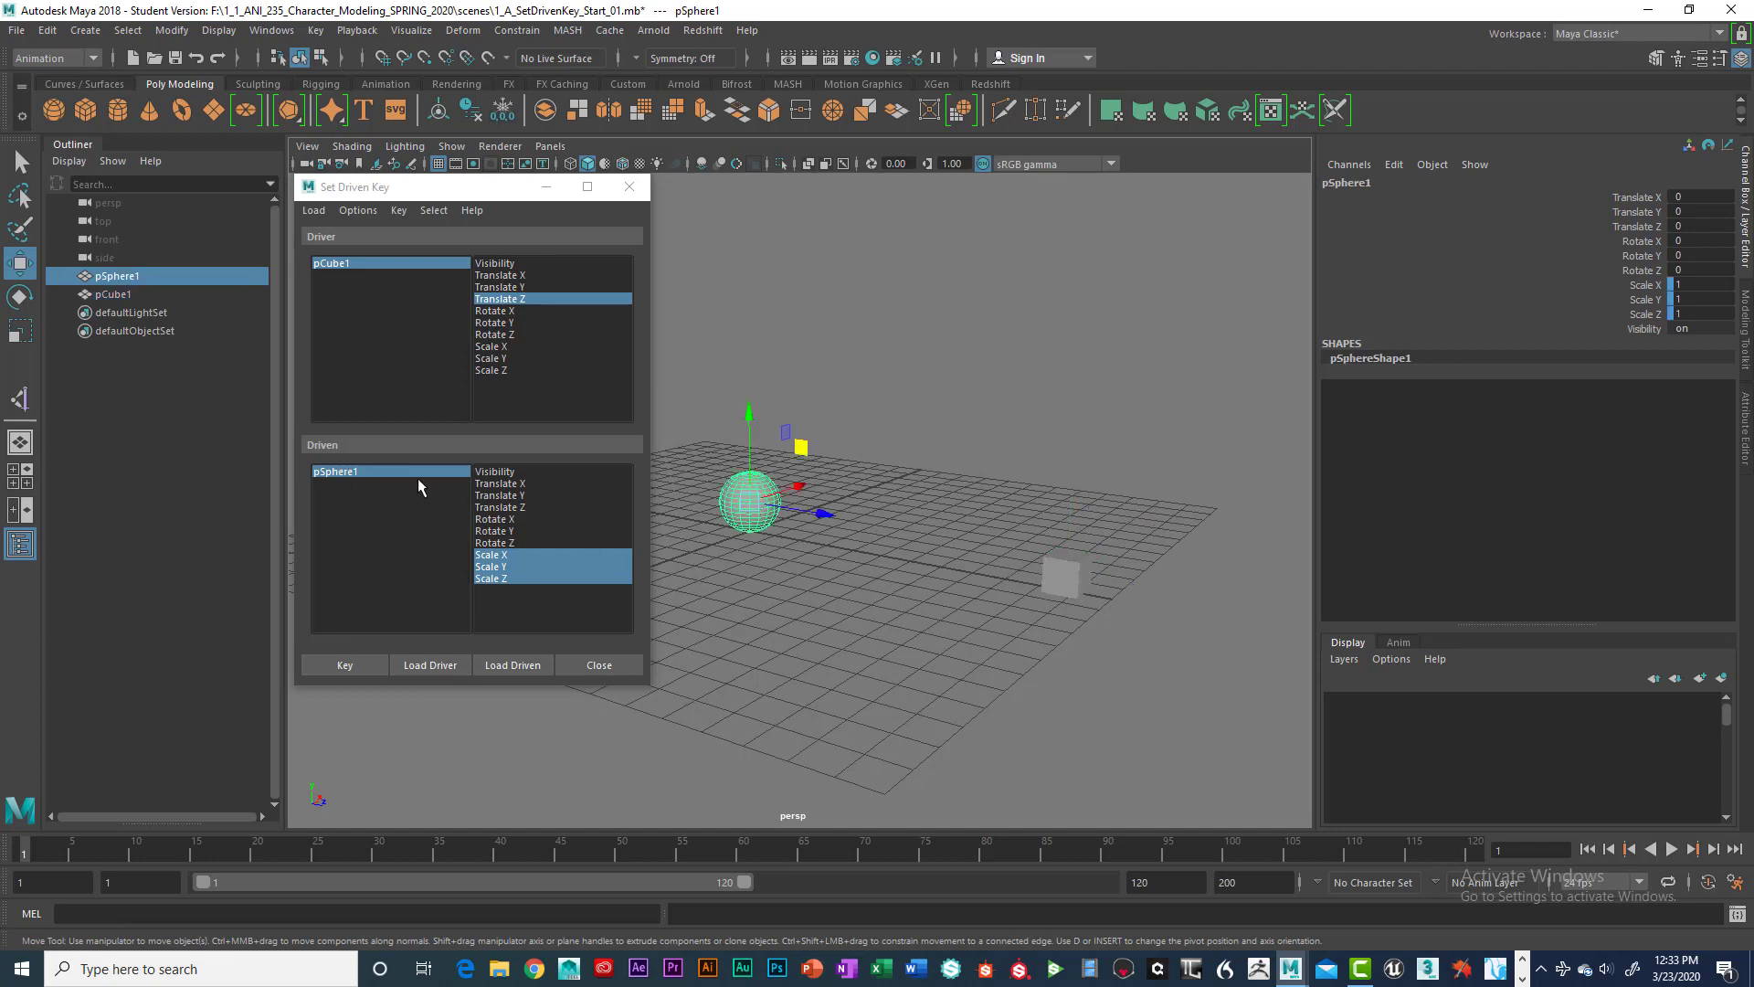
{"action": "left_click_drag", "start_coordinate": [1651, 287], "coordinate": [1646, 314]}
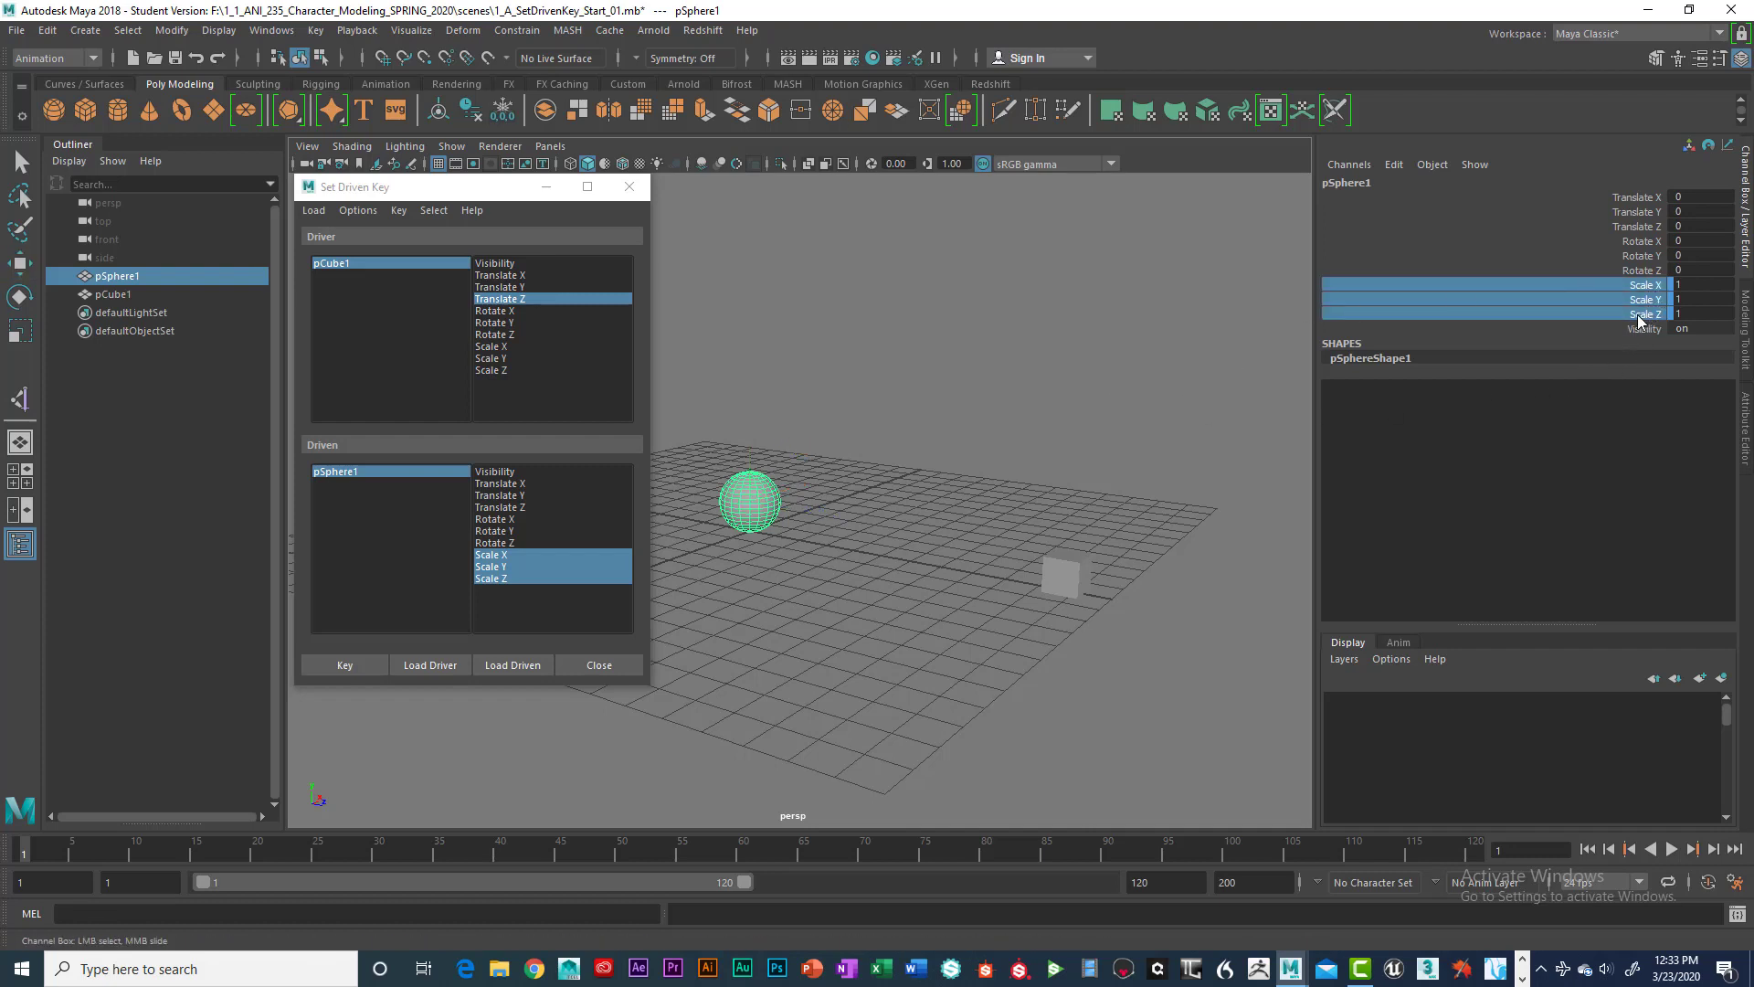
Step: Move the cube along Z to about -5.23 and set a driven key with the sphere still at scale 1
{"action": "left_click", "coordinate": [978, 419]}
{"action": "key", "text": "w"}
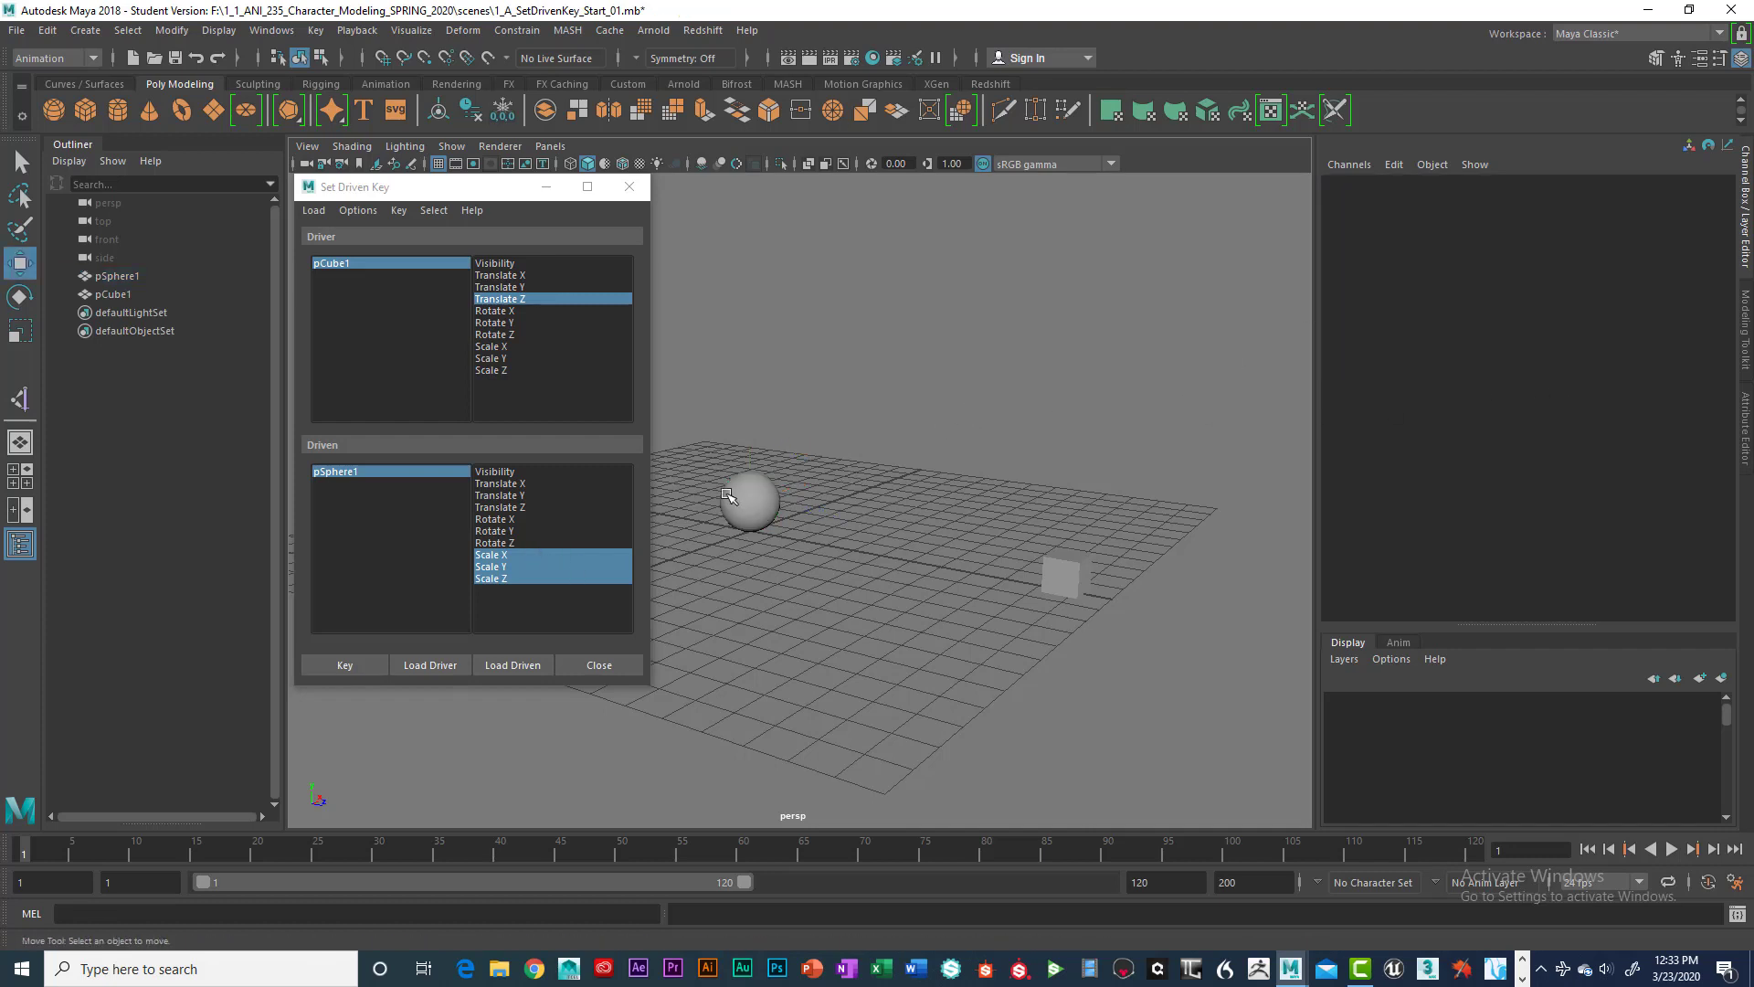
{"action": "left_click", "coordinate": [757, 500]}
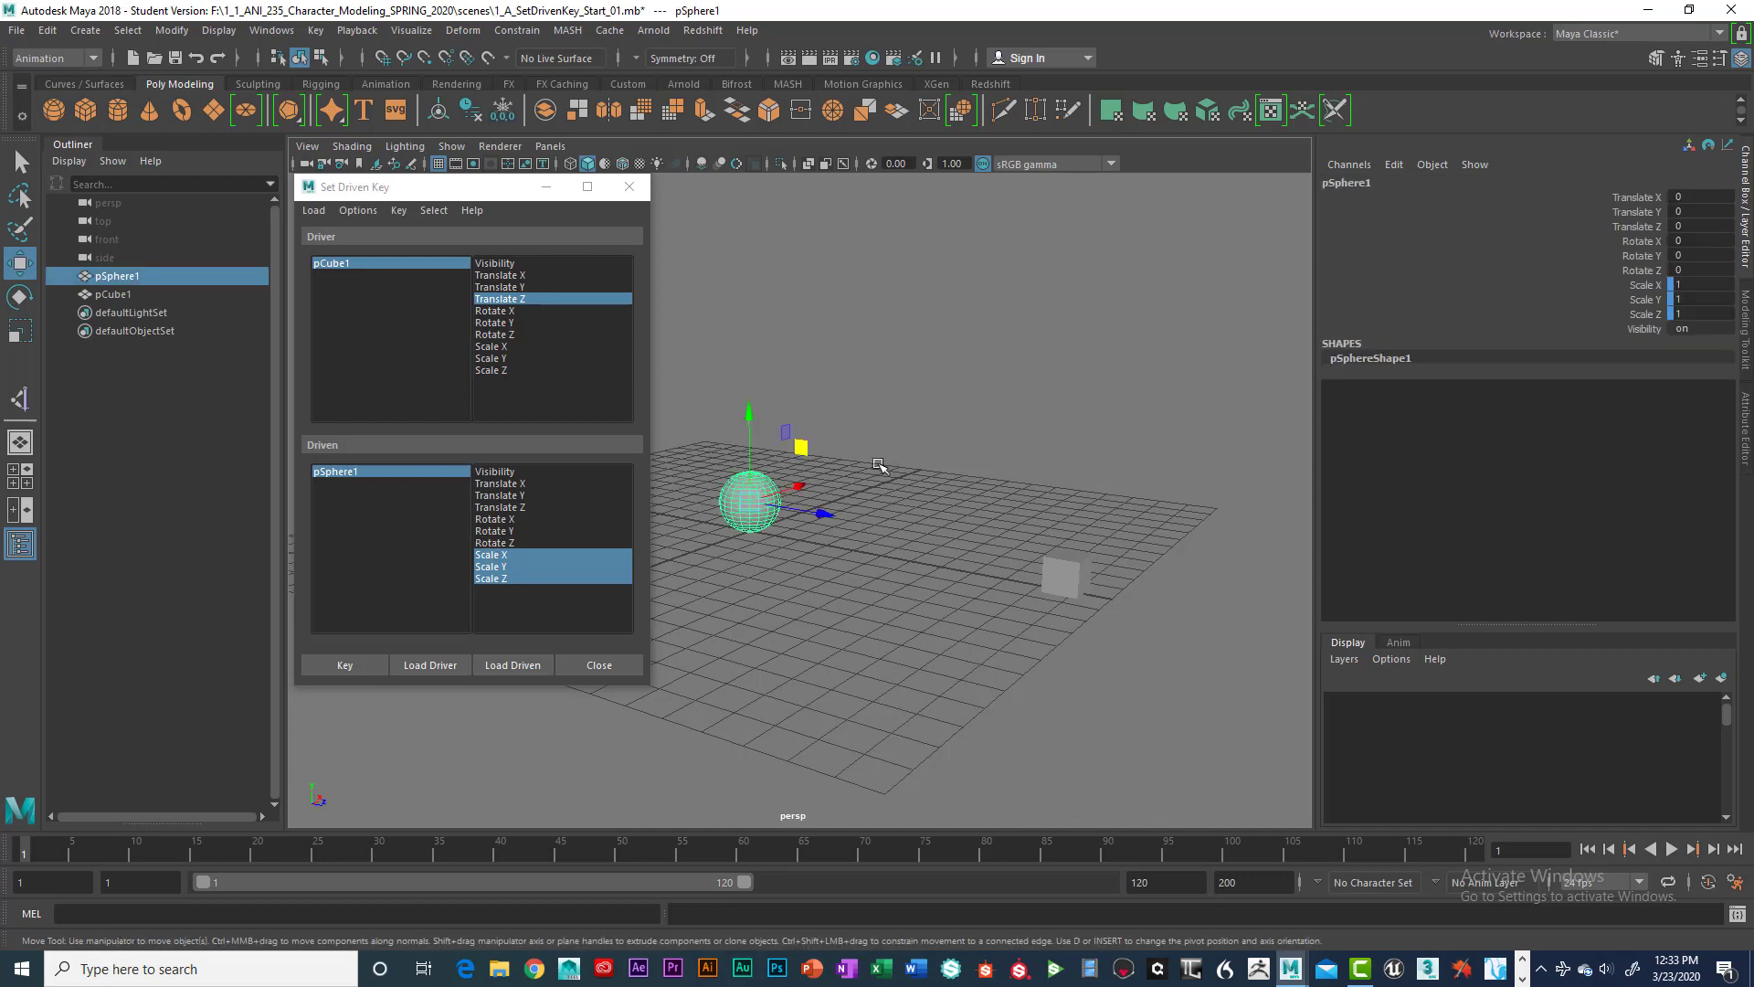
{"action": "left_click", "coordinate": [913, 483]}
{"action": "left_click", "coordinate": [1052, 568]}
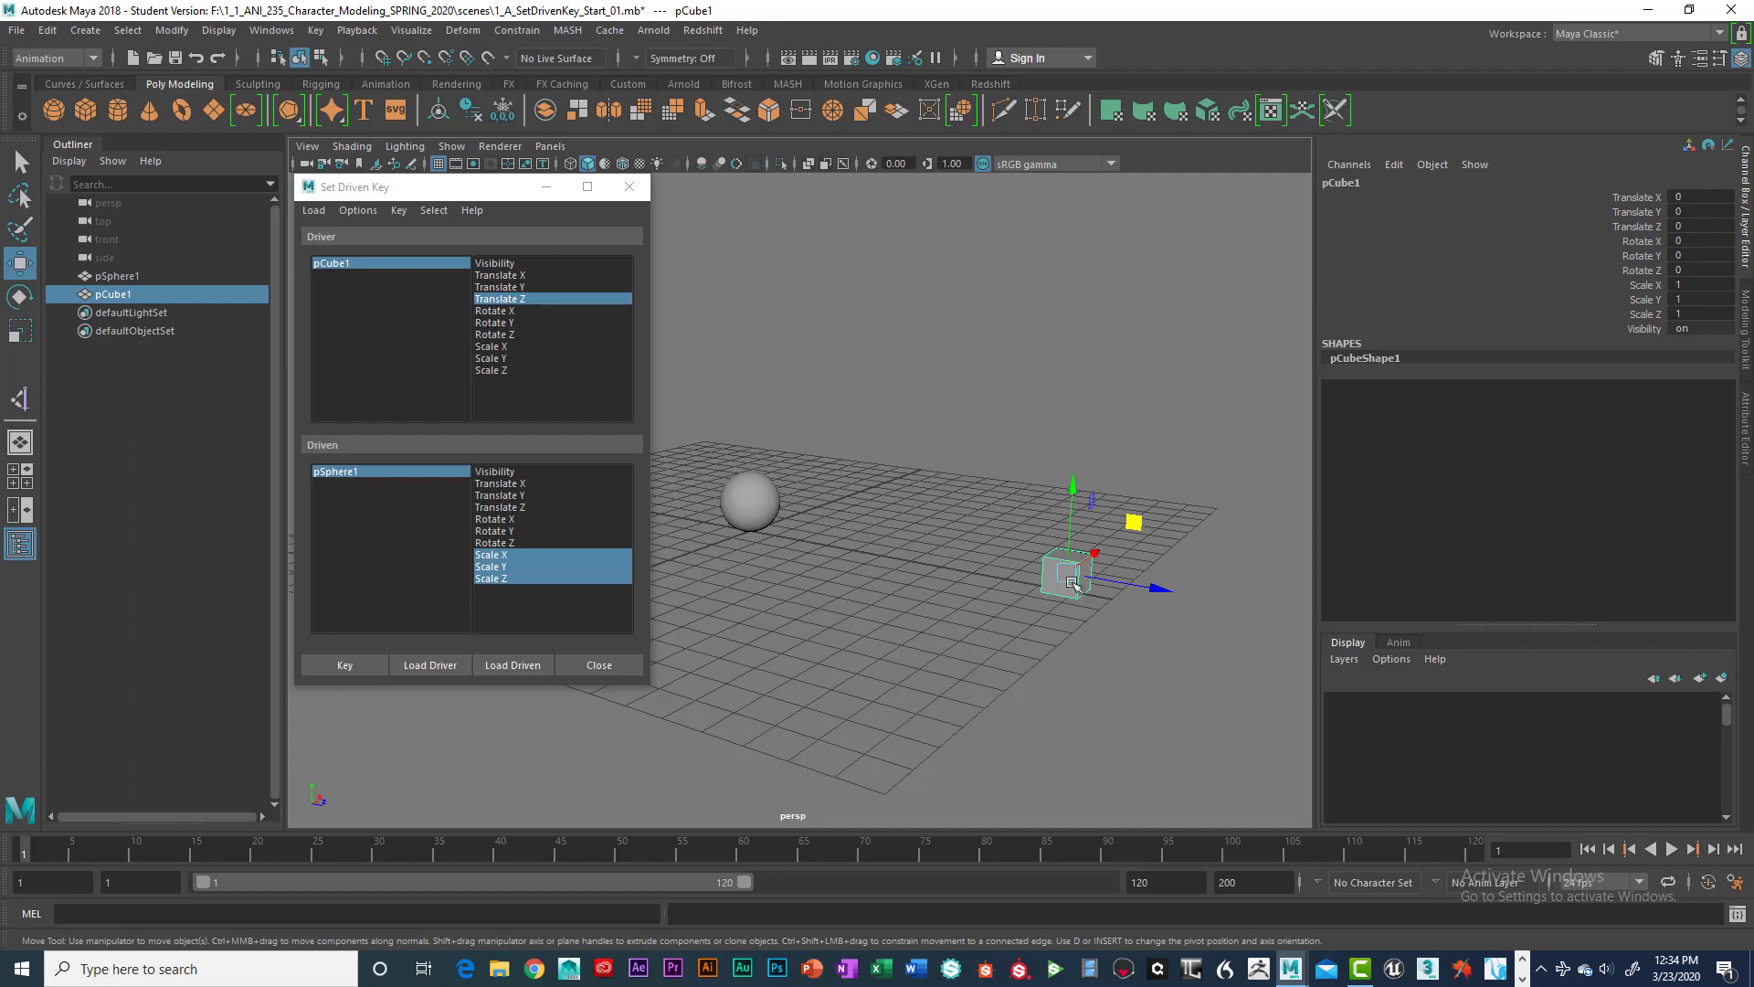
{"action": "left_click_drag", "start_coordinate": [1159, 589], "coordinate": [937, 583]}
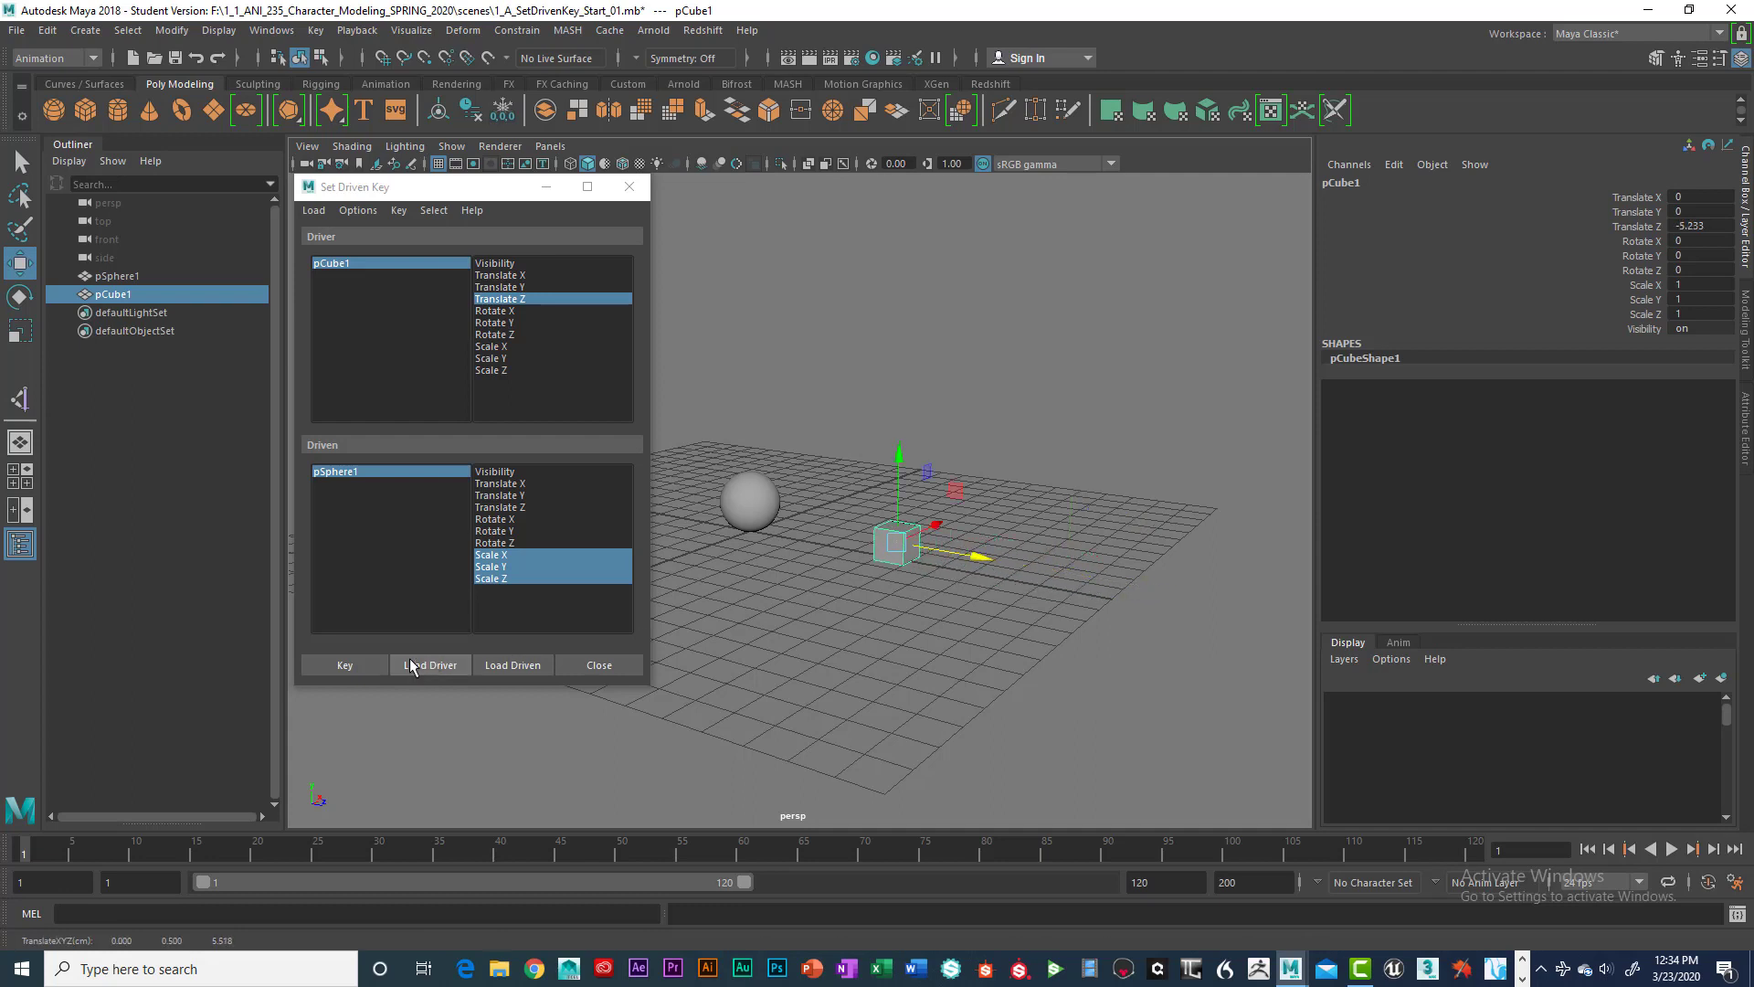
{"action": "left_click", "coordinate": [345, 667]}
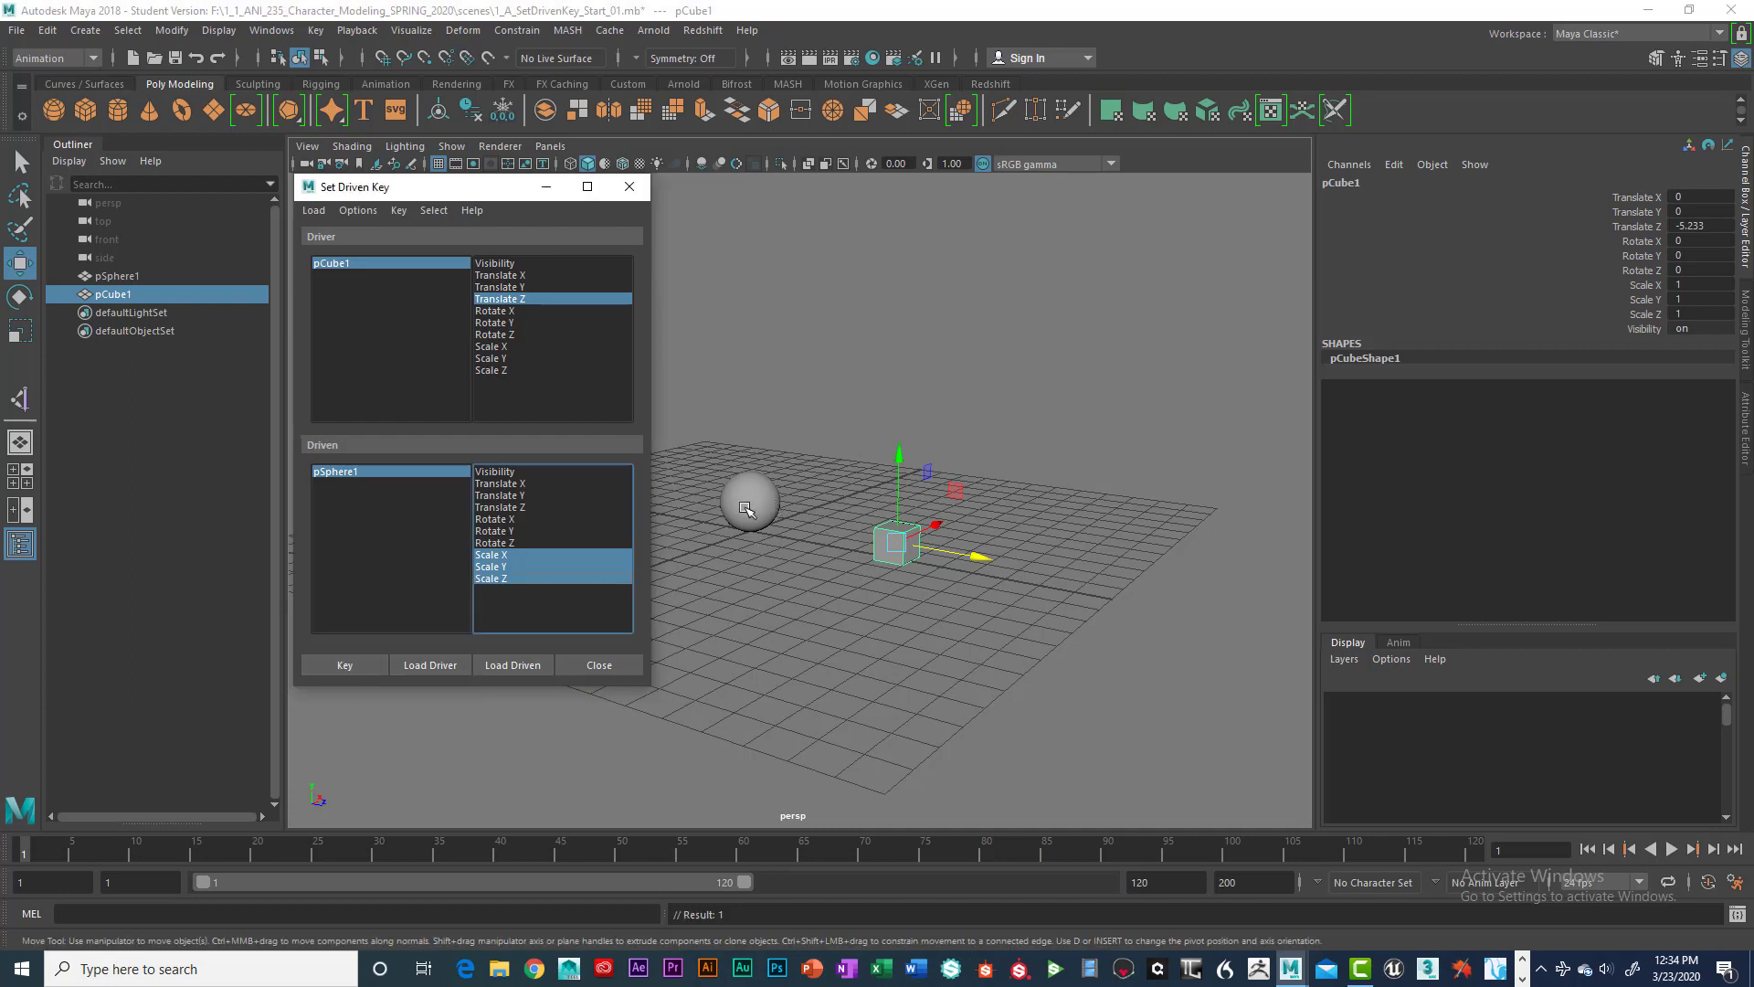
Step: Scale the sphere up uniformly to about 2.4 and set a driven key for it at the cube's current Translate Z
{"action": "left_click", "coordinate": [761, 489]}
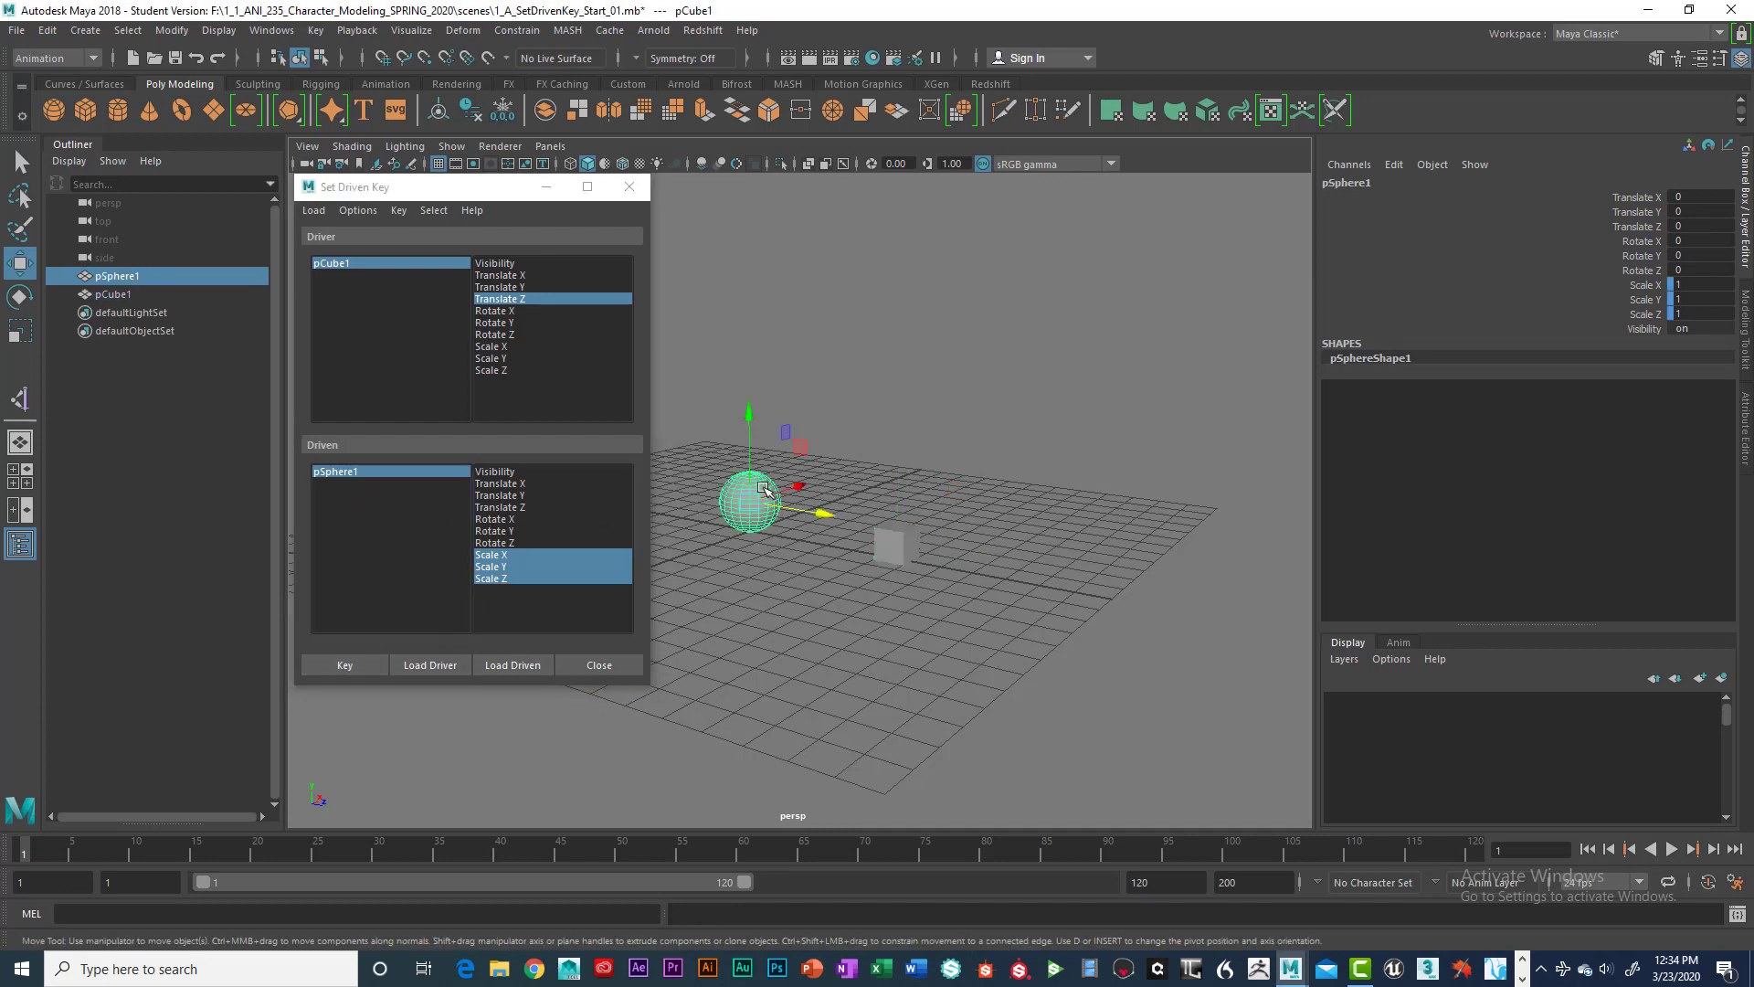
{"action": "key", "text": "r"}
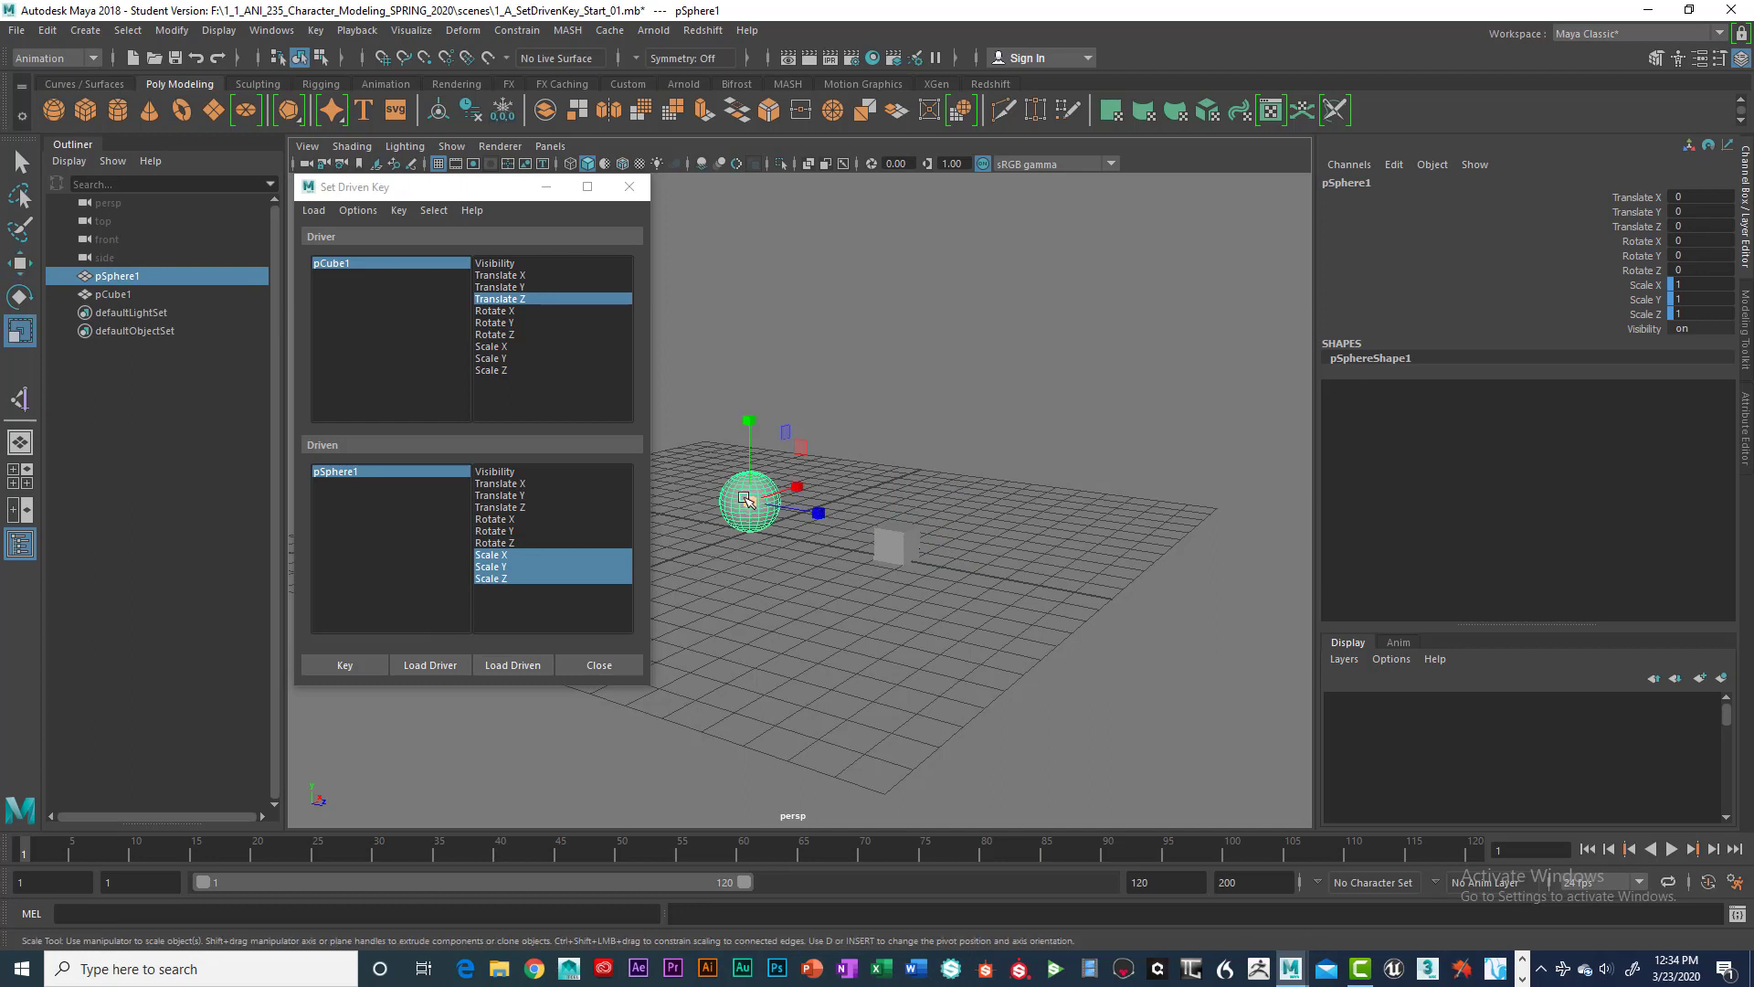
{"action": "left_click_drag", "start_coordinate": [749, 502], "coordinate": [826, 480]}
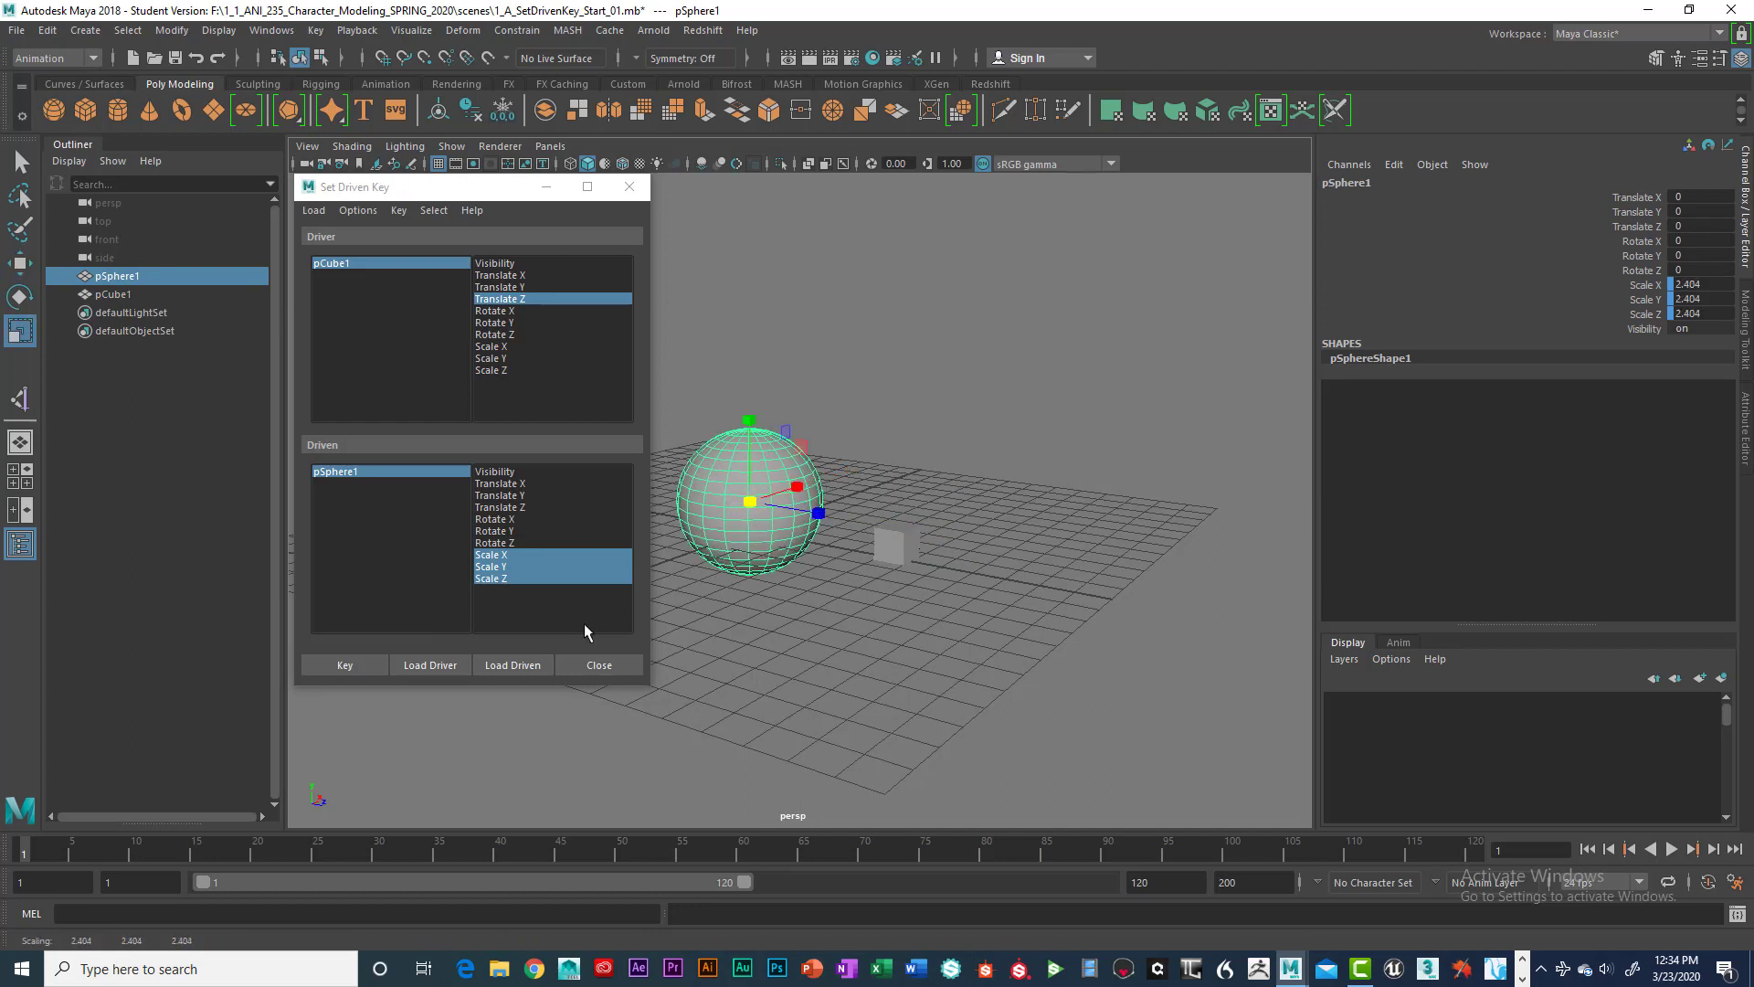
{"action": "left_click", "coordinate": [375, 668]}
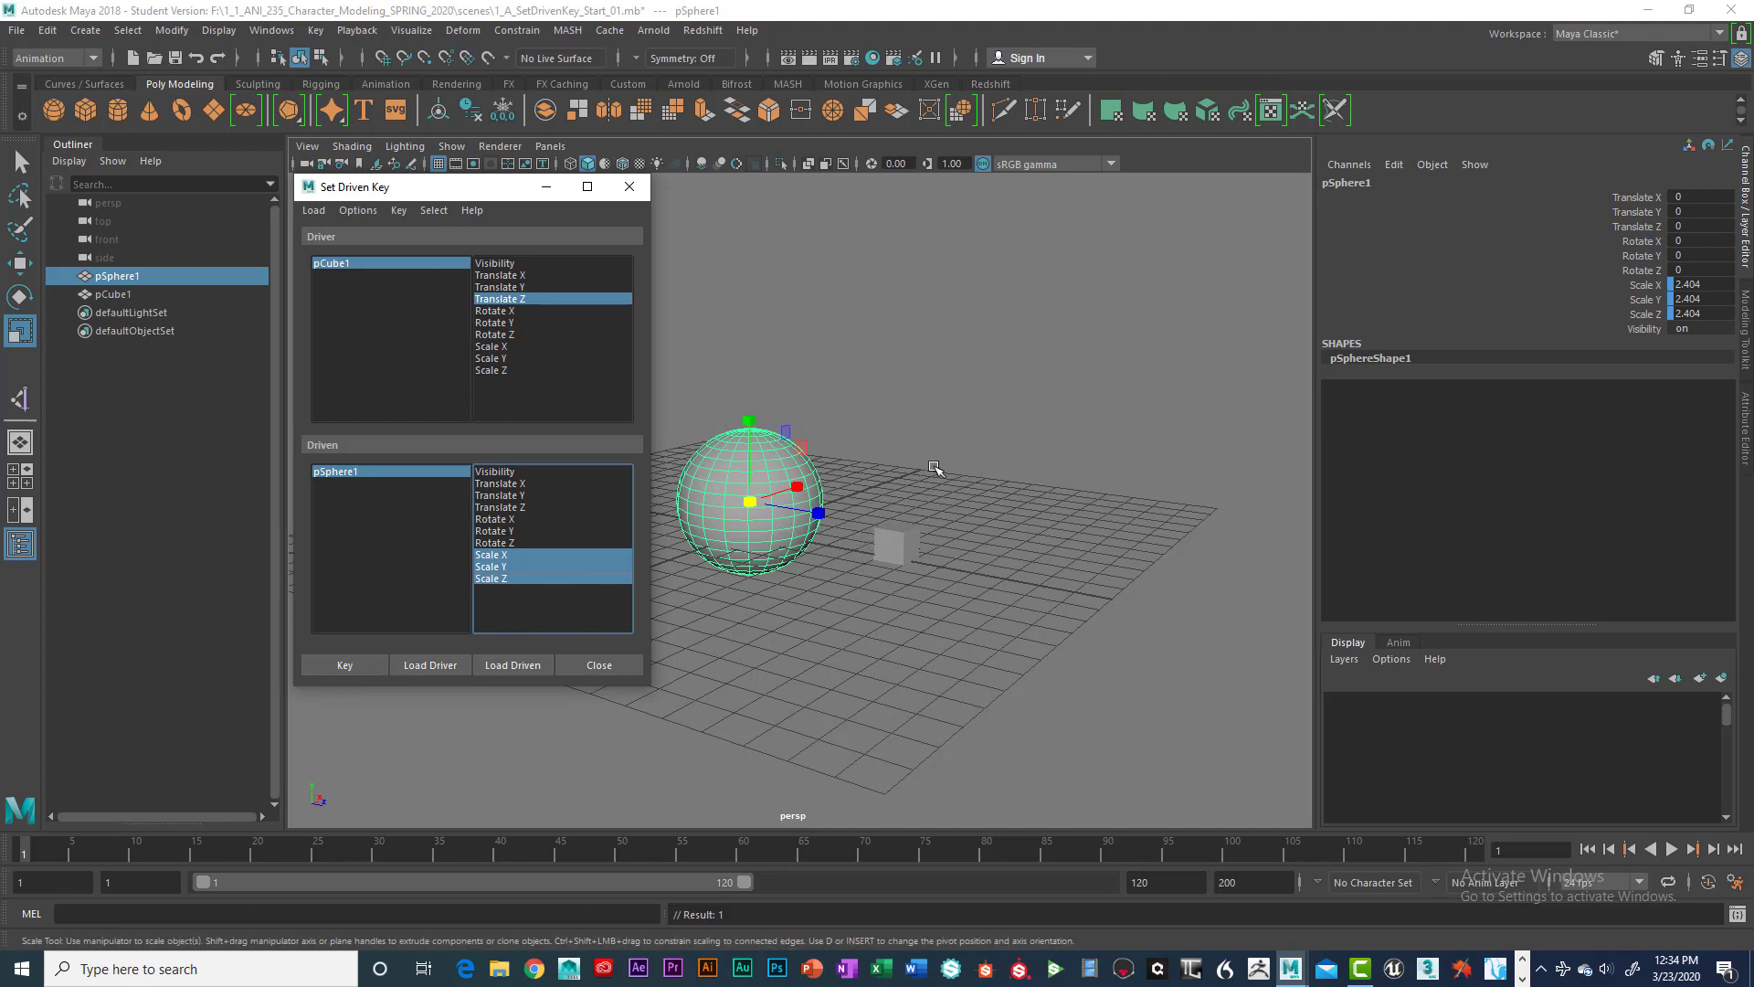
Step: Test the driven relationship by moving the cube back and forth along Z, and close the Set Driven Key window
{"action": "left_click", "coordinate": [937, 470]}
{"action": "left_click", "coordinate": [898, 541]}
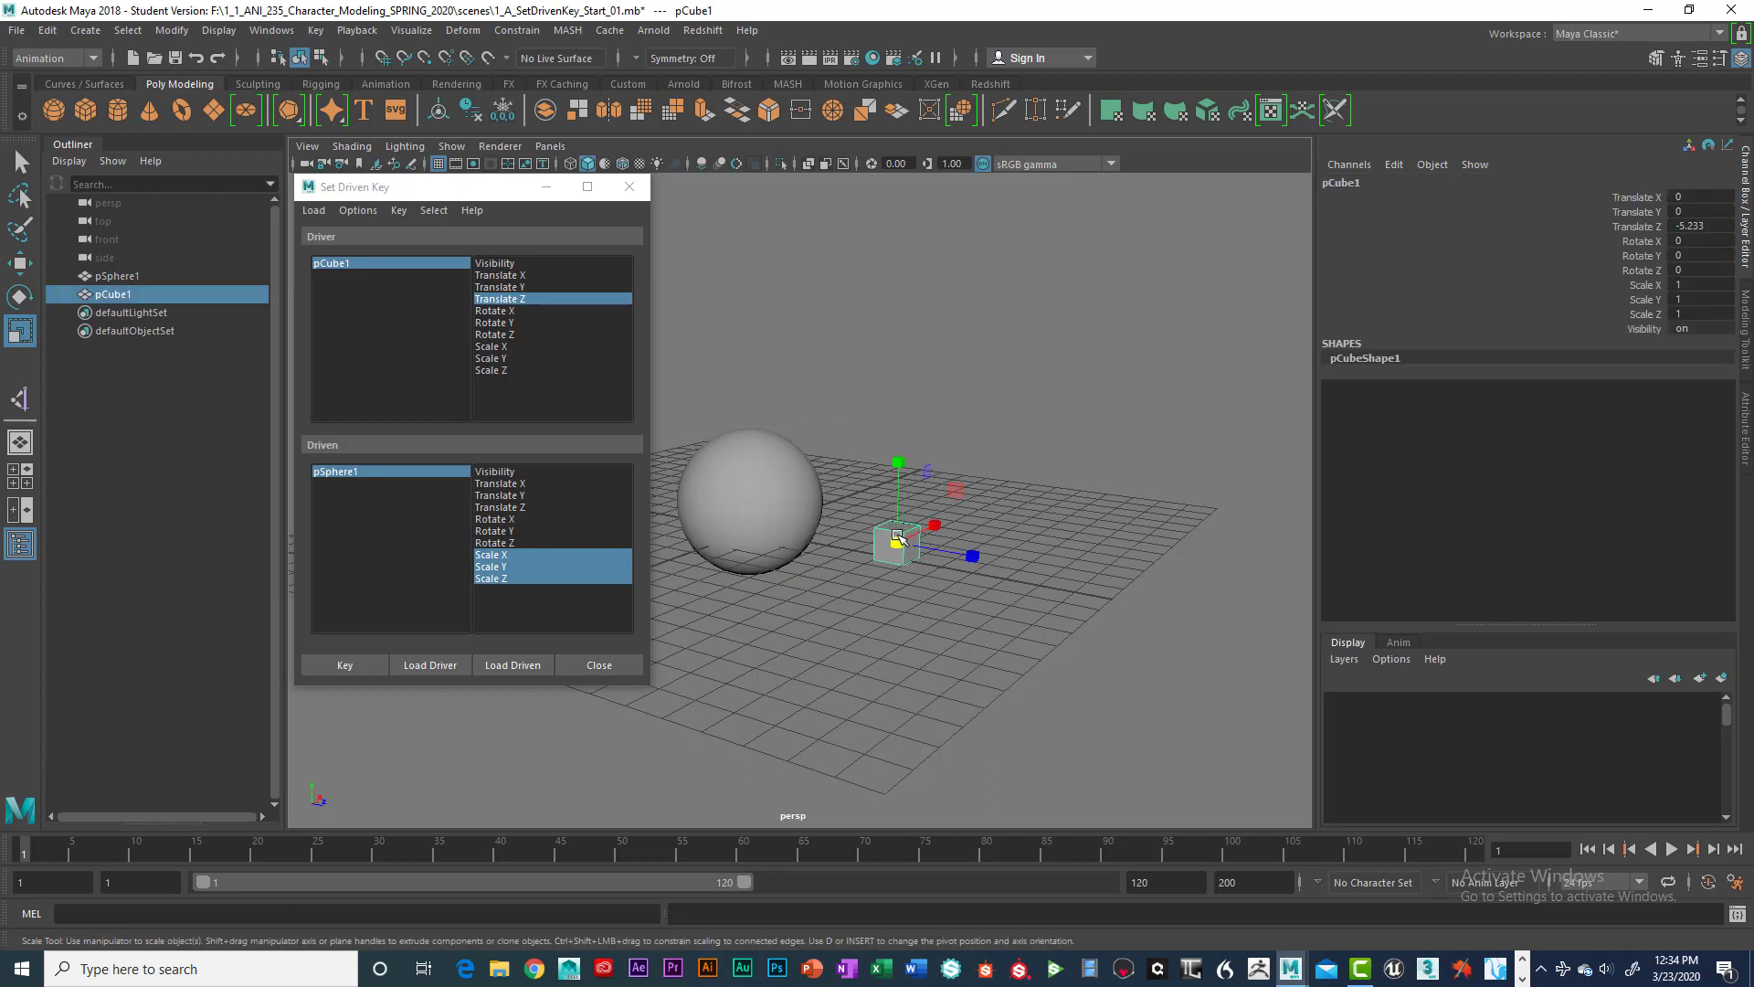
{"action": "key", "text": "w"}
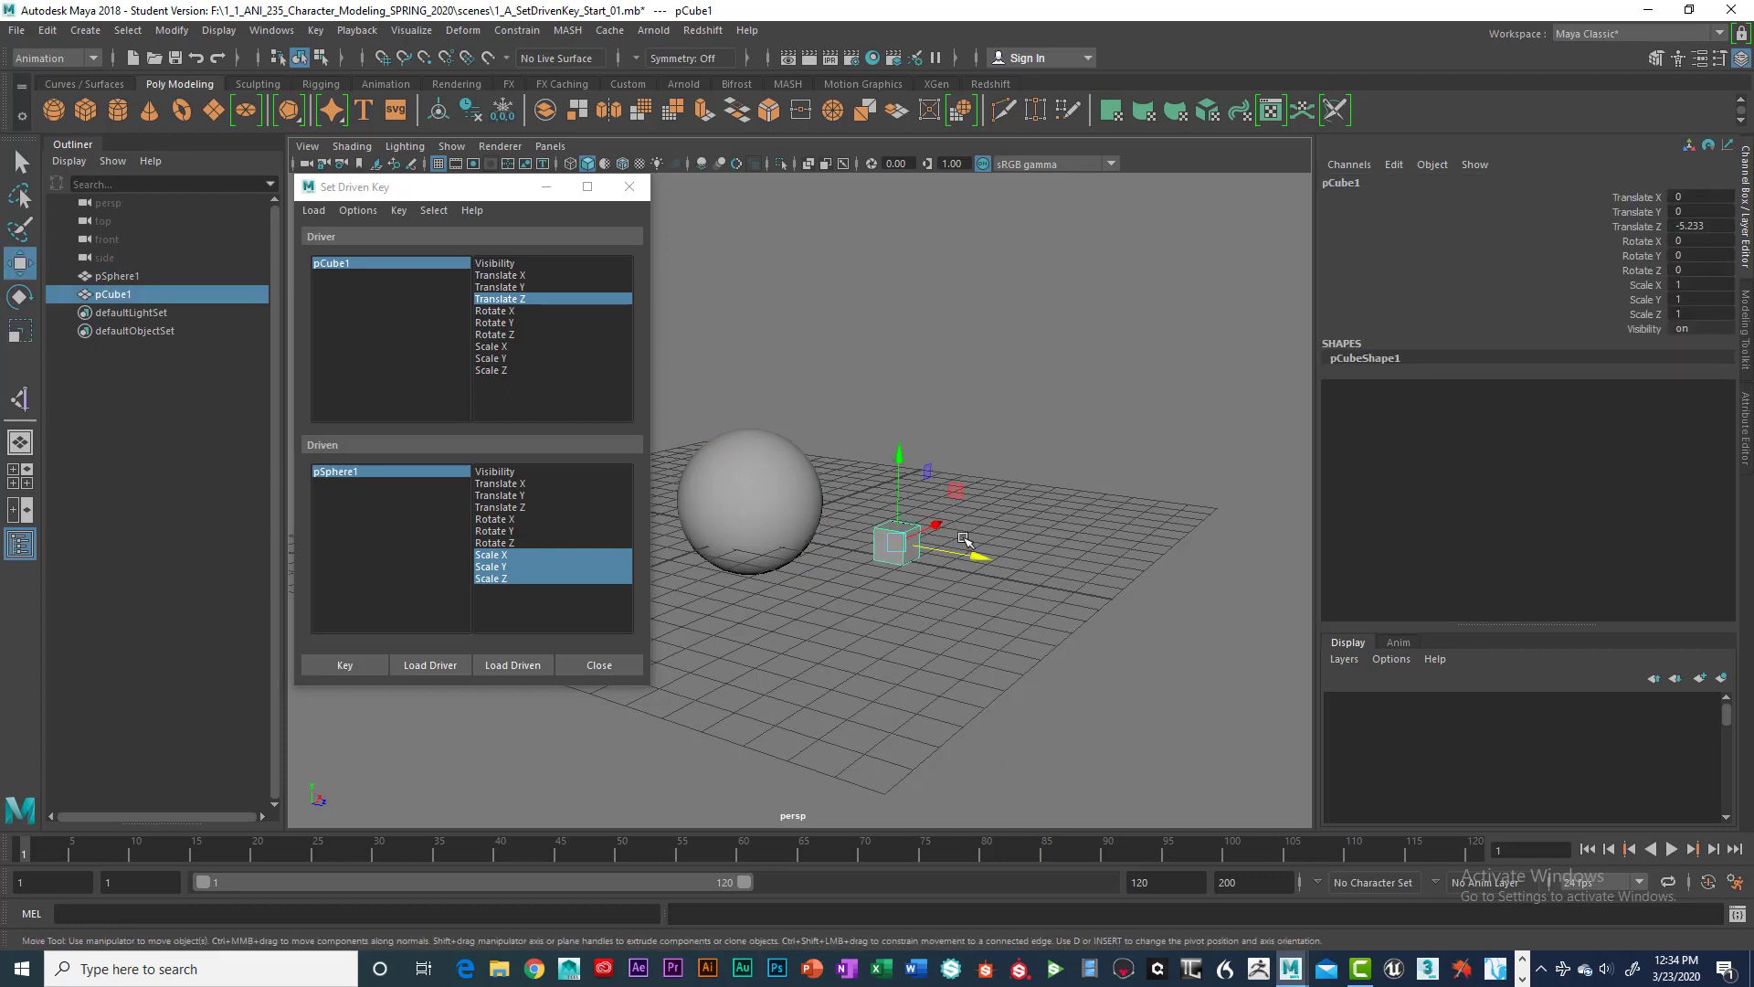
{"action": "left_click_drag", "start_coordinate": [975, 558], "coordinate": [941, 612]}
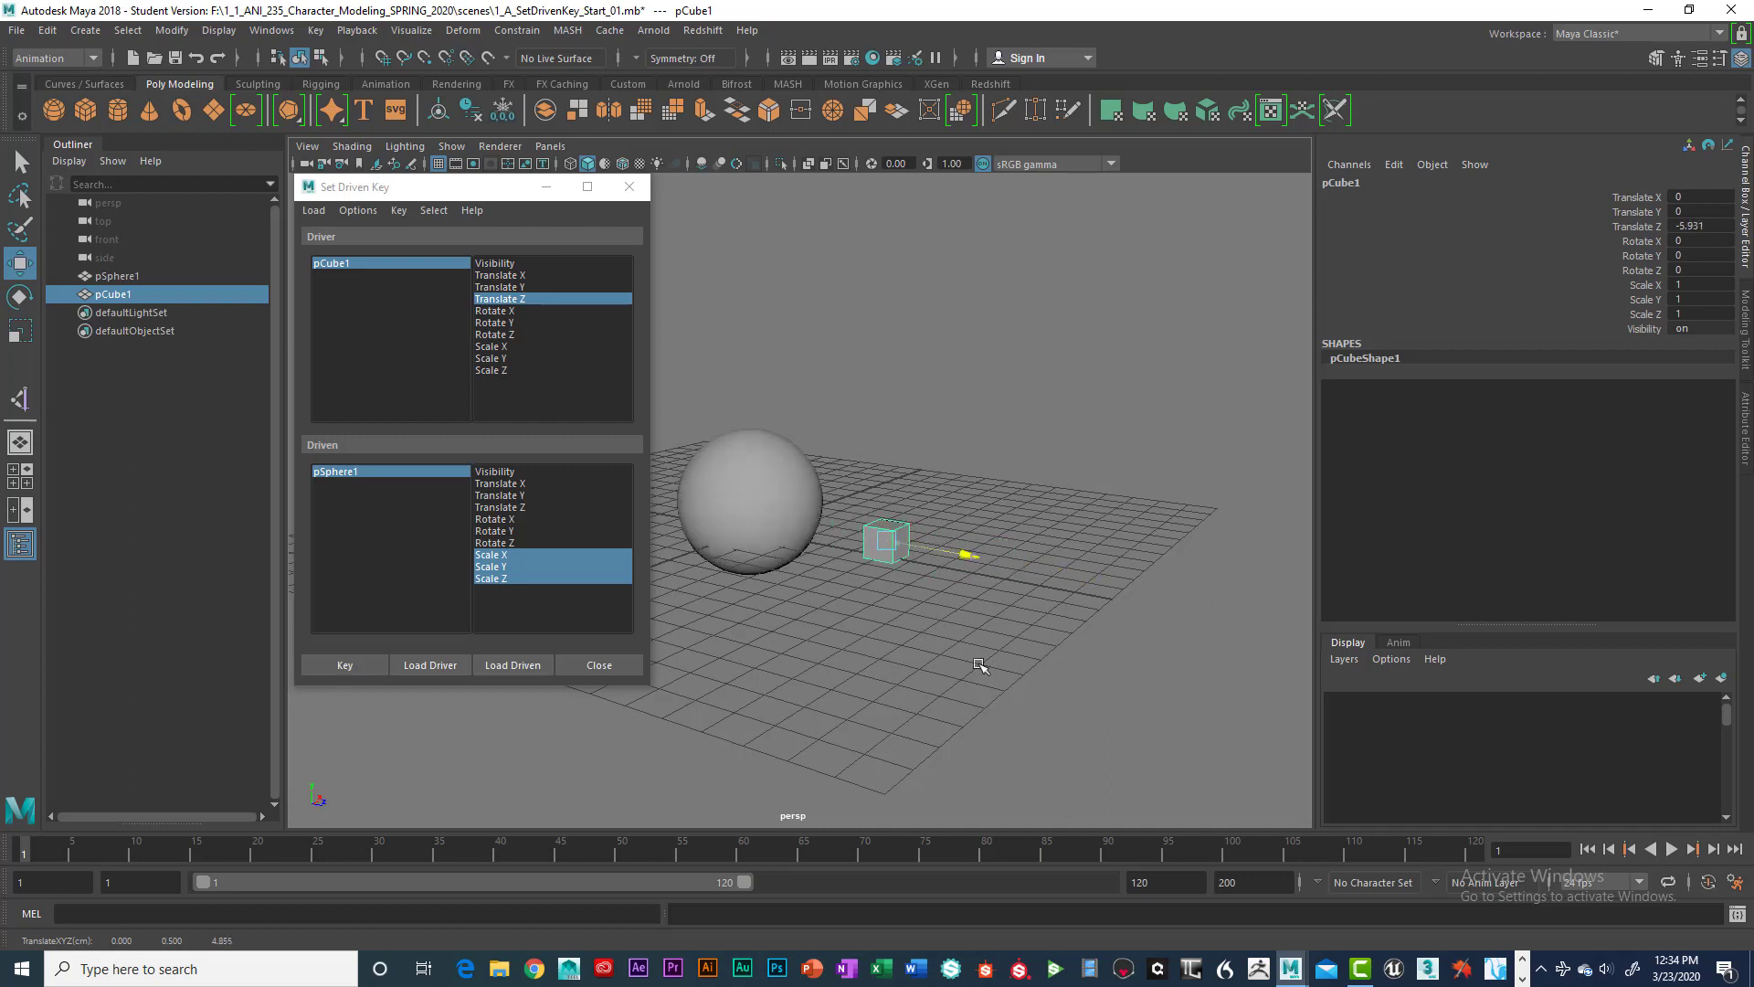
{"action": "middle_click_drag", "start_coordinate": [979, 666], "coordinate": [1076, 710]}
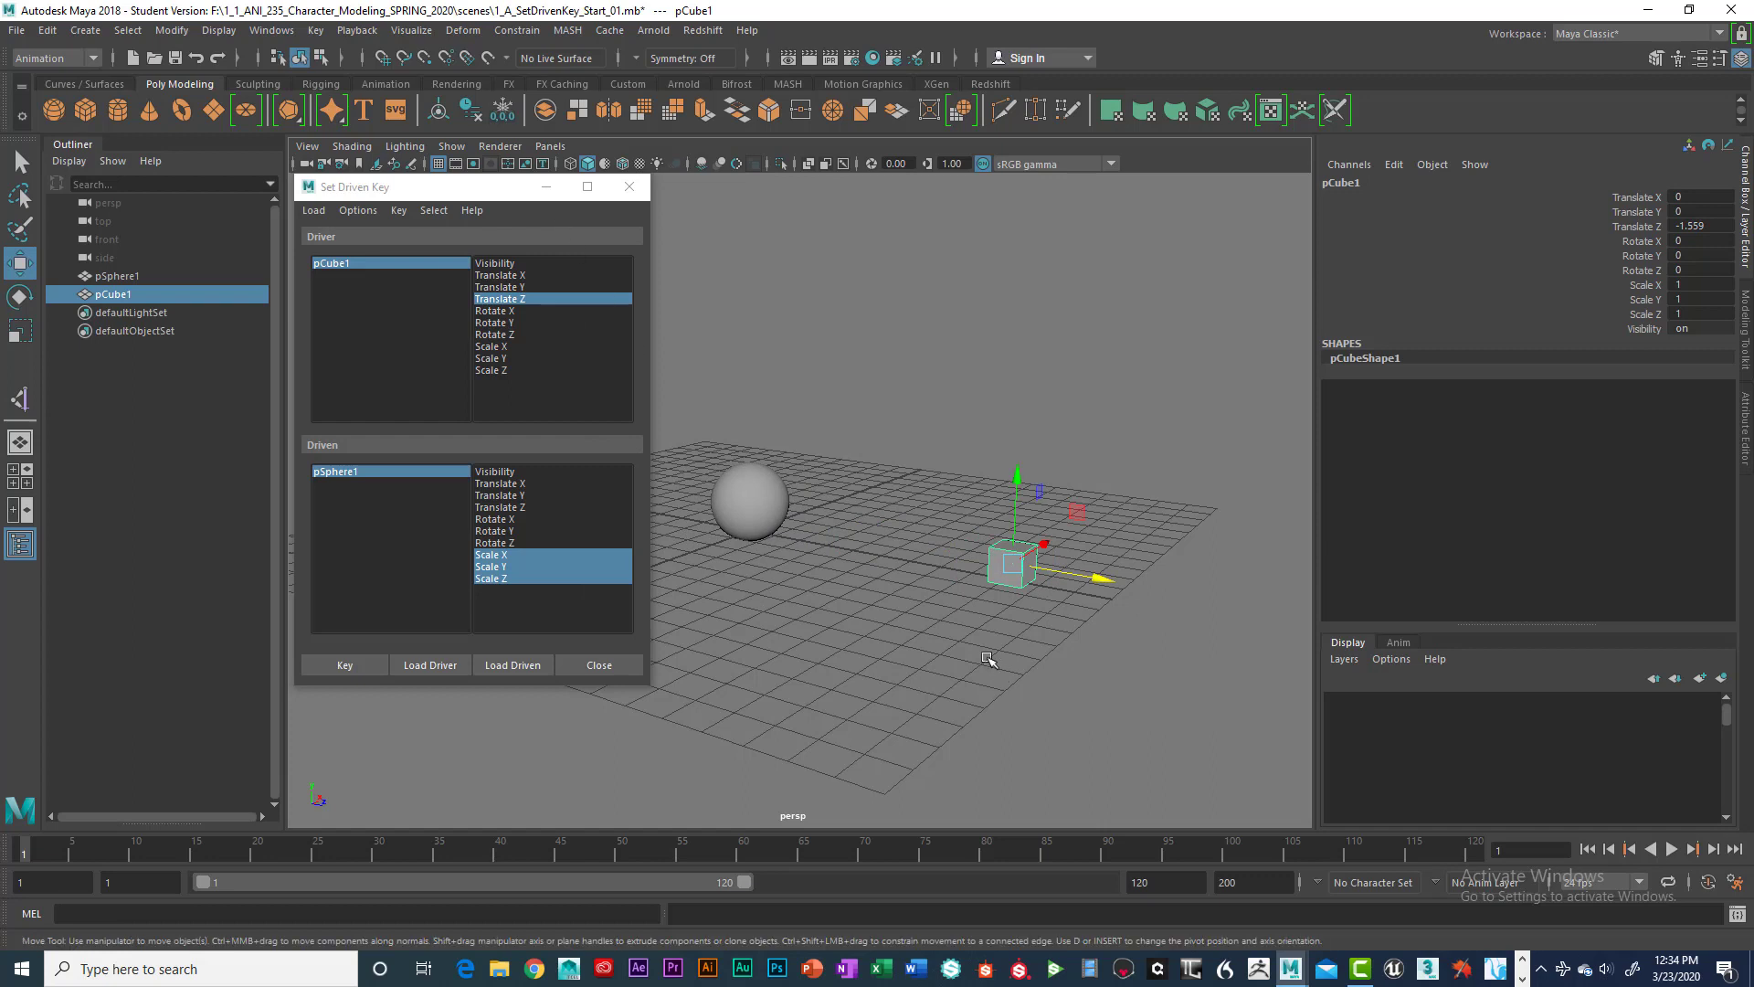
{"action": "left_click_drag", "start_coordinate": [1106, 585], "coordinate": [1040, 581]}
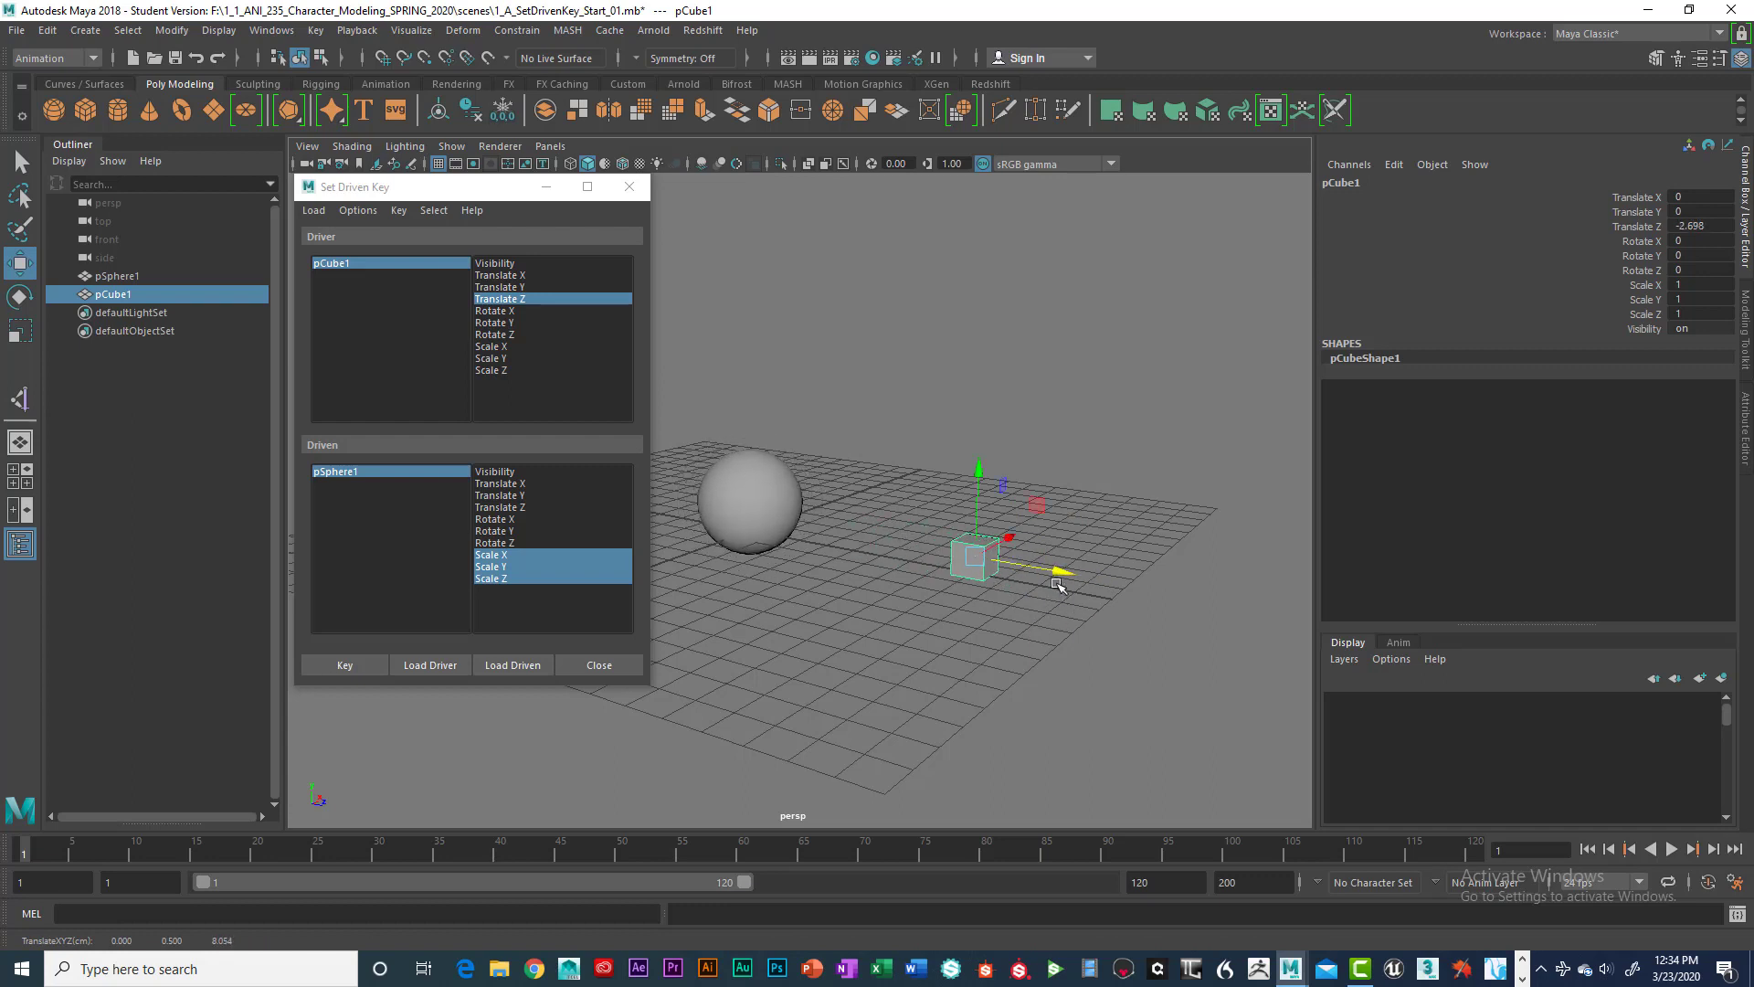
{"action": "left_click_drag", "start_coordinate": [1058, 585], "coordinate": [985, 561]}
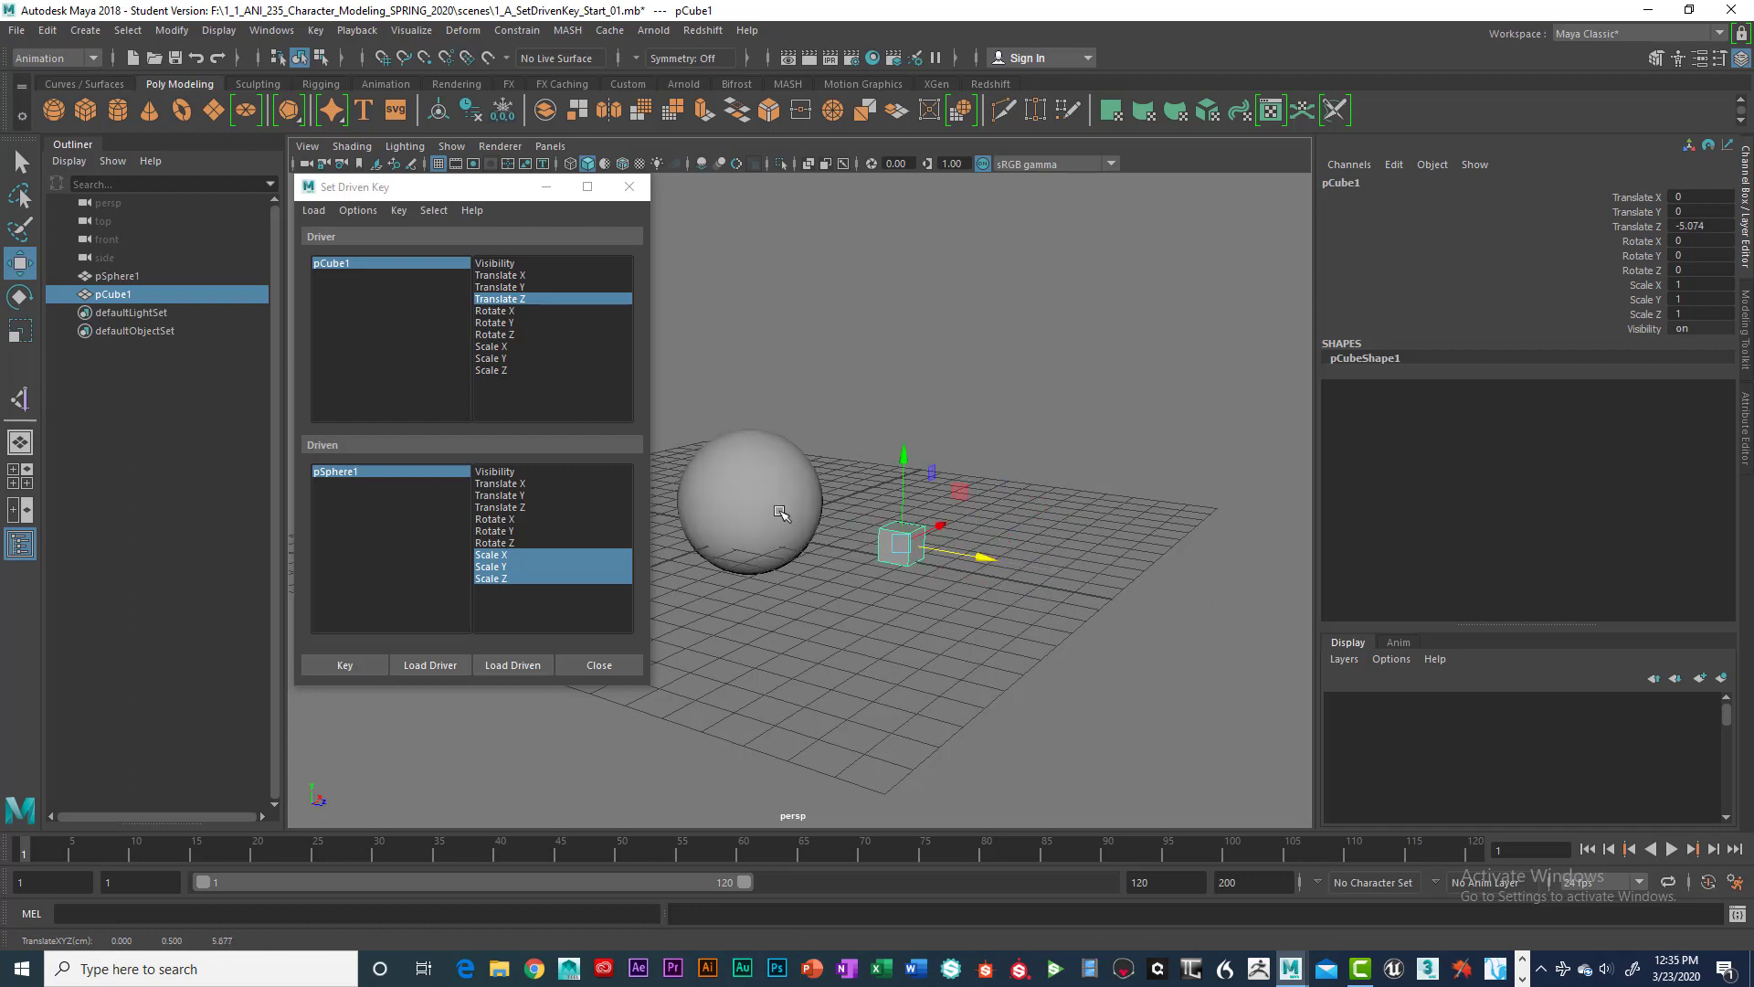
{"action": "left_click_drag", "start_coordinate": [981, 552], "coordinate": [1078, 661]}
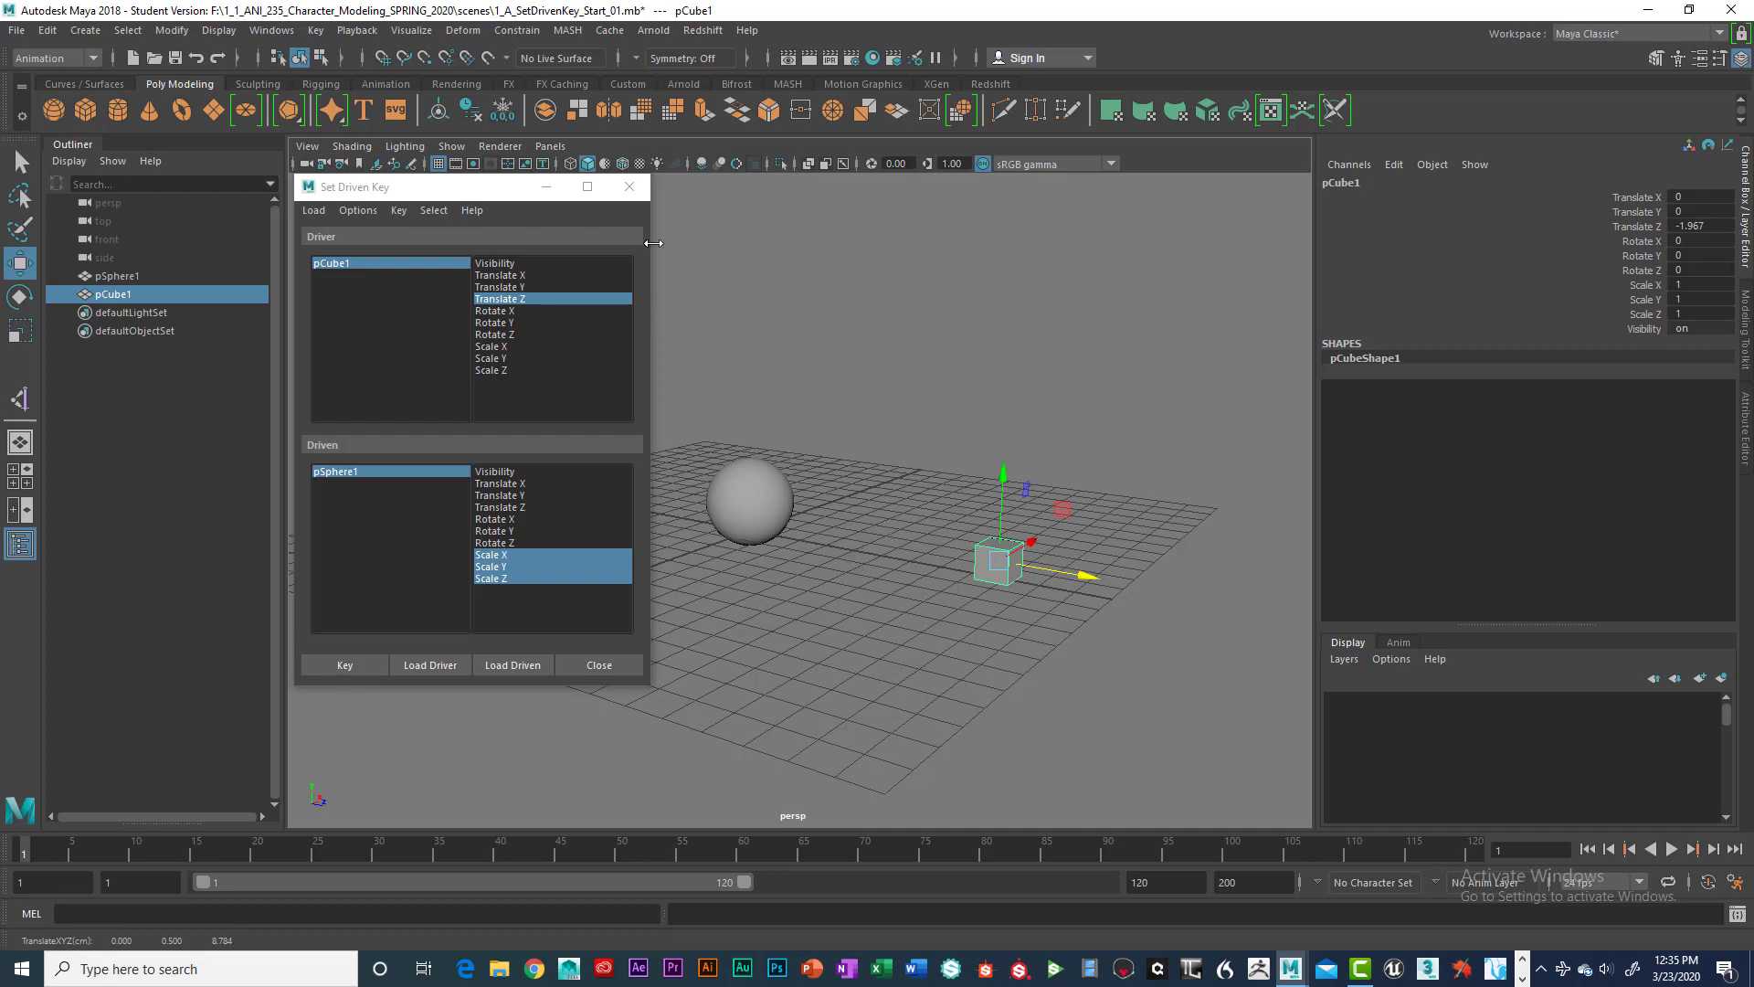
{"action": "left_click", "coordinate": [635, 187]}
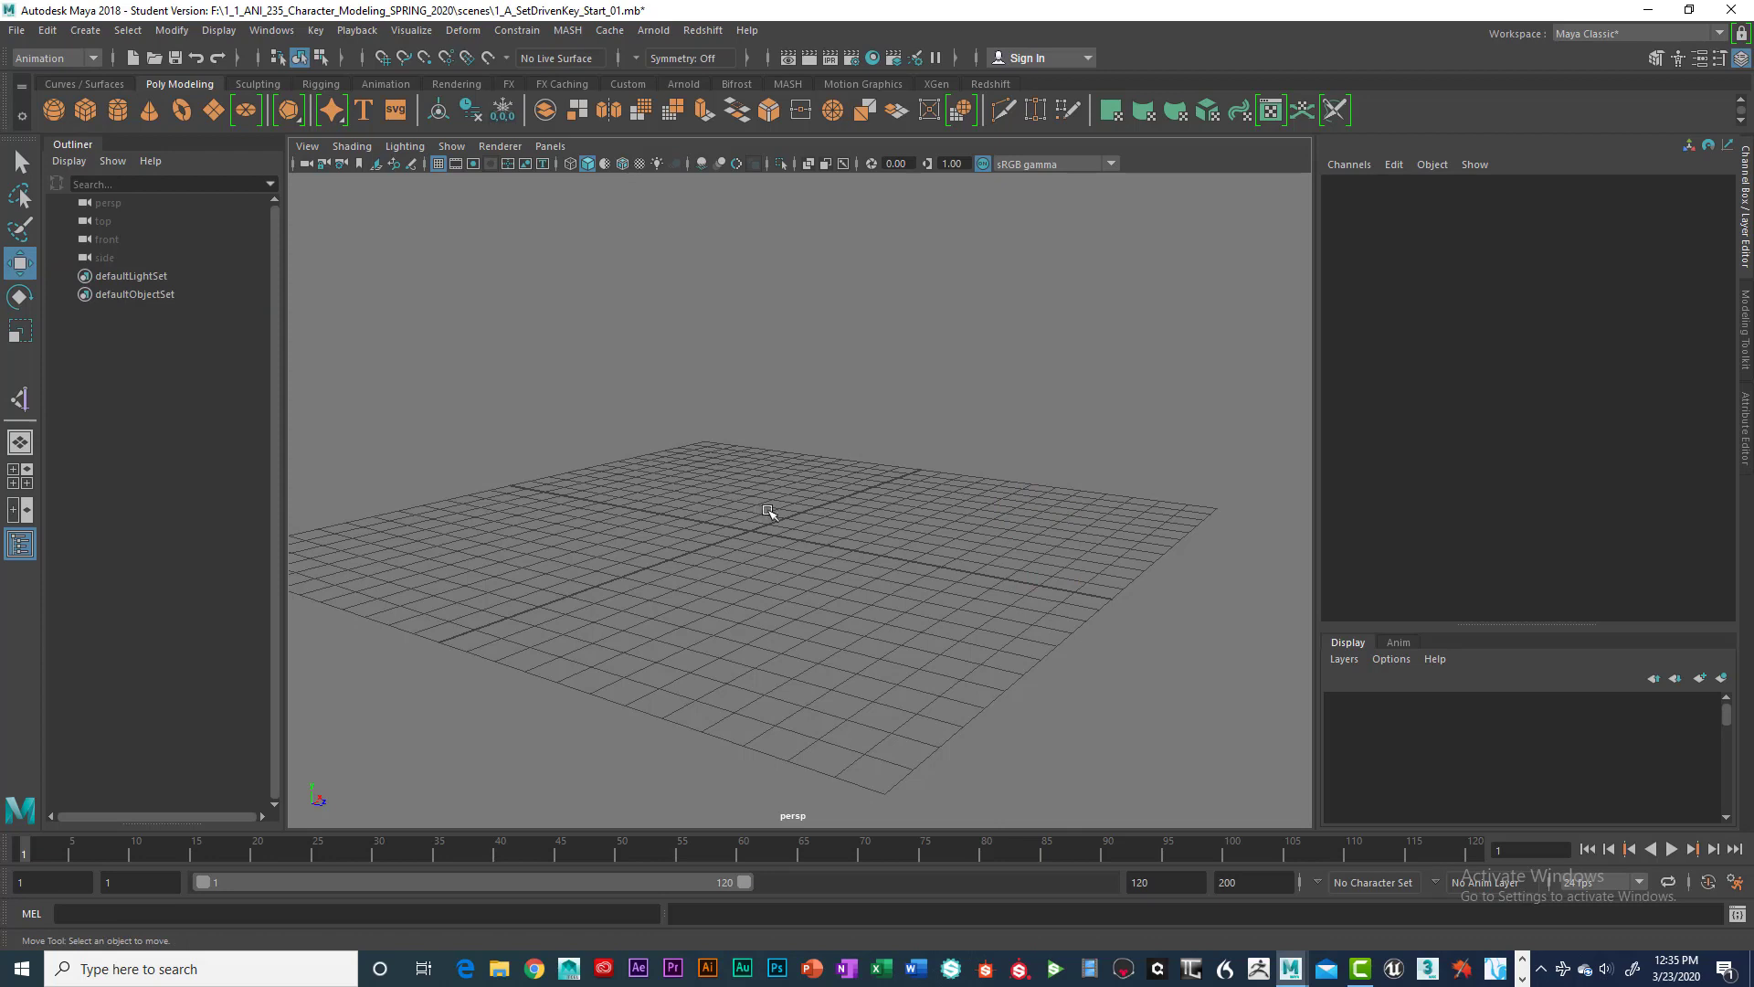
Step: Create a polygon sphere in an empty scene, set its Translate Y to 1 and deselect it
{"action": "left_click", "coordinate": [53, 110]}
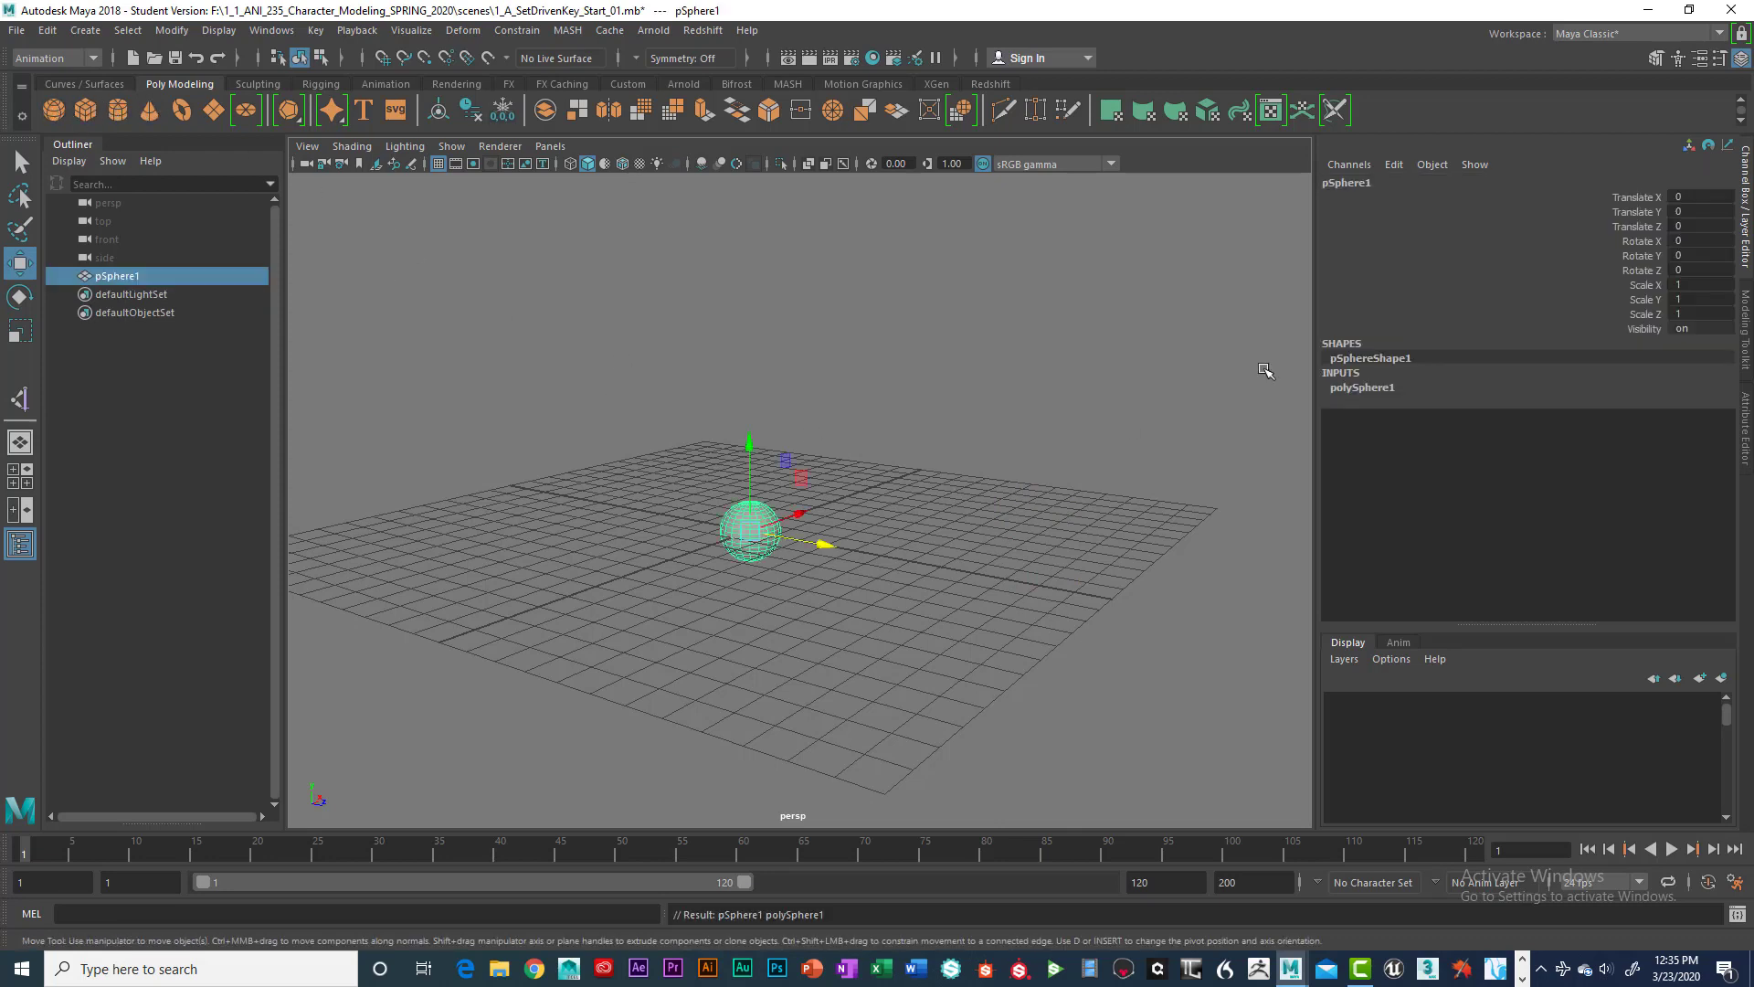
{"action": "left_click", "coordinate": [1687, 214]}
{"action": "type", "text": "1"}
{"action": "key", "text": "Return"}
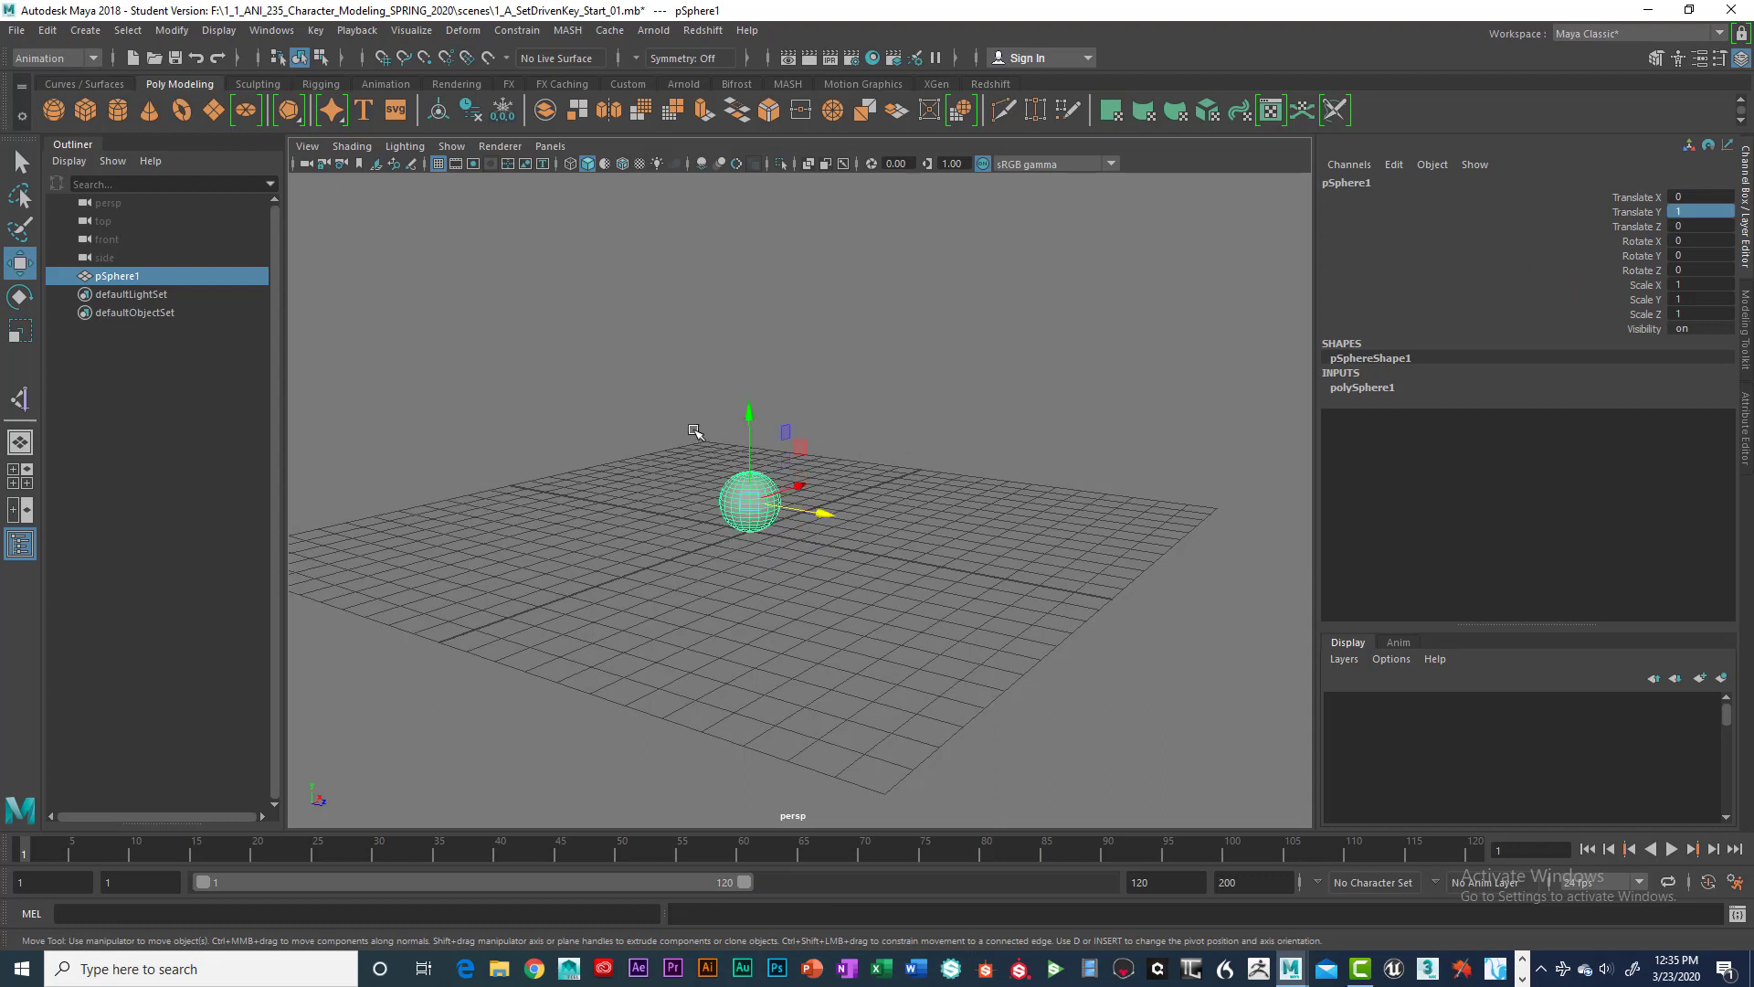
{"action": "left_click", "coordinate": [692, 428]}
Step: Create a NURBS circle and move it away from the sphere along Z to about 7.59
{"action": "left_click", "coordinate": [85, 83]}
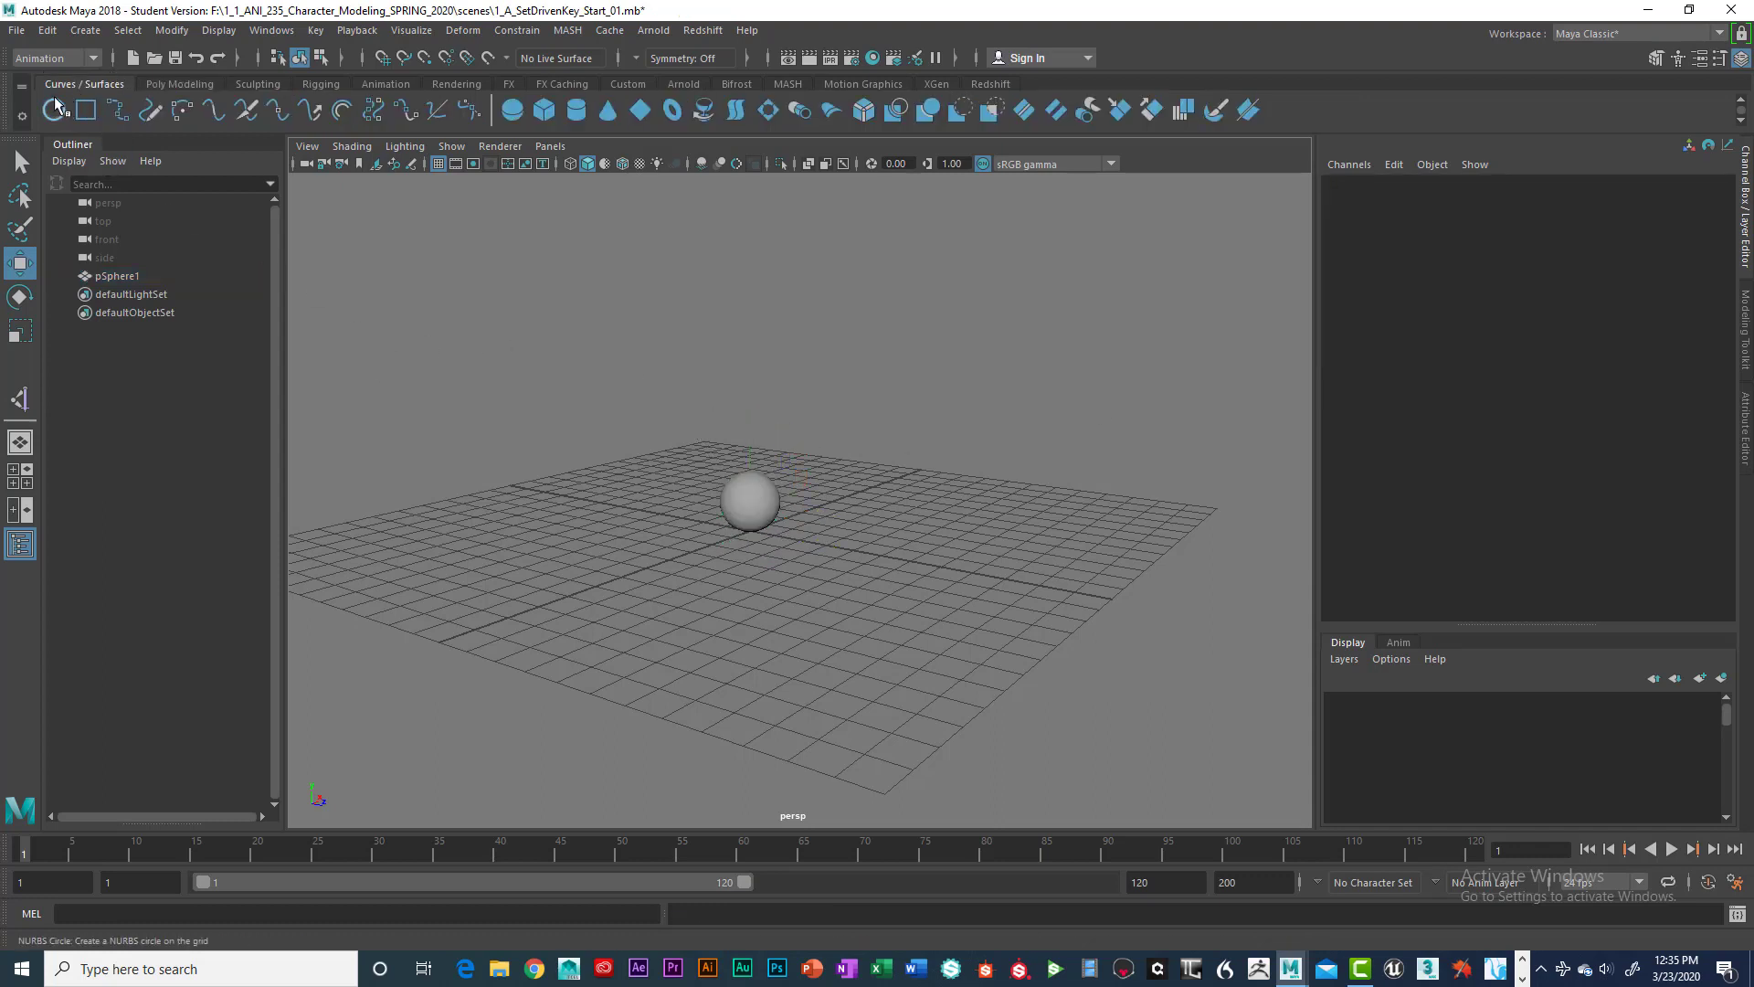
{"action": "left_click", "coordinate": [55, 108]}
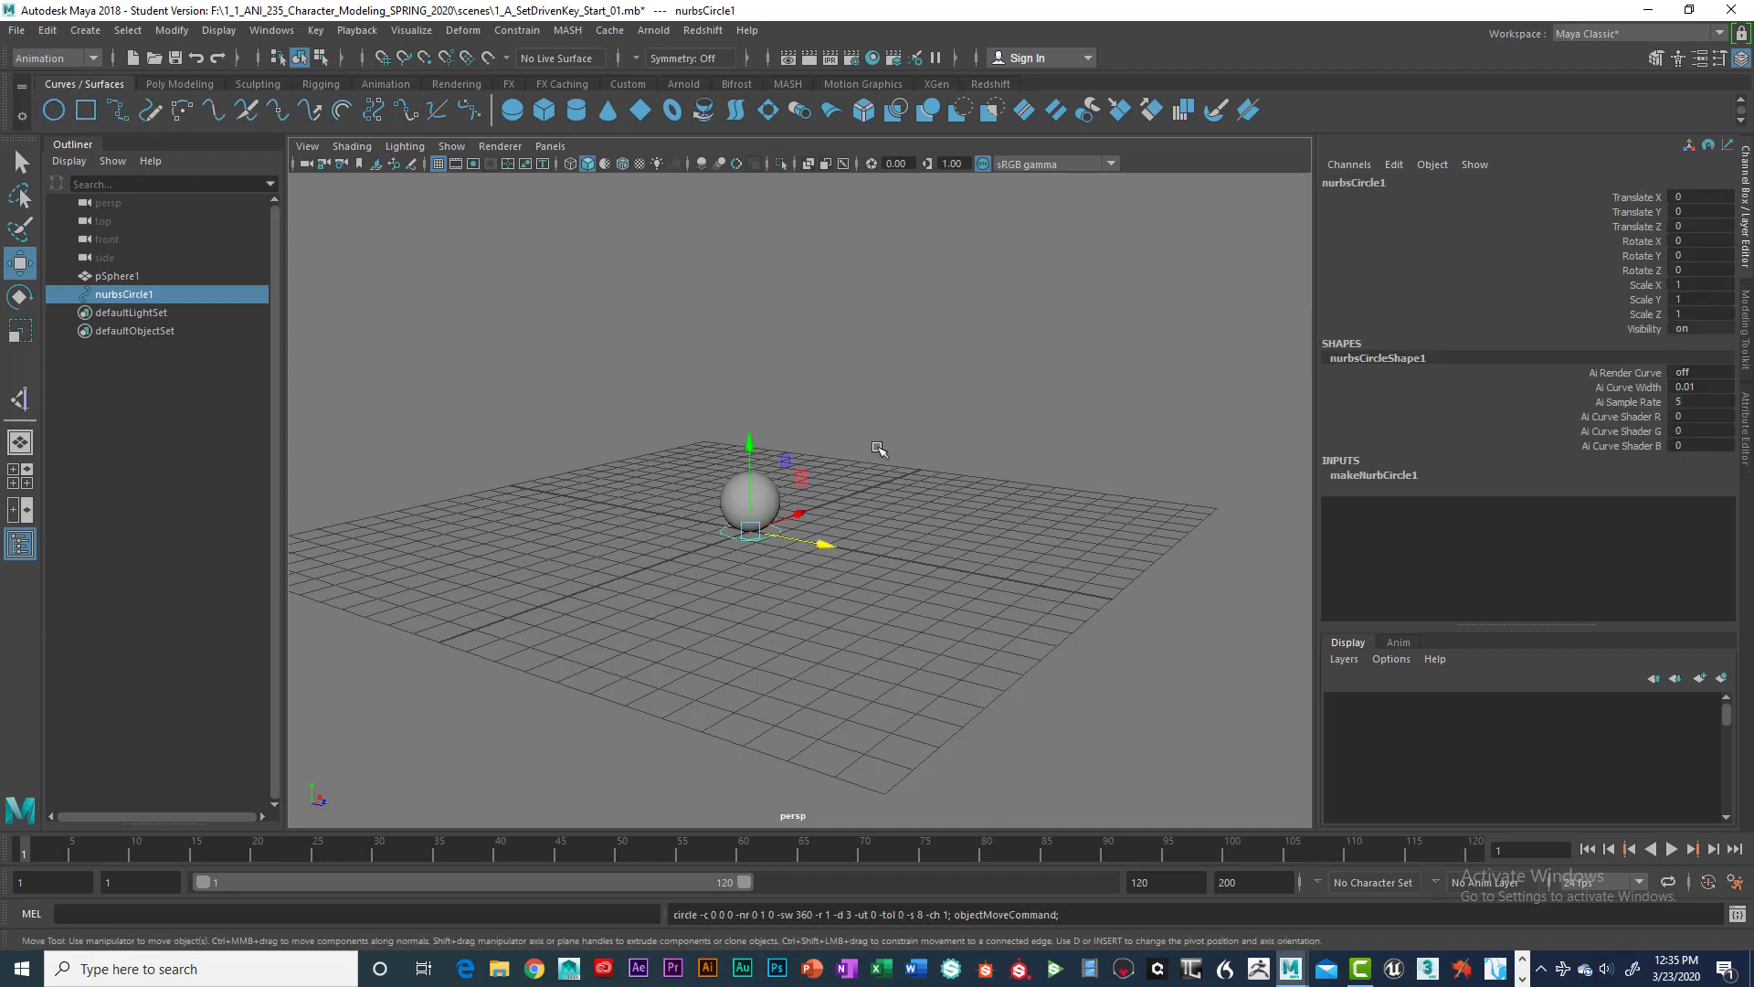
{"action": "left_click_drag", "start_coordinate": [820, 539], "coordinate": [1058, 605]}
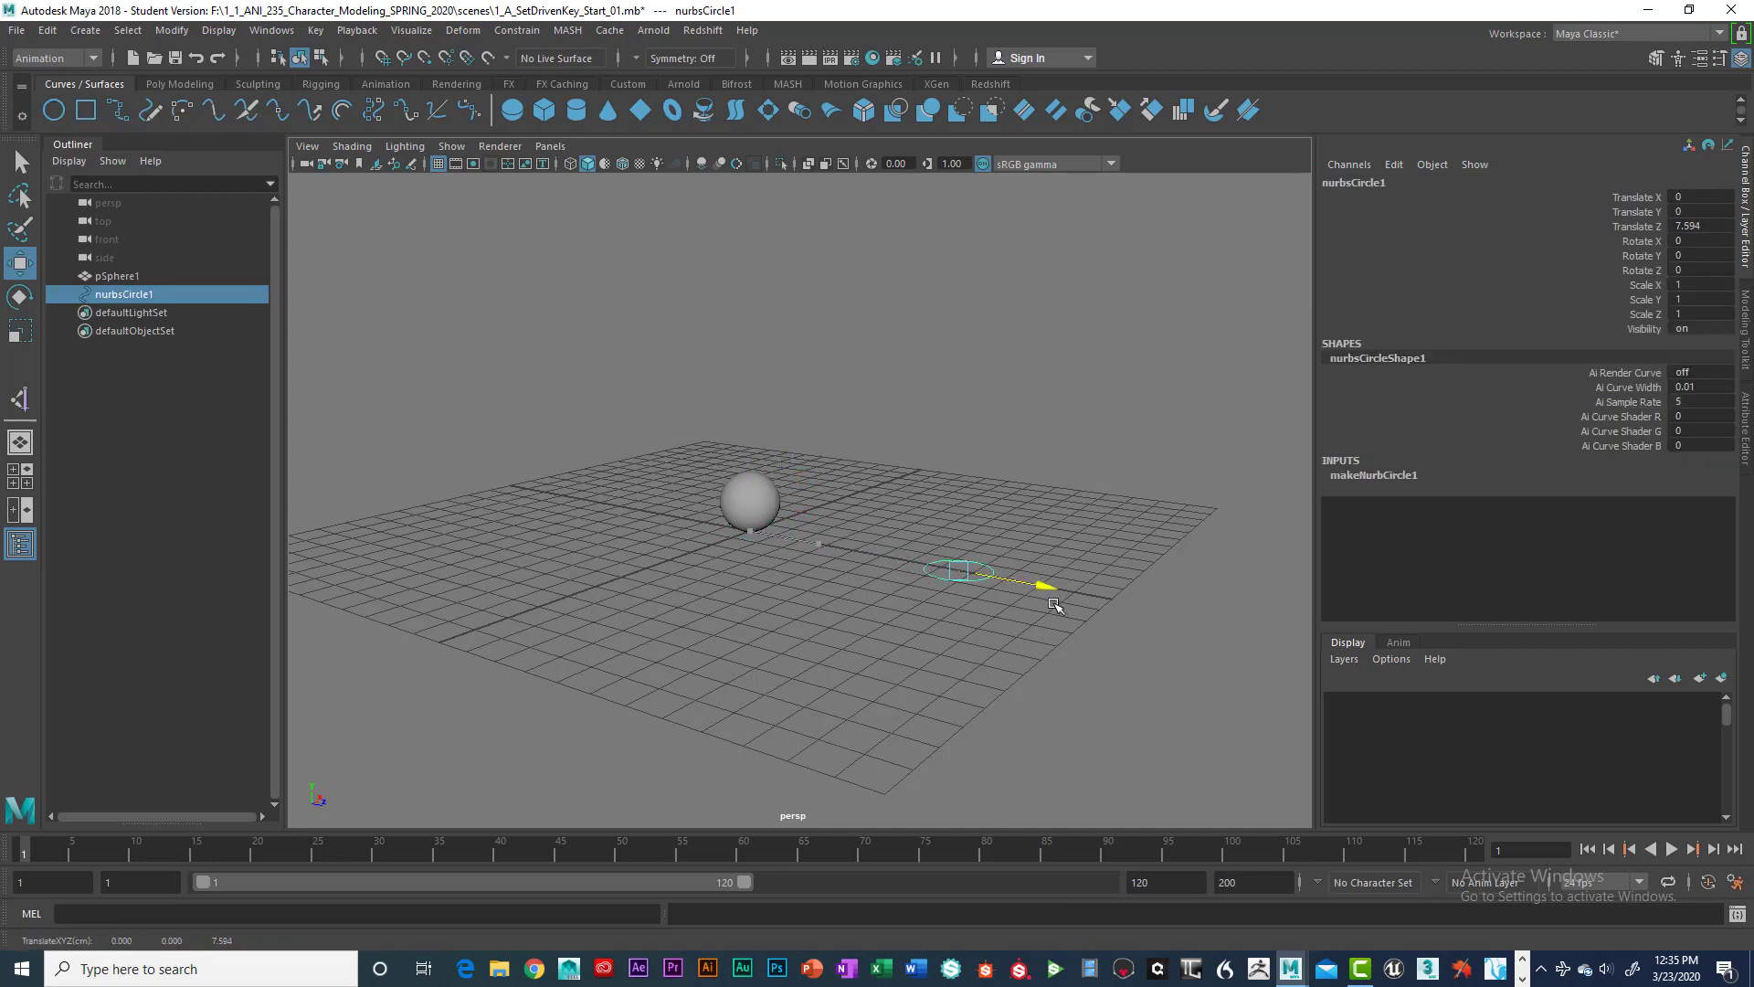
Step: Rotate the NURBS circle about Z and set its Rotate Z to exactly 90
{"action": "key", "text": "e"}
{"action": "left_click_drag", "start_coordinate": [951, 498], "coordinate": [917, 618]}
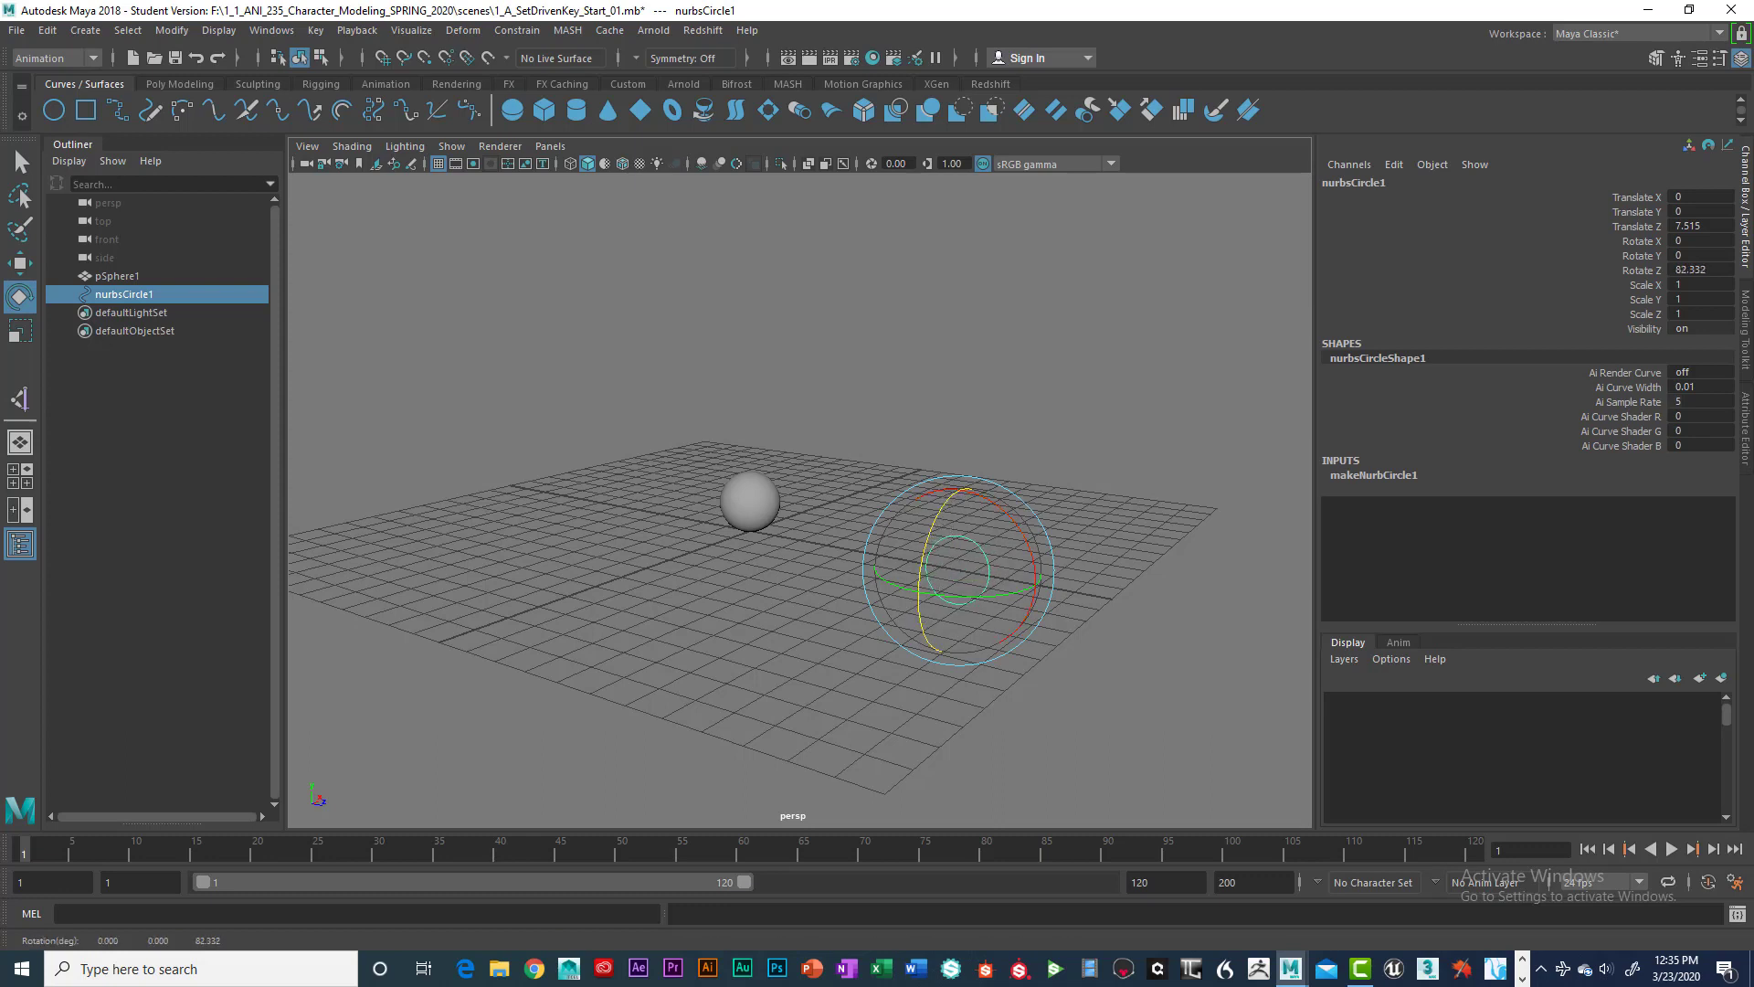
{"action": "double_click", "coordinate": [1720, 271]}
{"action": "type", "text": "90"}
{"action": "key", "text": "Return"}
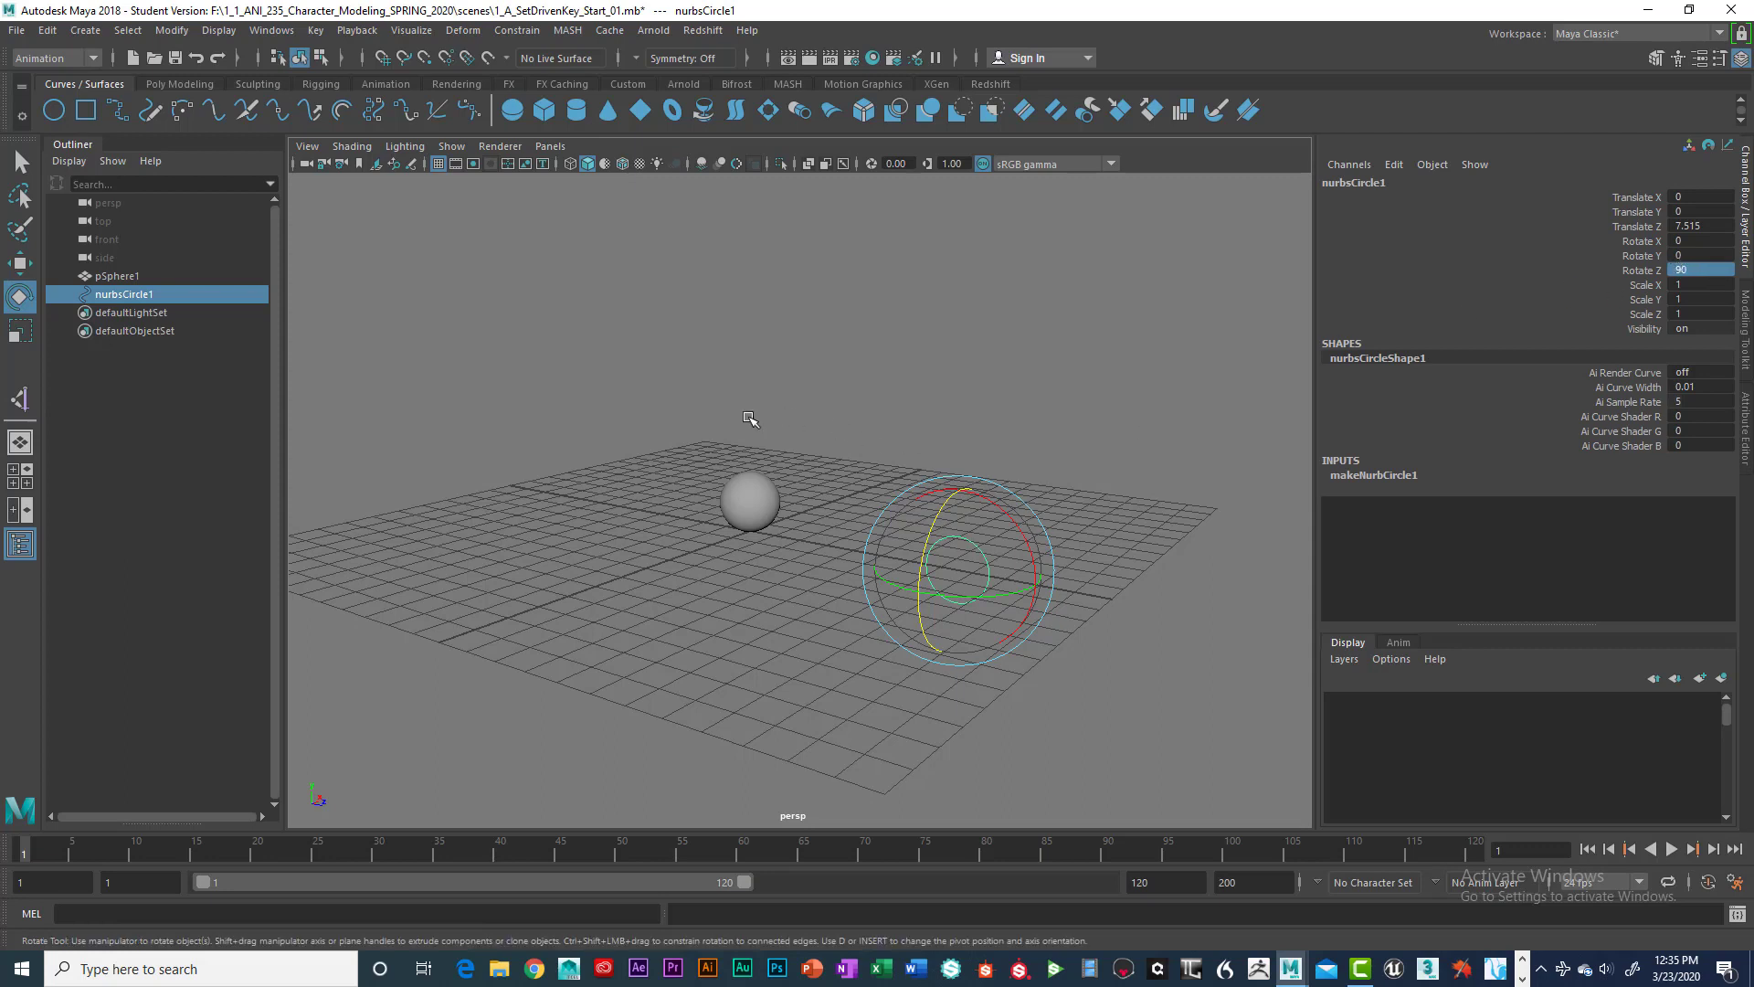
Step: Raise the NURBS circle above the grid and set its Translate Y to 1
{"action": "key", "text": "w"}
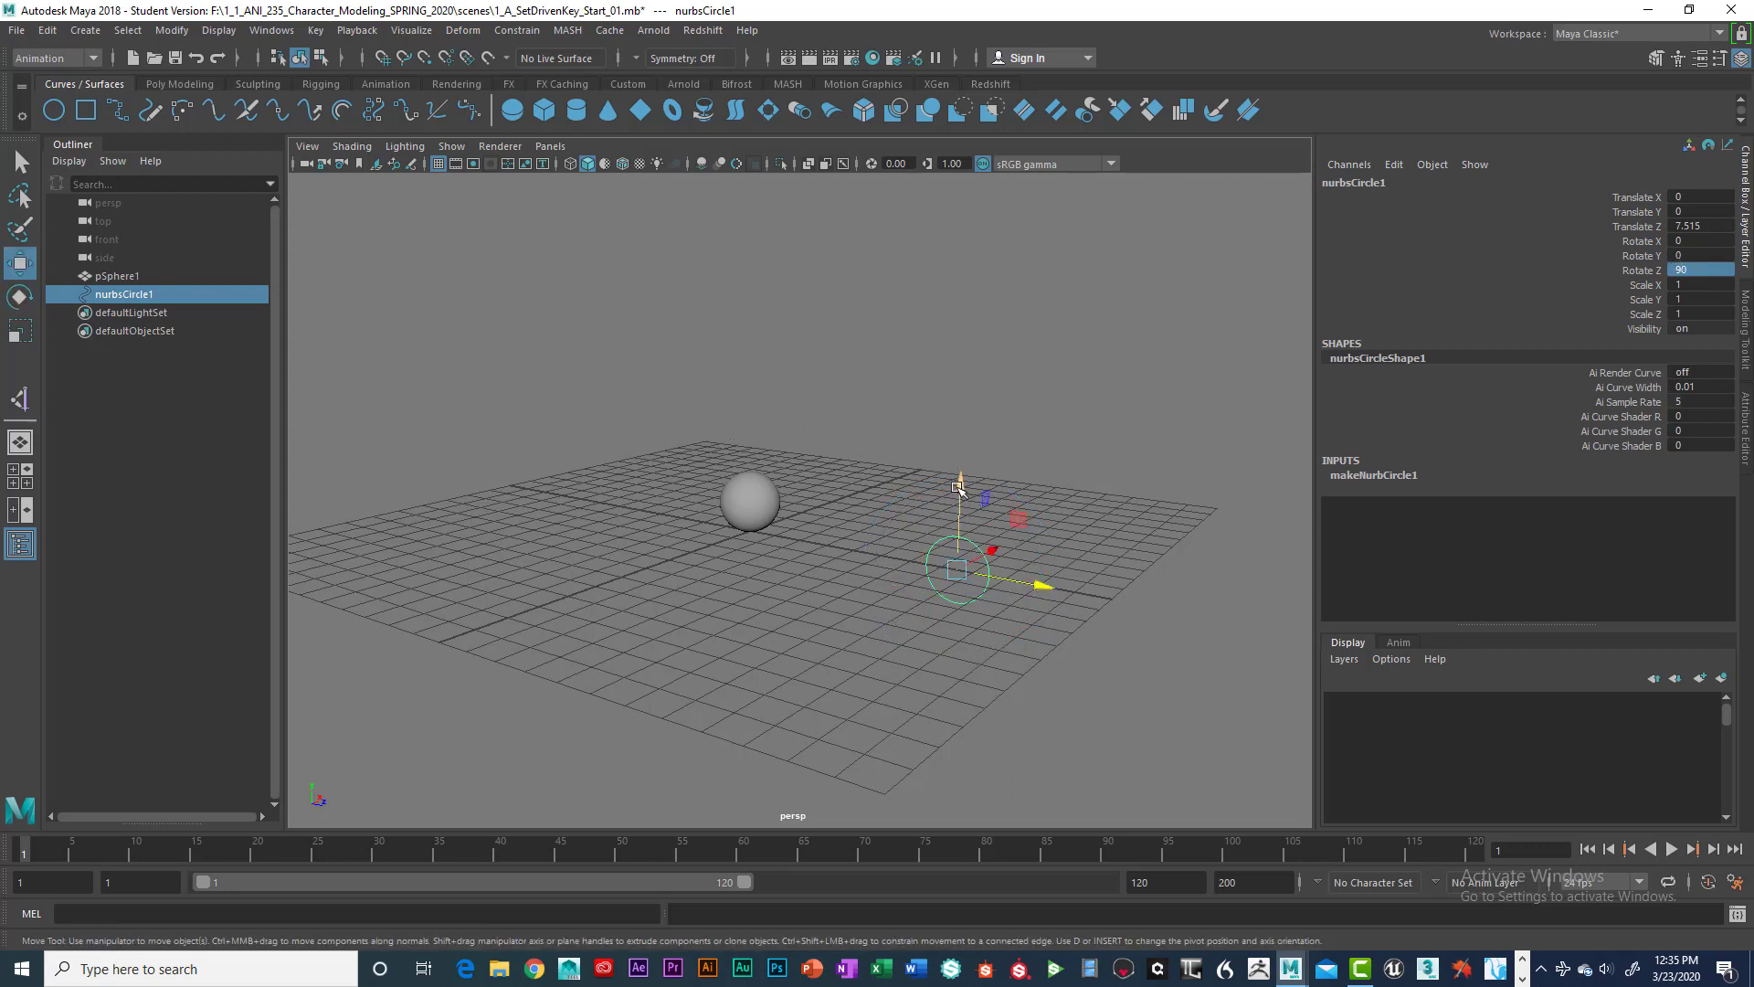
{"action": "left_click_drag", "start_coordinate": [962, 486], "coordinate": [968, 457]}
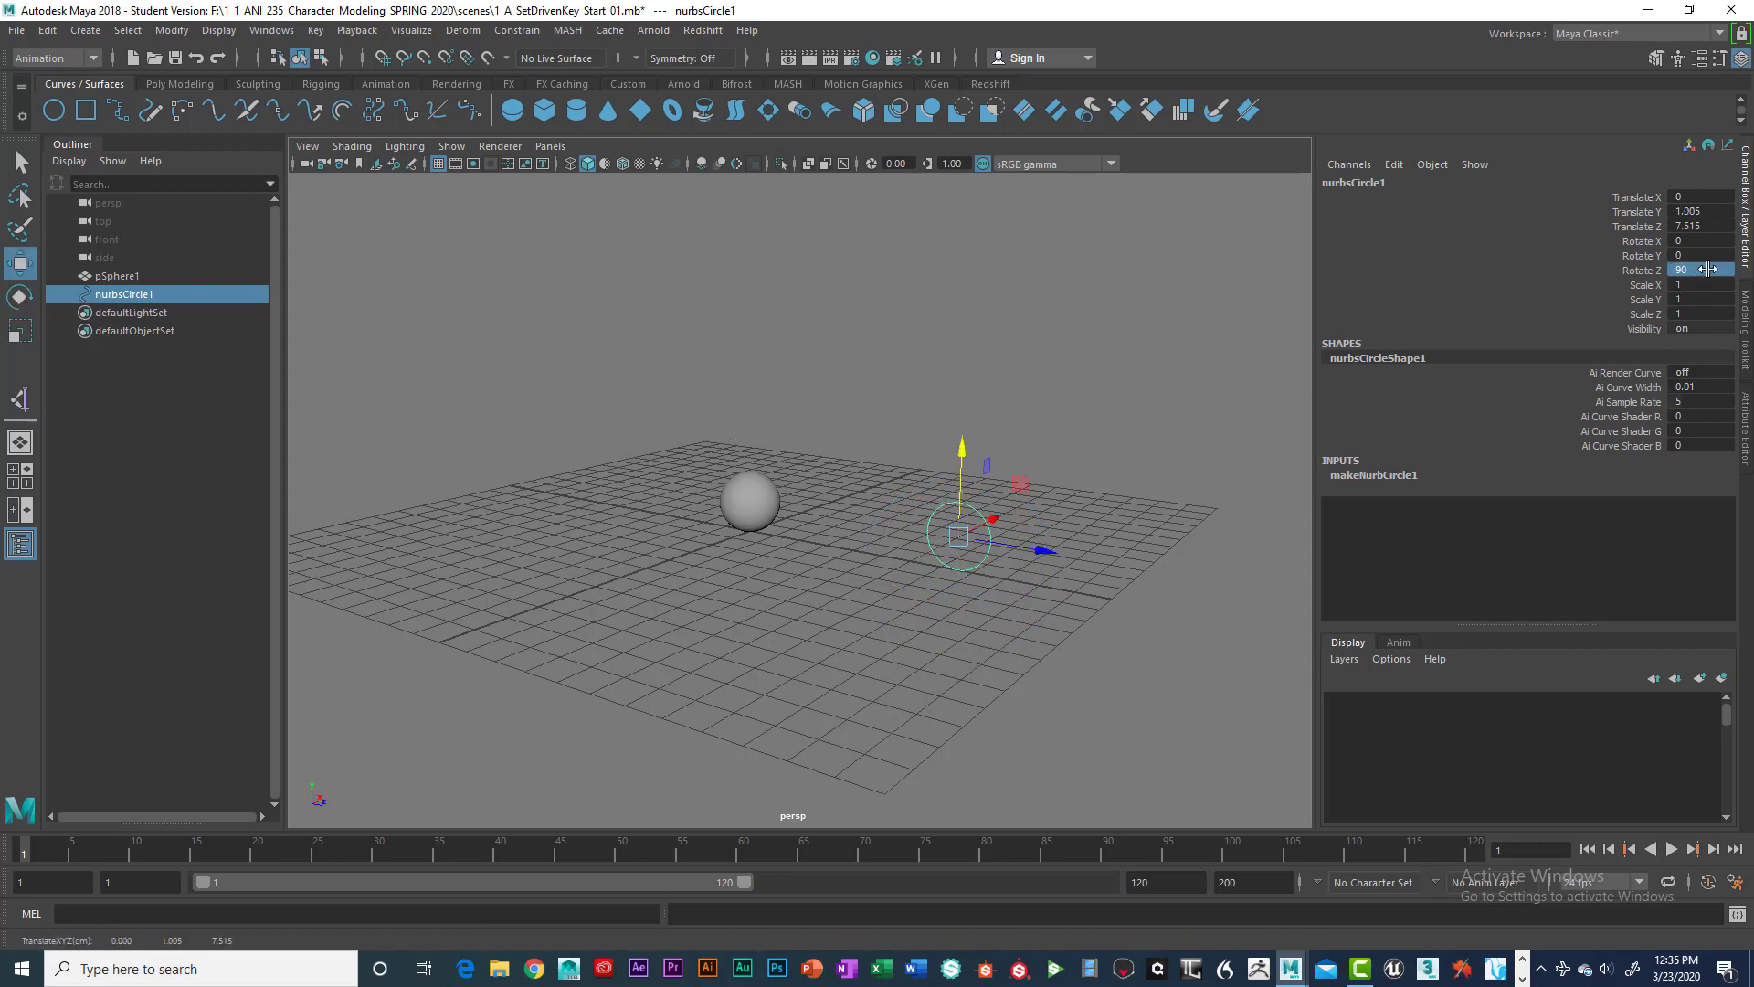
{"action": "left_click", "coordinate": [1707, 212]}
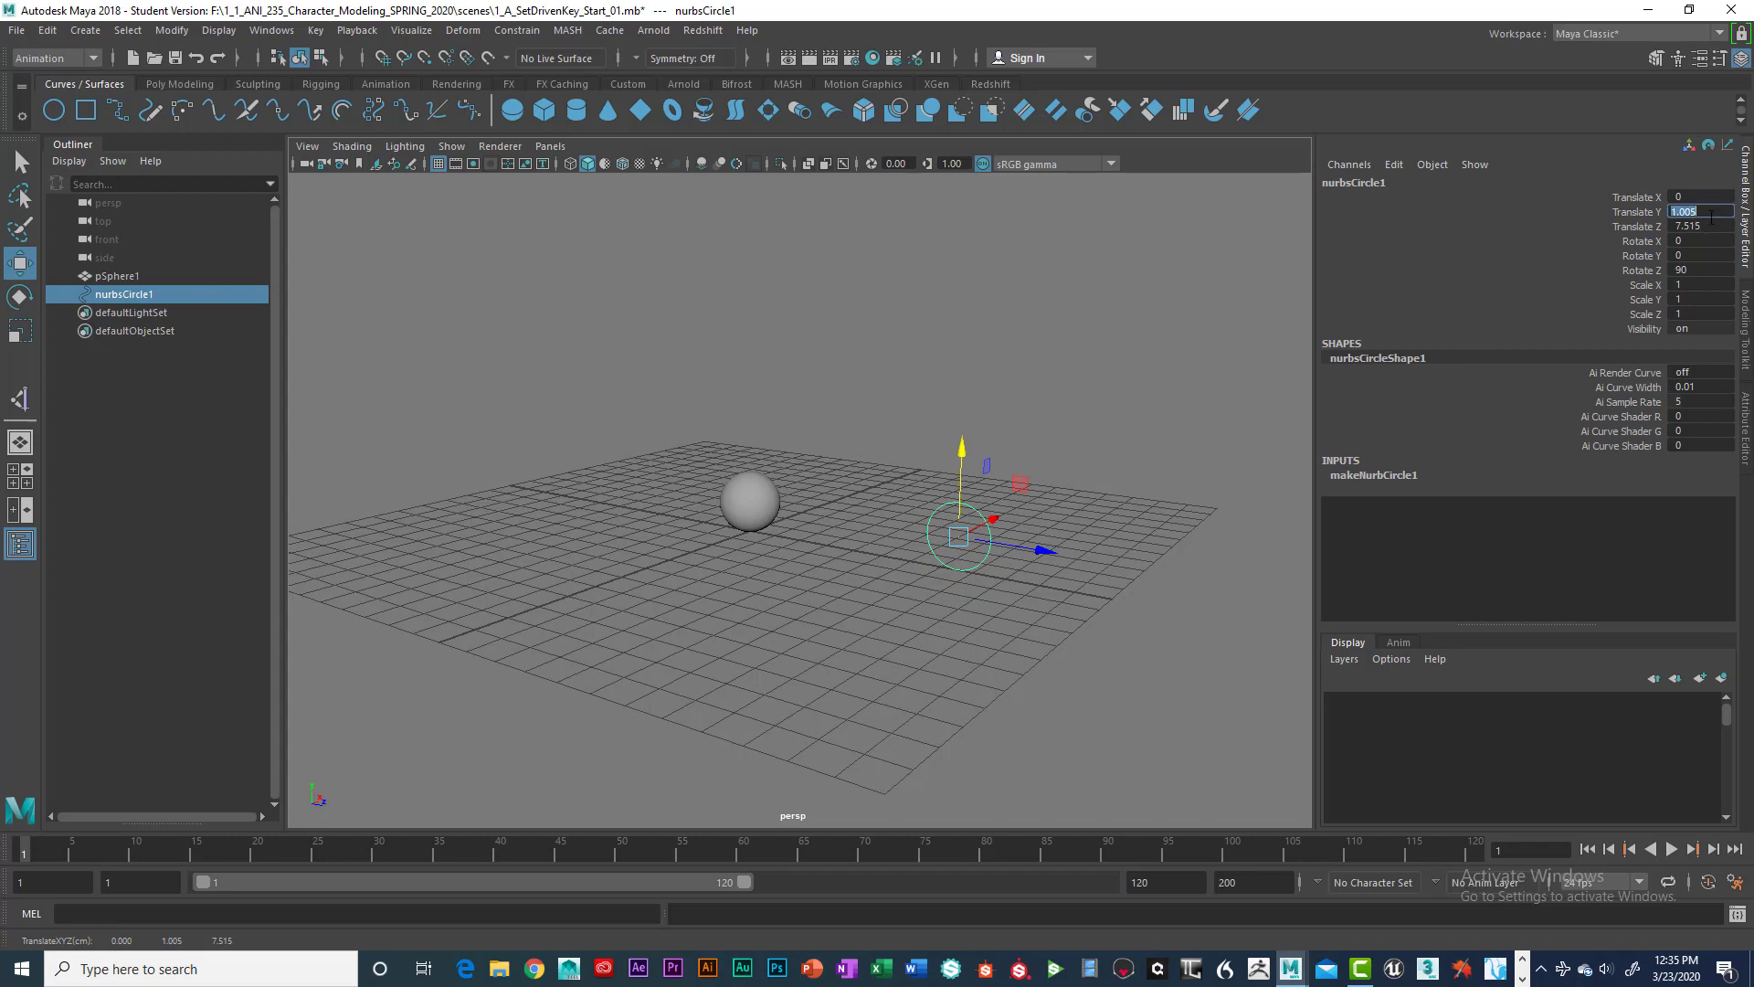
{"action": "type", "text": "1"}
{"action": "key", "text": "Return"}
Step: Delete the history and freeze the transformations of both the sphere and the NURBS circle
{"action": "left_click_drag", "start_coordinate": [654, 363], "coordinate": [1075, 620]}
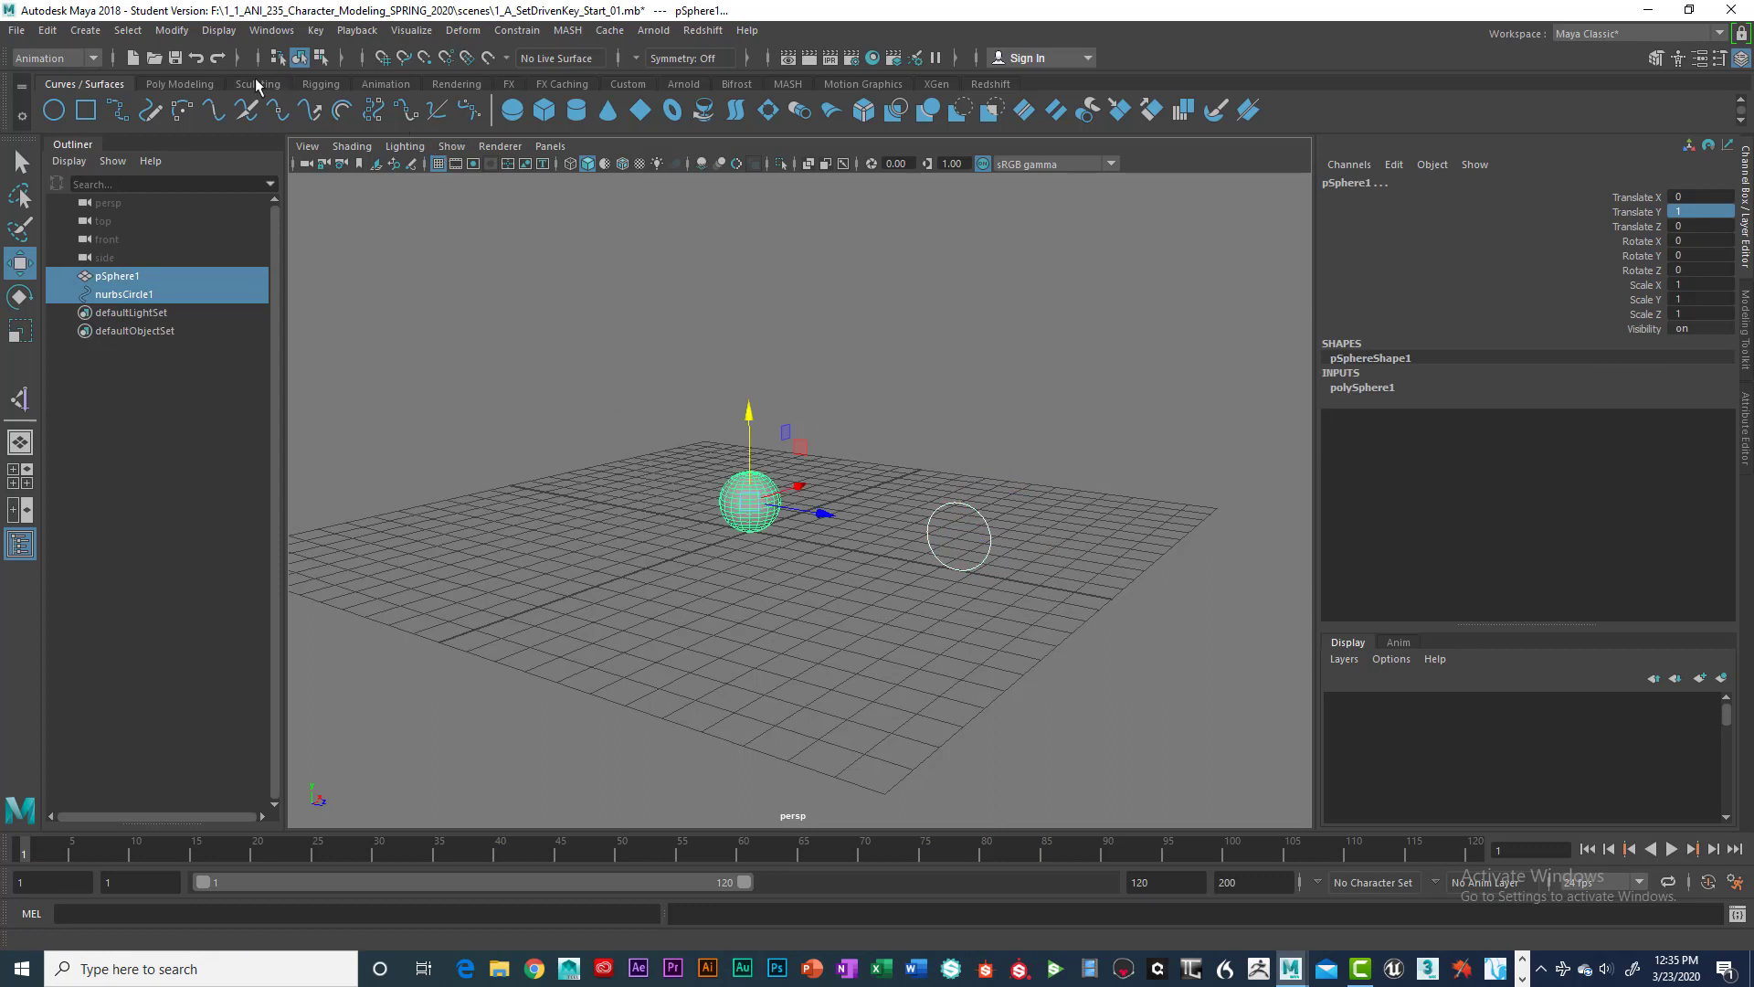
{"action": "left_click", "coordinate": [190, 85]}
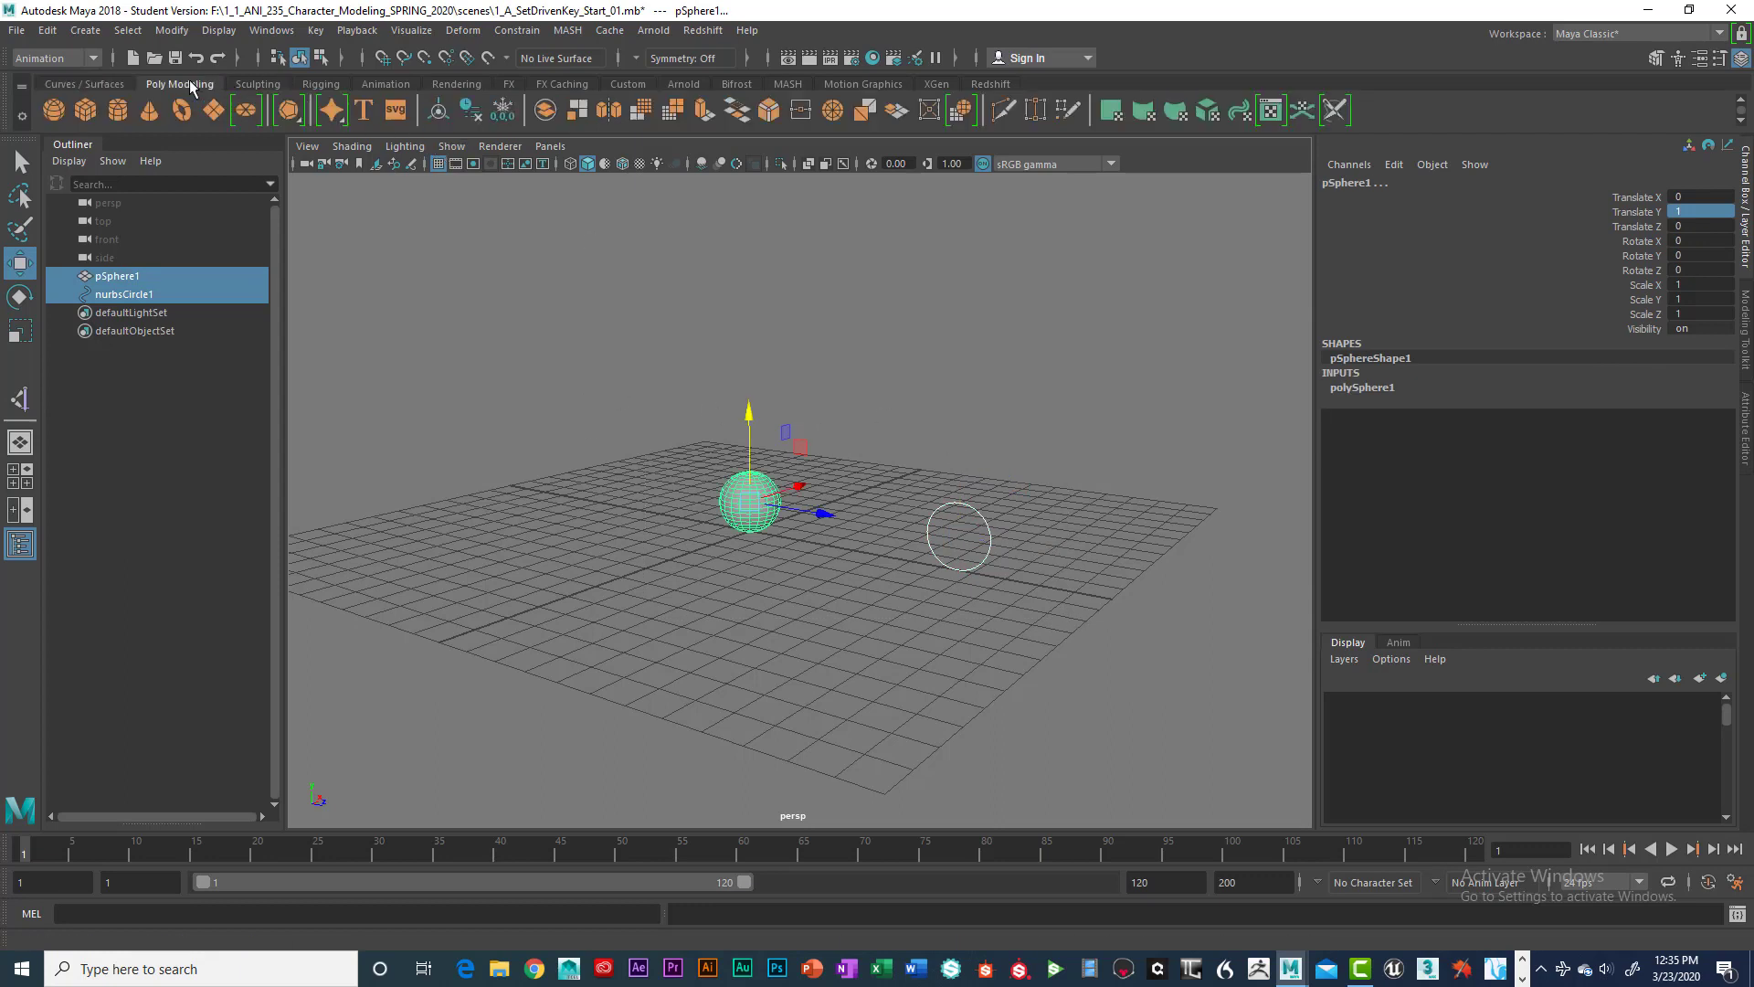
{"action": "left_click", "coordinate": [471, 111]}
{"action": "left_click", "coordinate": [504, 112]}
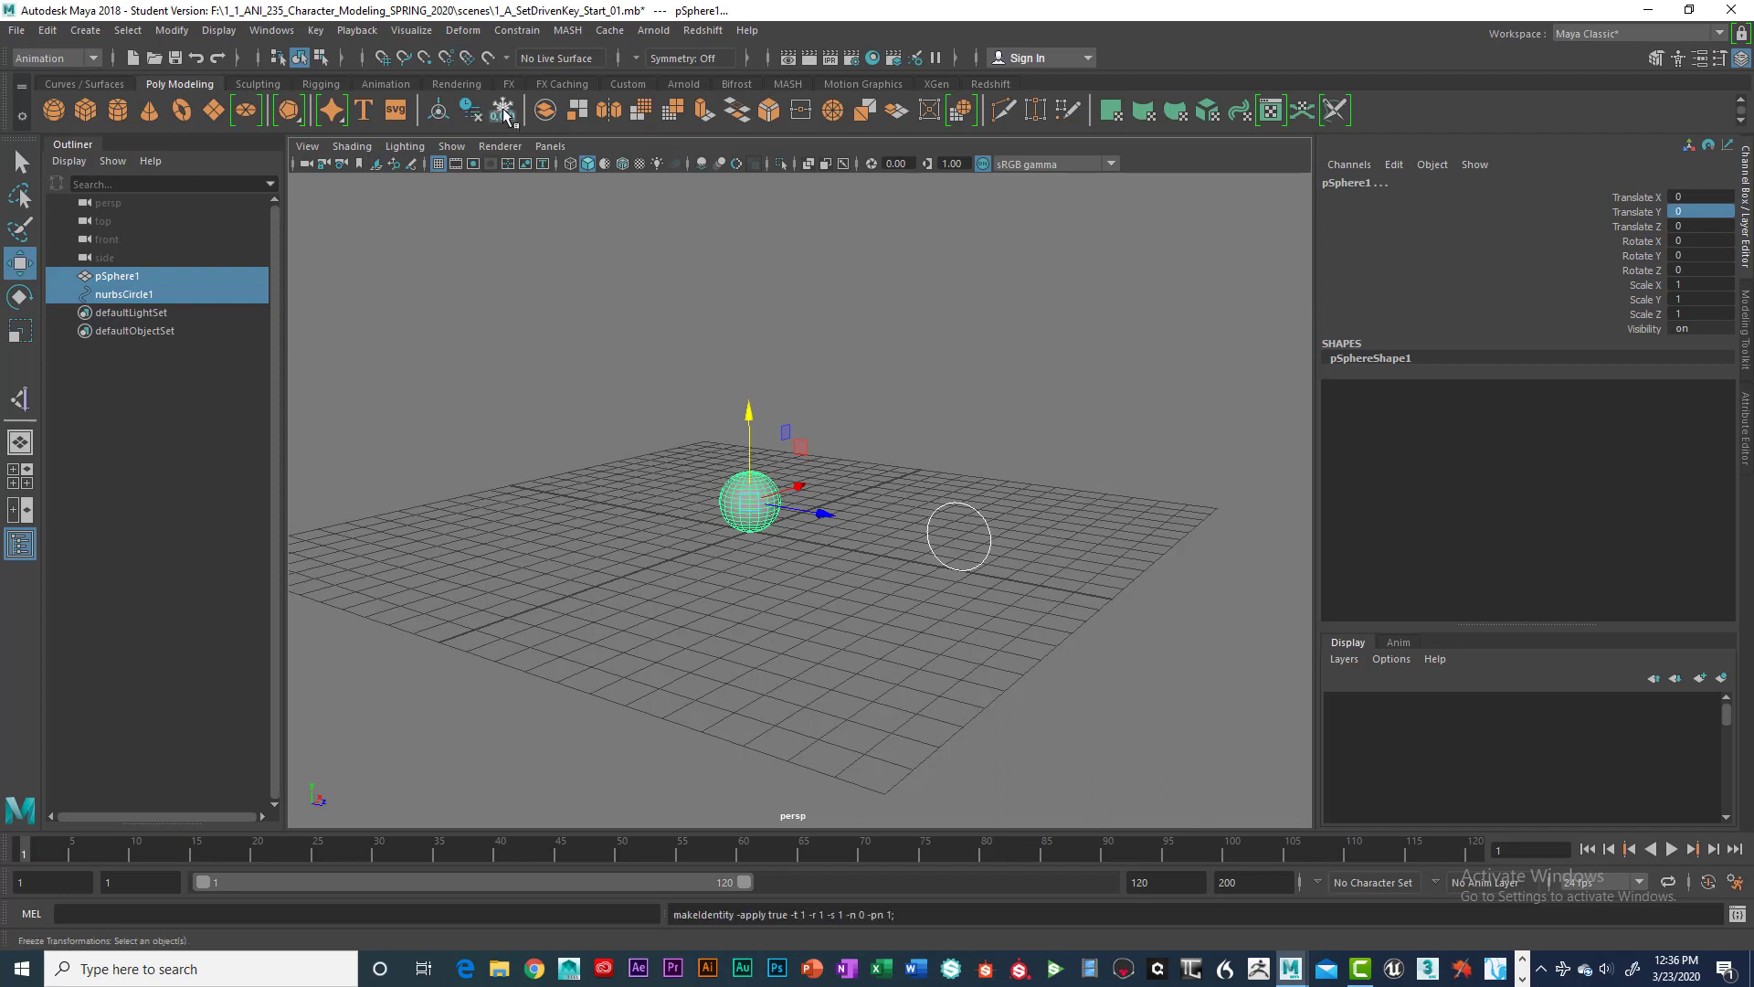
Step: Select the sphere and the NURBS circle in turn to examine their transform channels
{"action": "left_click", "coordinate": [960, 505]}
{"action": "left_click", "coordinate": [749, 501]}
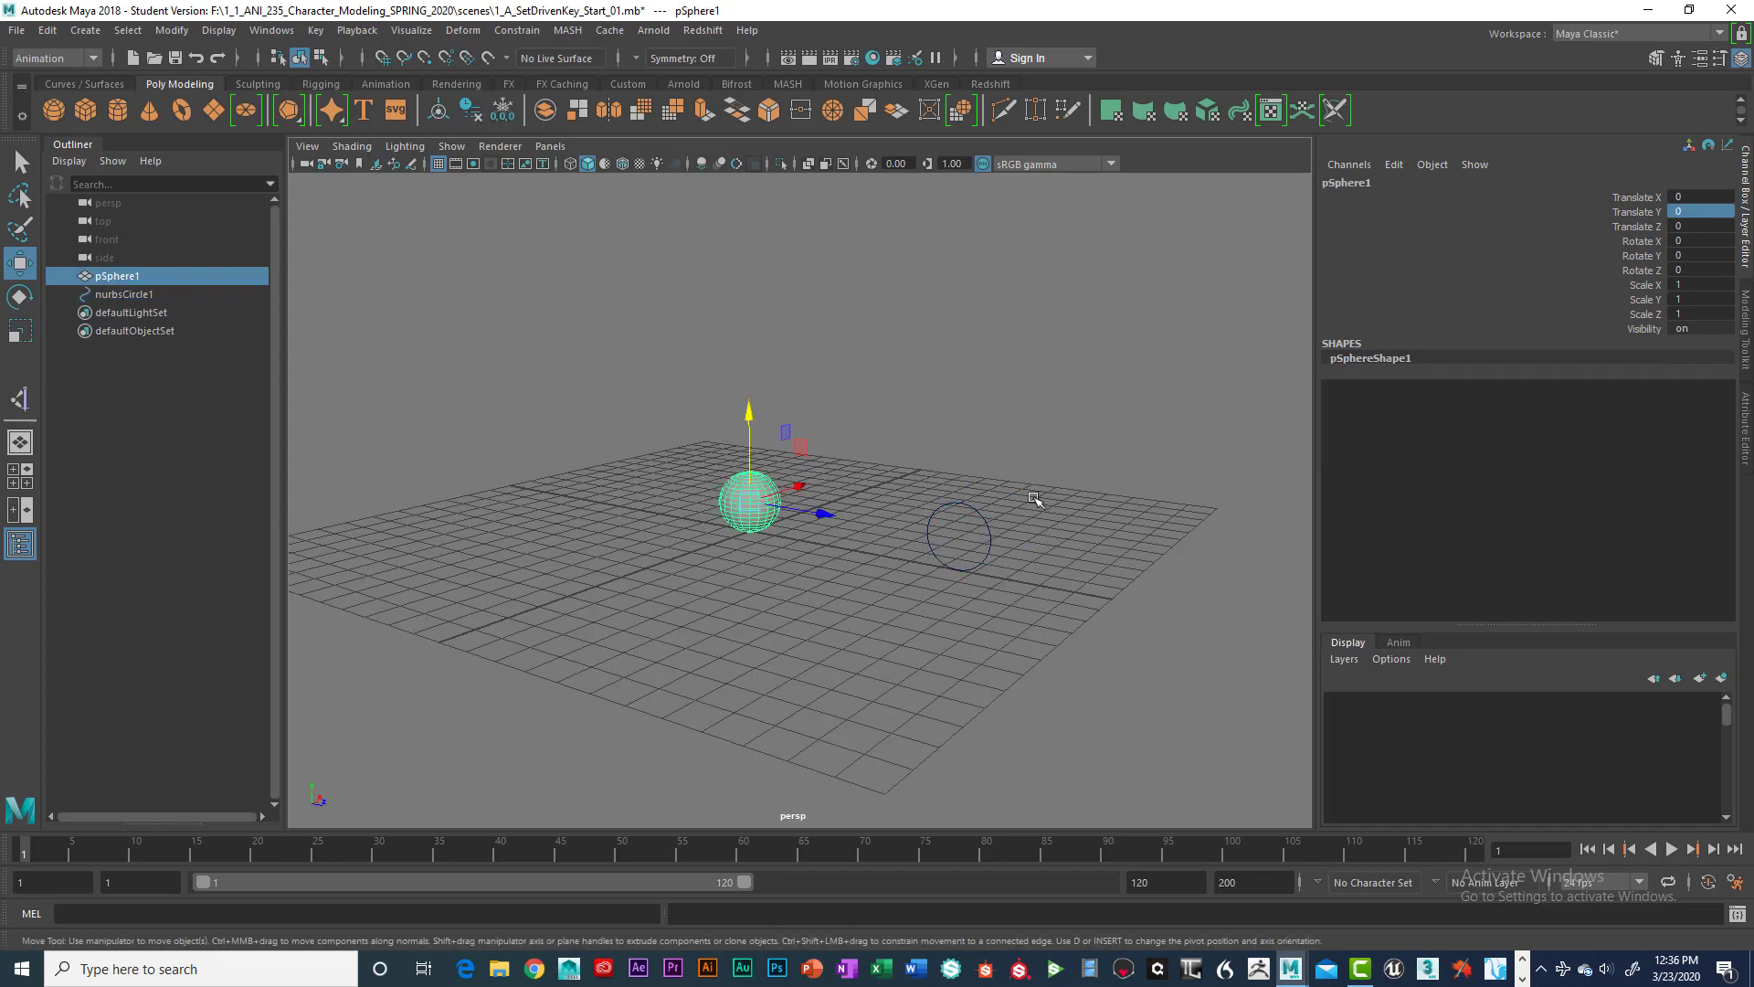
{"action": "left_click", "coordinate": [977, 554]}
{"action": "left_click", "coordinate": [751, 484]}
{"action": "left_click", "coordinate": [982, 528]}
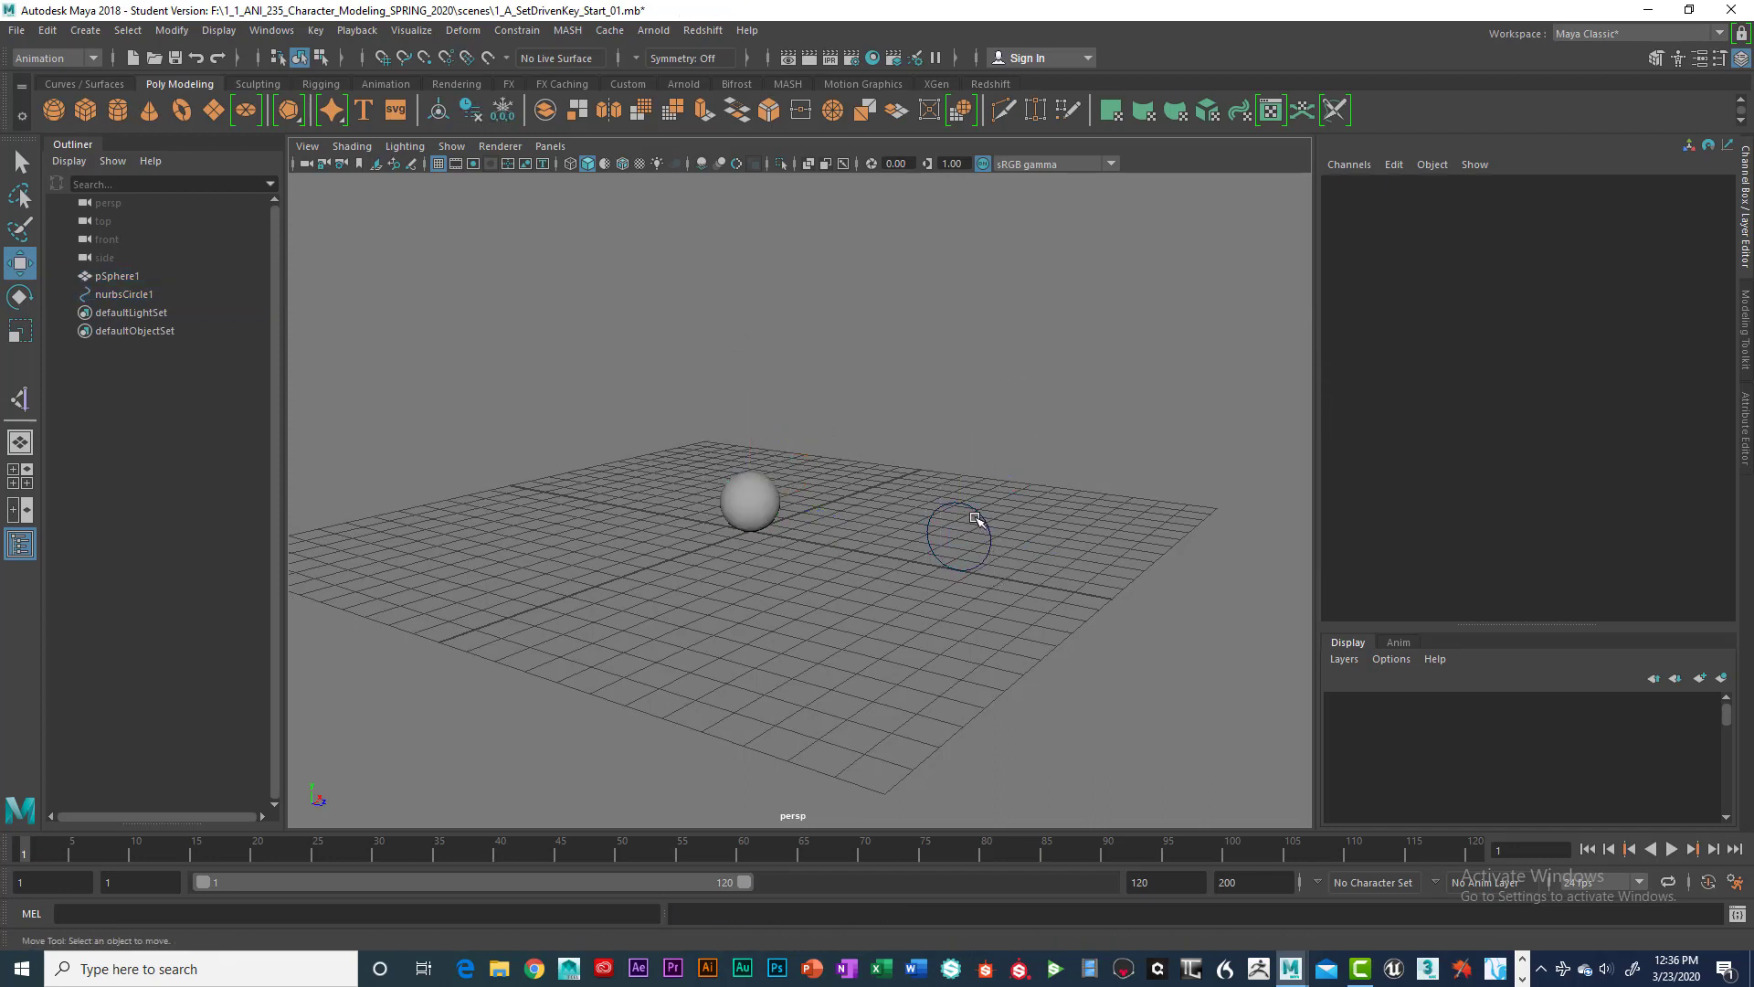
{"action": "left_click", "coordinate": [974, 506]}
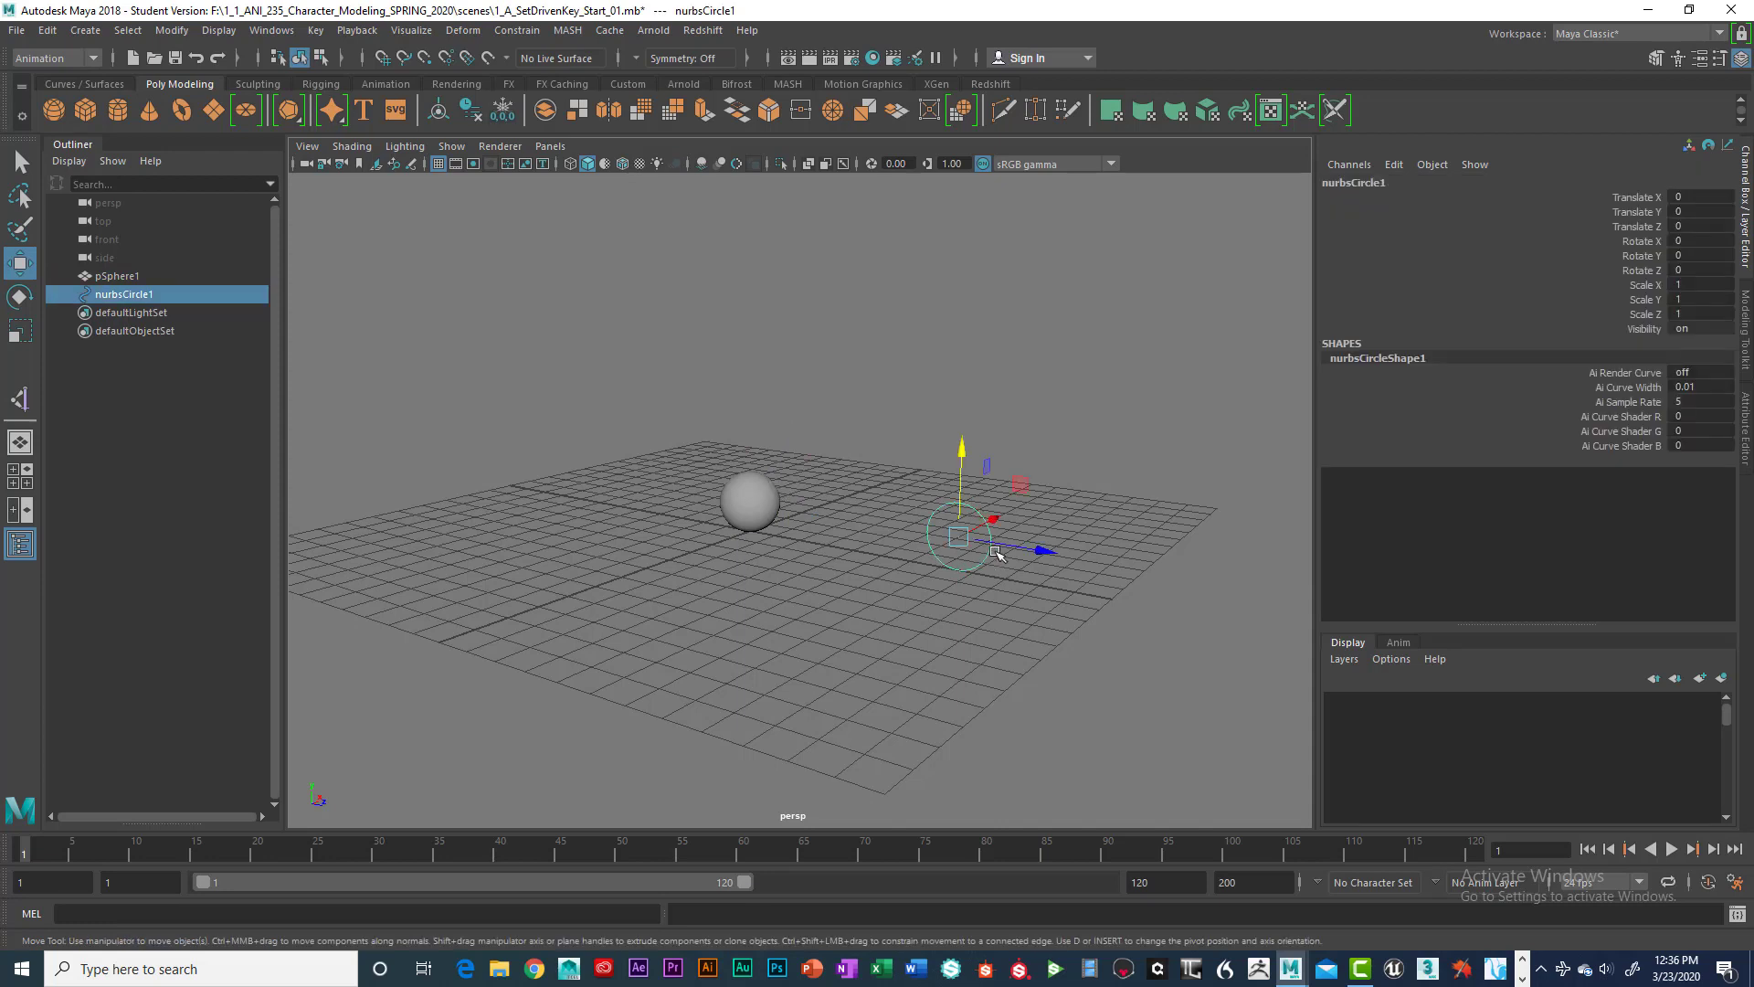
{"action": "left_click", "coordinate": [1117, 494]}
{"action": "left_click", "coordinate": [975, 507]}
{"action": "left_click", "coordinate": [757, 493]}
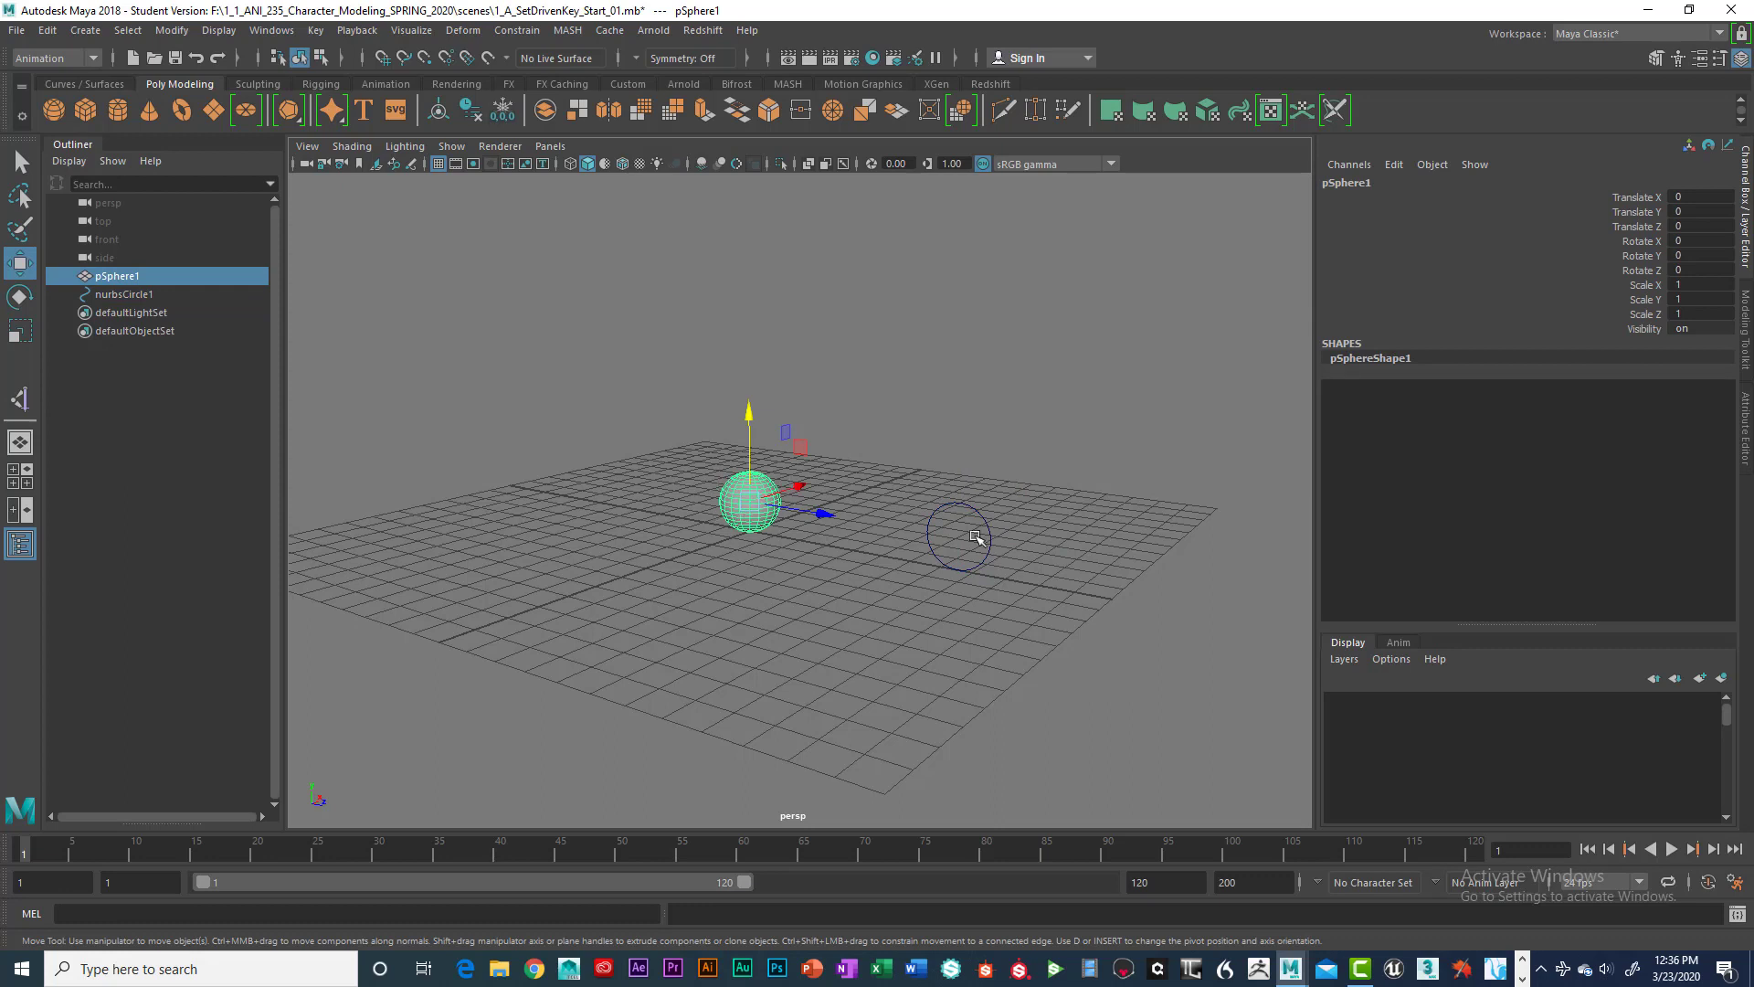
{"action": "left_click", "coordinate": [974, 505]}
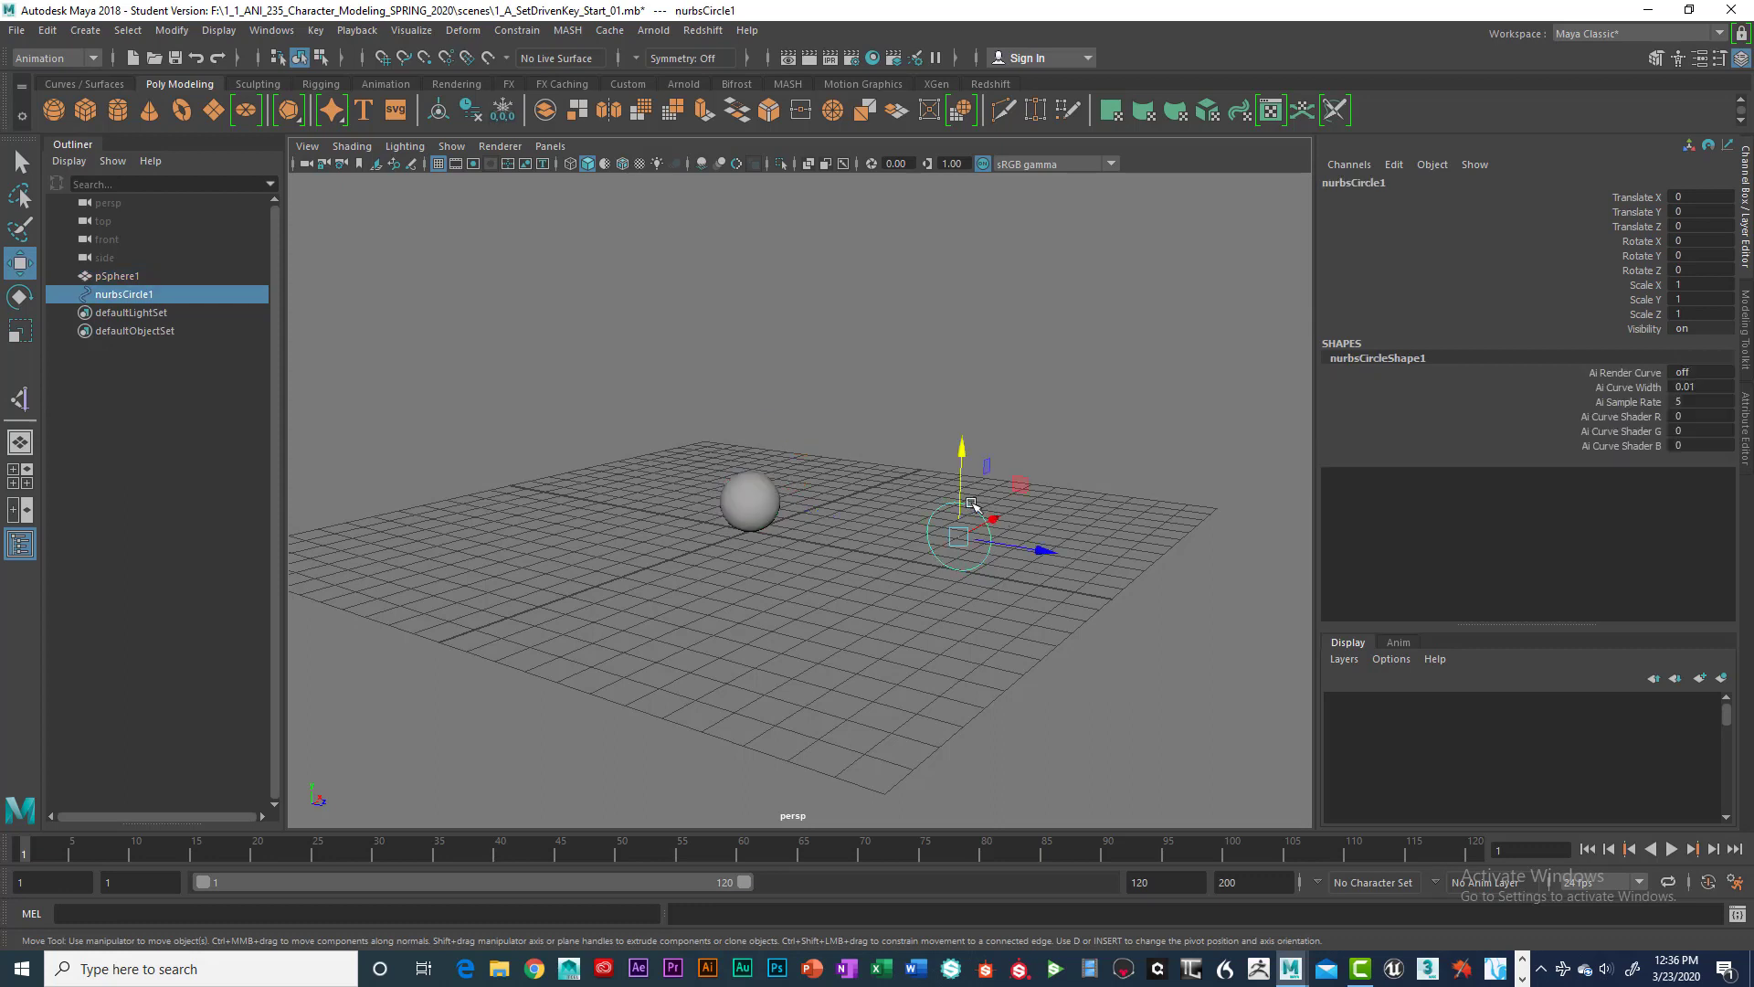
{"action": "left_click", "coordinate": [775, 493]}
{"action": "left_click", "coordinate": [965, 507]}
{"action": "left_click", "coordinate": [753, 481]}
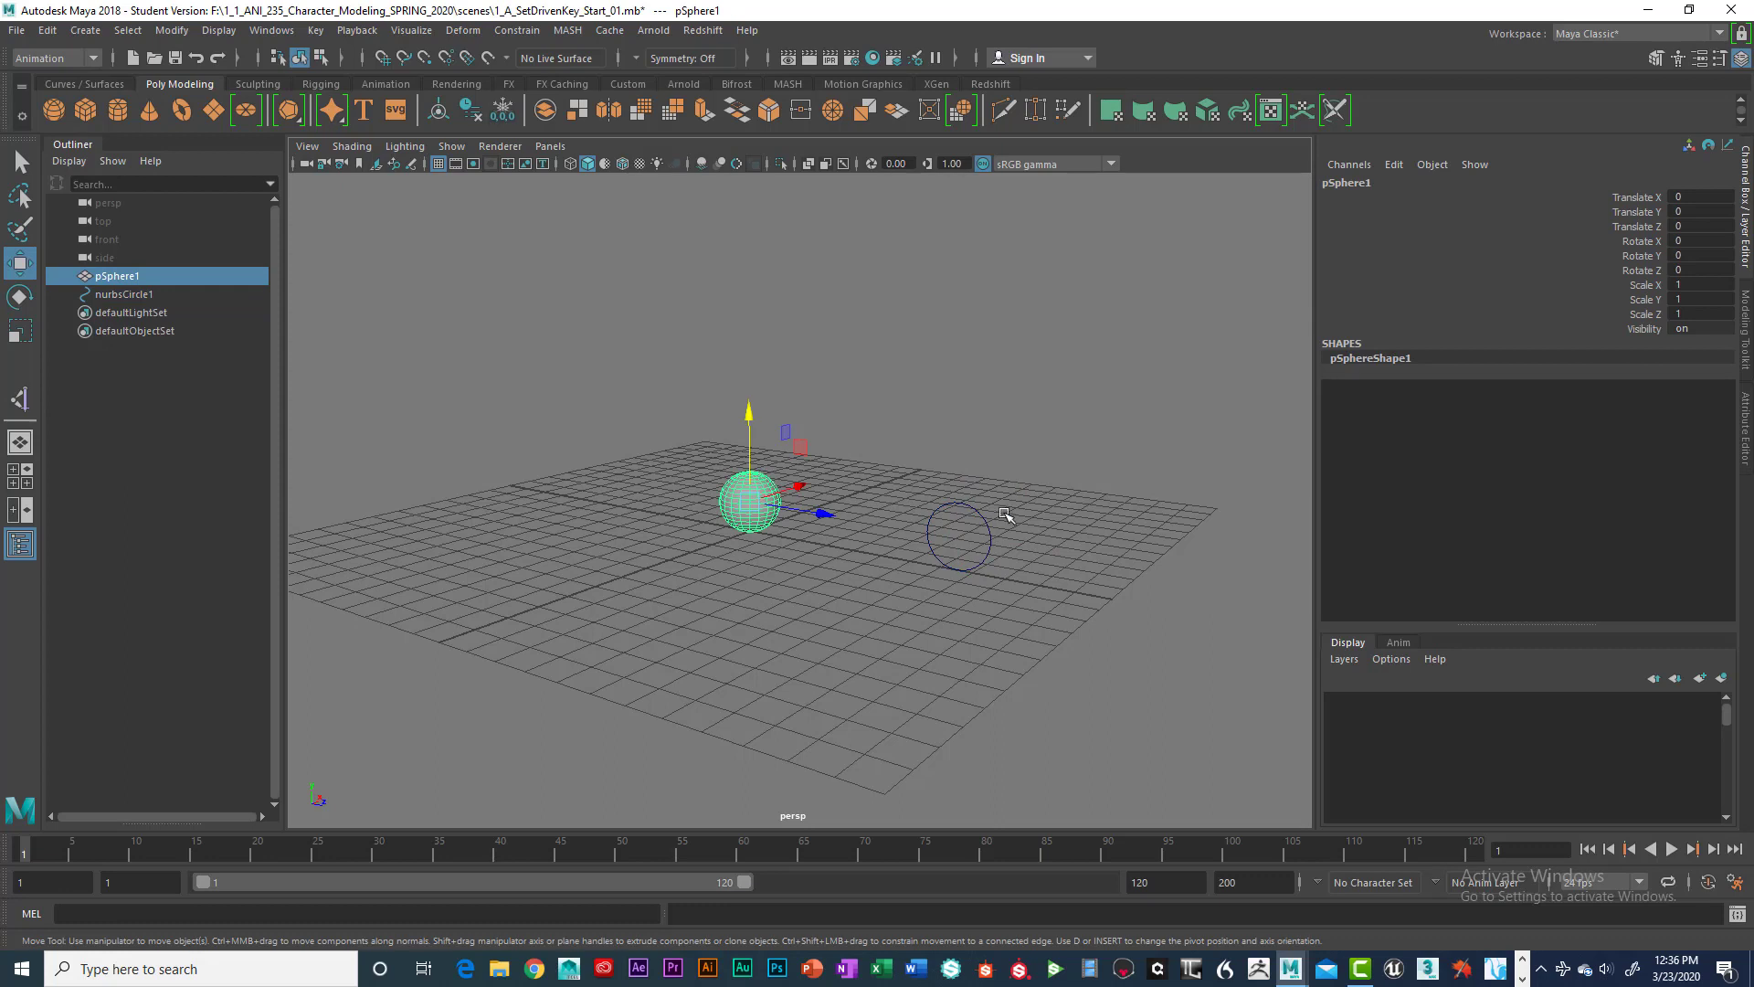
{"action": "left_click", "coordinate": [969, 505]}
{"action": "left_click", "coordinate": [765, 499]}
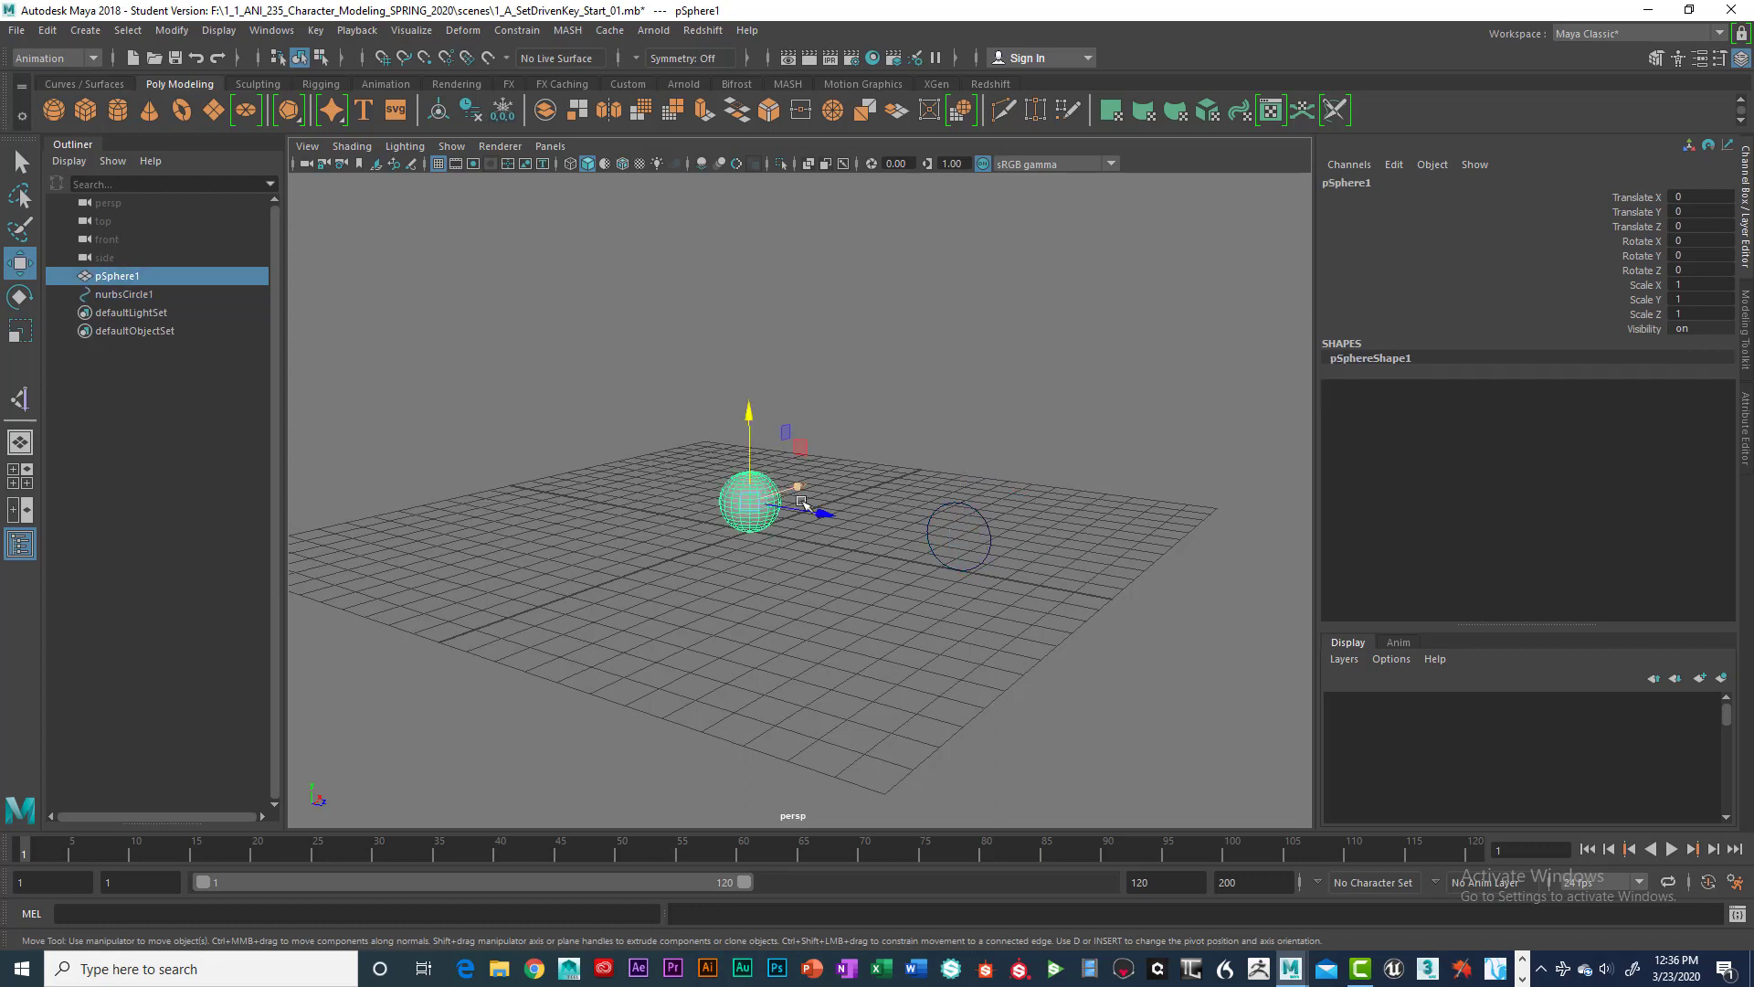
{"action": "left_click", "coordinate": [972, 509]}
{"action": "left_click", "coordinate": [775, 507]}
{"action": "left_click", "coordinate": [976, 509]}
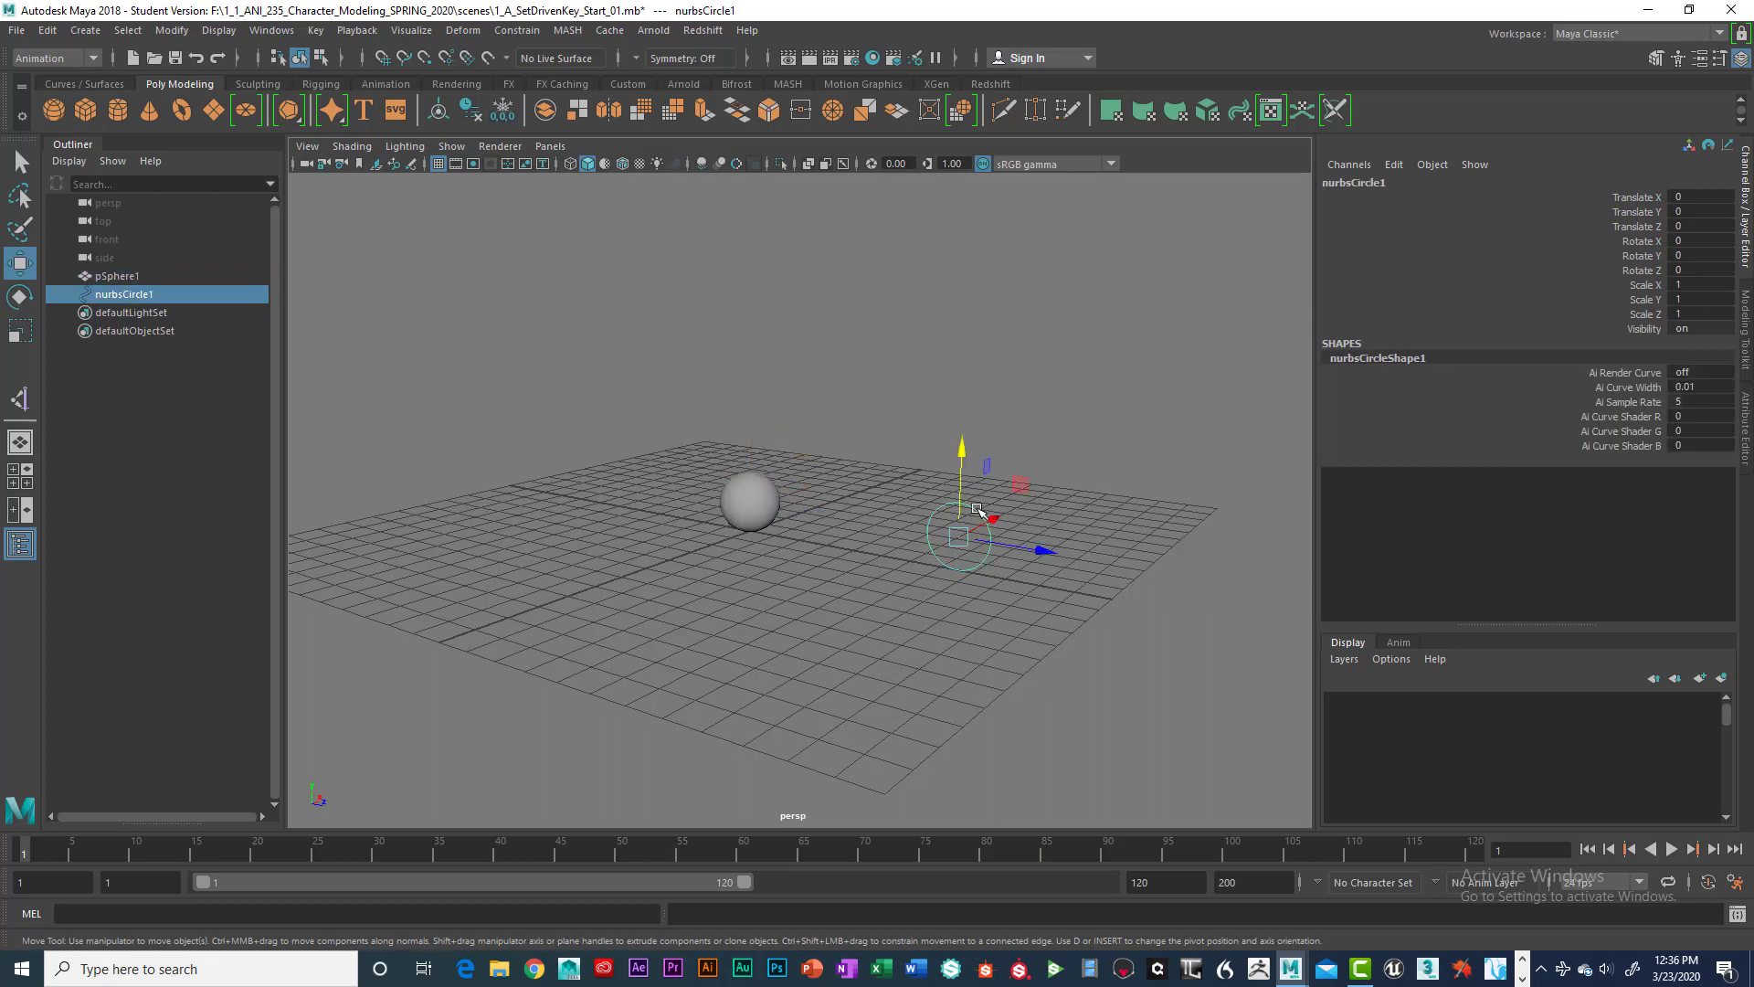
{"action": "left_click", "coordinate": [942, 423]}
{"action": "left_click", "coordinate": [984, 513]}
{"action": "left_click", "coordinate": [1042, 423]}
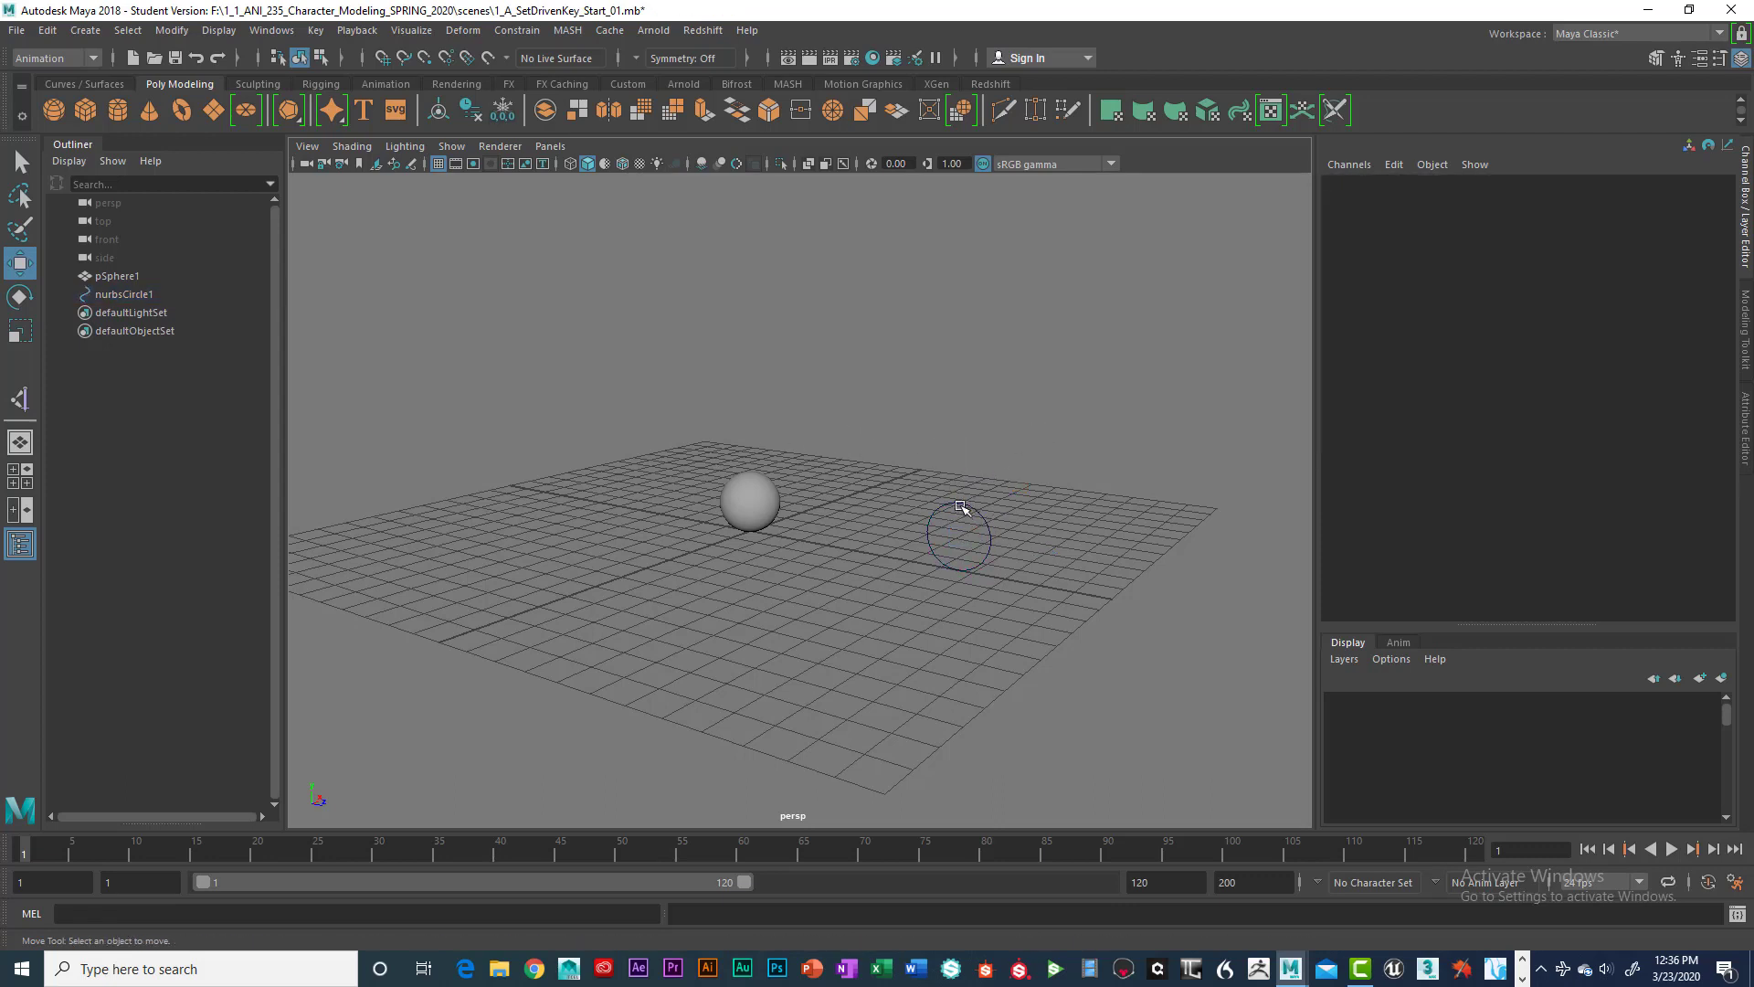
{"action": "left_click", "coordinate": [959, 508]}
{"action": "left_click", "coordinate": [773, 498]}
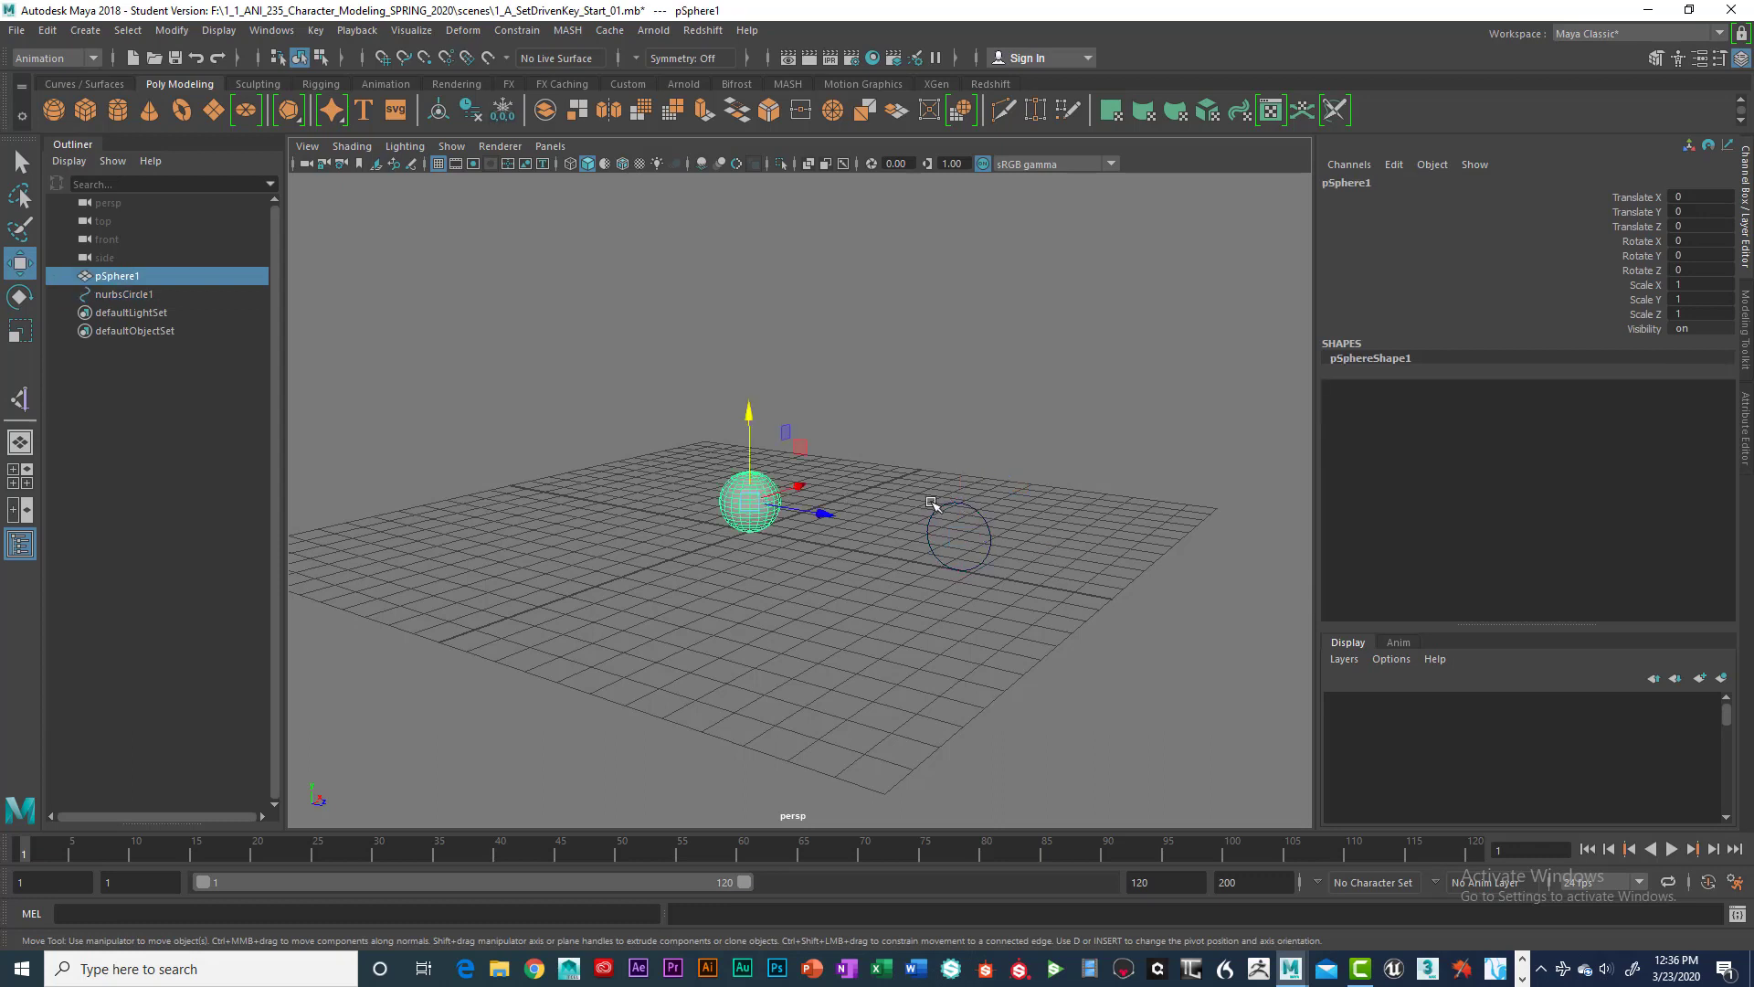
Step: Add a keyable float attribute named Scale_Sphere to the NURBS circle, with minimum 0, maximum 10 and default 0
{"action": "left_click", "coordinate": [973, 508]}
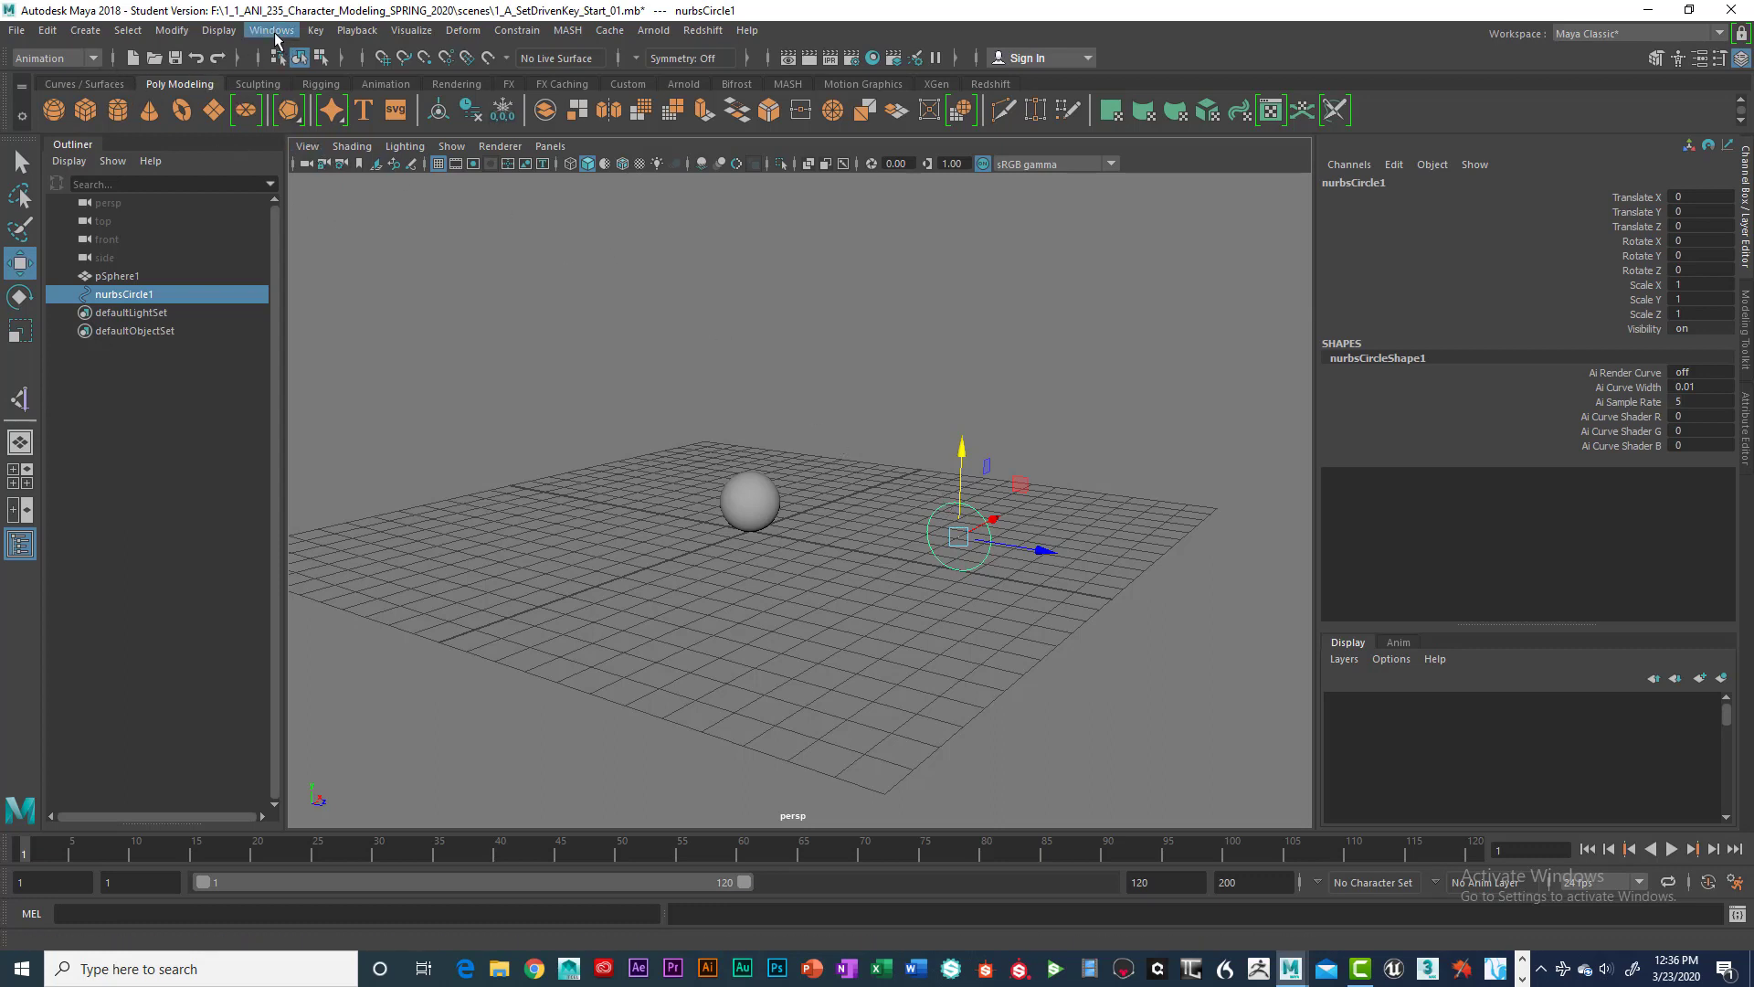
{"action": "left_click", "coordinate": [186, 34]}
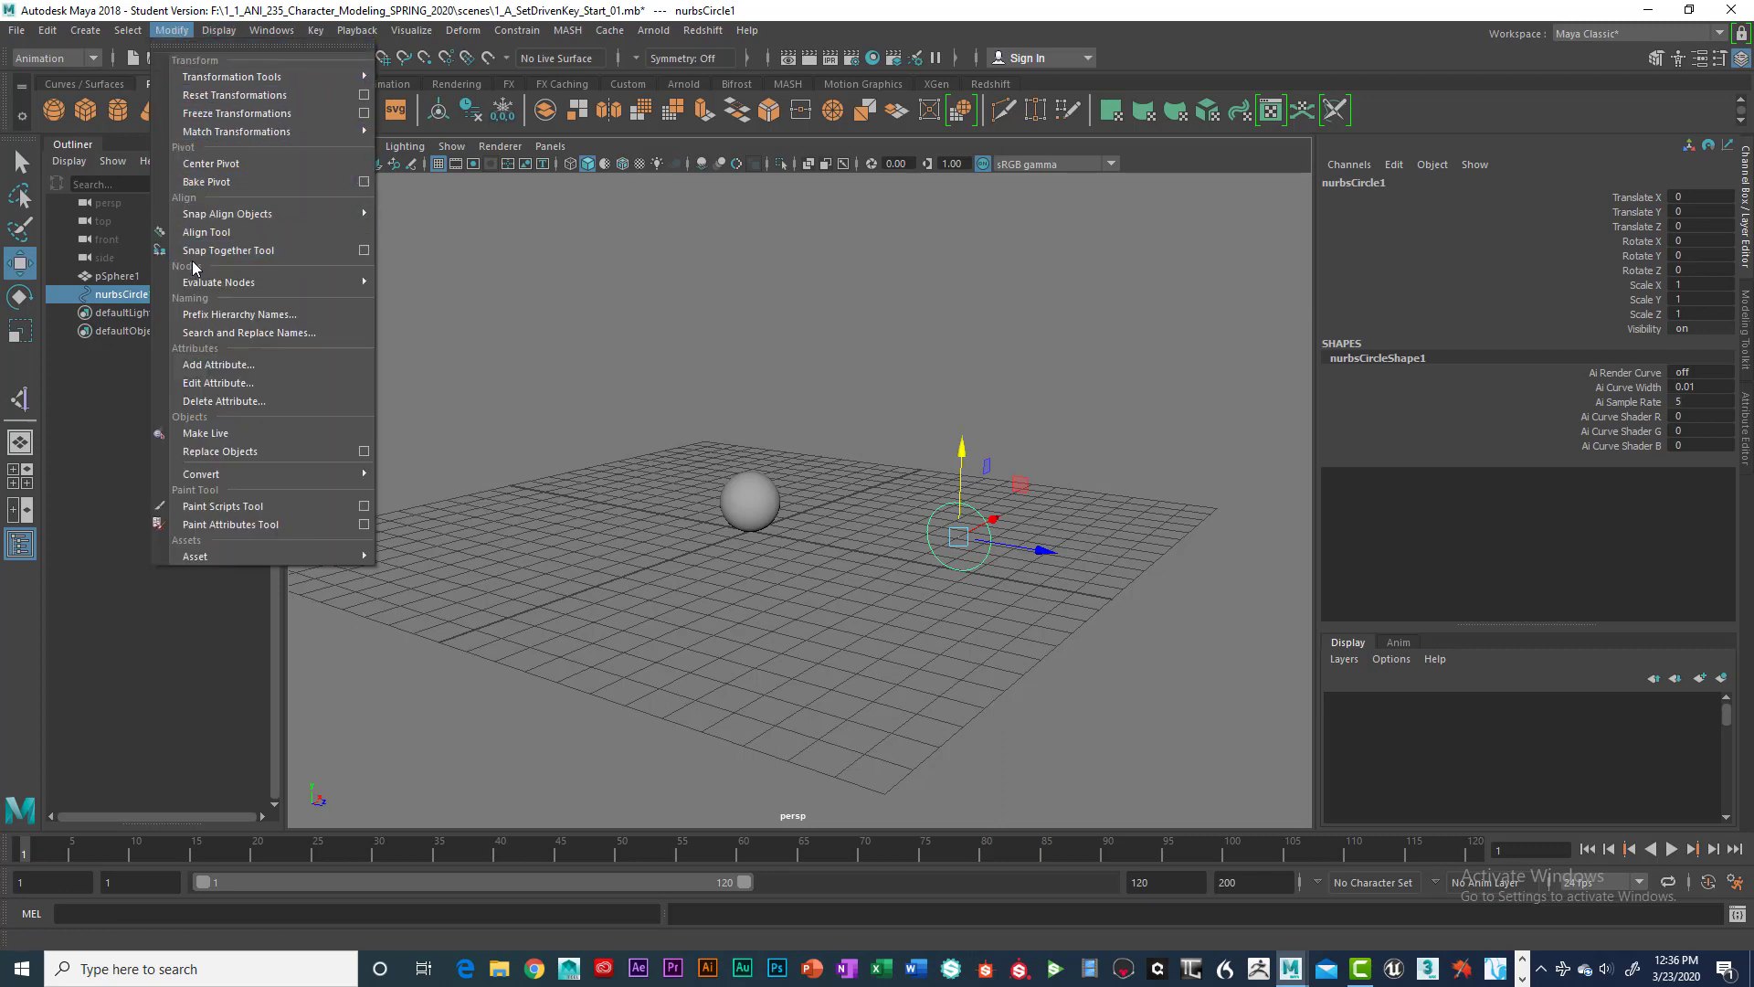
{"action": "left_click", "coordinate": [227, 366]}
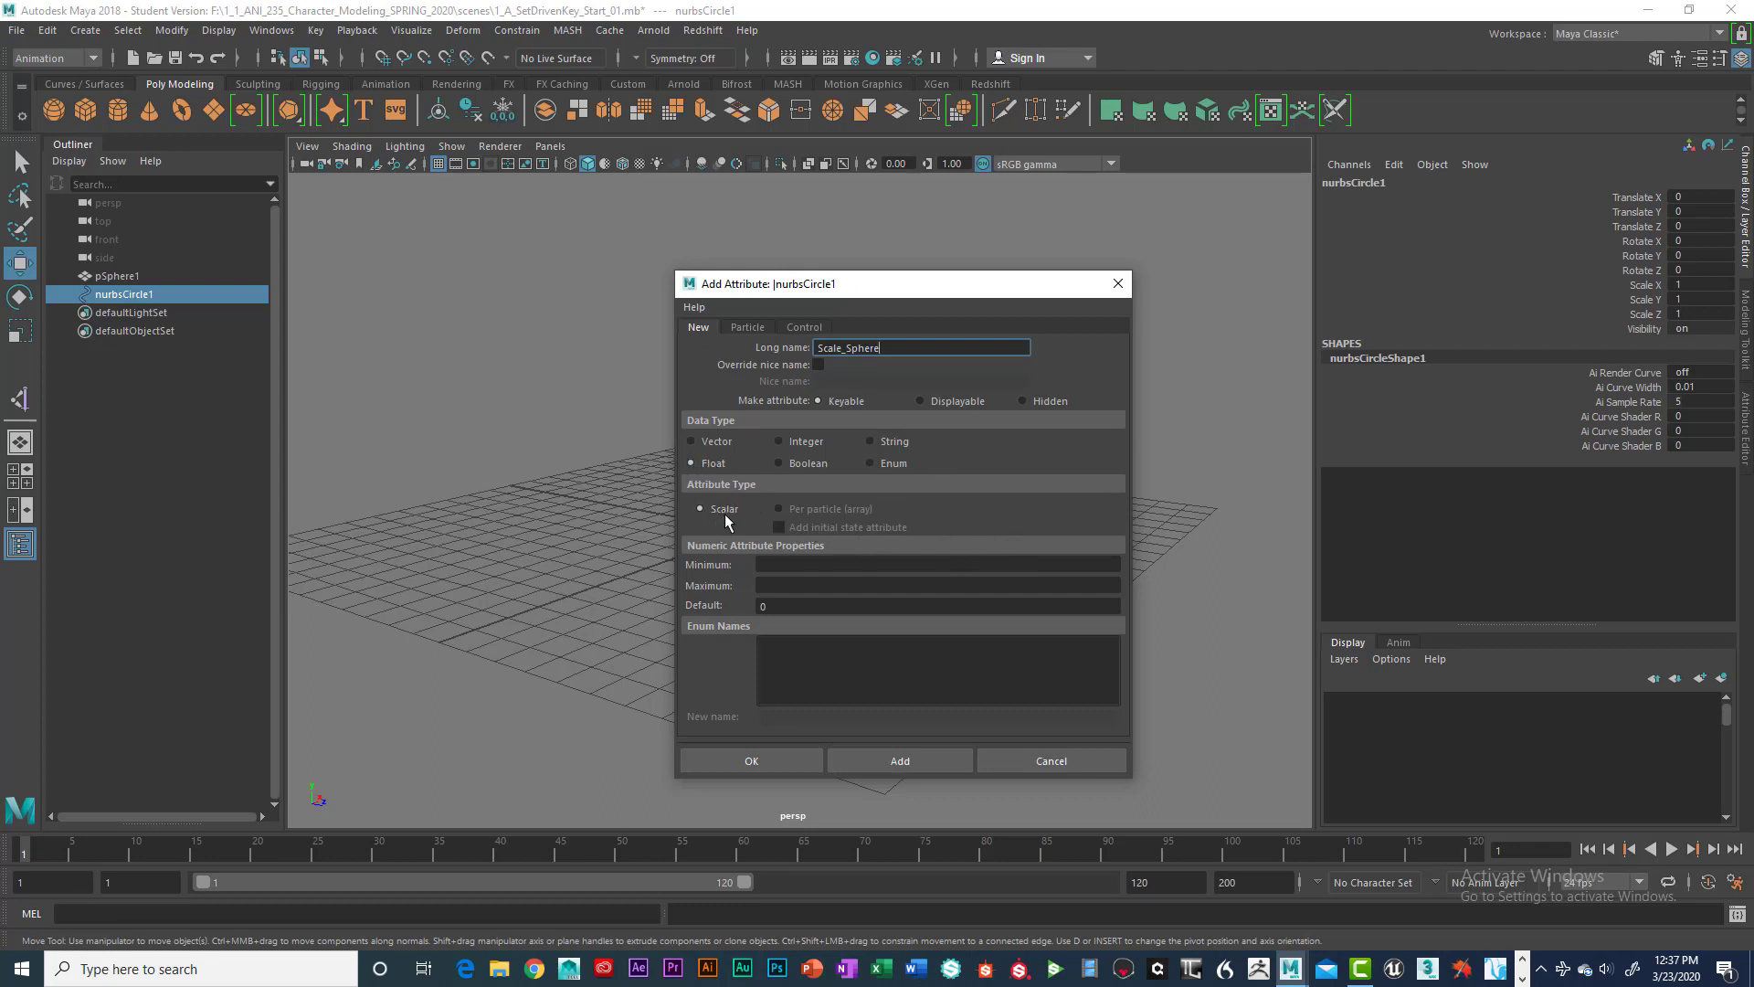
{"action": "left_click", "coordinate": [810, 561]}
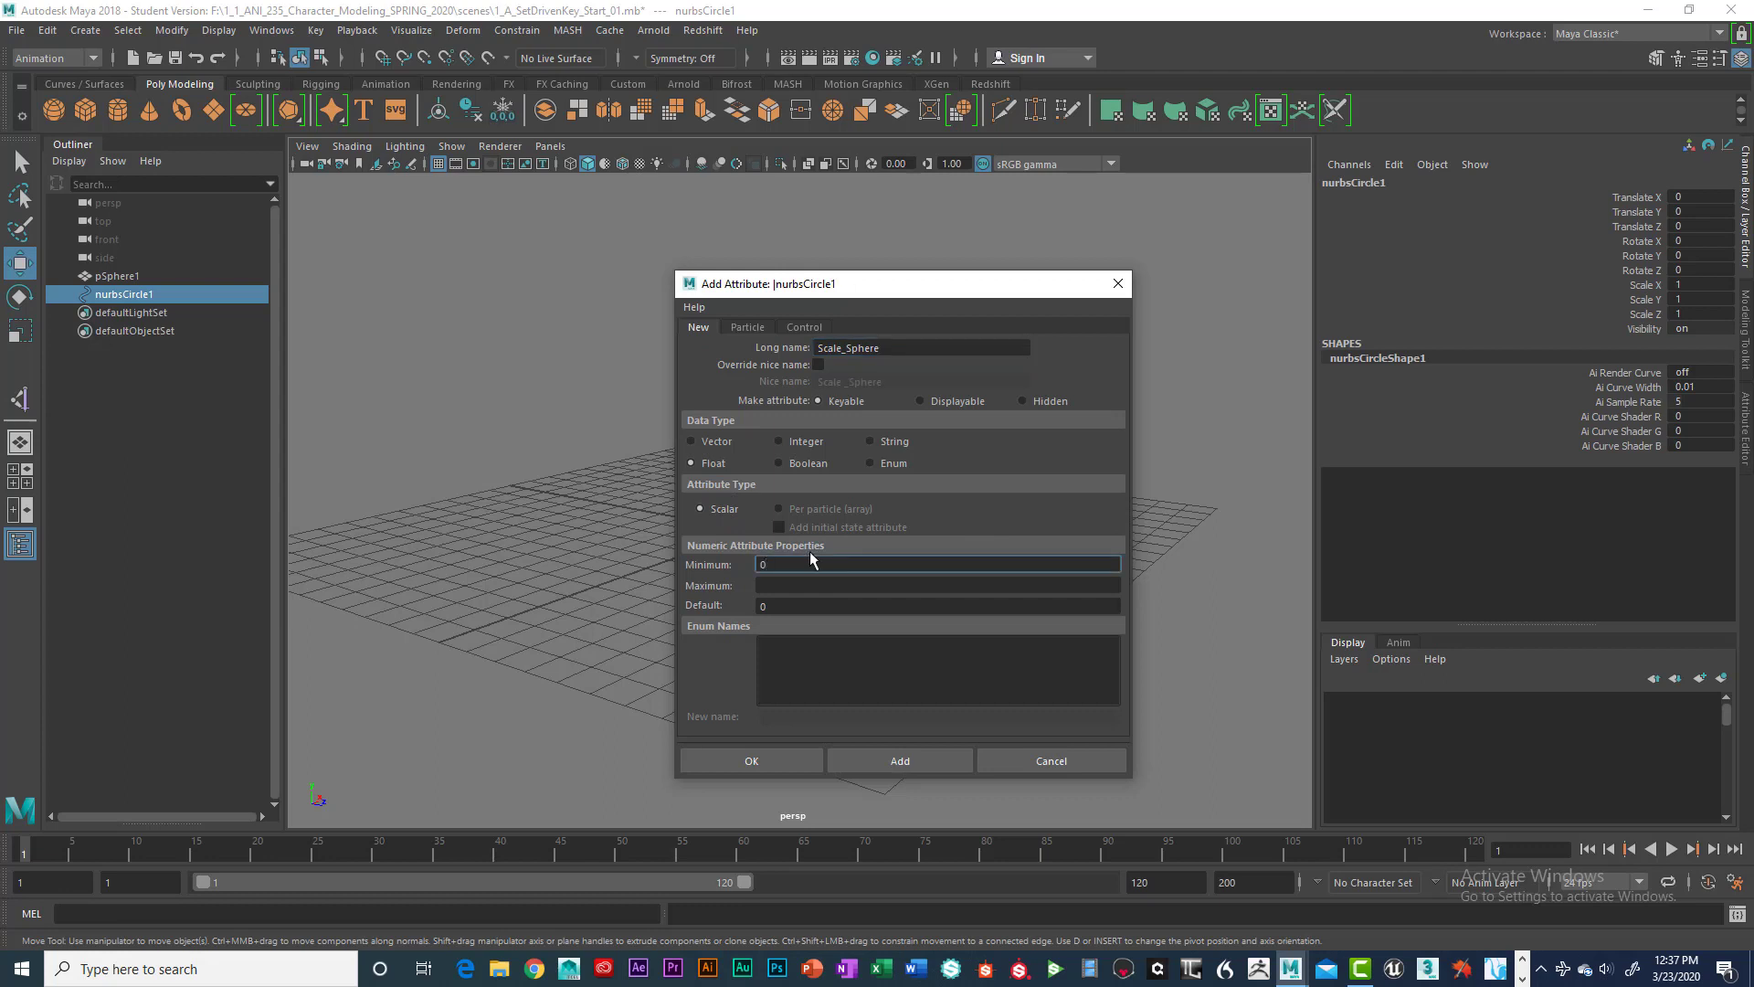
{"action": "left_click", "coordinate": [781, 584]}
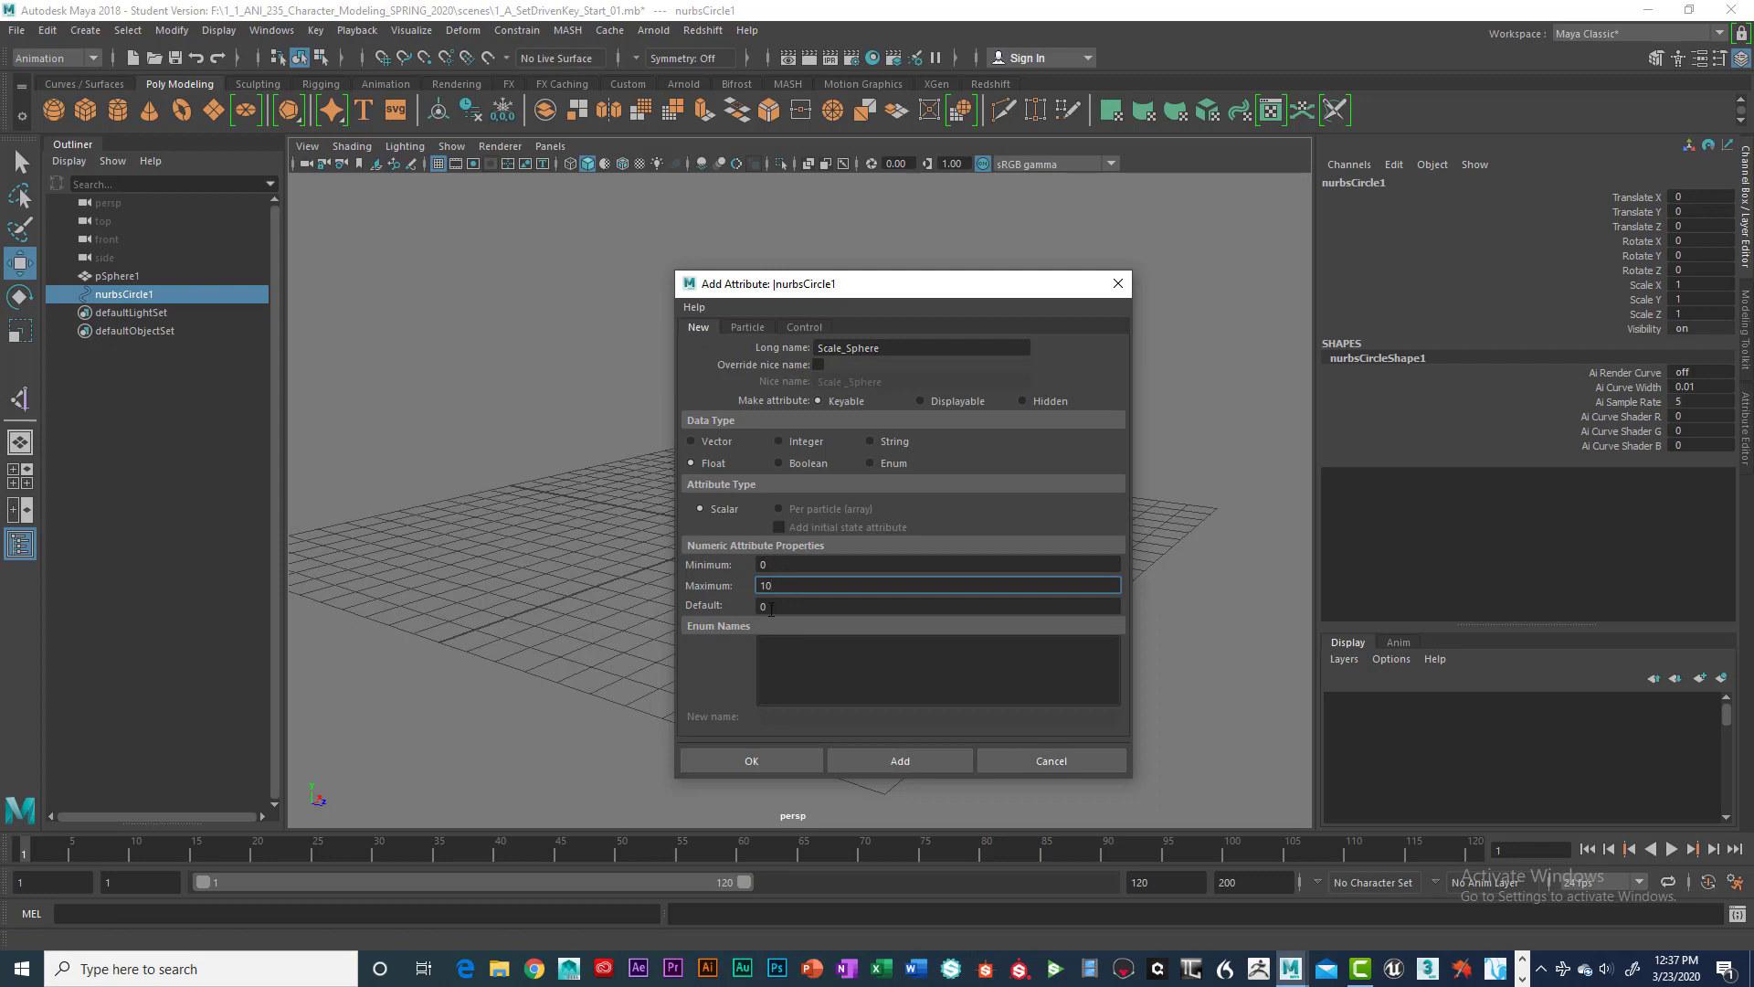
{"action": "left_click", "coordinate": [752, 761]}
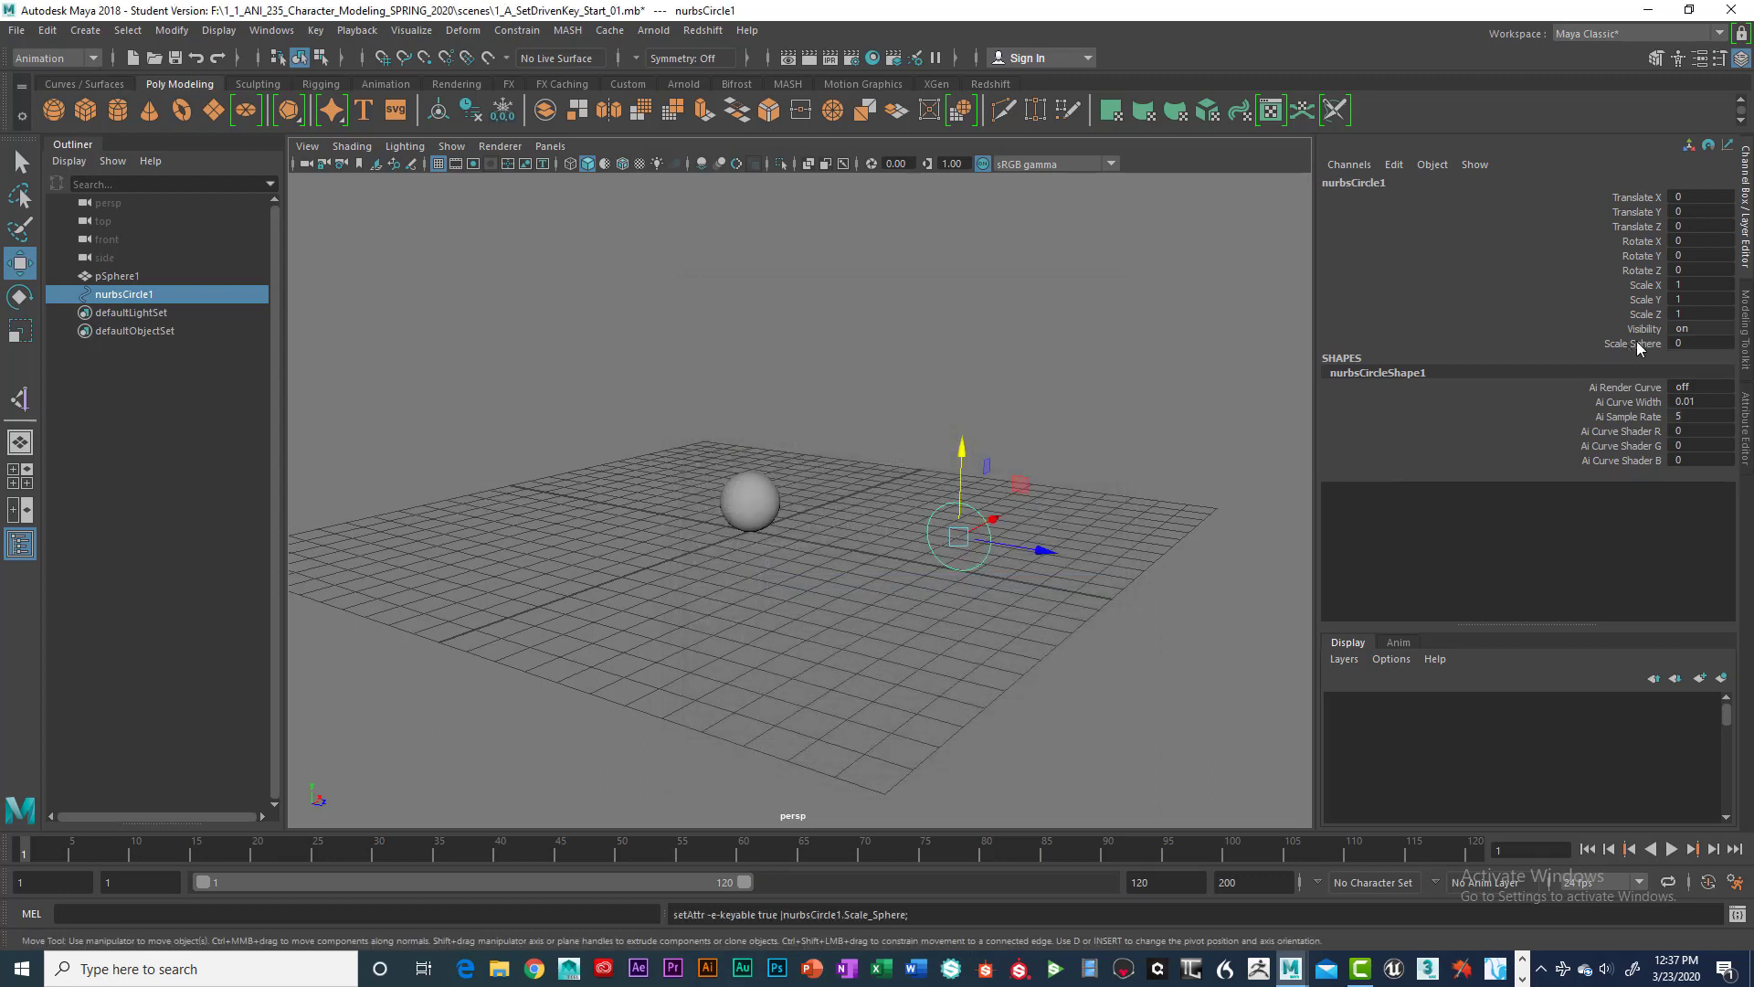
{"action": "left_click", "coordinate": [1633, 345]}
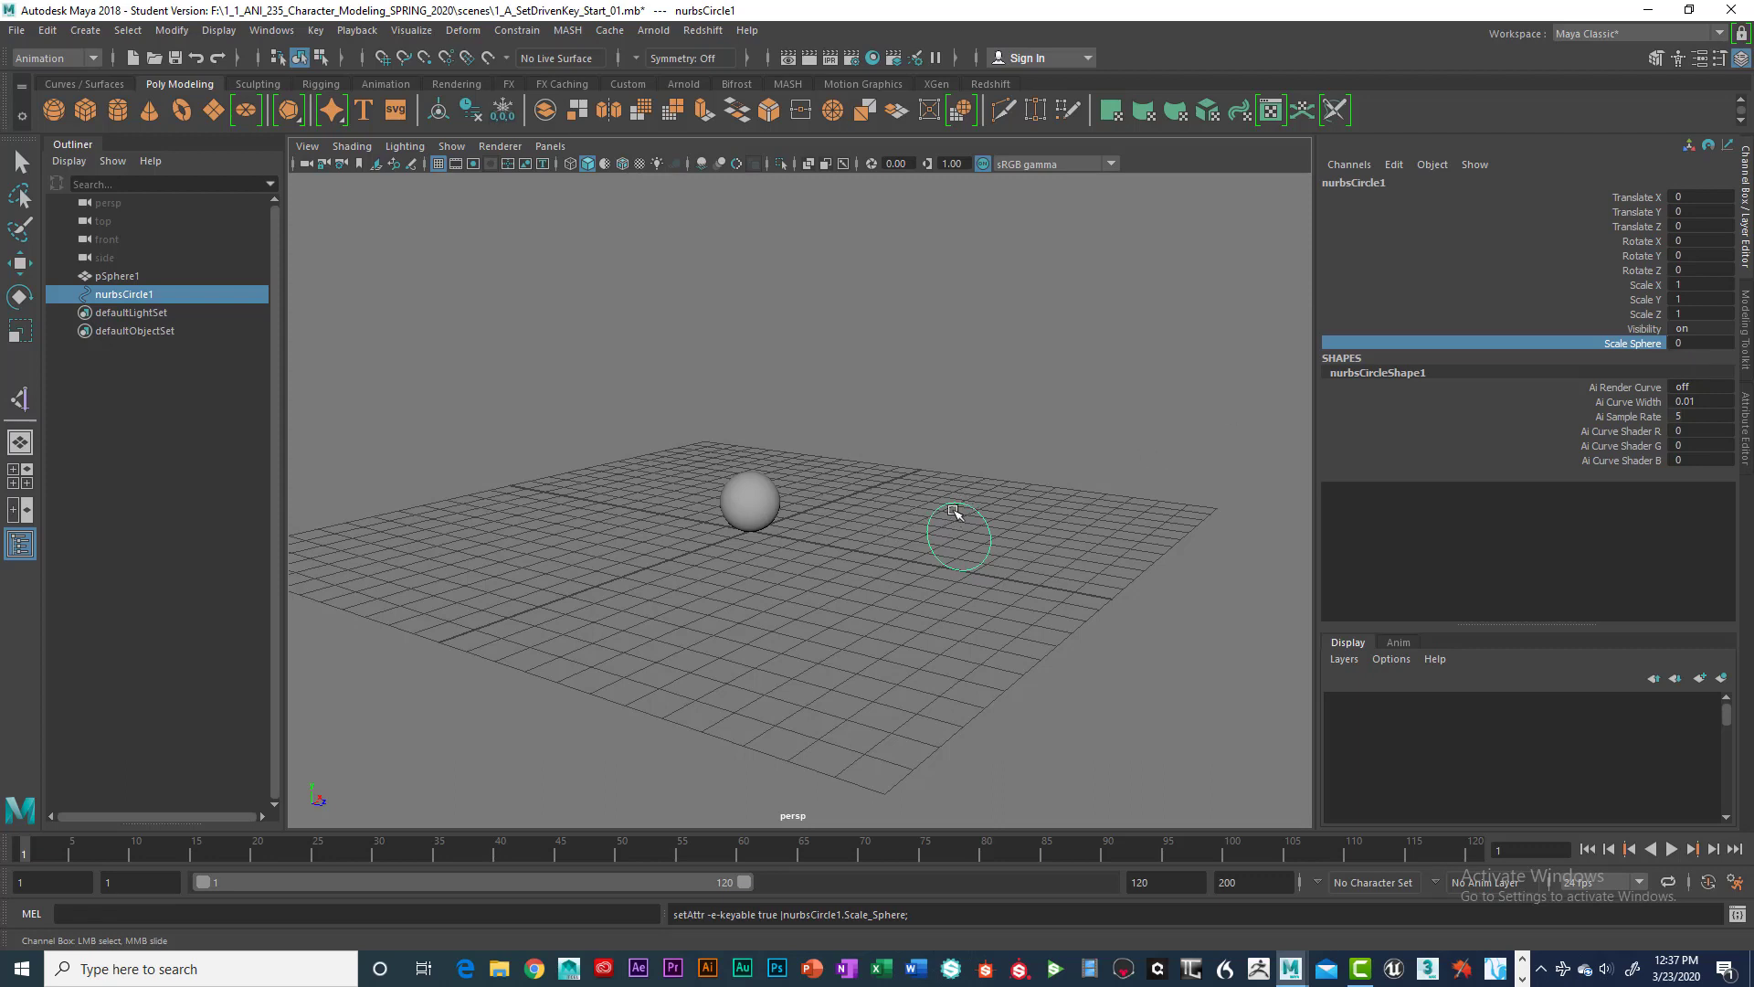
{"action": "key", "text": "w"}
{"action": "left_click", "coordinate": [866, 457]}
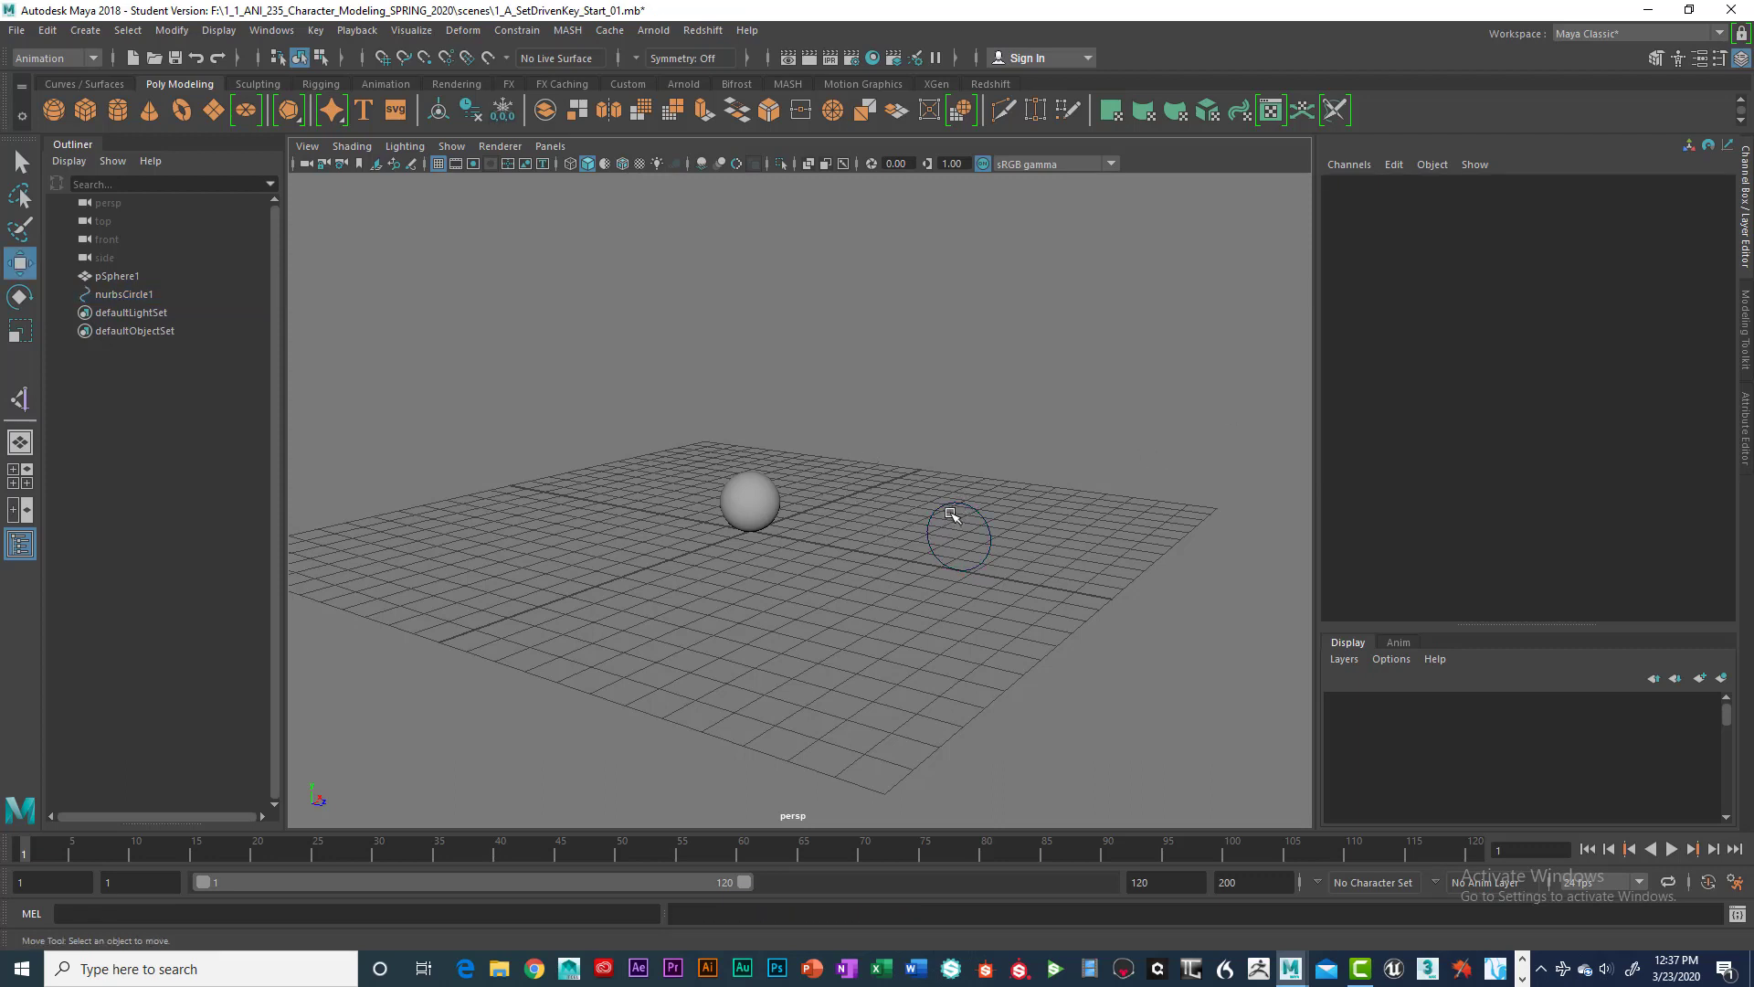
{"action": "left_click", "coordinate": [952, 503]}
{"action": "left_click", "coordinate": [915, 470]}
{"action": "left_click", "coordinate": [752, 479]}
{"action": "left_click", "coordinate": [868, 436]}
Step: Open Set Driven Key and load the NURBS circle as the driver with its Scale Sphere attribute selected
{"action": "left_click", "coordinate": [315, 30]}
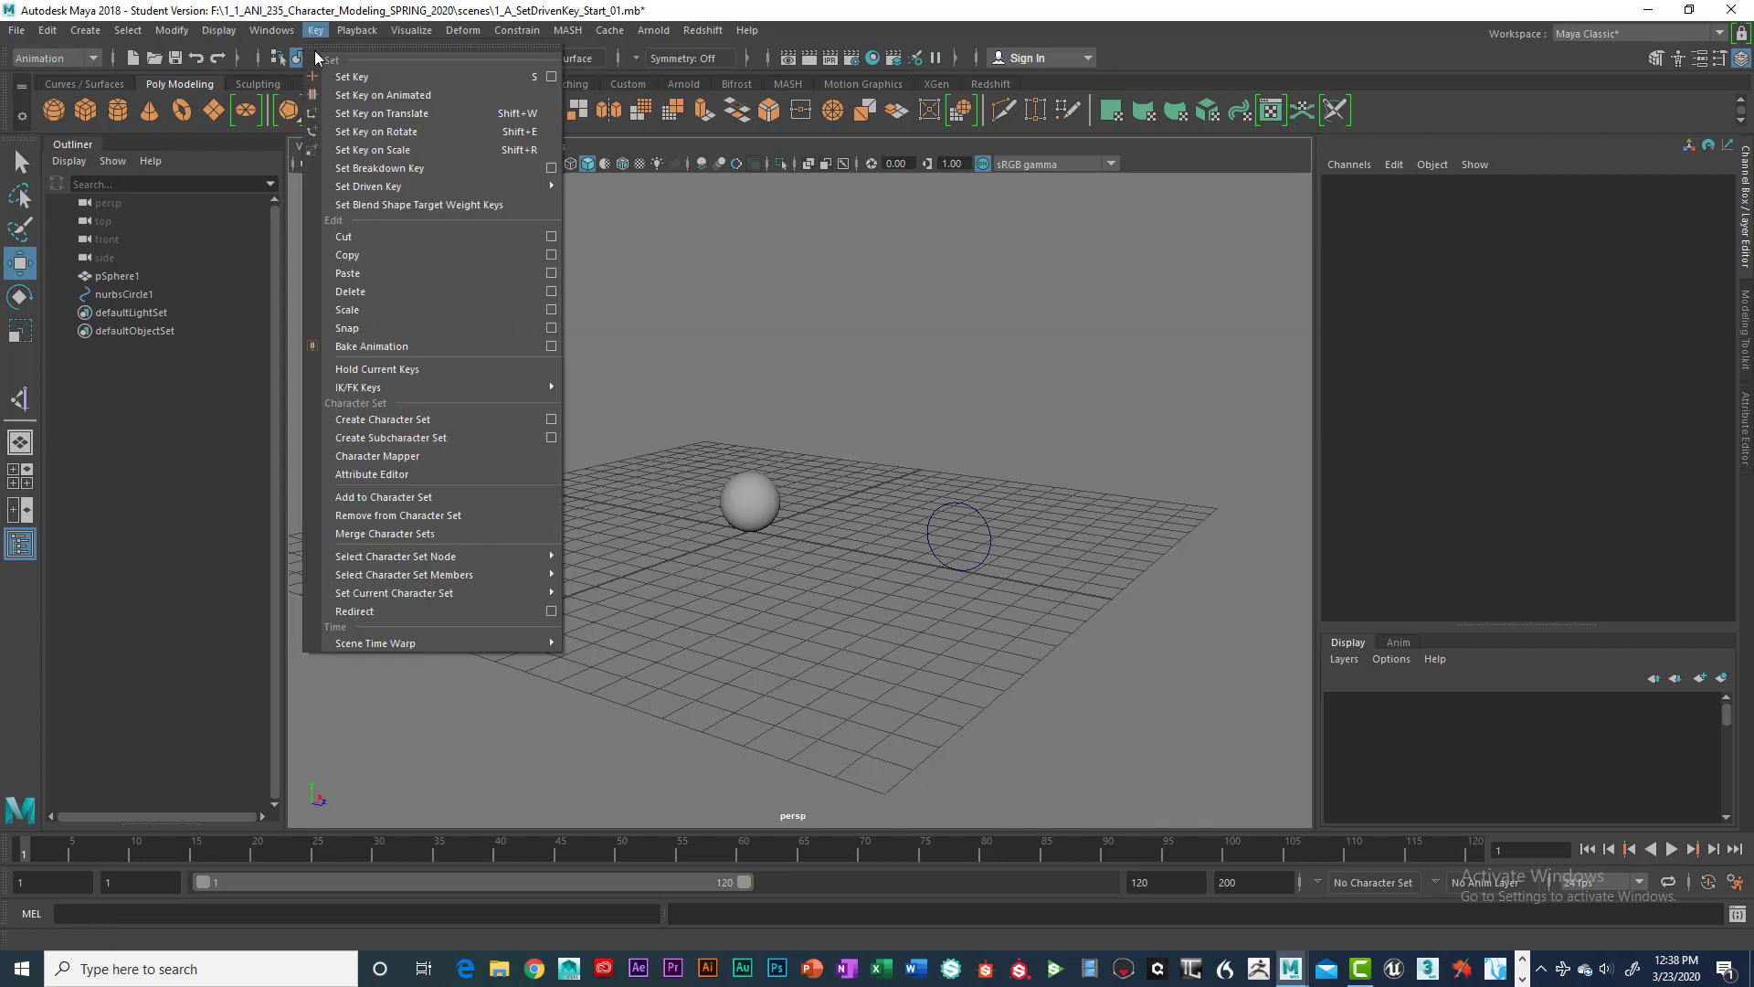
{"action": "mouse_move", "coordinate": [361, 188]}
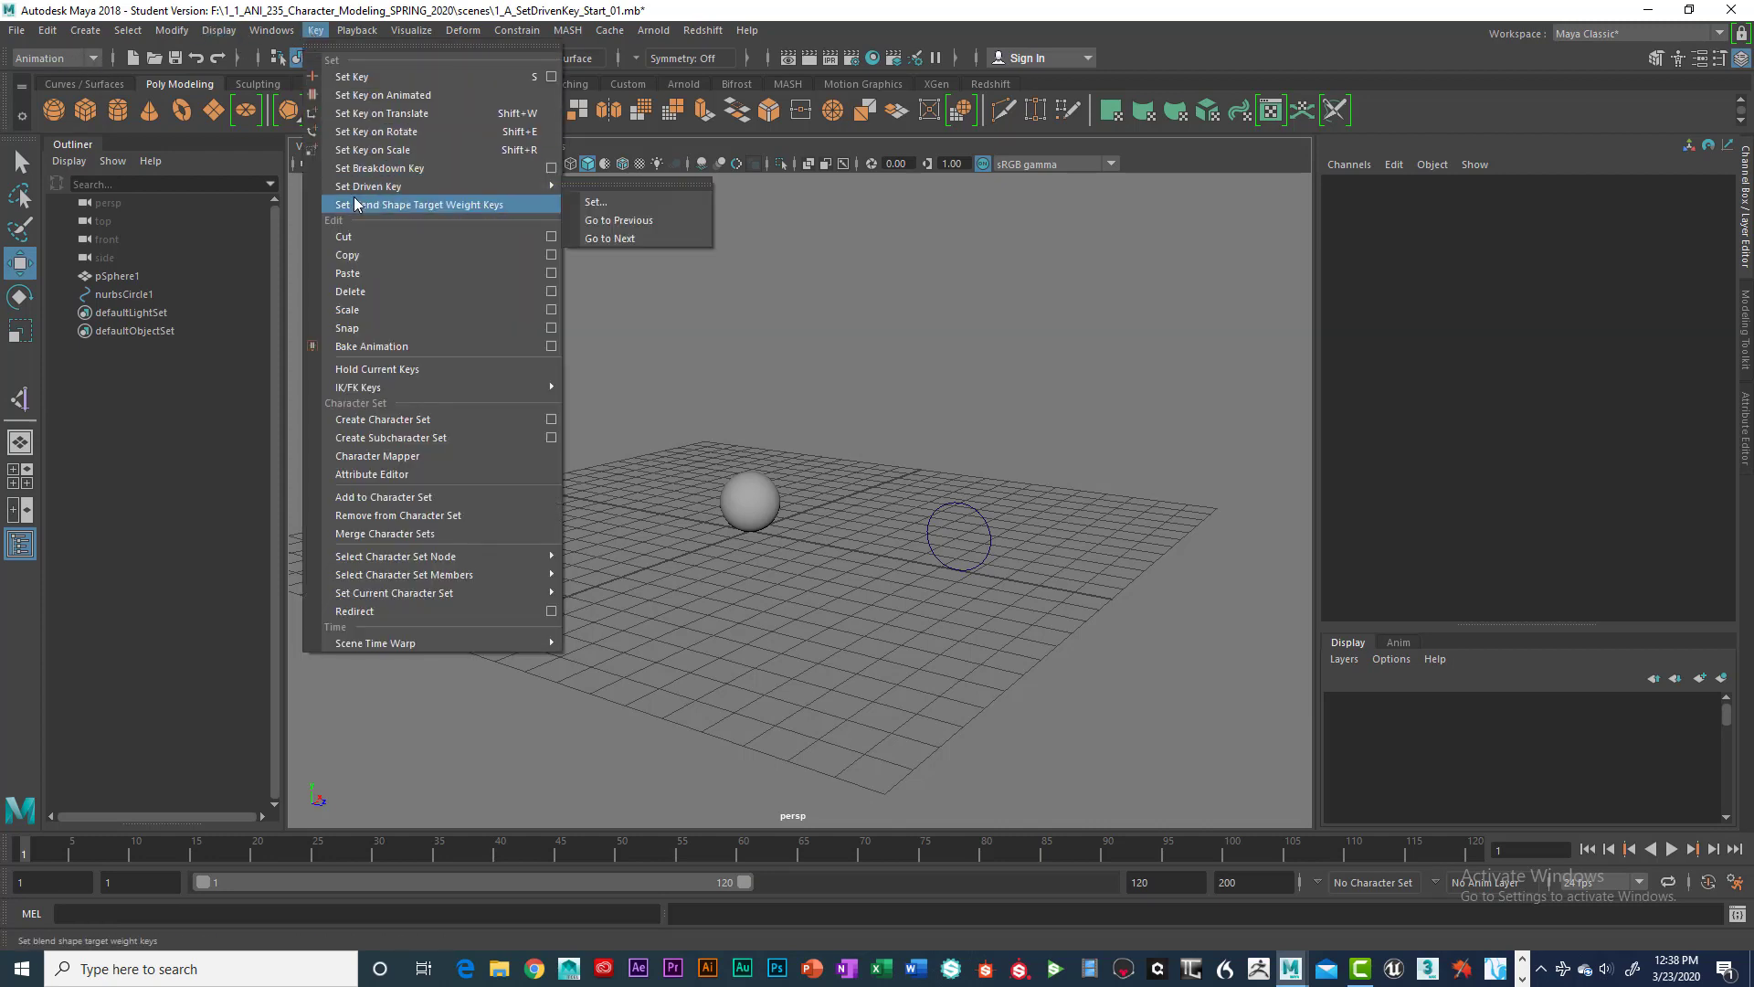
{"action": "left_click", "coordinate": [594, 203]}
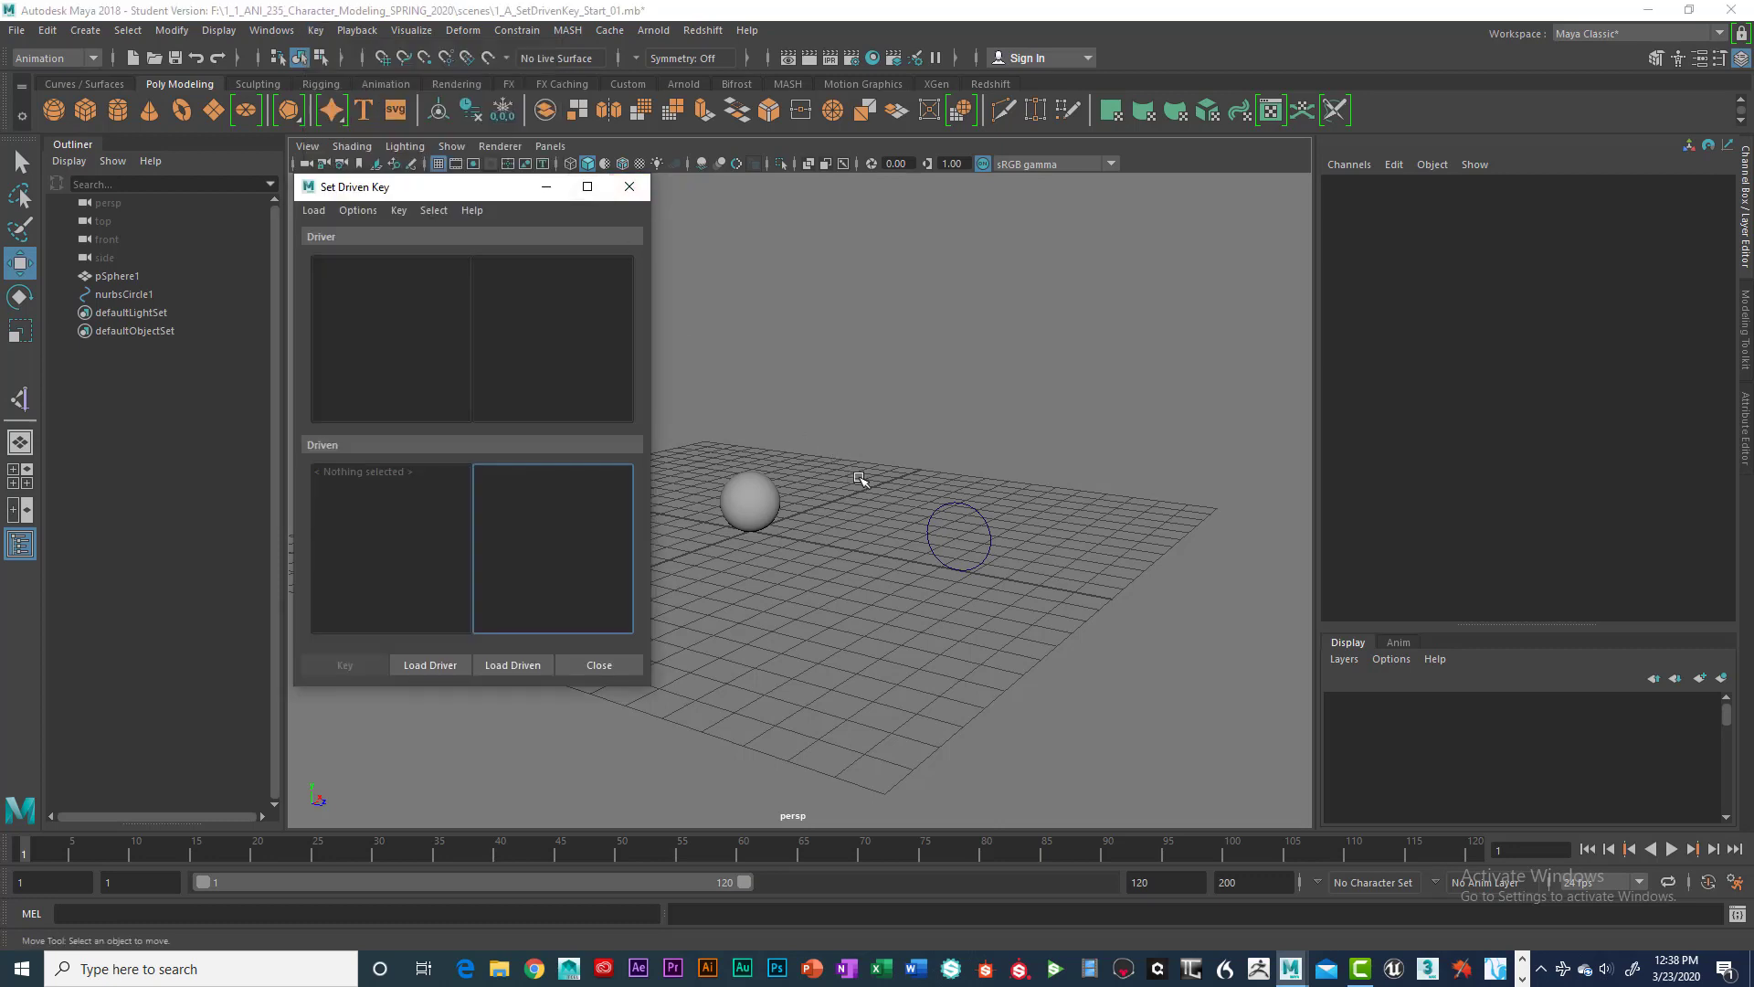
{"action": "left_click", "coordinate": [961, 505]}
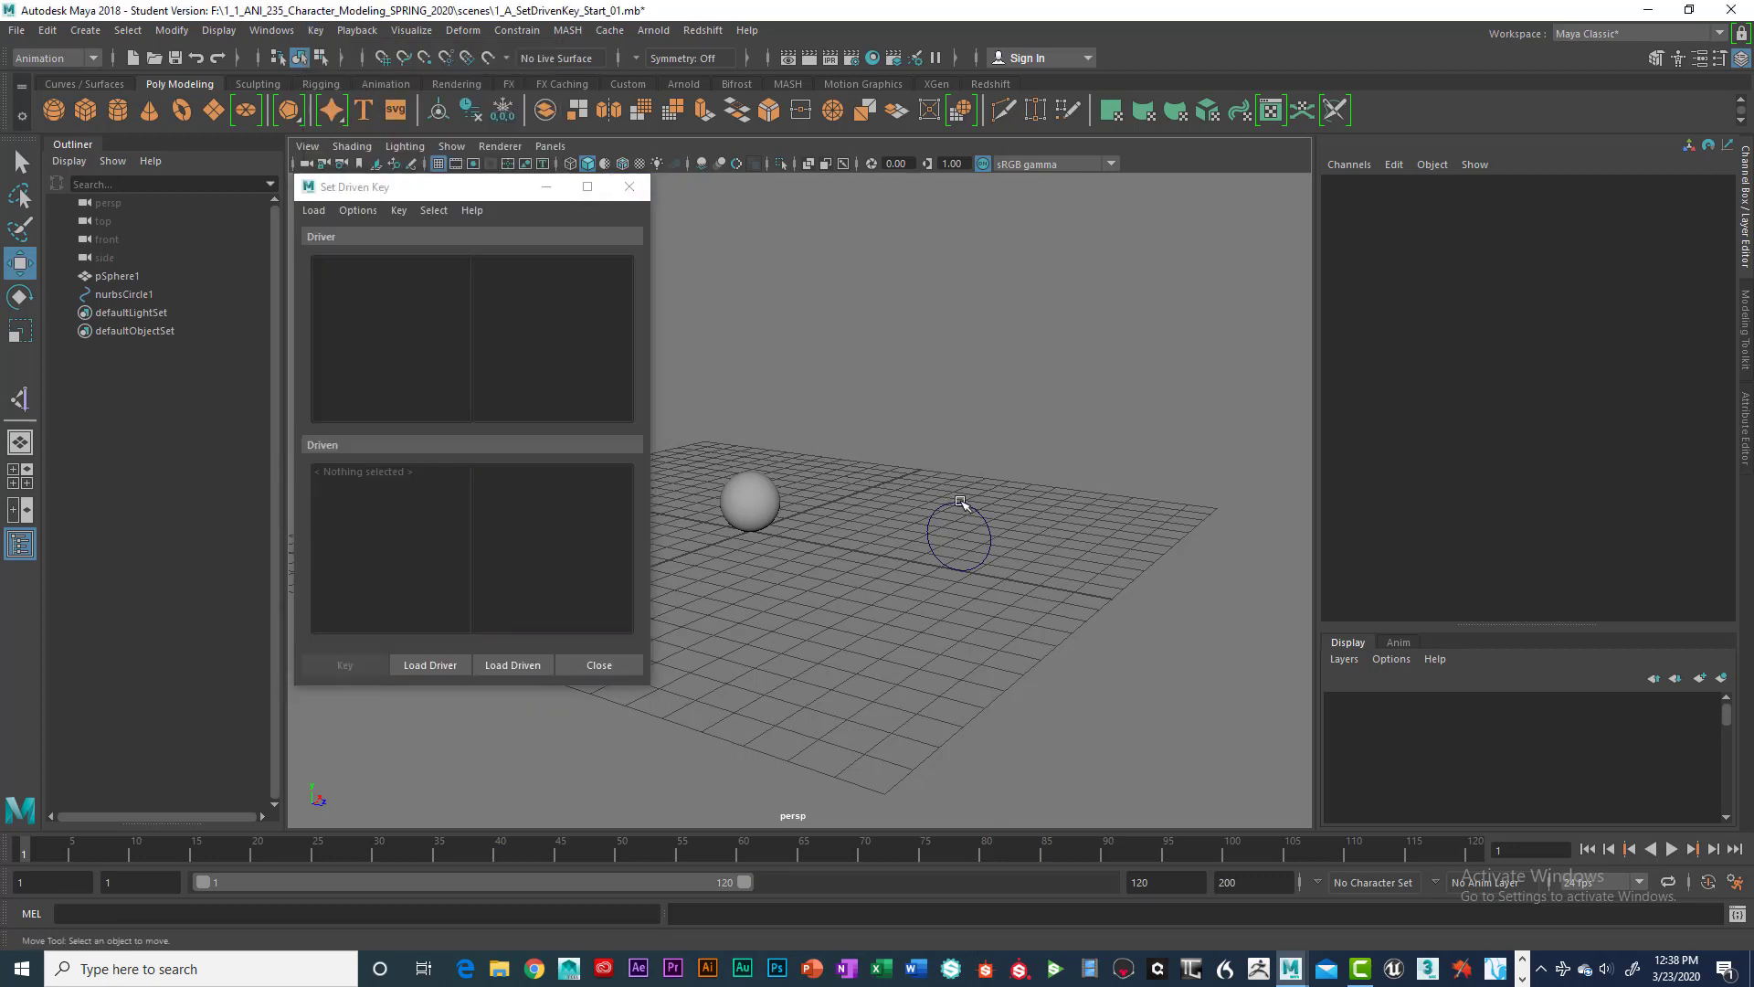
{"action": "left_click", "coordinate": [450, 666]}
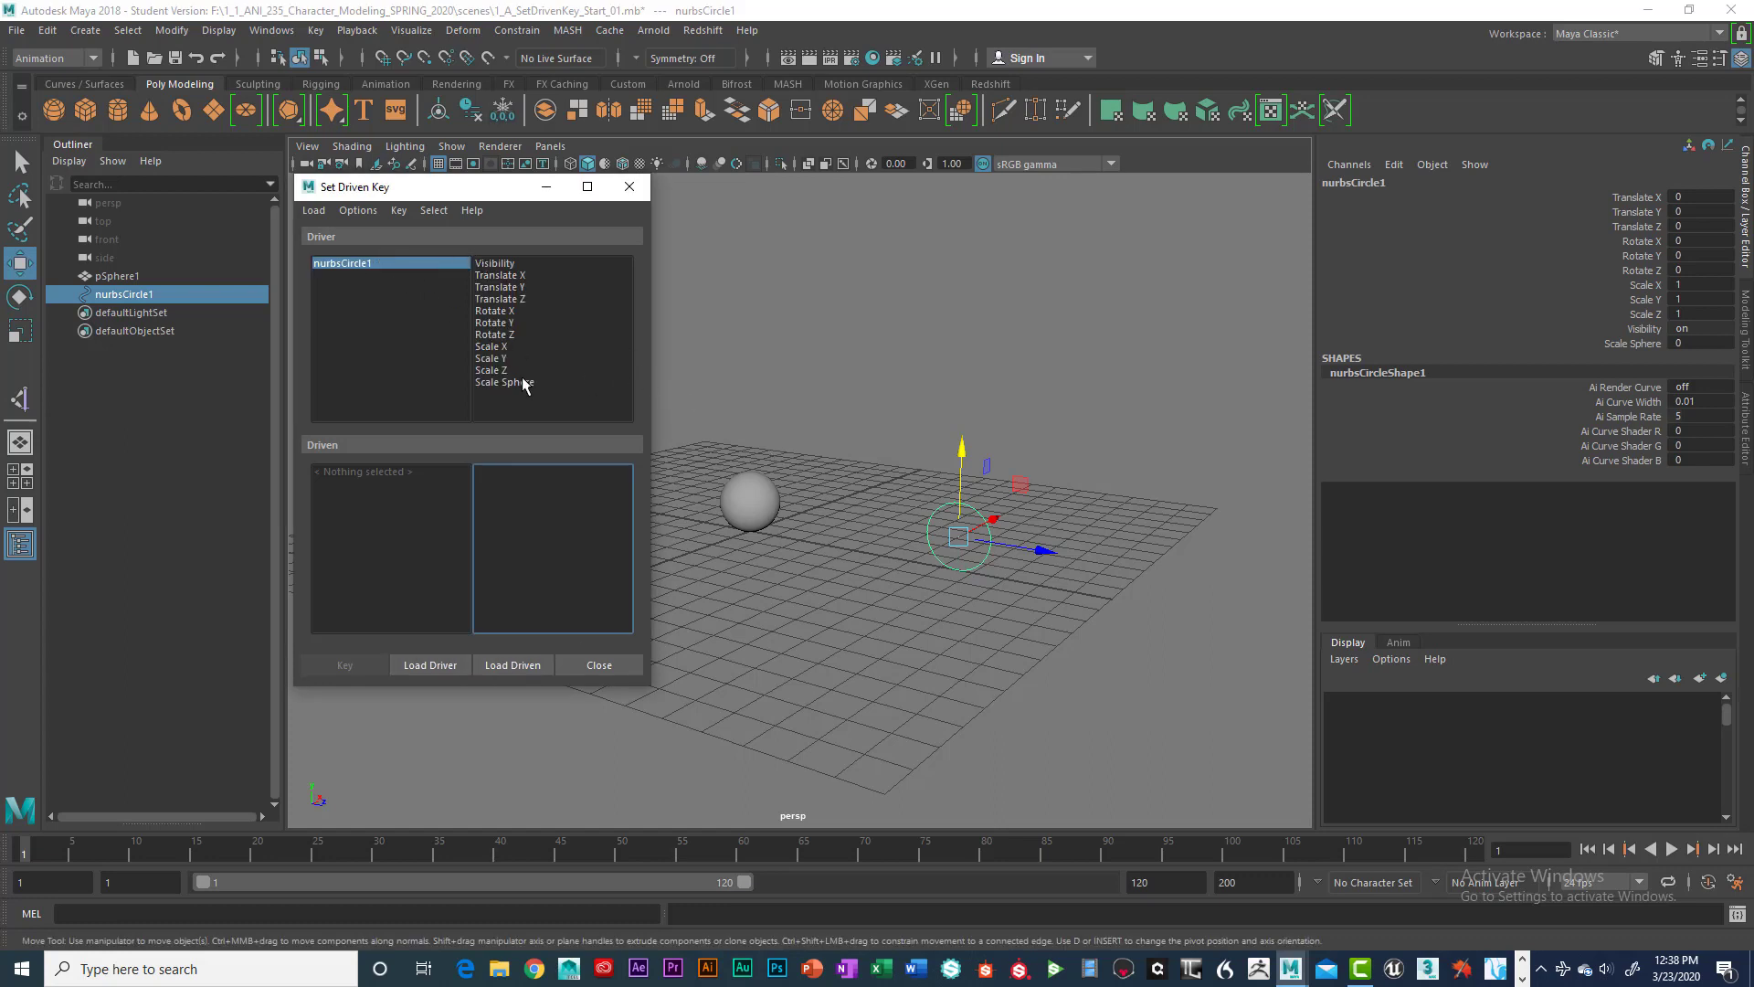
{"action": "left_click", "coordinate": [481, 382]}
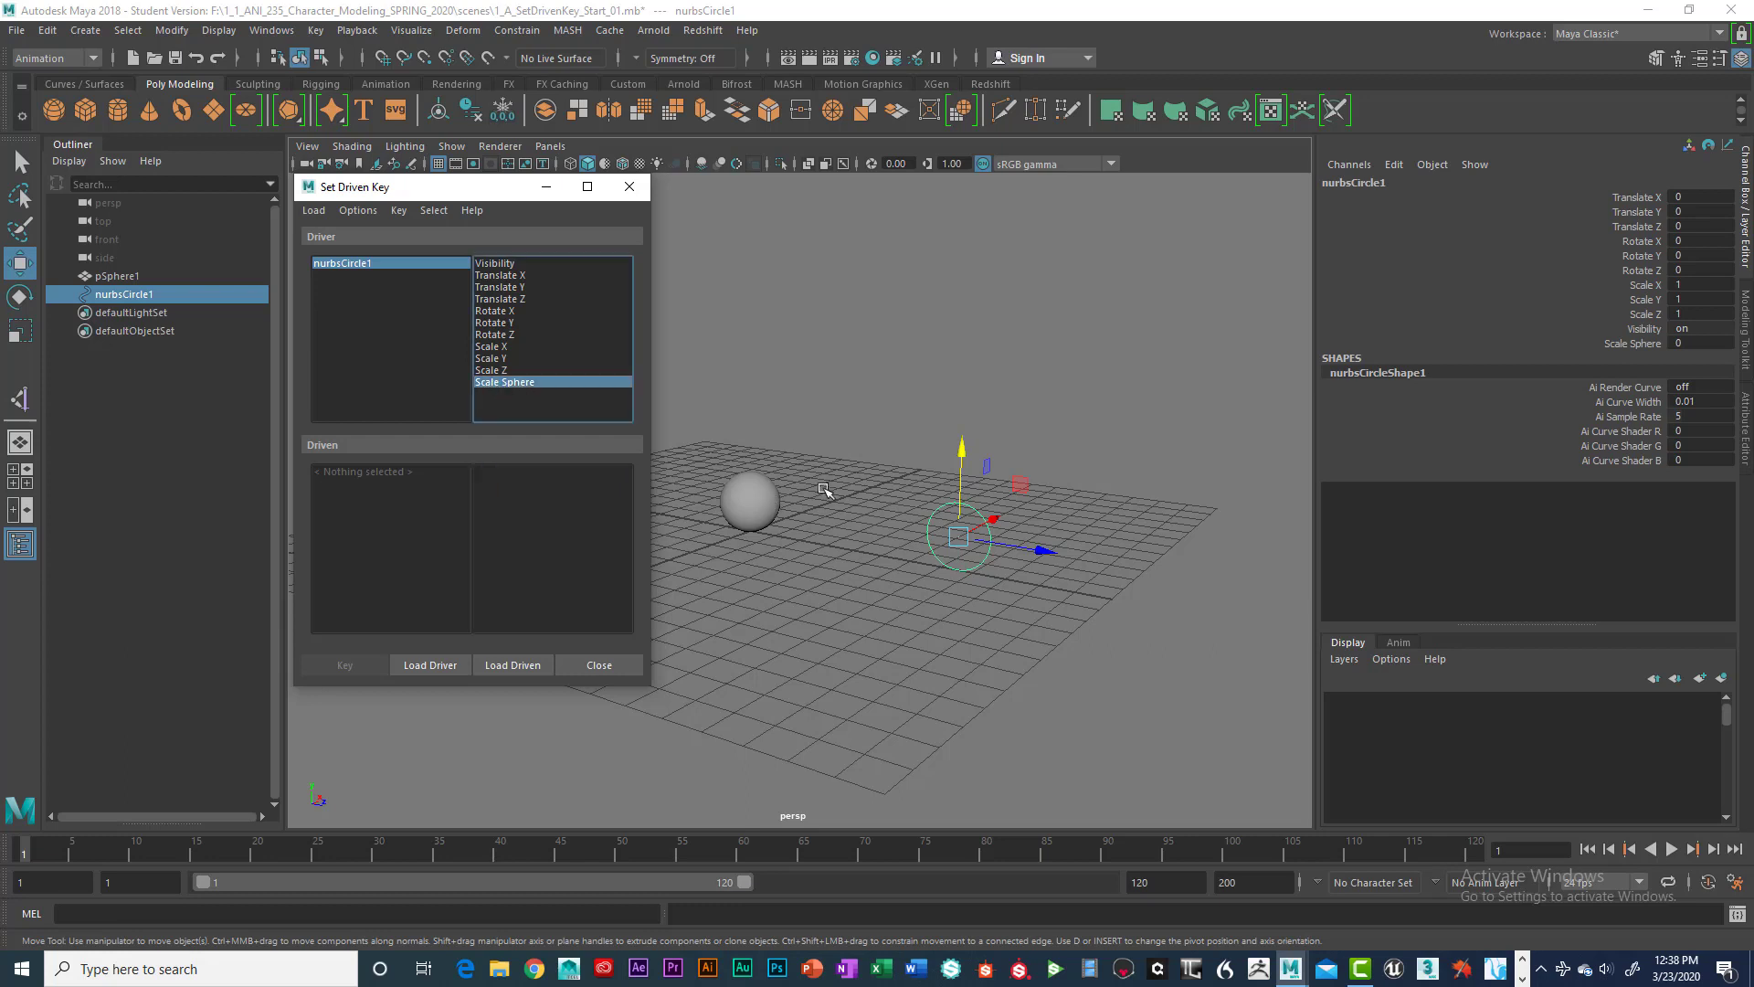
Step: Load the sphere as the driven object and select its Scale X, Scale Y and Scale Z attributes
{"action": "left_click", "coordinate": [754, 498]}
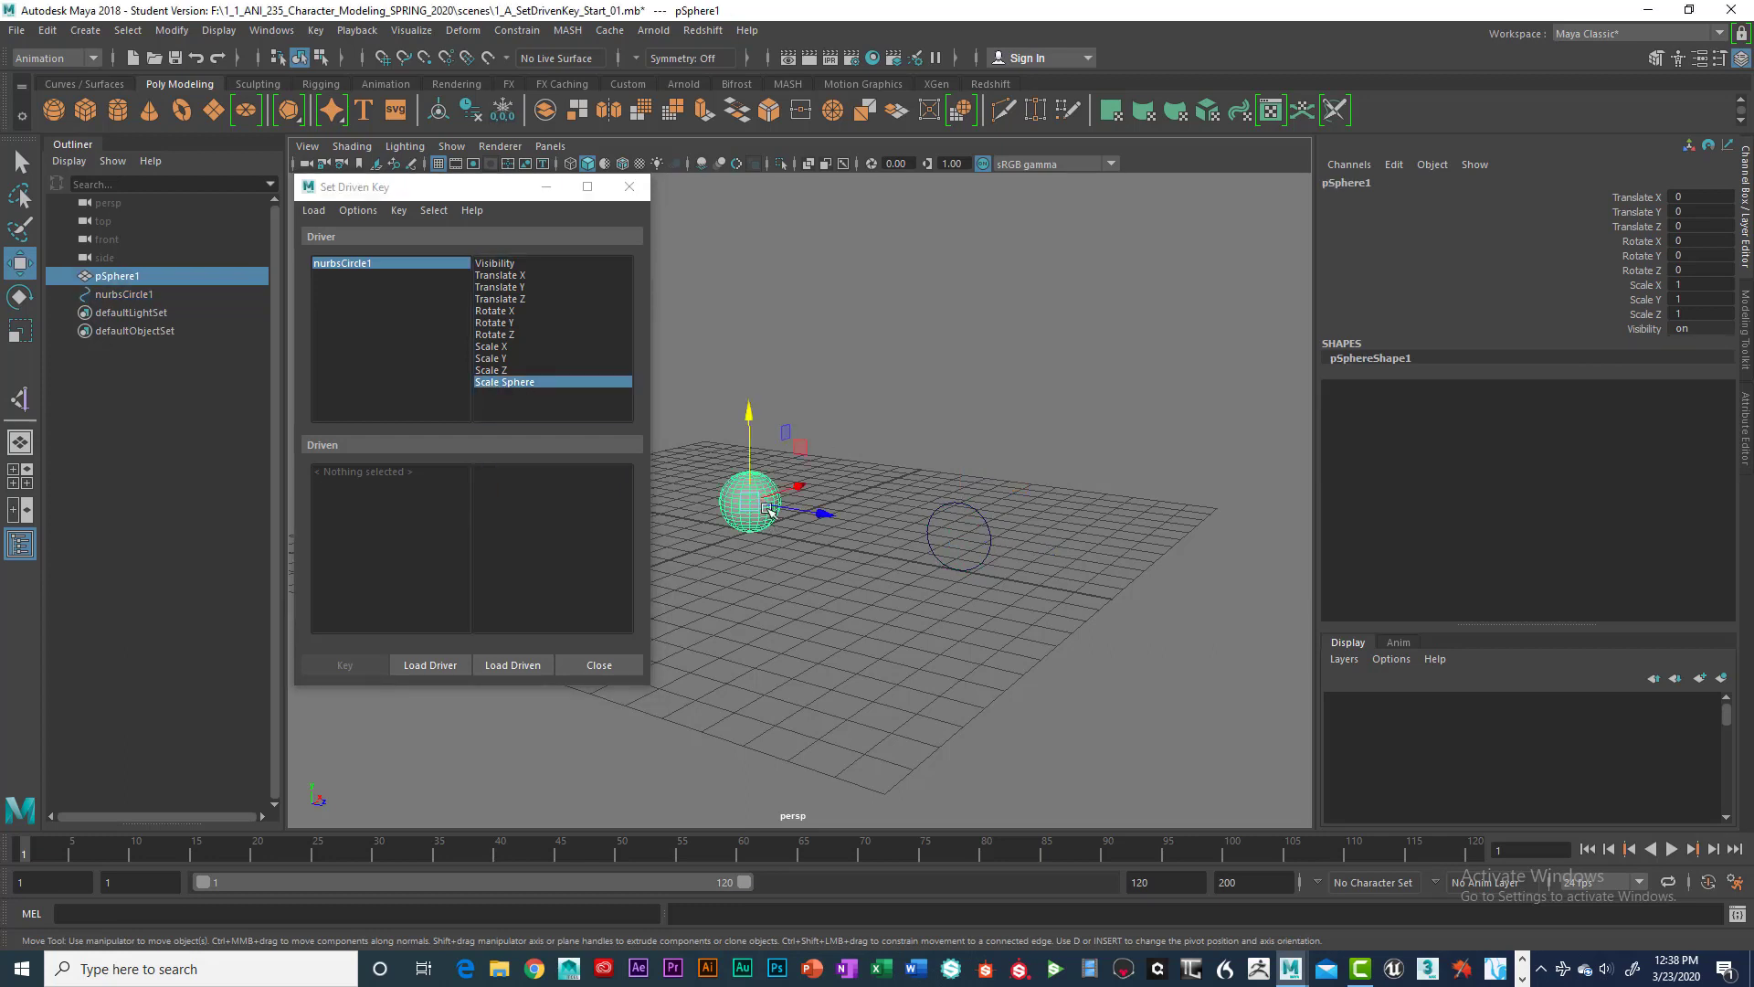
{"action": "left_click", "coordinate": [513, 665]}
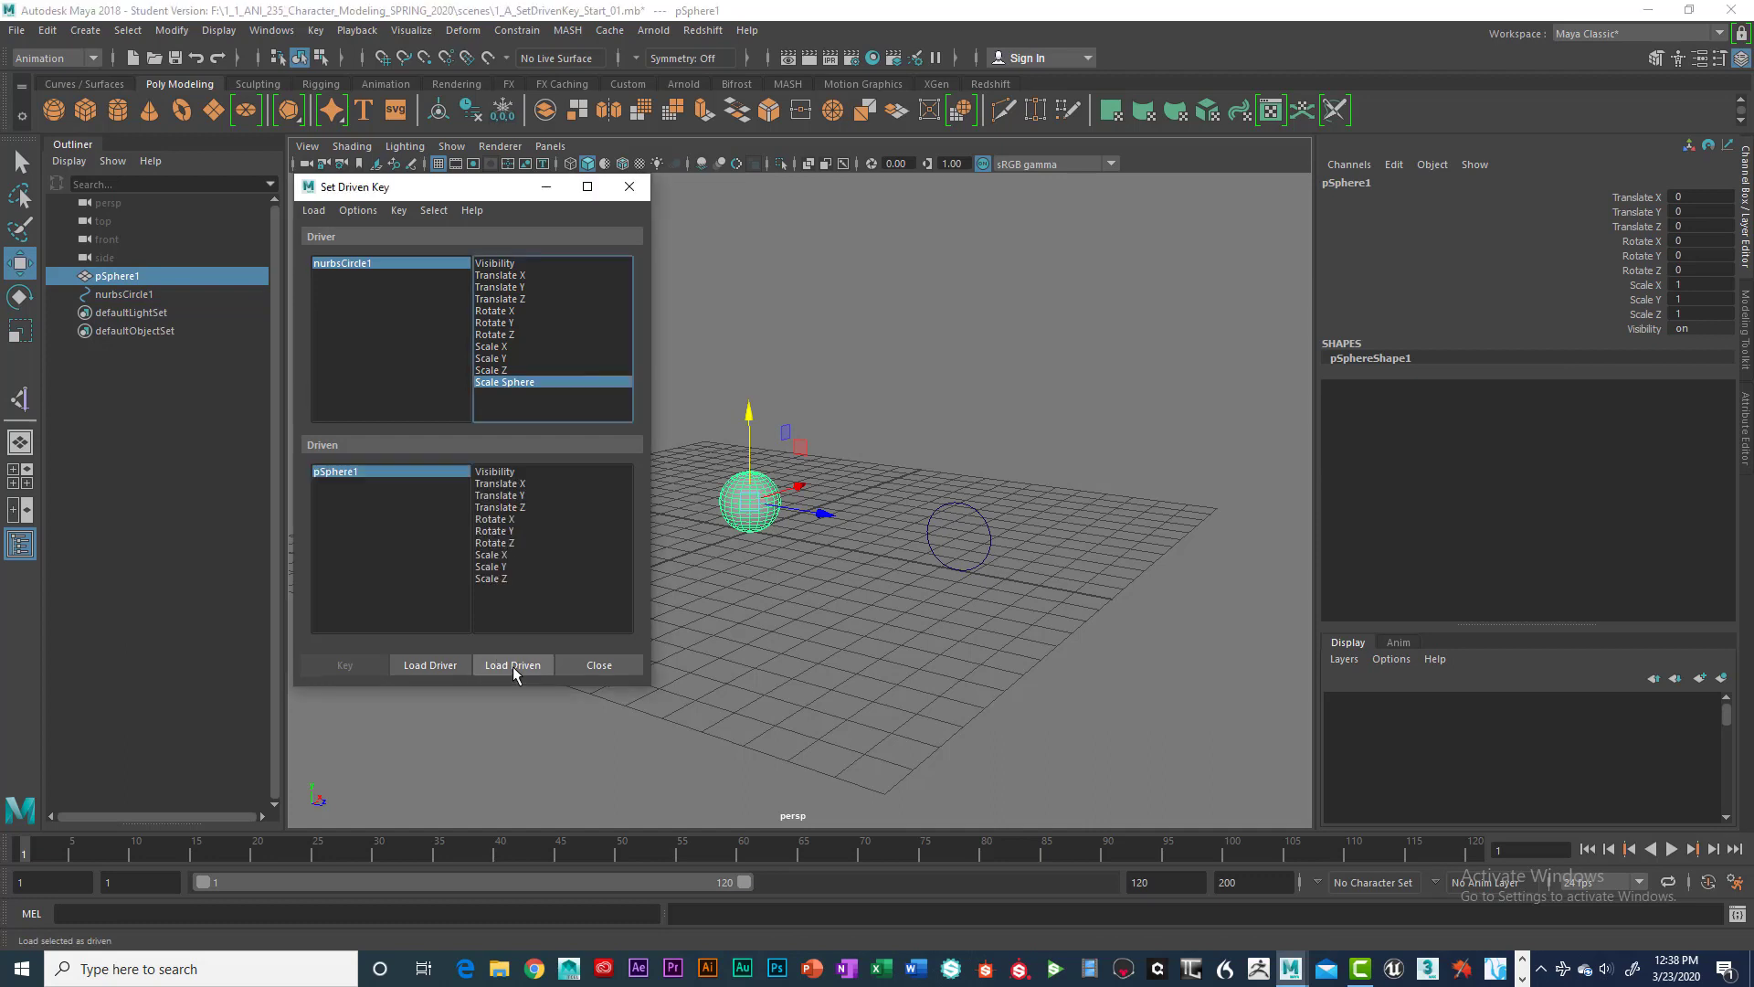
{"action": "left_click_drag", "start_coordinate": [501, 557], "coordinate": [499, 576]}
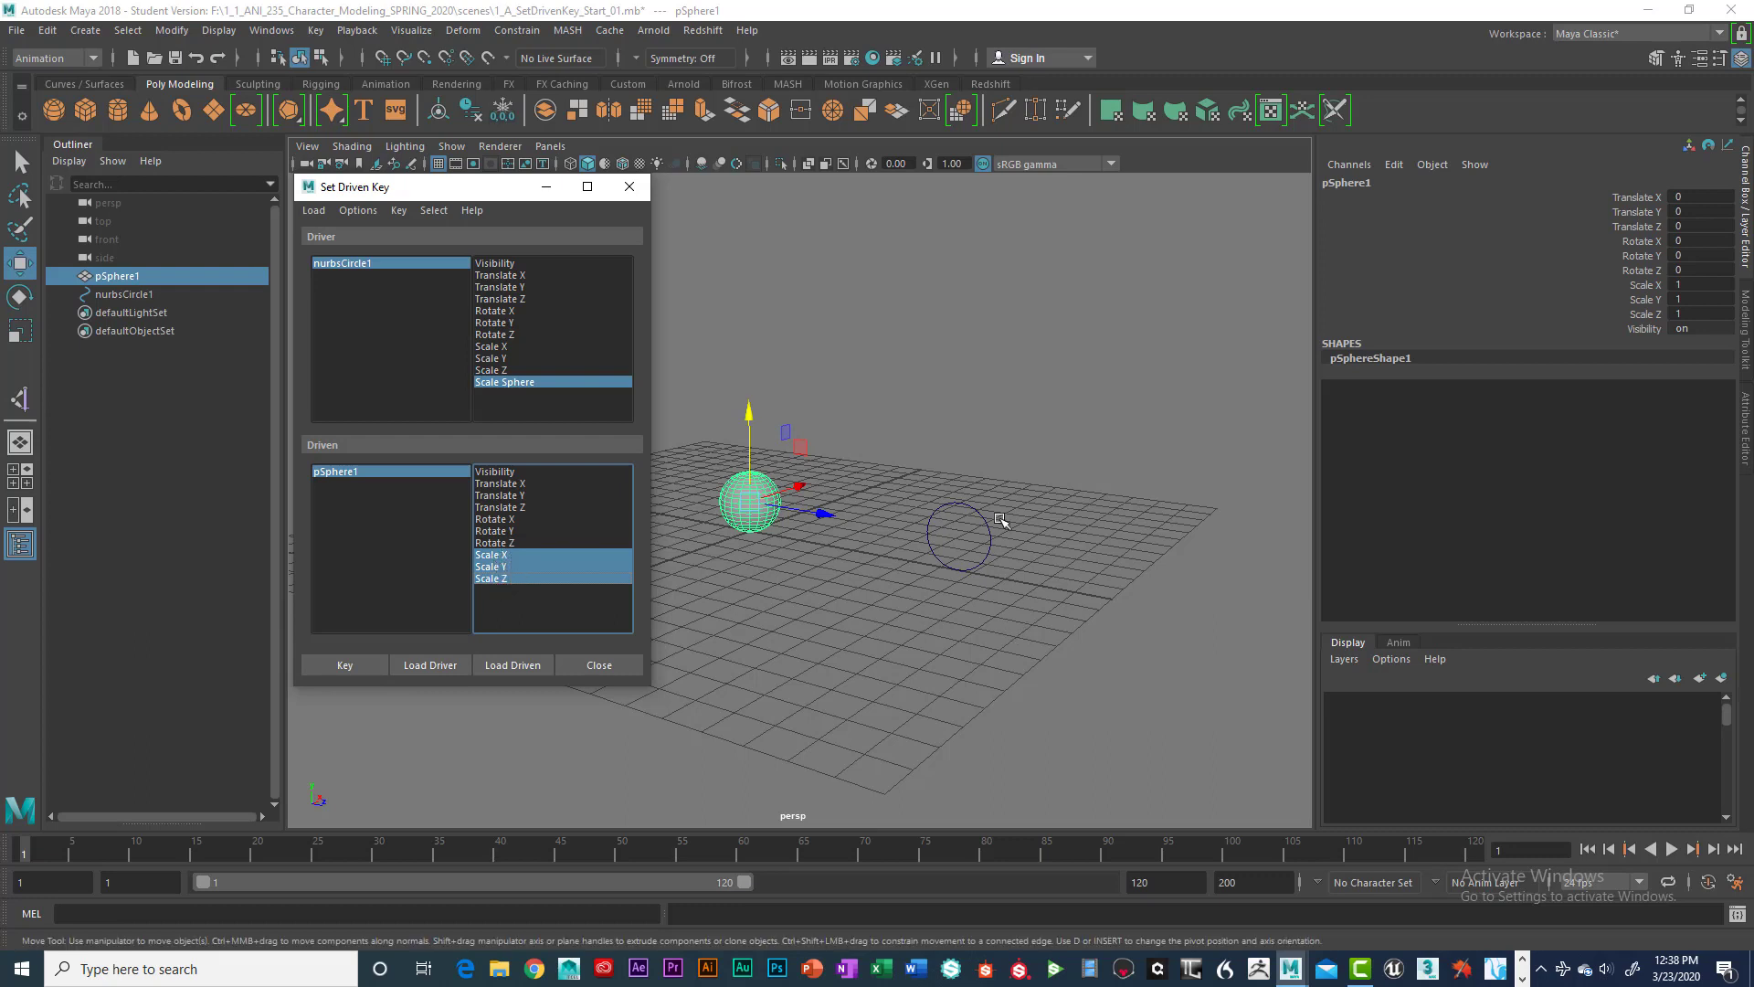
Step: Set a driven key for the sphere's scale of 1 with the NURBS circle's Scale Sphere attribute at 0
{"action": "left_click", "coordinate": [974, 503]}
{"action": "left_click", "coordinate": [975, 504]}
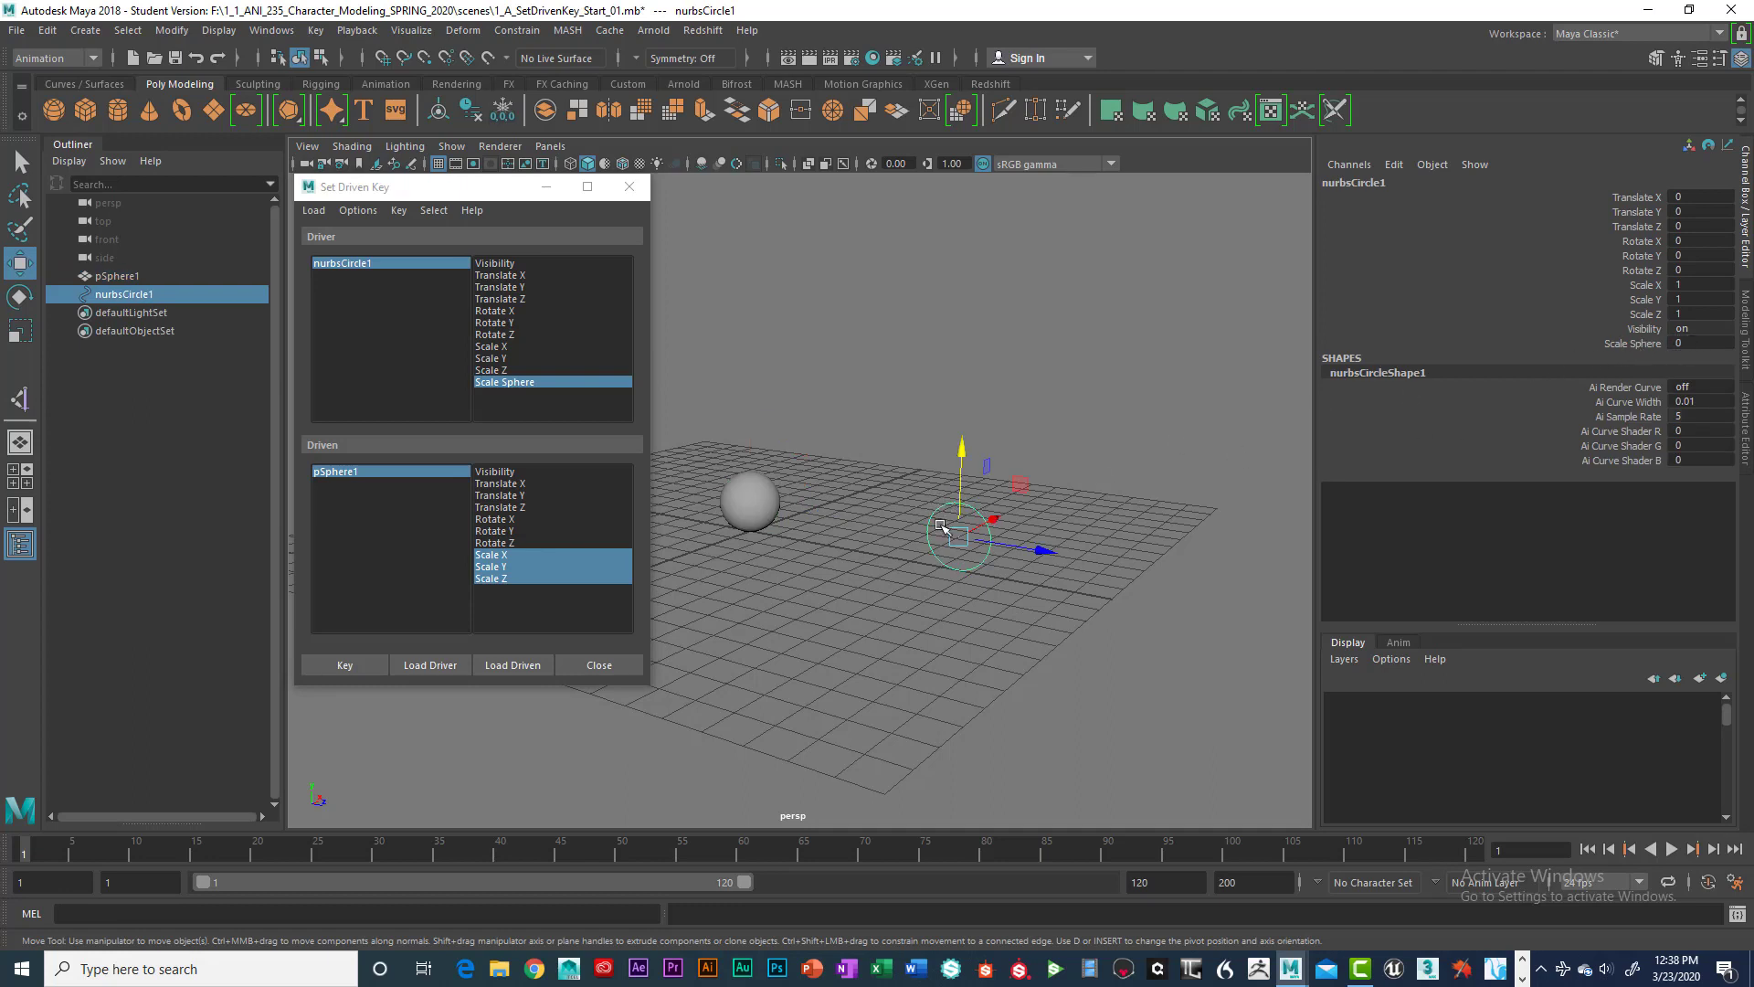
{"action": "left_click", "coordinate": [347, 666]}
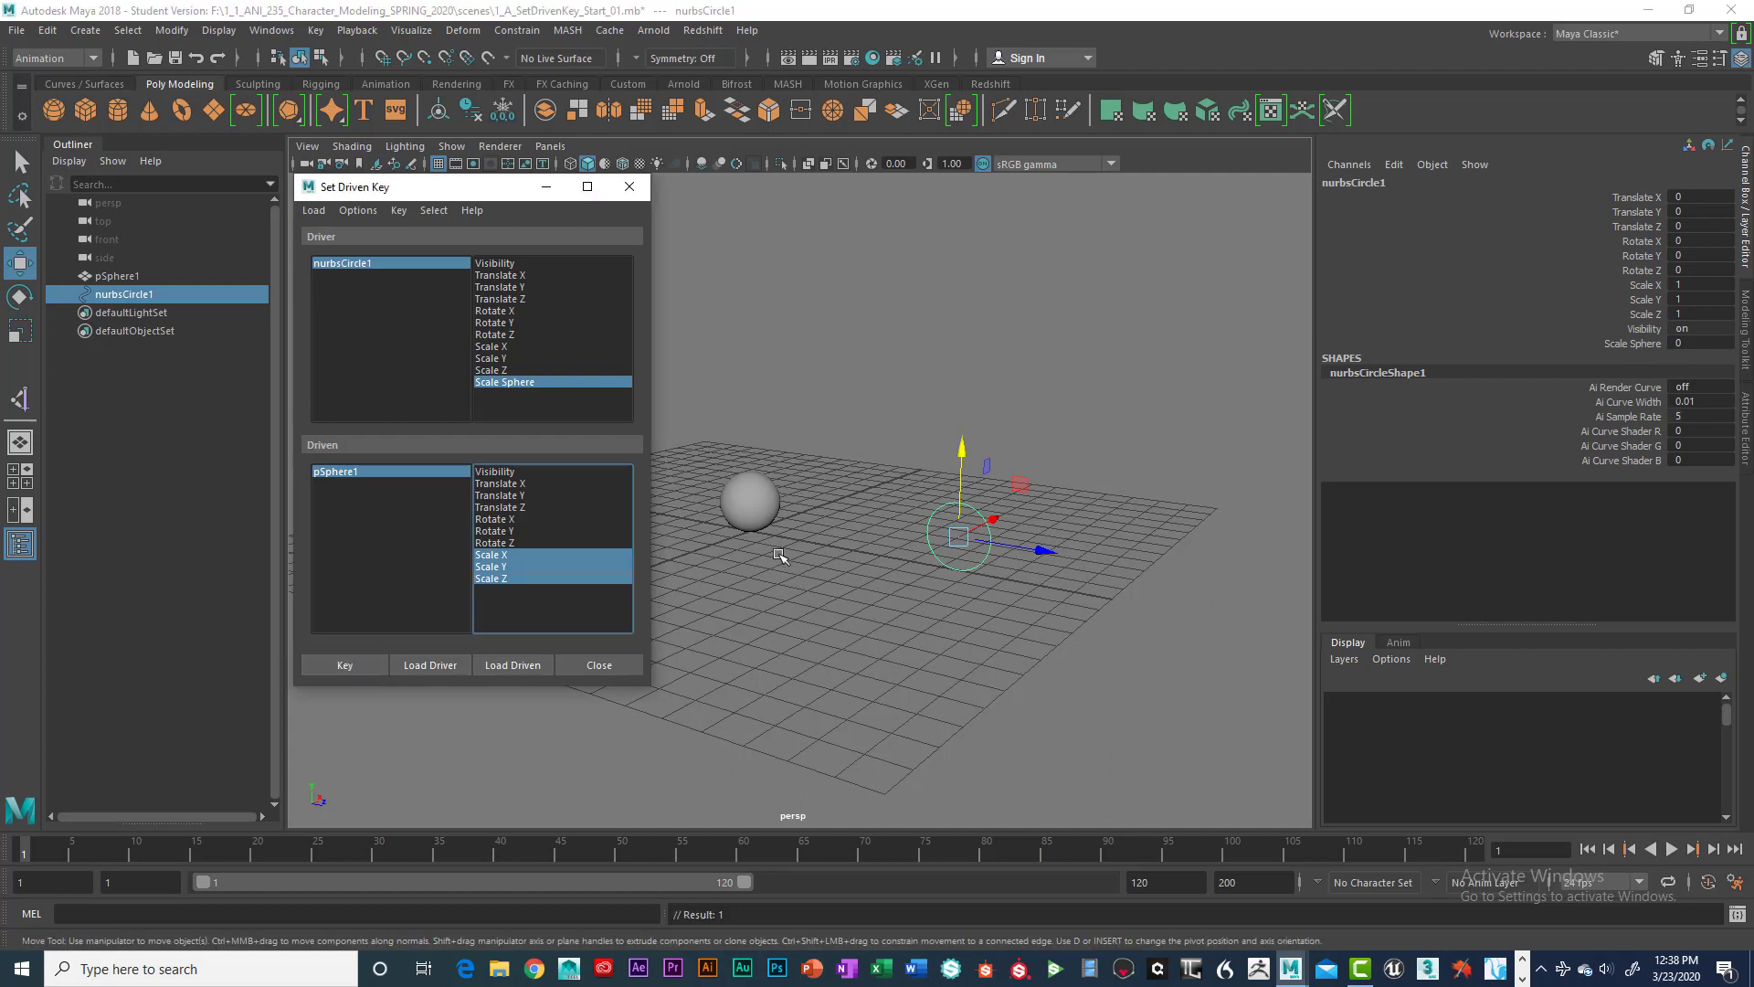
{"action": "left_click", "coordinate": [754, 501]}
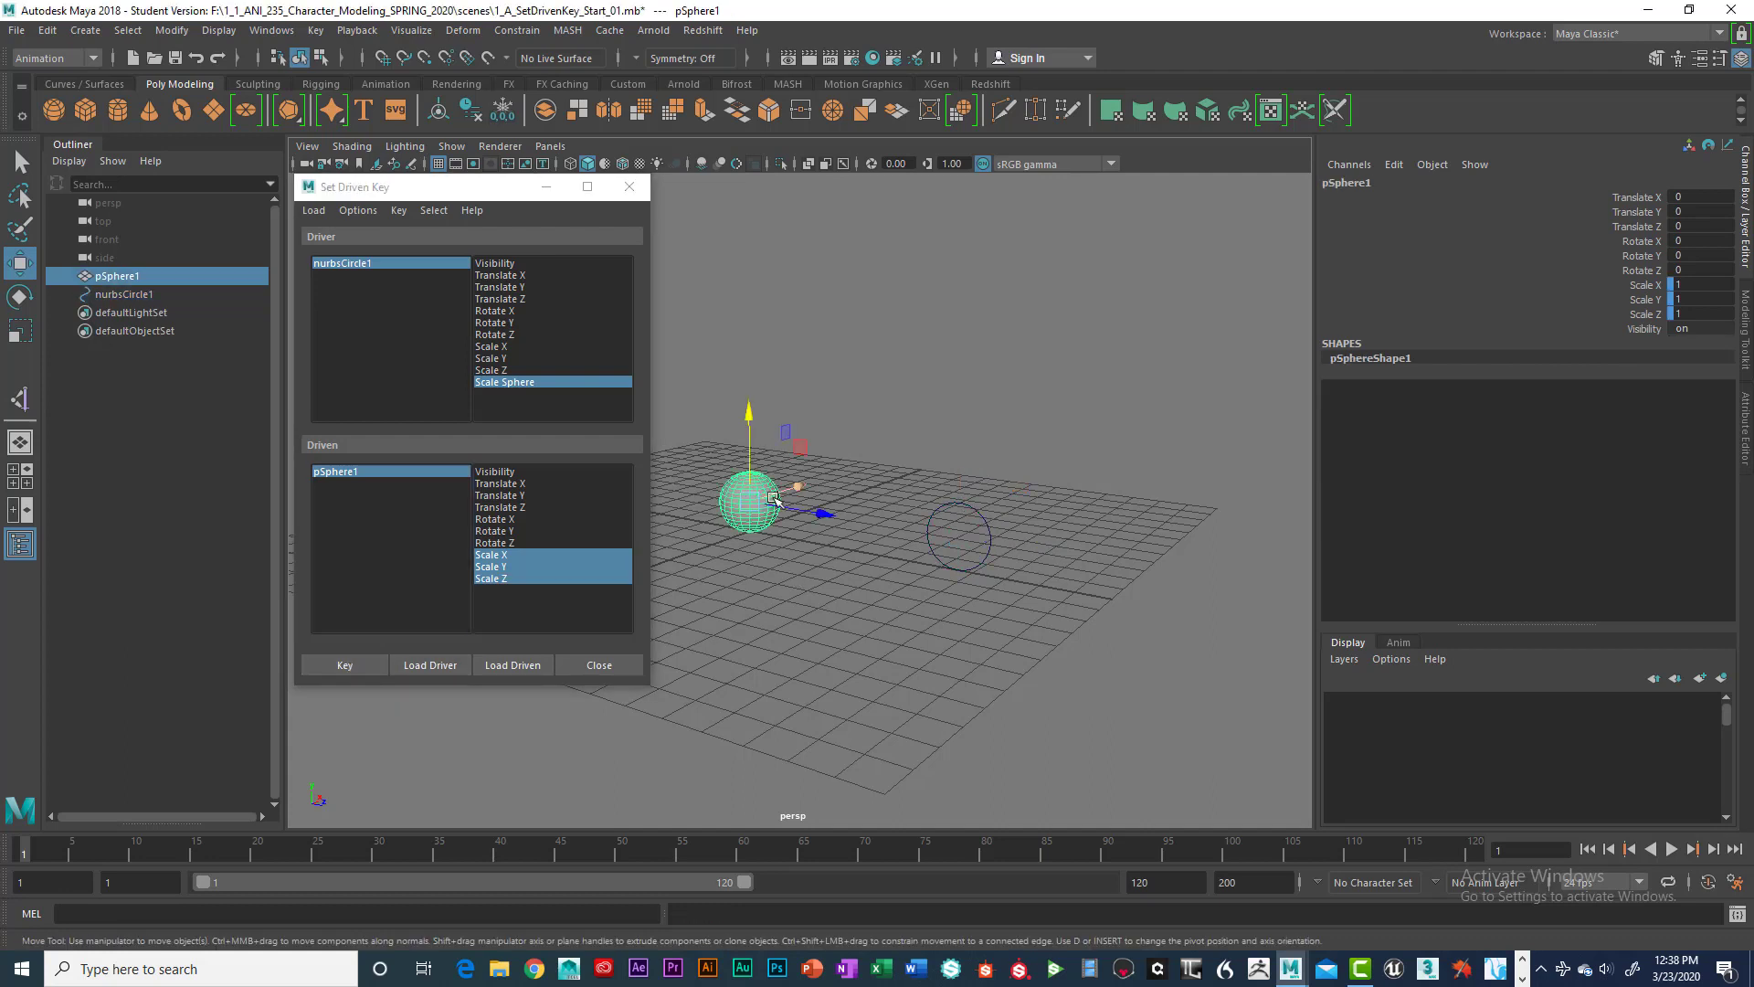
{"action": "key", "text": "r"}
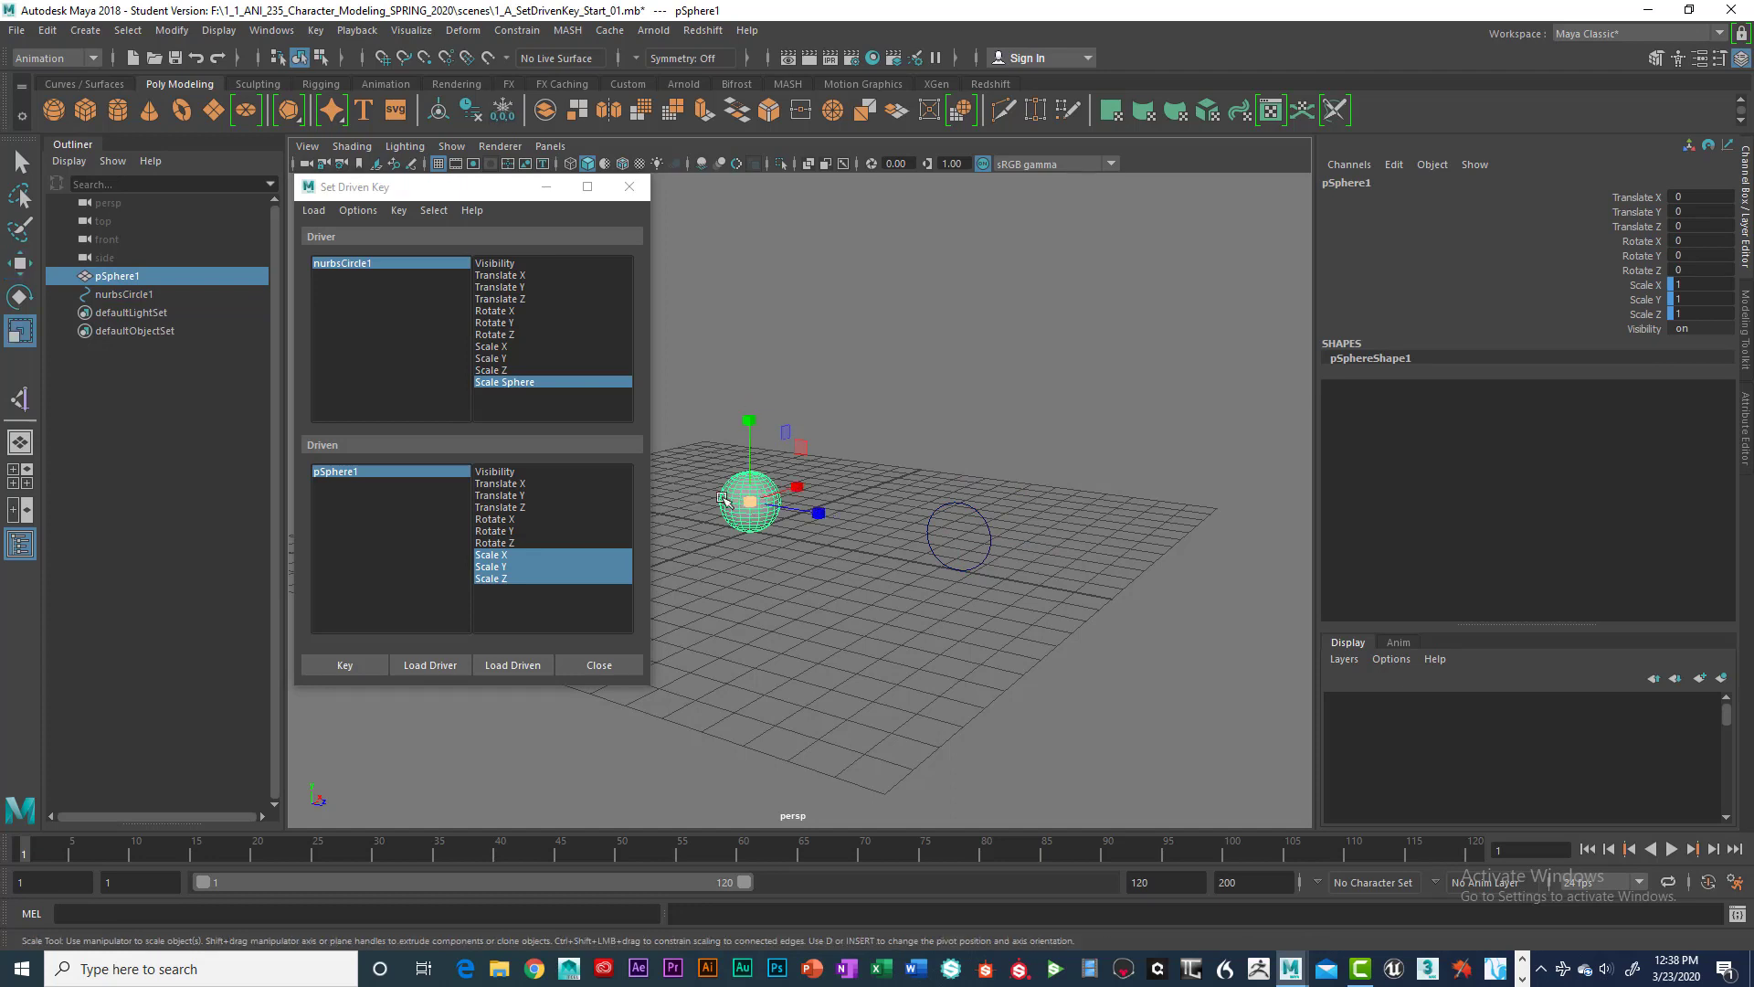
{"action": "left_click", "coordinate": [345, 666]}
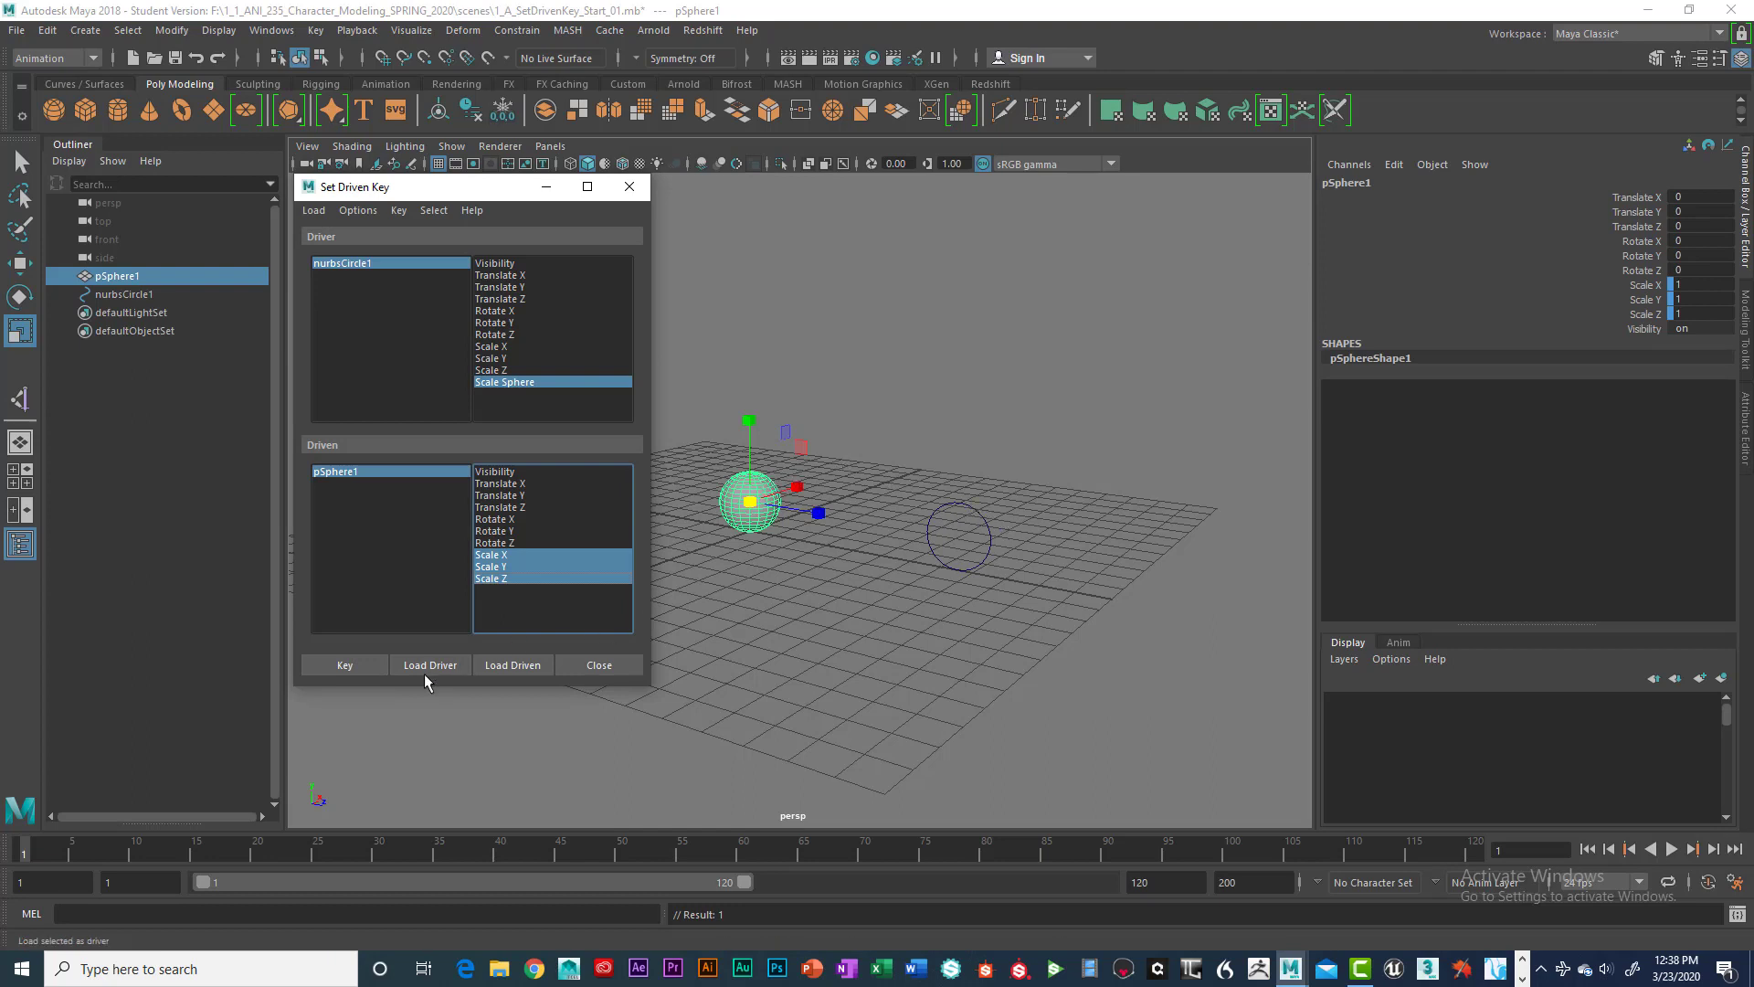
Step: Set the NURBS circle's Scale Sphere value to 10 and key it against the sphere's current scale
{"action": "left_click", "coordinate": [971, 505]}
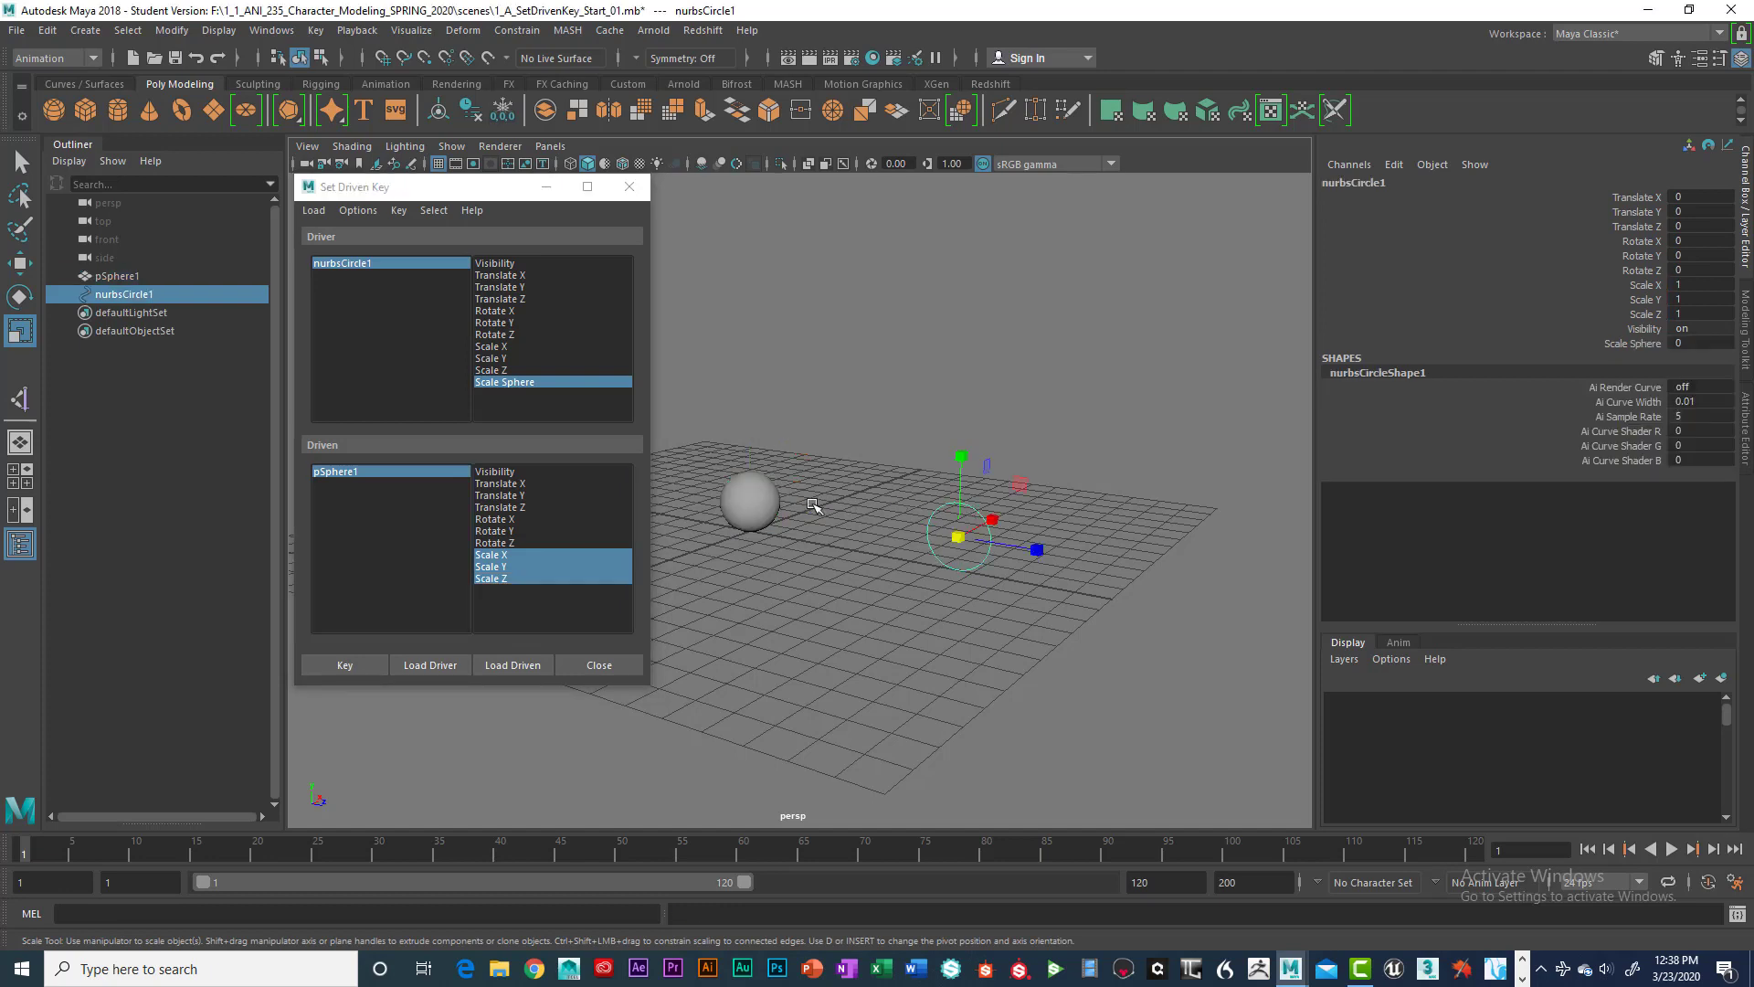
{"action": "left_click", "coordinate": [763, 494]}
{"action": "left_click", "coordinate": [967, 504]}
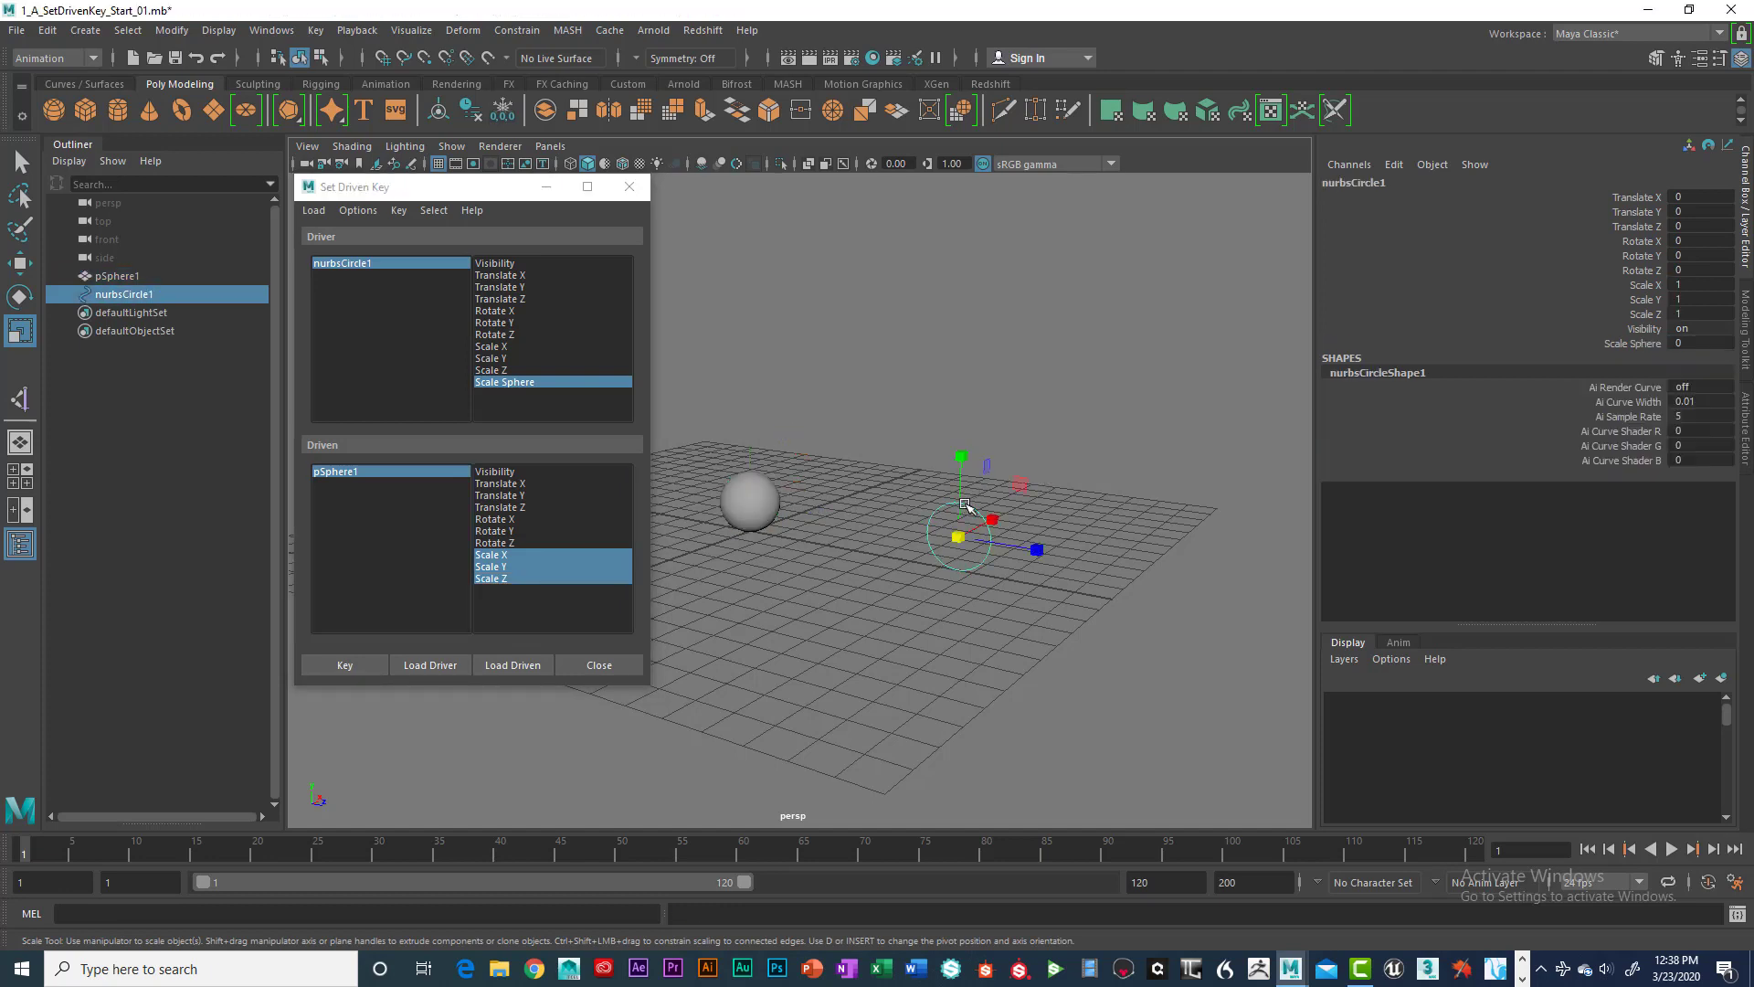
{"action": "left_click", "coordinate": [1063, 476]}
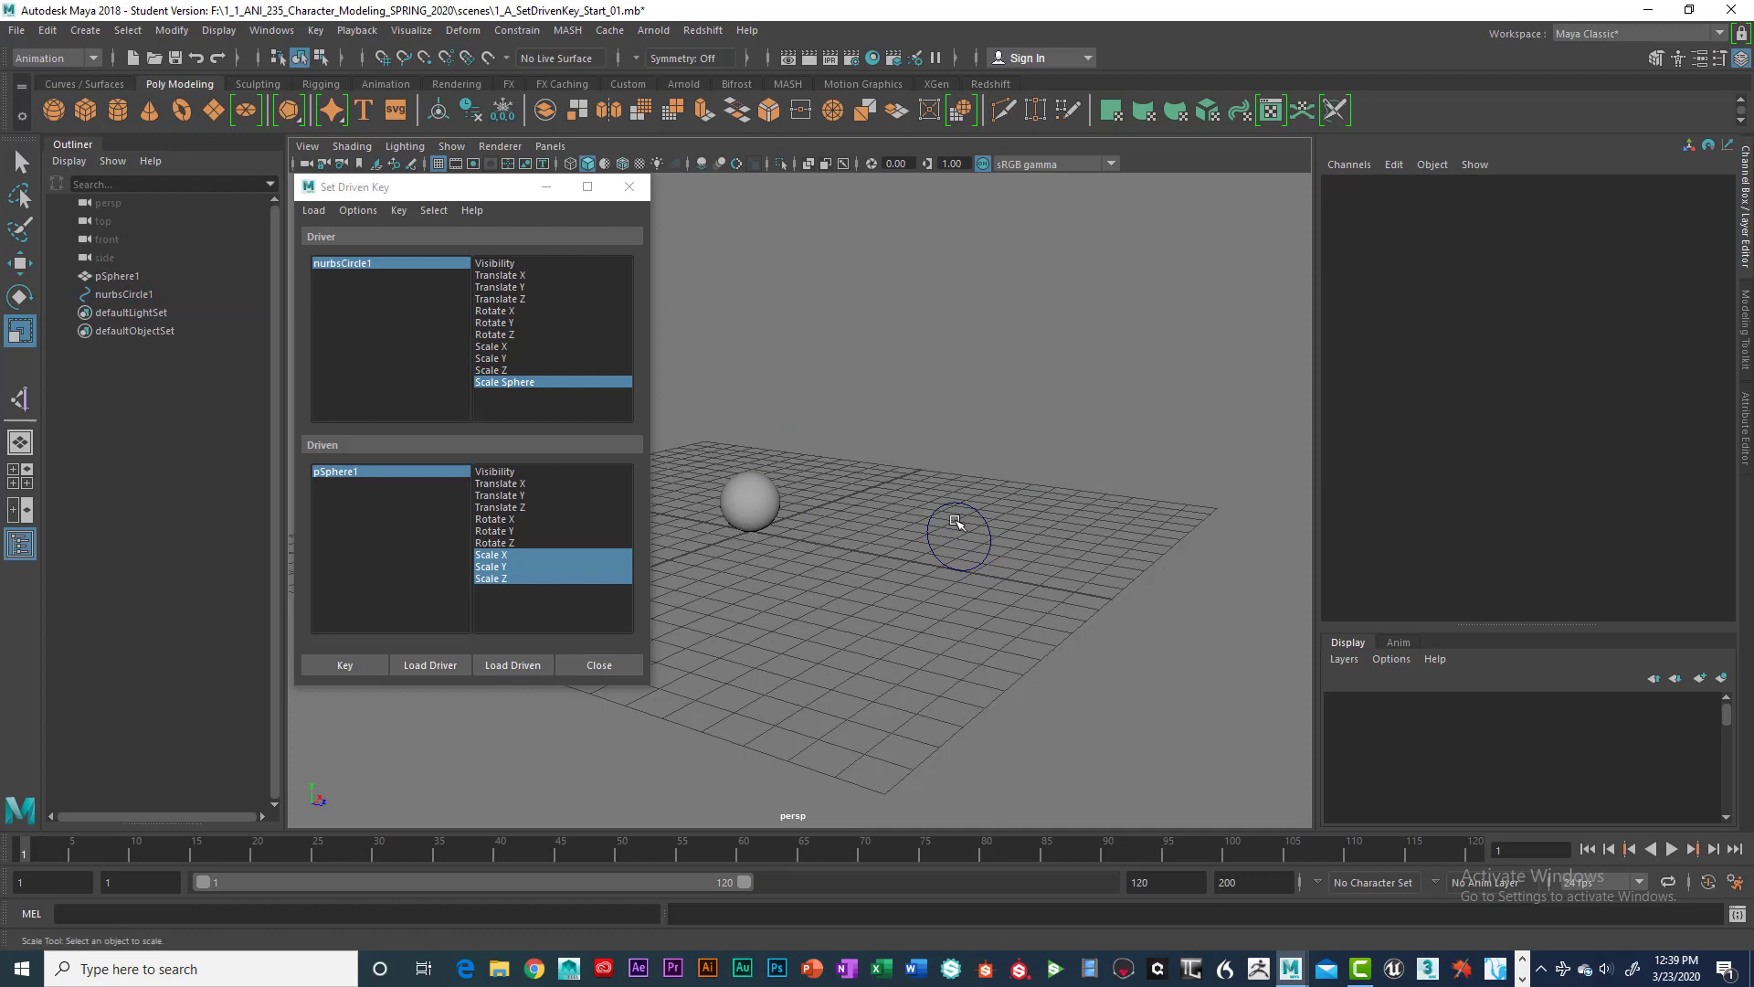
{"action": "left_click", "coordinate": [961, 505]}
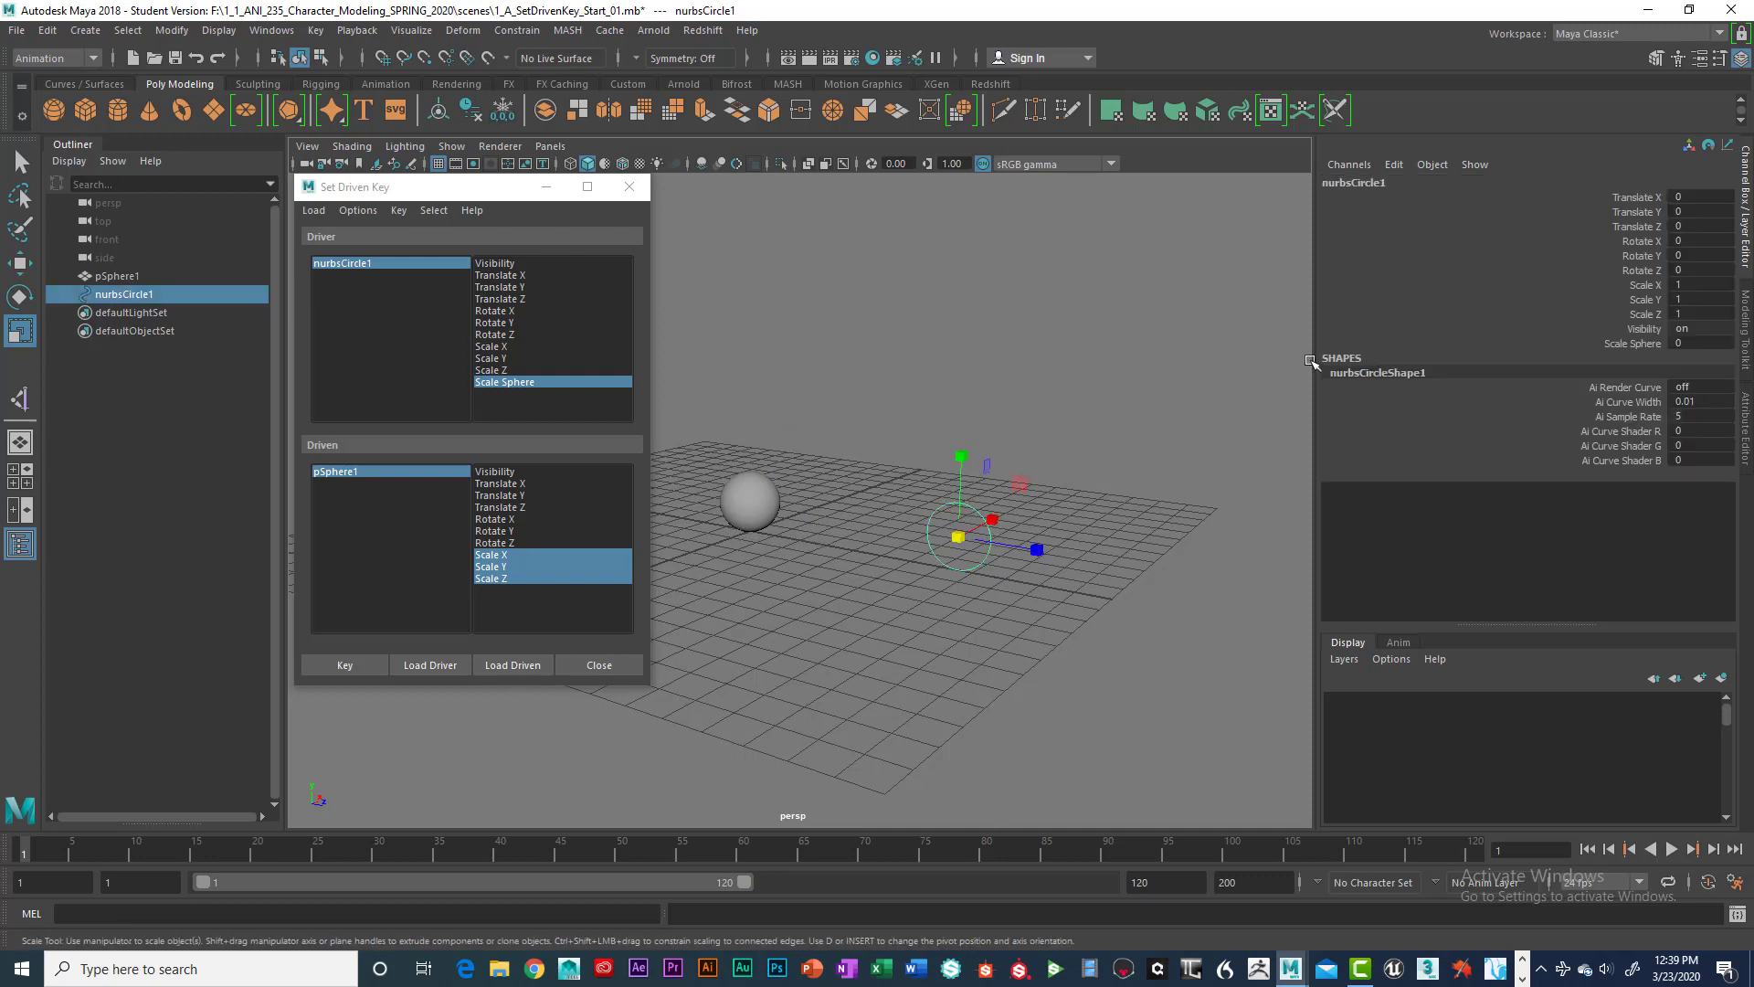
{"action": "double_click", "coordinate": [1686, 342]}
{"action": "key", "text": "Return"}
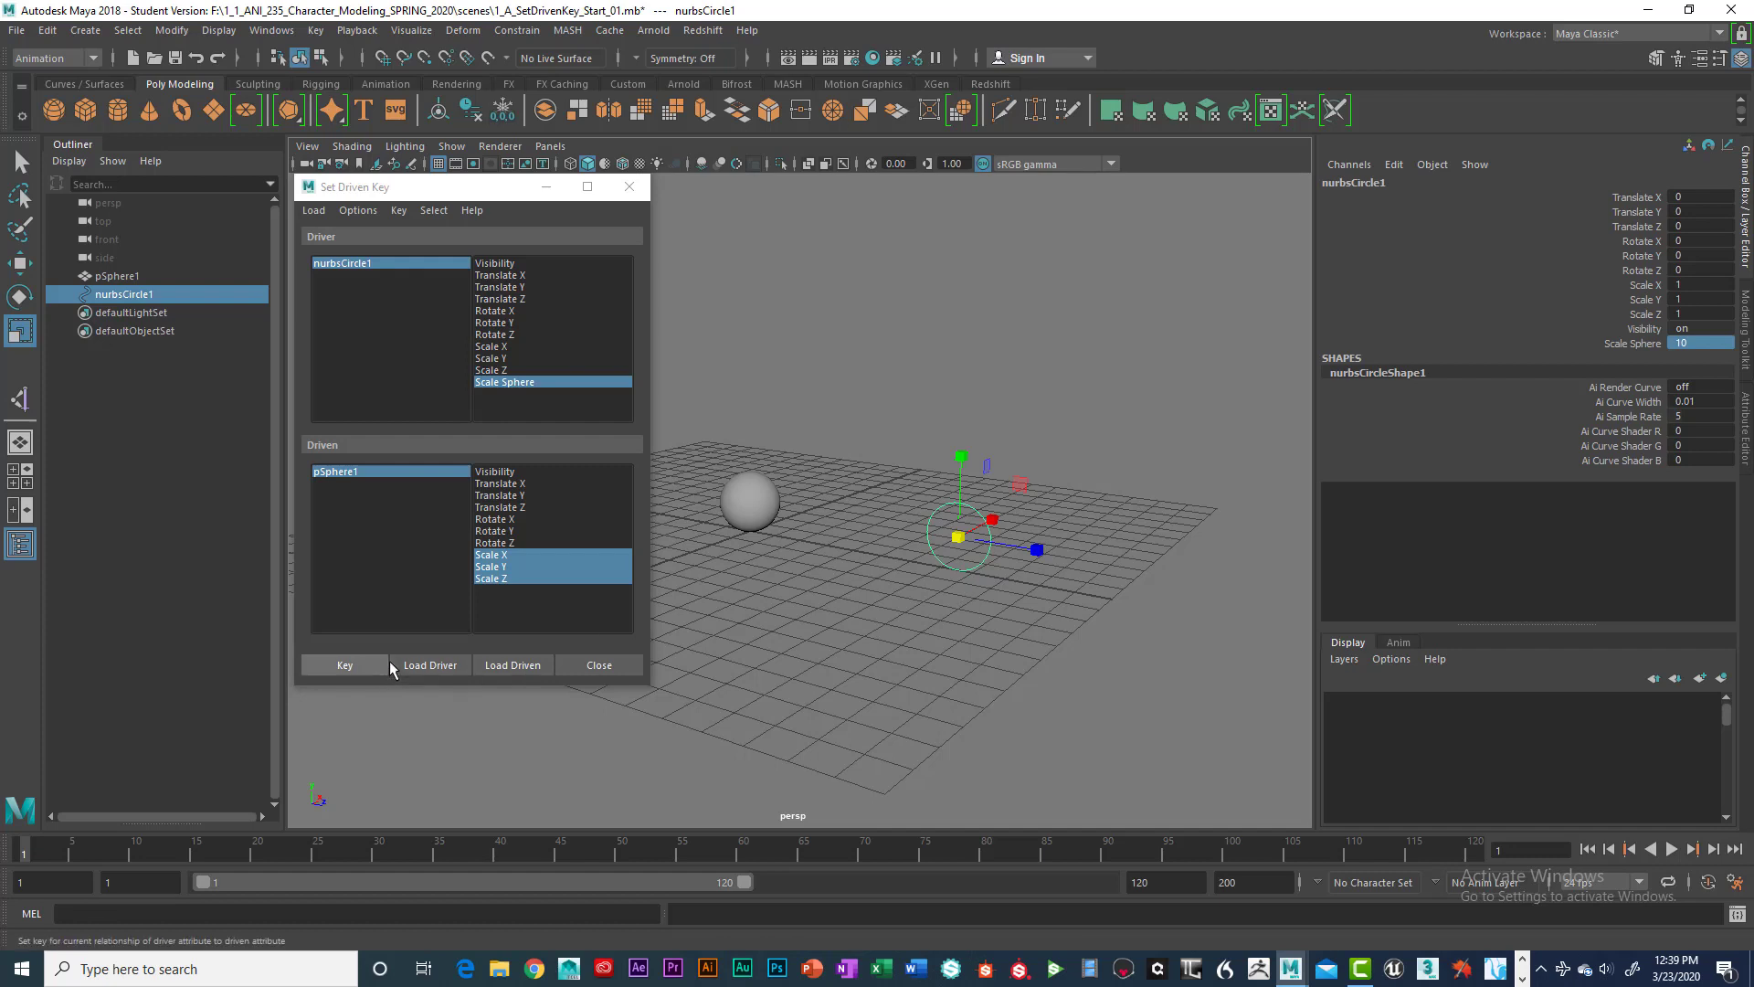
{"action": "left_click", "coordinate": [353, 665]}
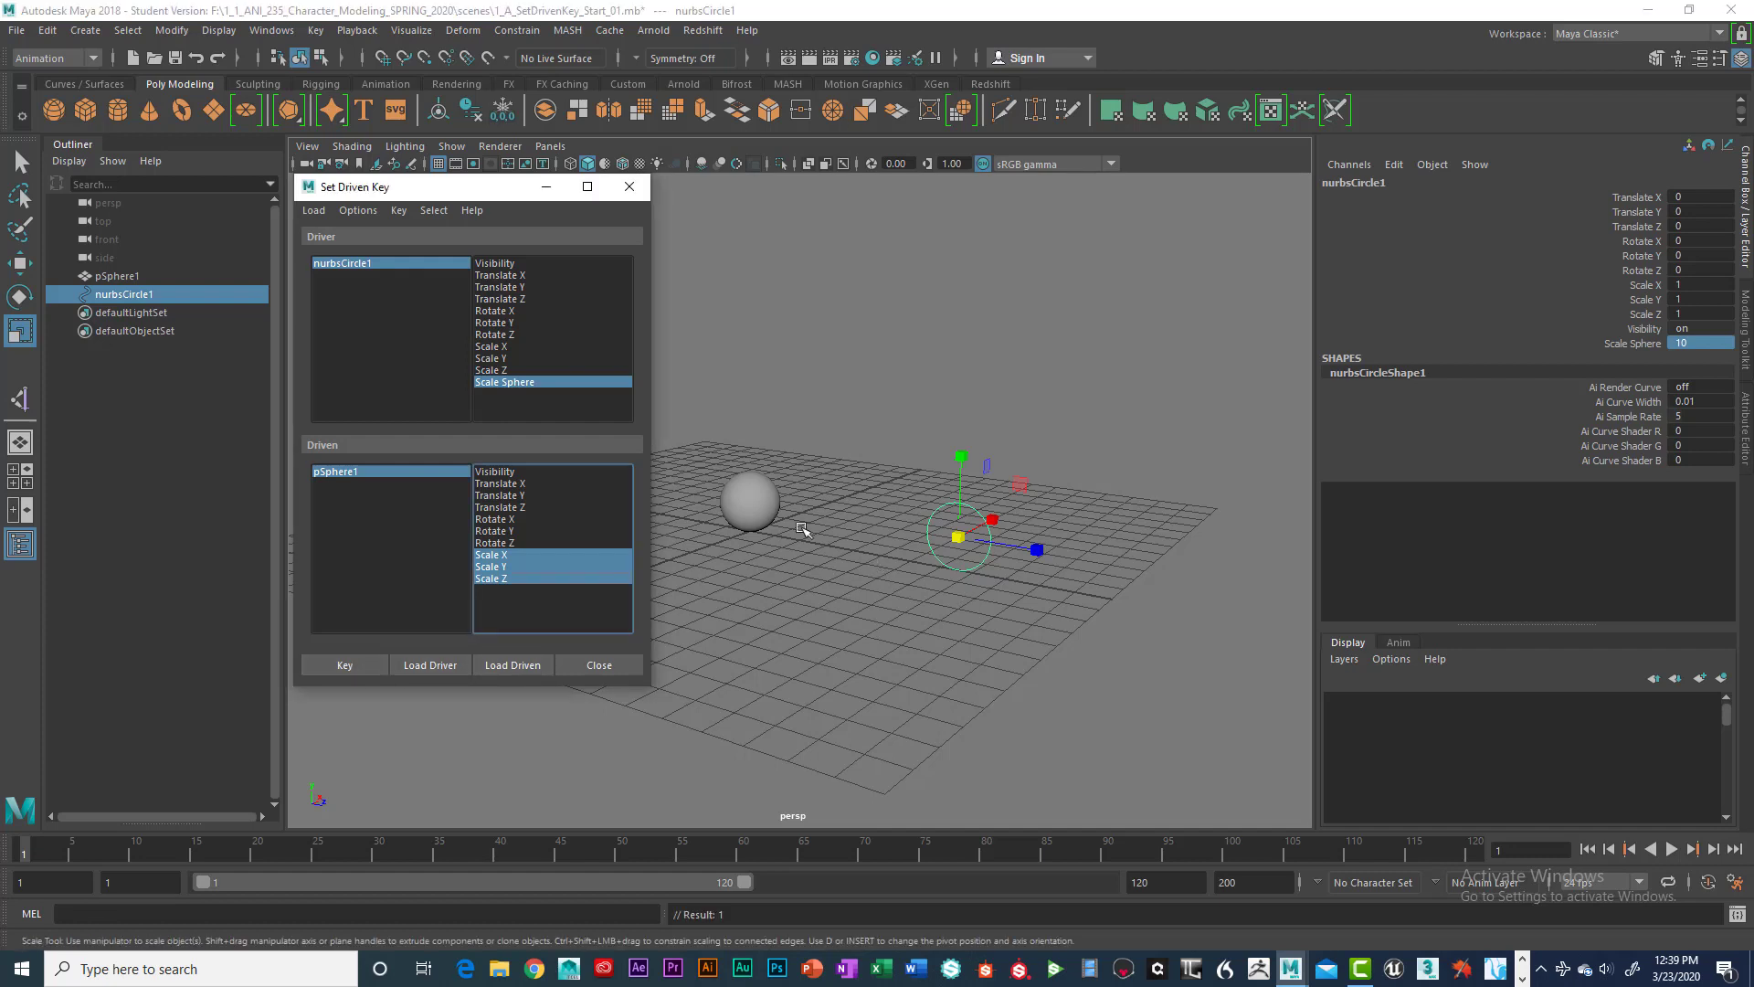
Step: Scale the sphere uniformly to about 2.335 and key that size for the Scale Sphere value of 10
{"action": "left_click", "coordinate": [750, 501]}
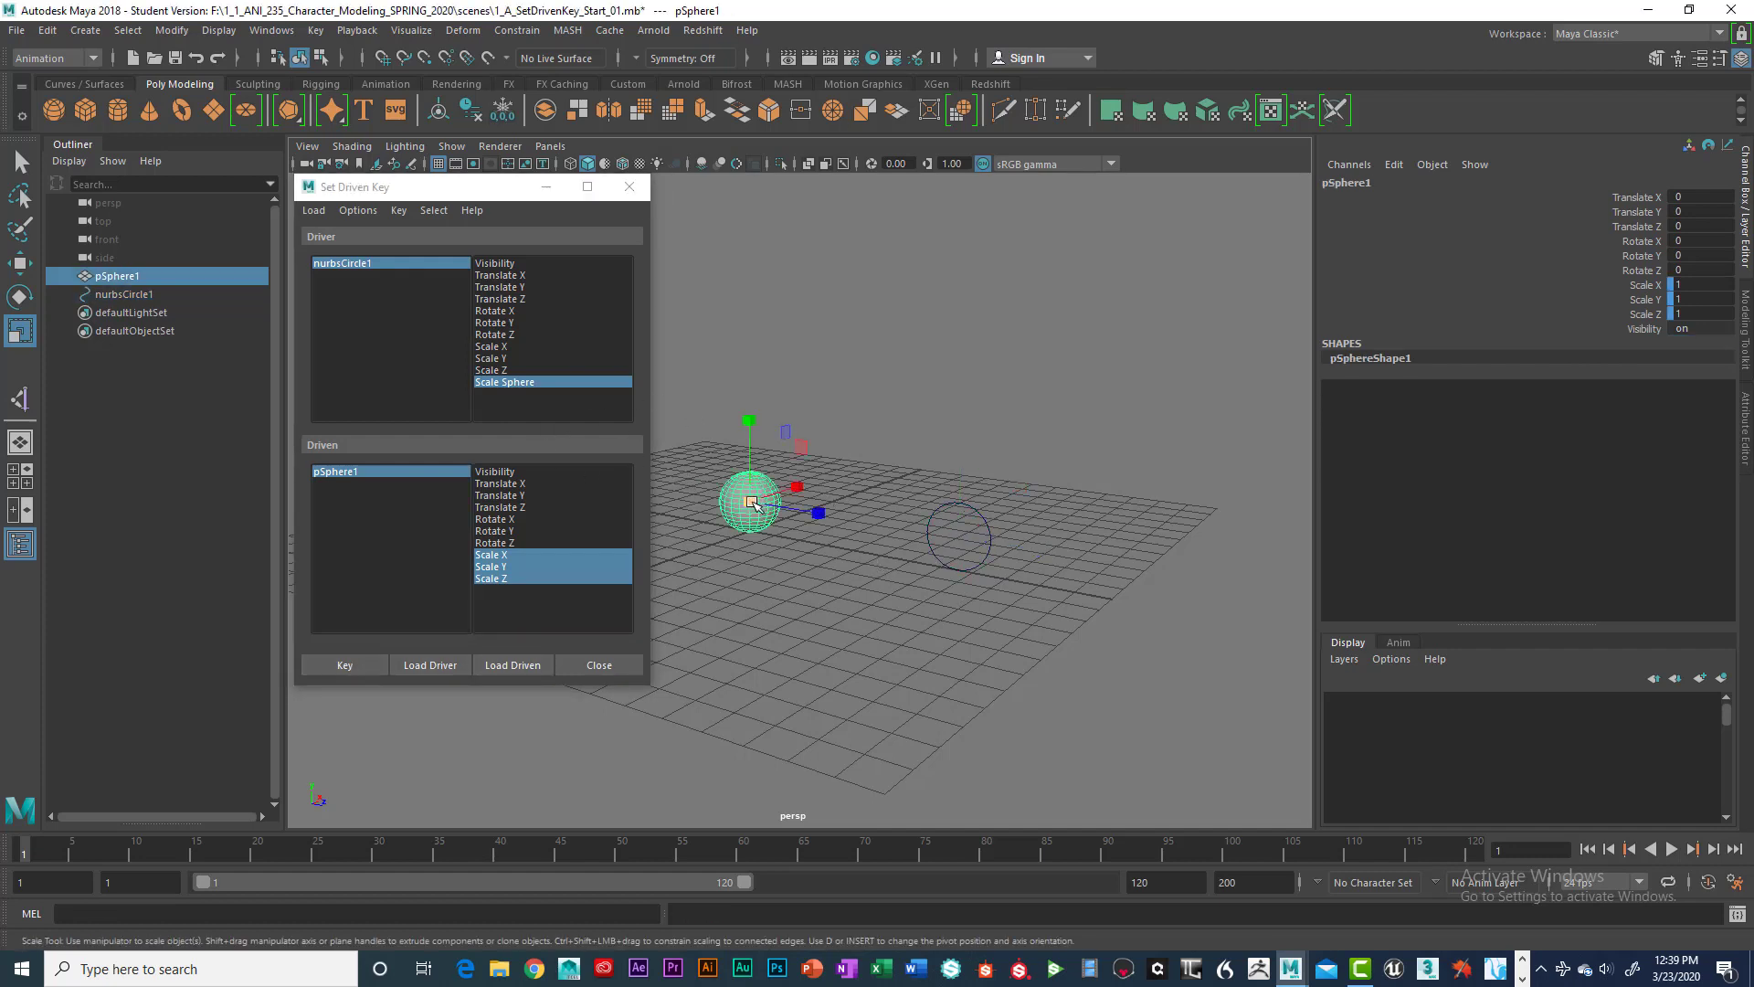
{"action": "left_click_drag", "start_coordinate": [749, 501], "coordinate": [819, 492]}
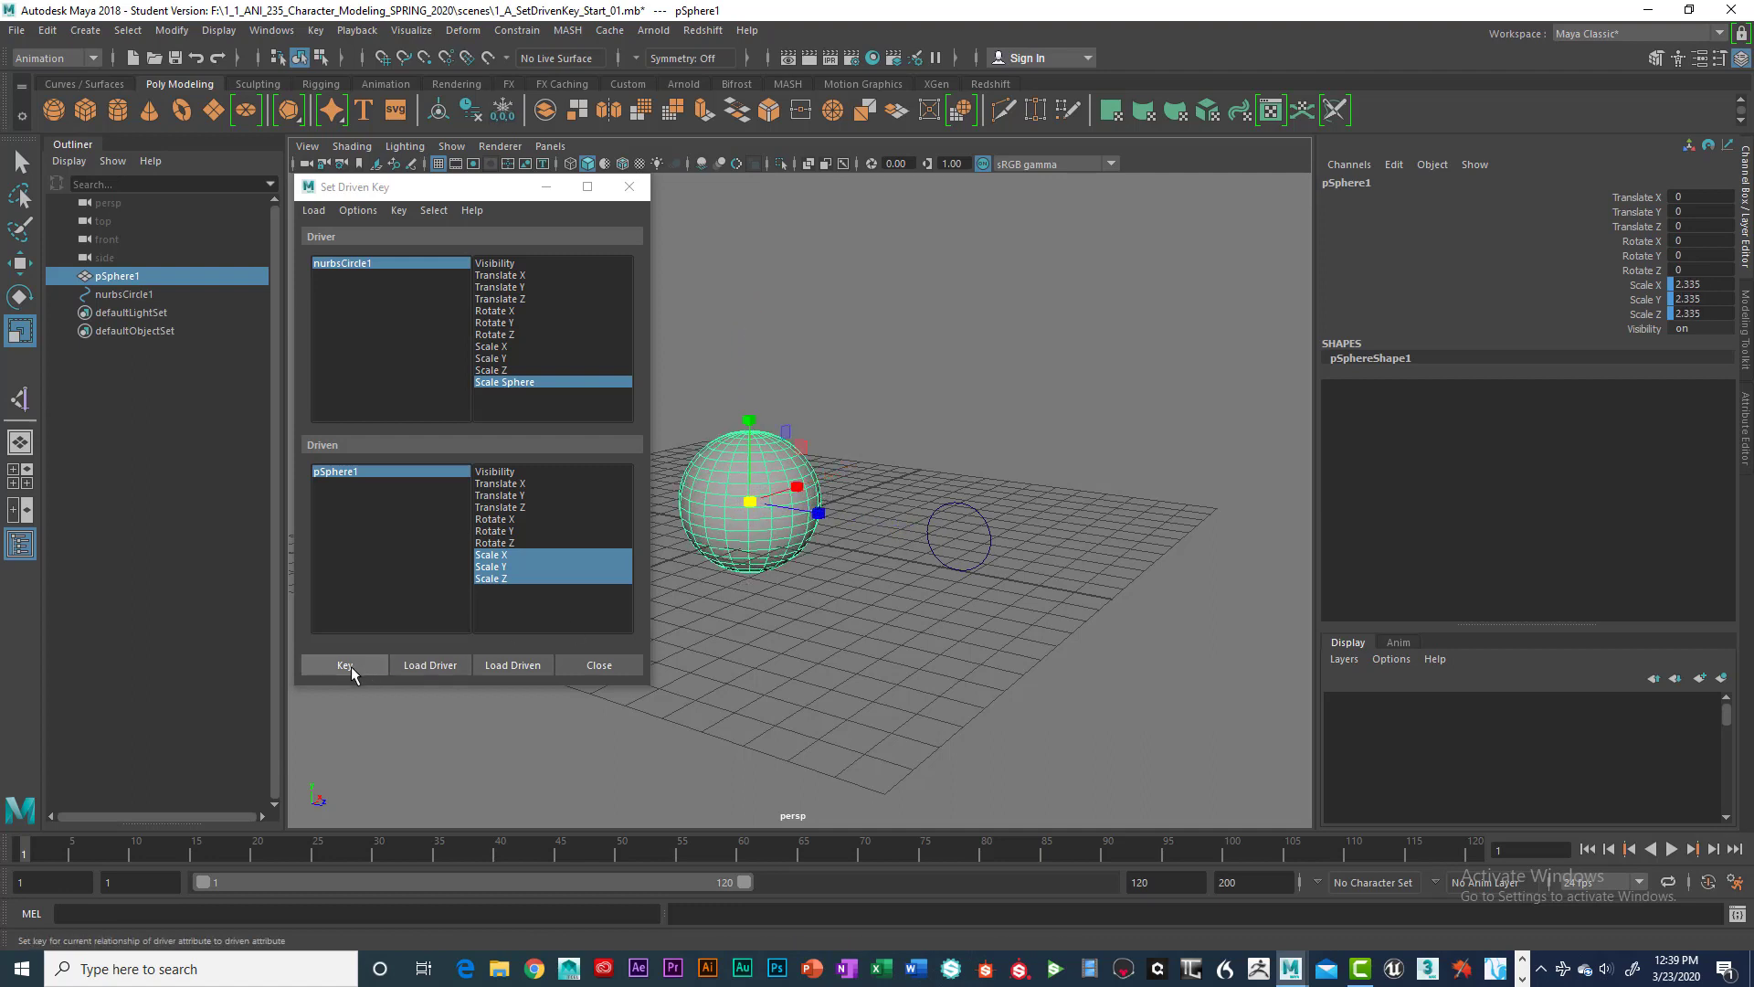
{"action": "left_click", "coordinate": [345, 665]}
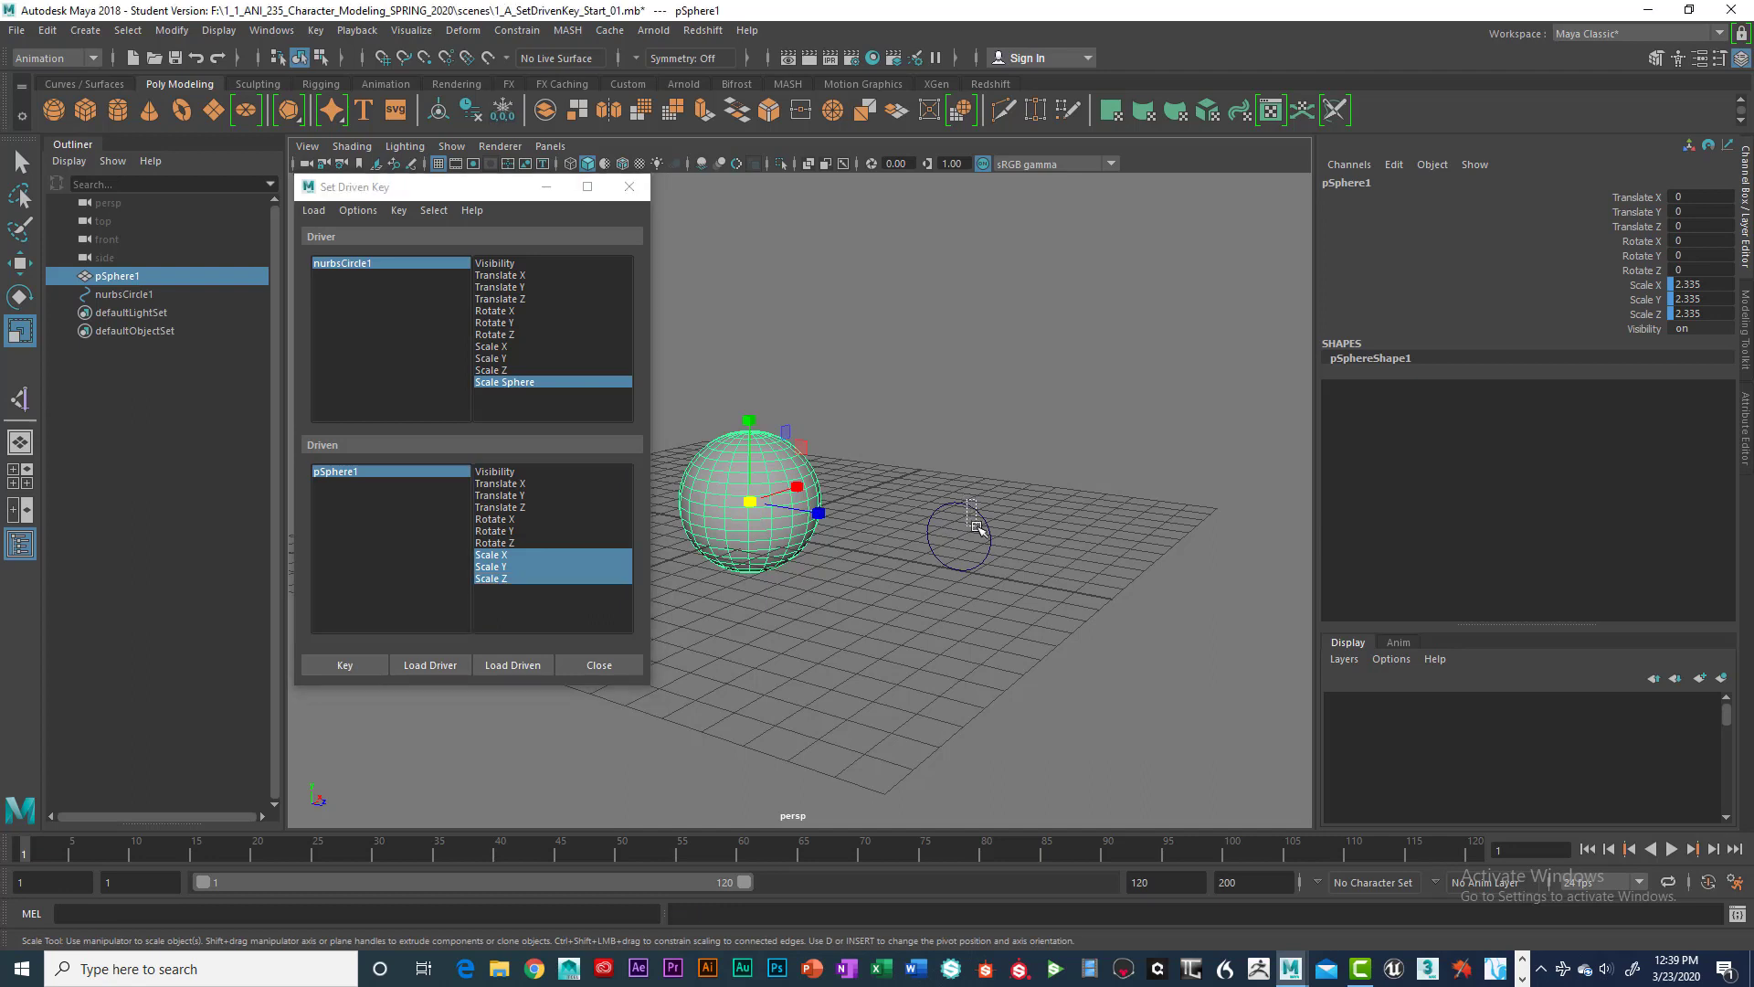
Step: Test the driven key by setting the NURBS circle's Scale Sphere value to 0
{"action": "left_click", "coordinate": [976, 528]}
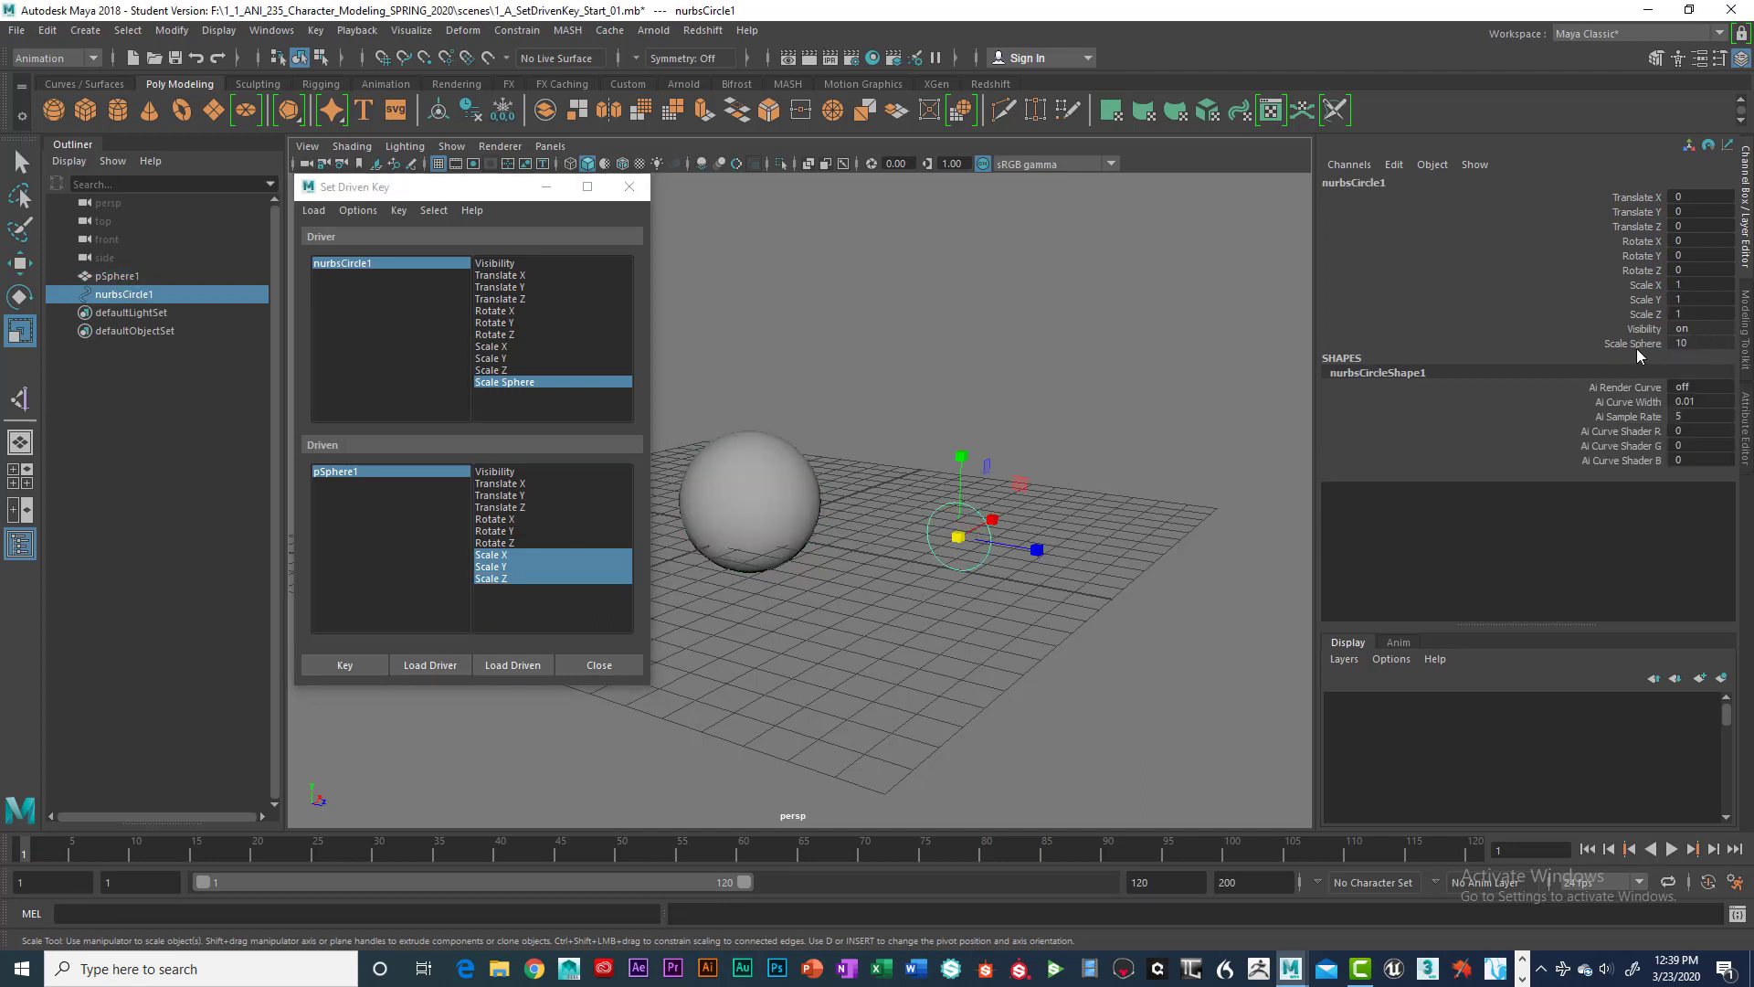
{"action": "left_click_drag", "start_coordinate": [1688, 343], "coordinate": [1705, 344]}
{"action": "left_click", "coordinate": [897, 399]}
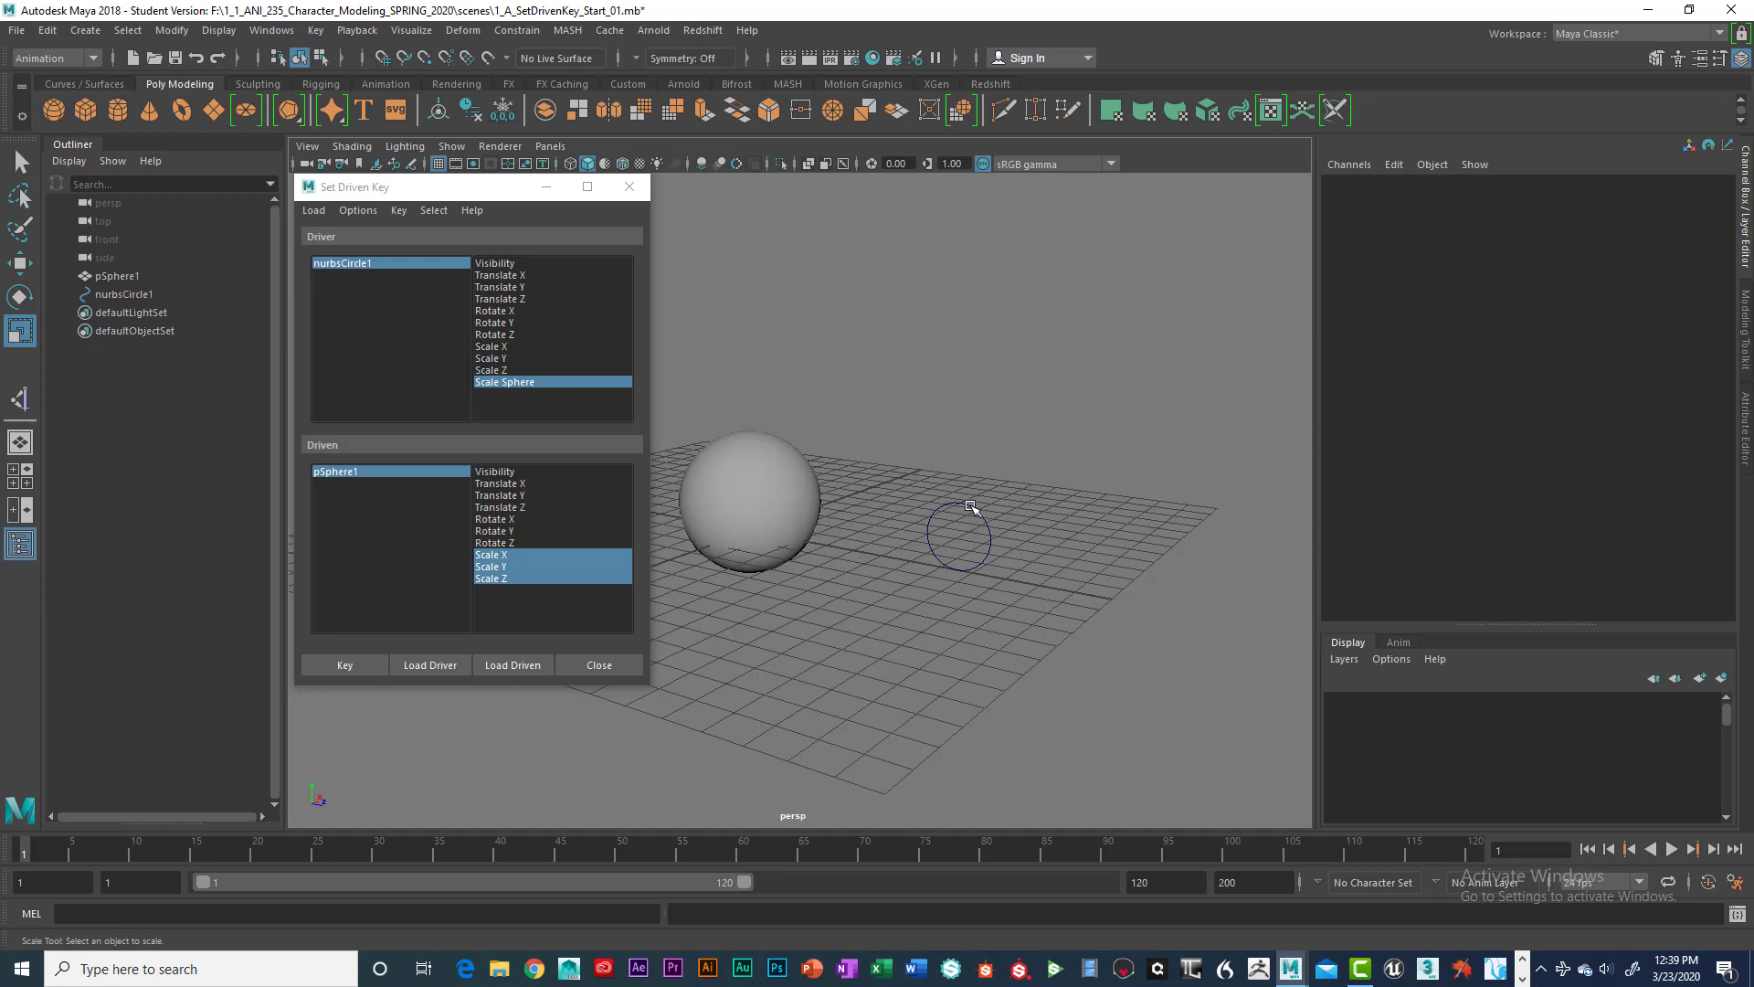
{"action": "left_click", "coordinate": [979, 514]}
{"action": "double_click", "coordinate": [1696, 343]}
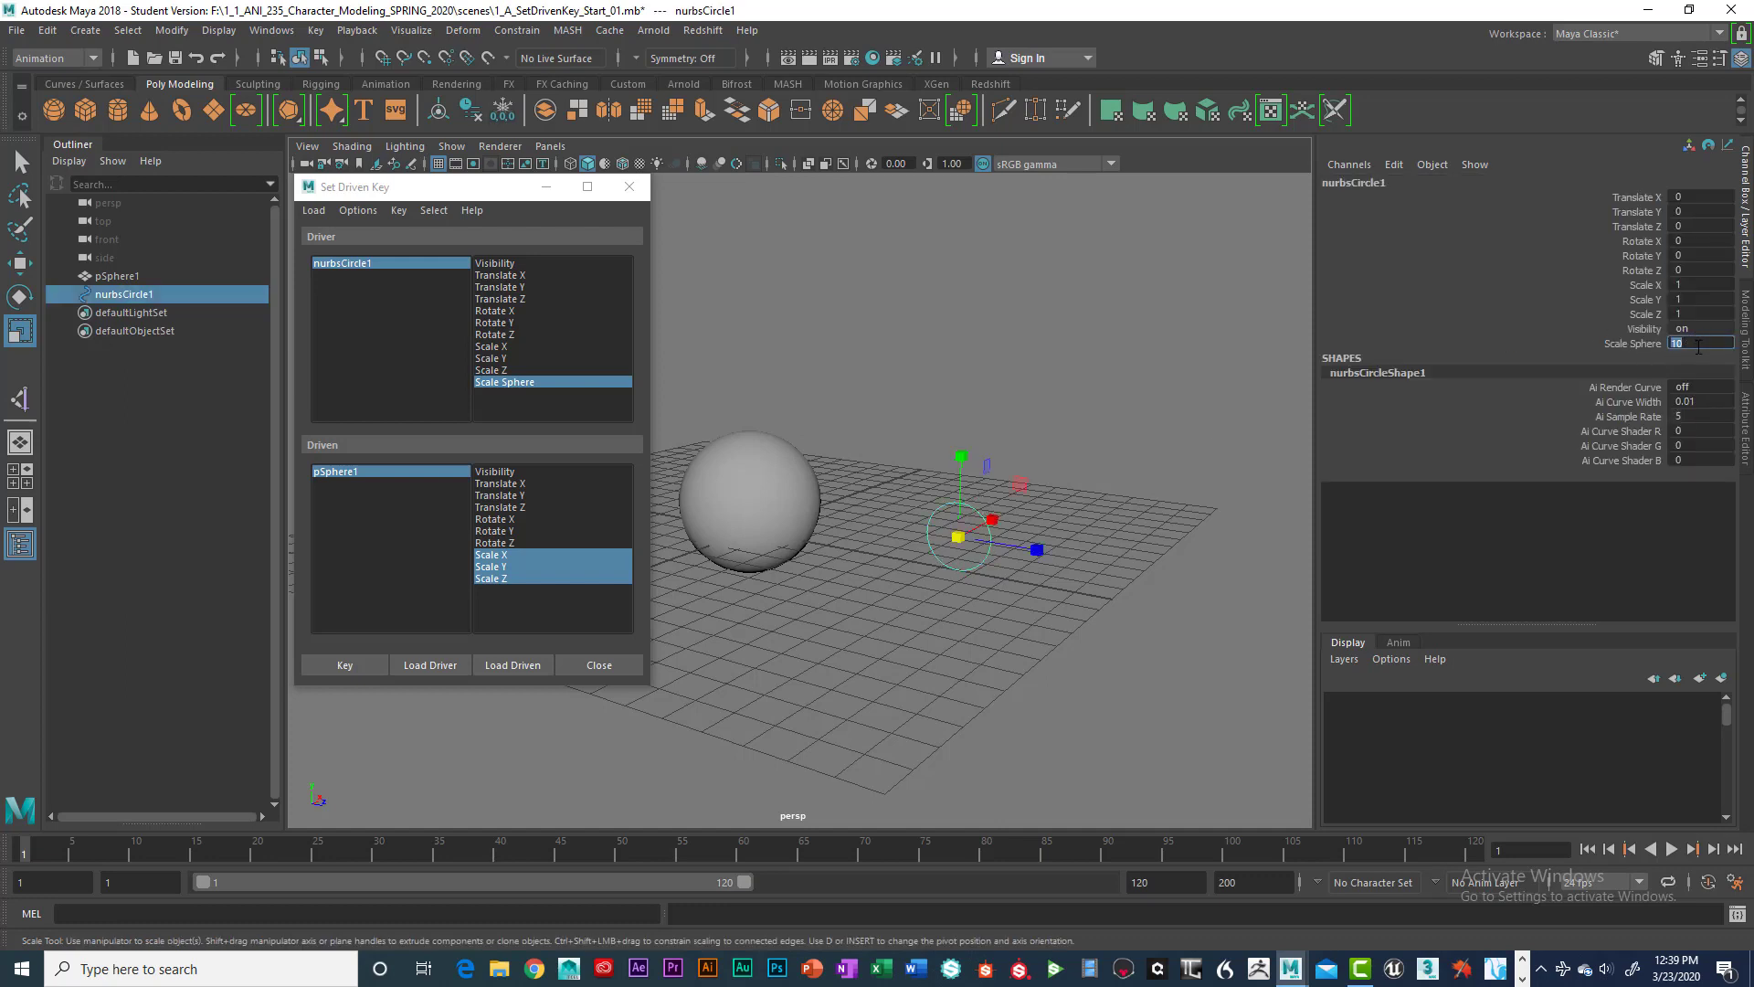
{"action": "type", "text": "0"}
{"action": "key", "text": "Return"}
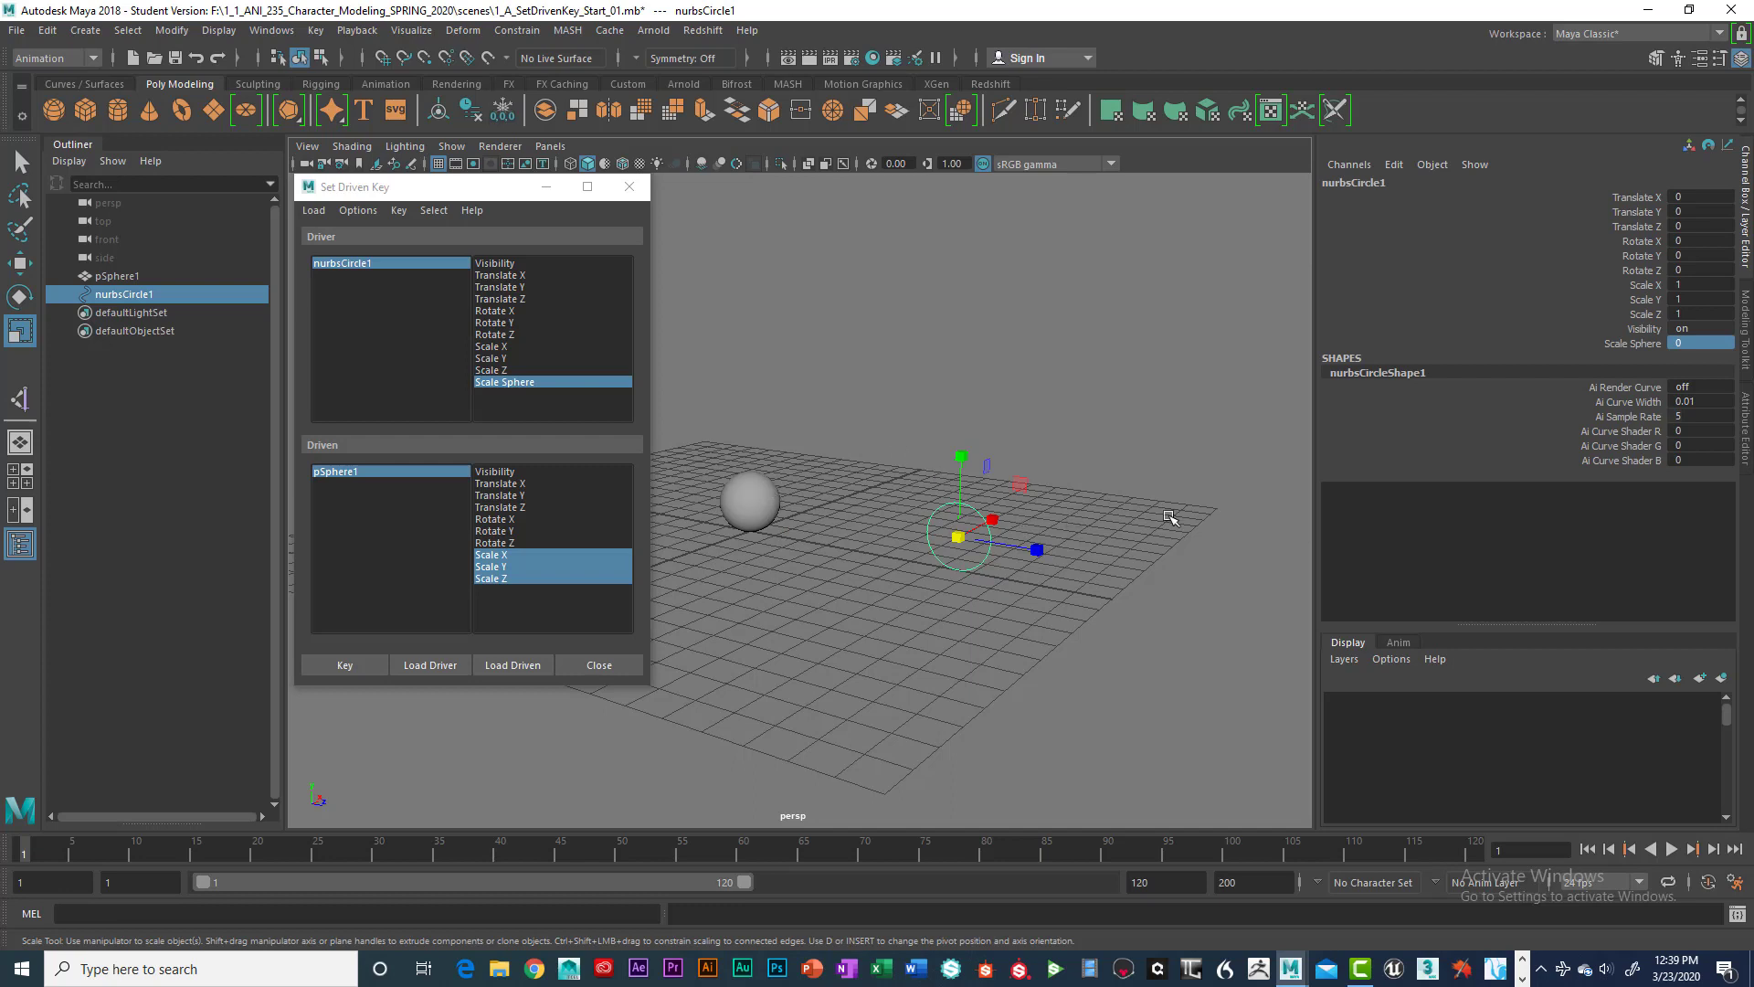
Step: Scrub the NURBS circle's Scale Sphere channel interactively to test how the sphere's size responds
{"action": "left_click", "coordinate": [1599, 345]}
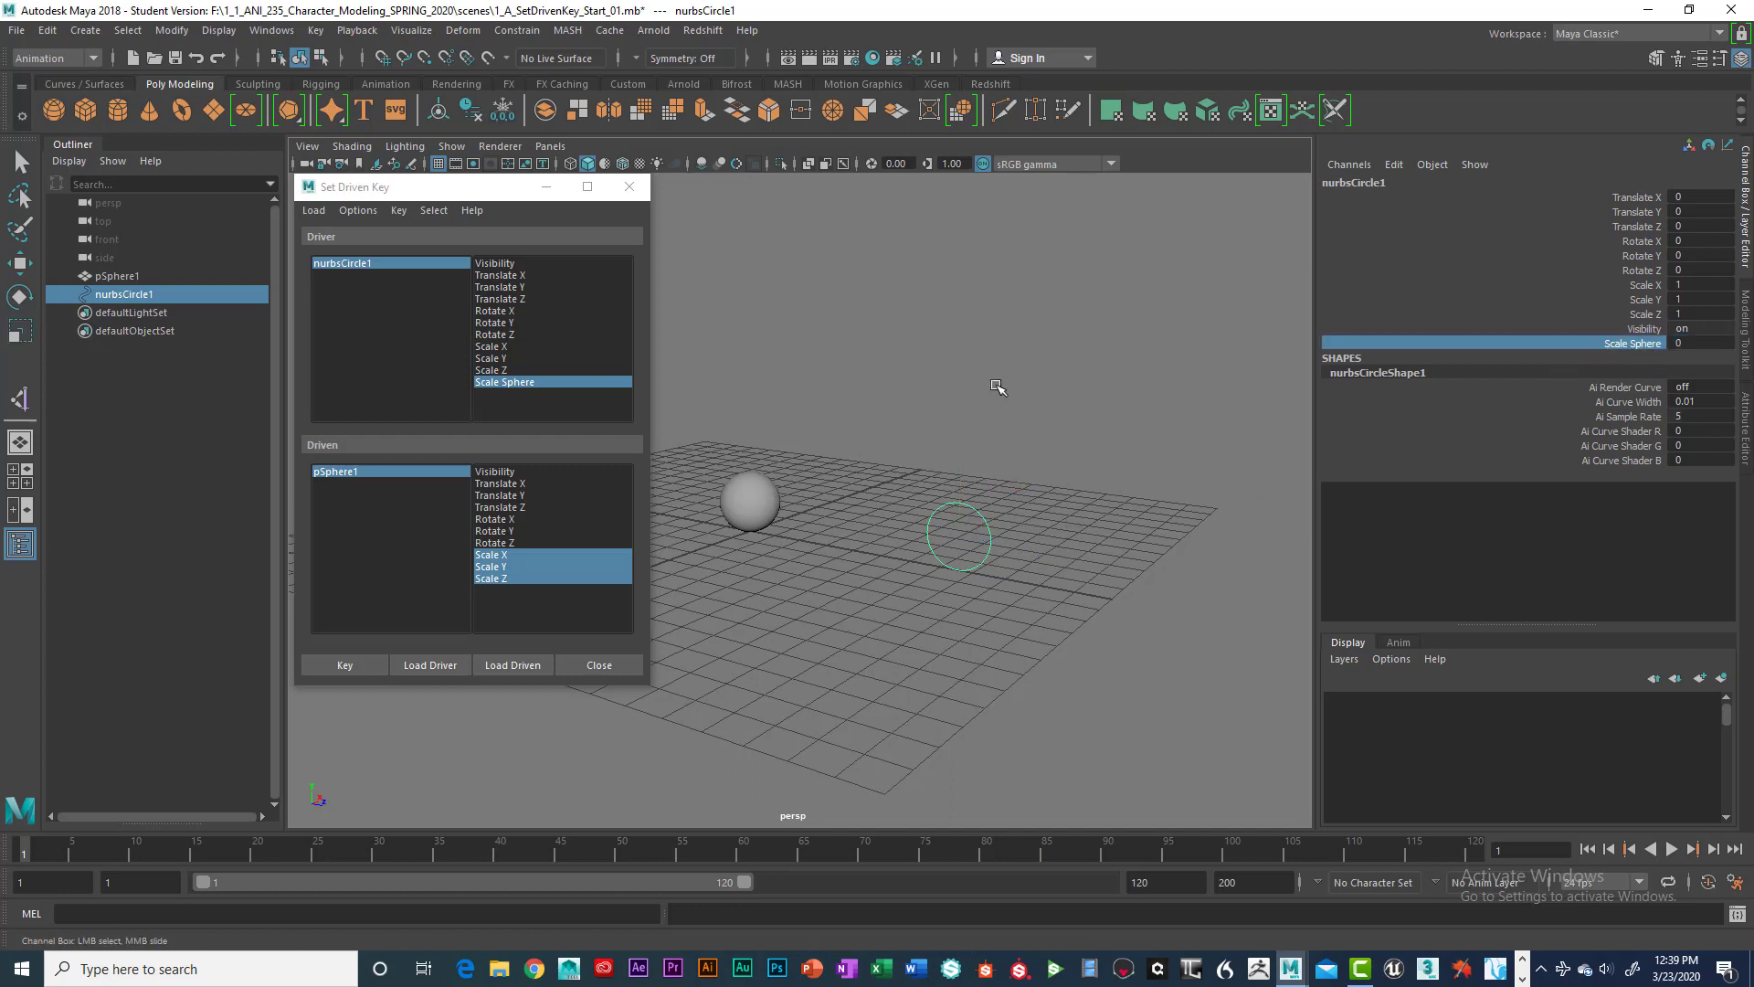
{"action": "middle_click_drag", "start_coordinate": [967, 379], "coordinate": [904, 361]}
{"action": "middle_click_drag", "start_coordinate": [919, 365], "coordinate": [840, 357]}
Step: Set the NURBS circle's Scale Sphere value to 5 and select the sphere to check its interpolated scale
{"action": "left_click", "coordinate": [1696, 344]}
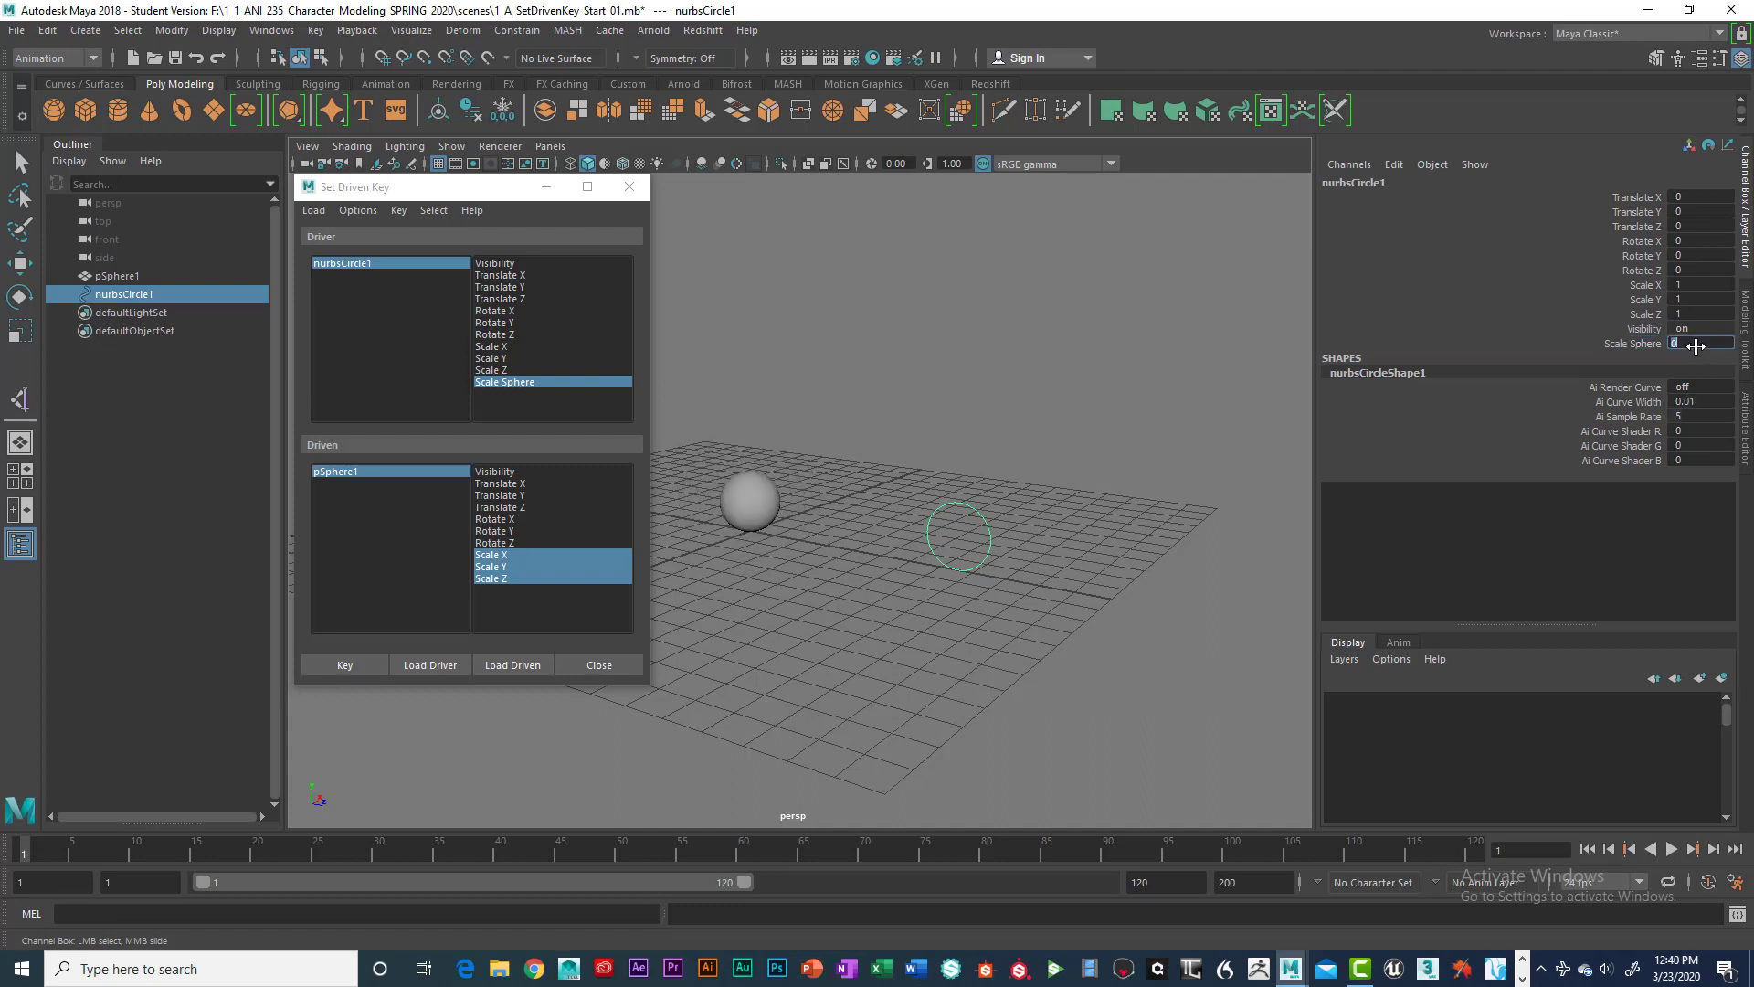
{"action": "left_click", "coordinate": [766, 502]}
{"action": "key", "text": "r"}
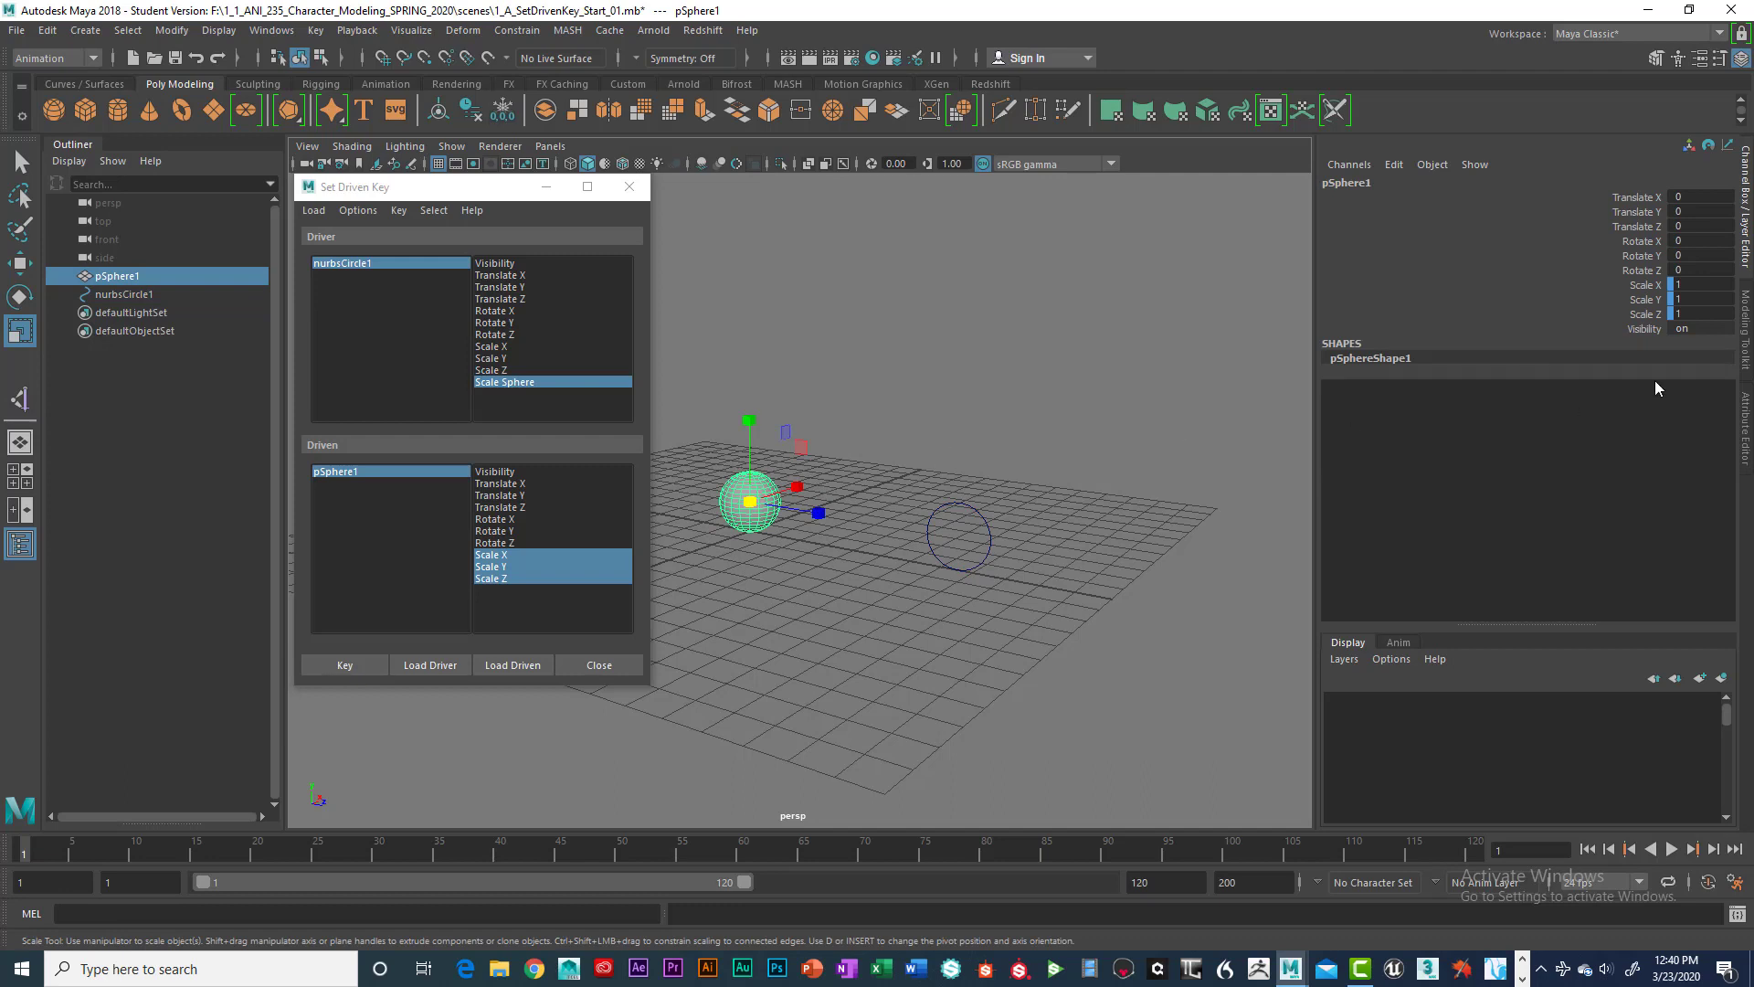
{"action": "left_click", "coordinate": [953, 508]}
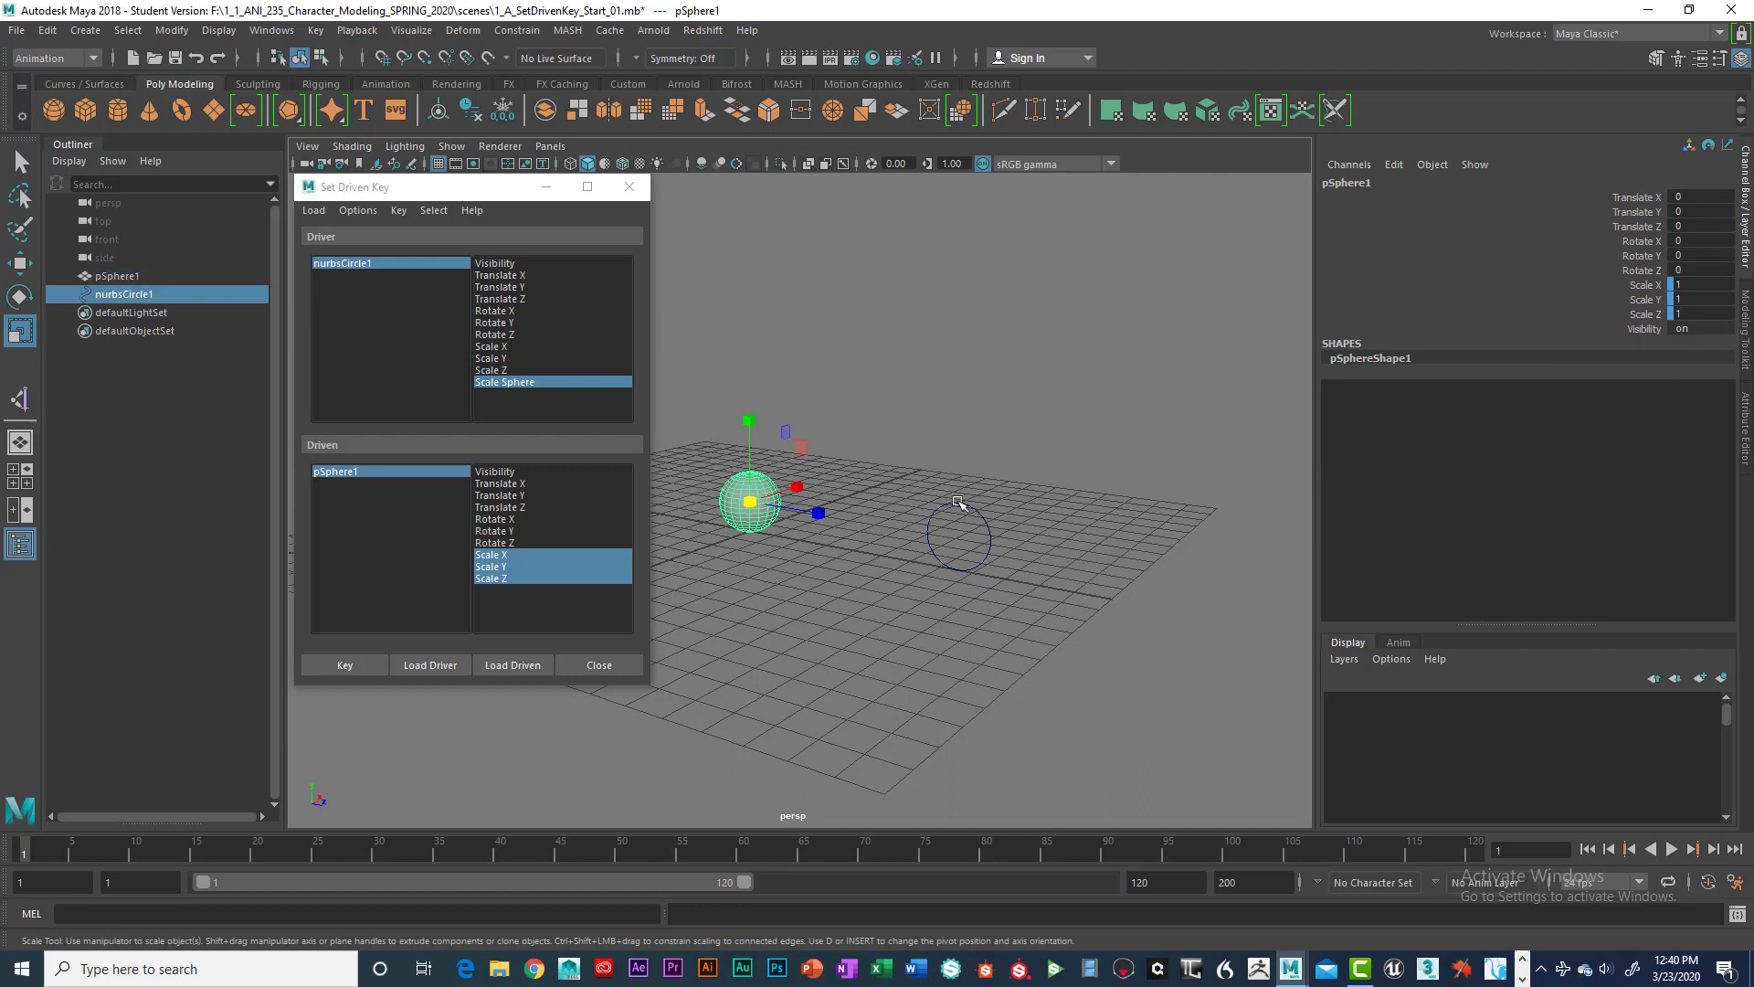
{"action": "left_click", "coordinate": [1697, 345]}
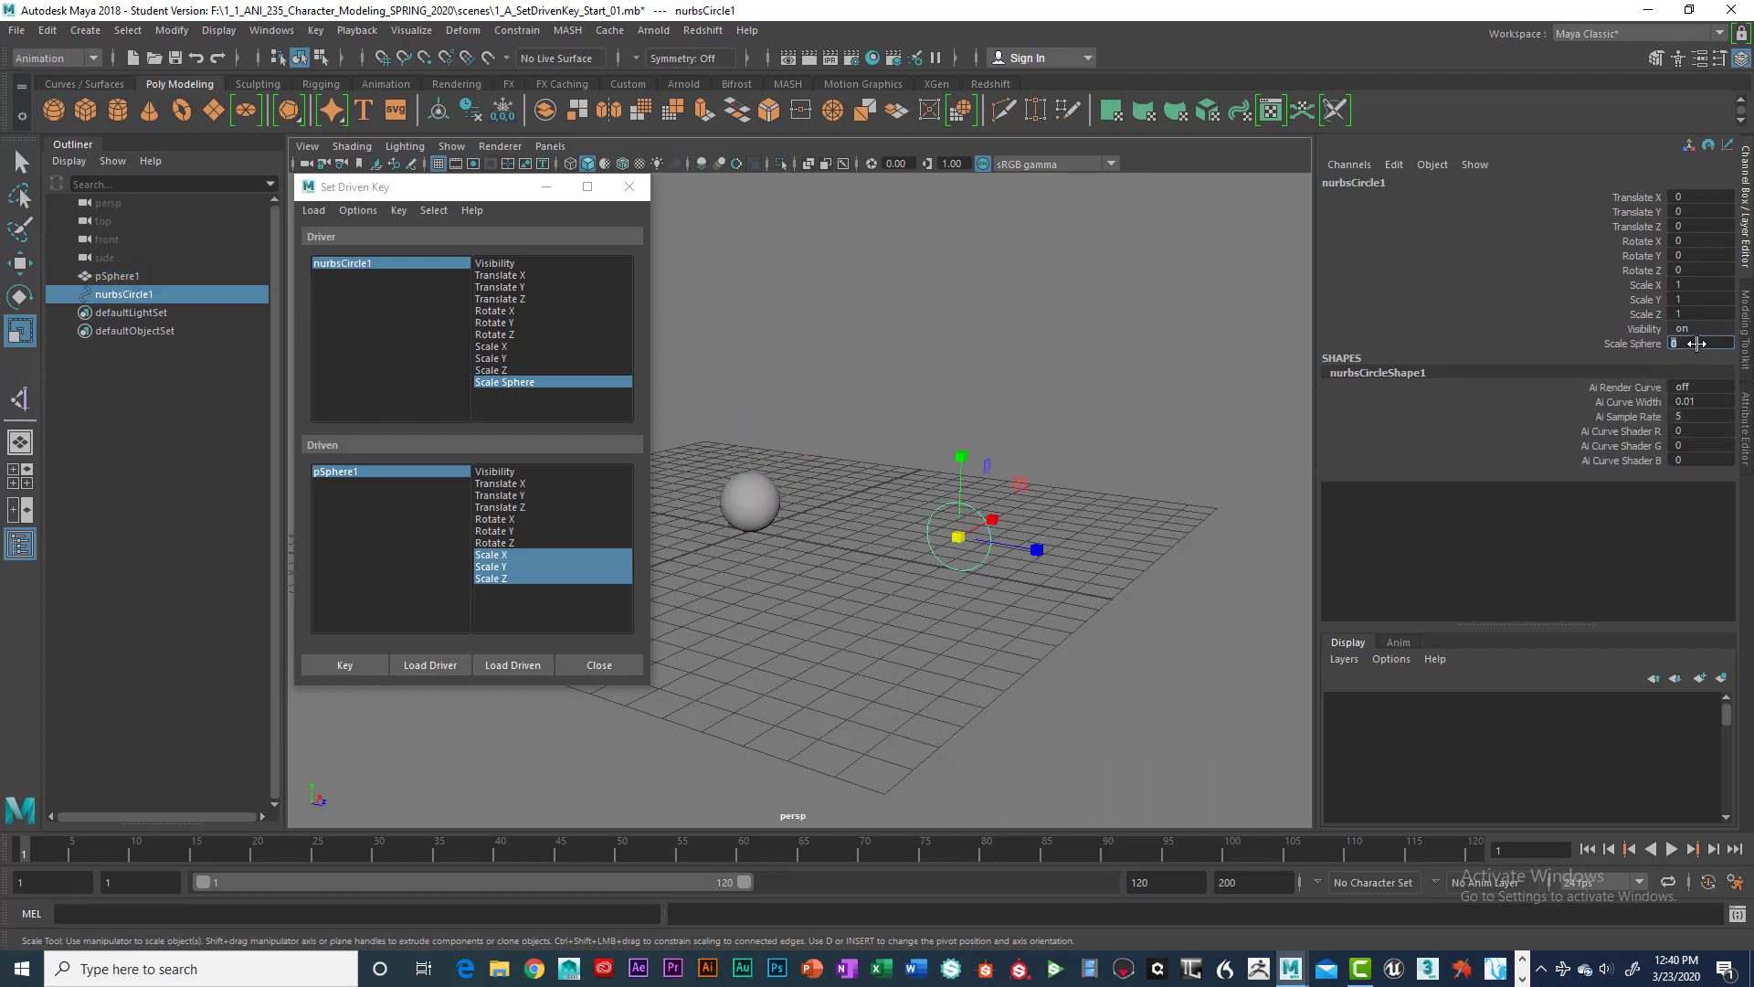
{"action": "key", "text": "Return"}
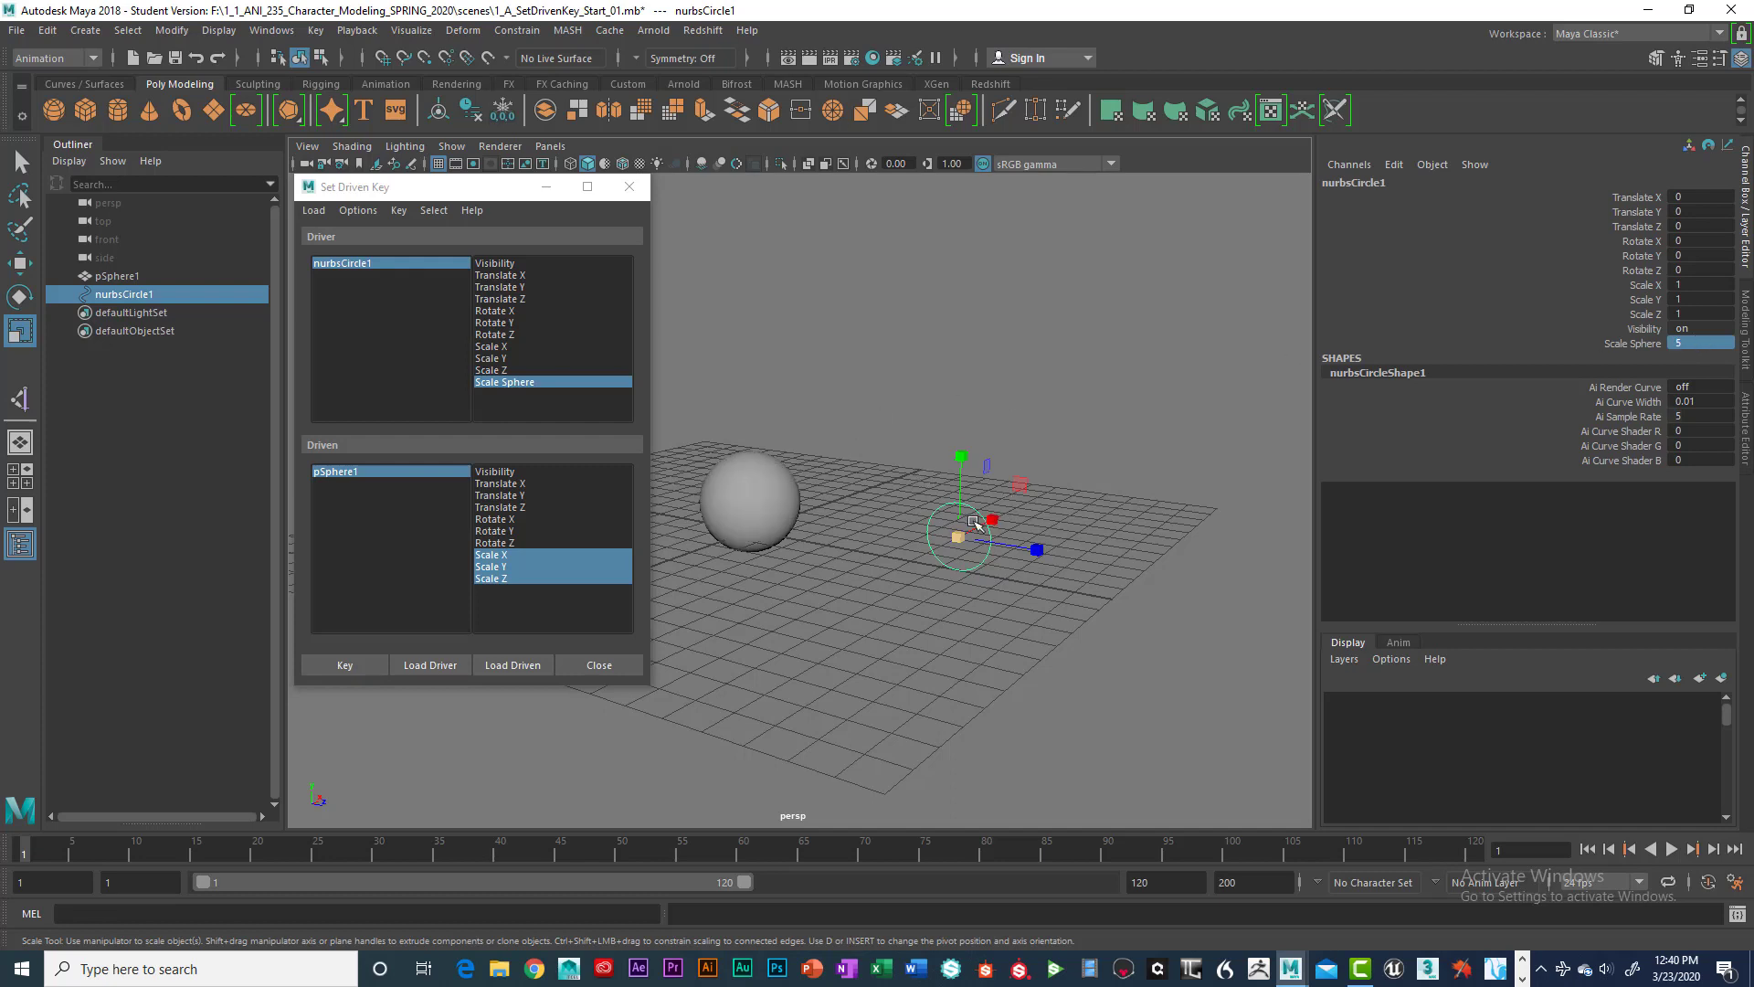
{"action": "left_click", "coordinate": [759, 482]}
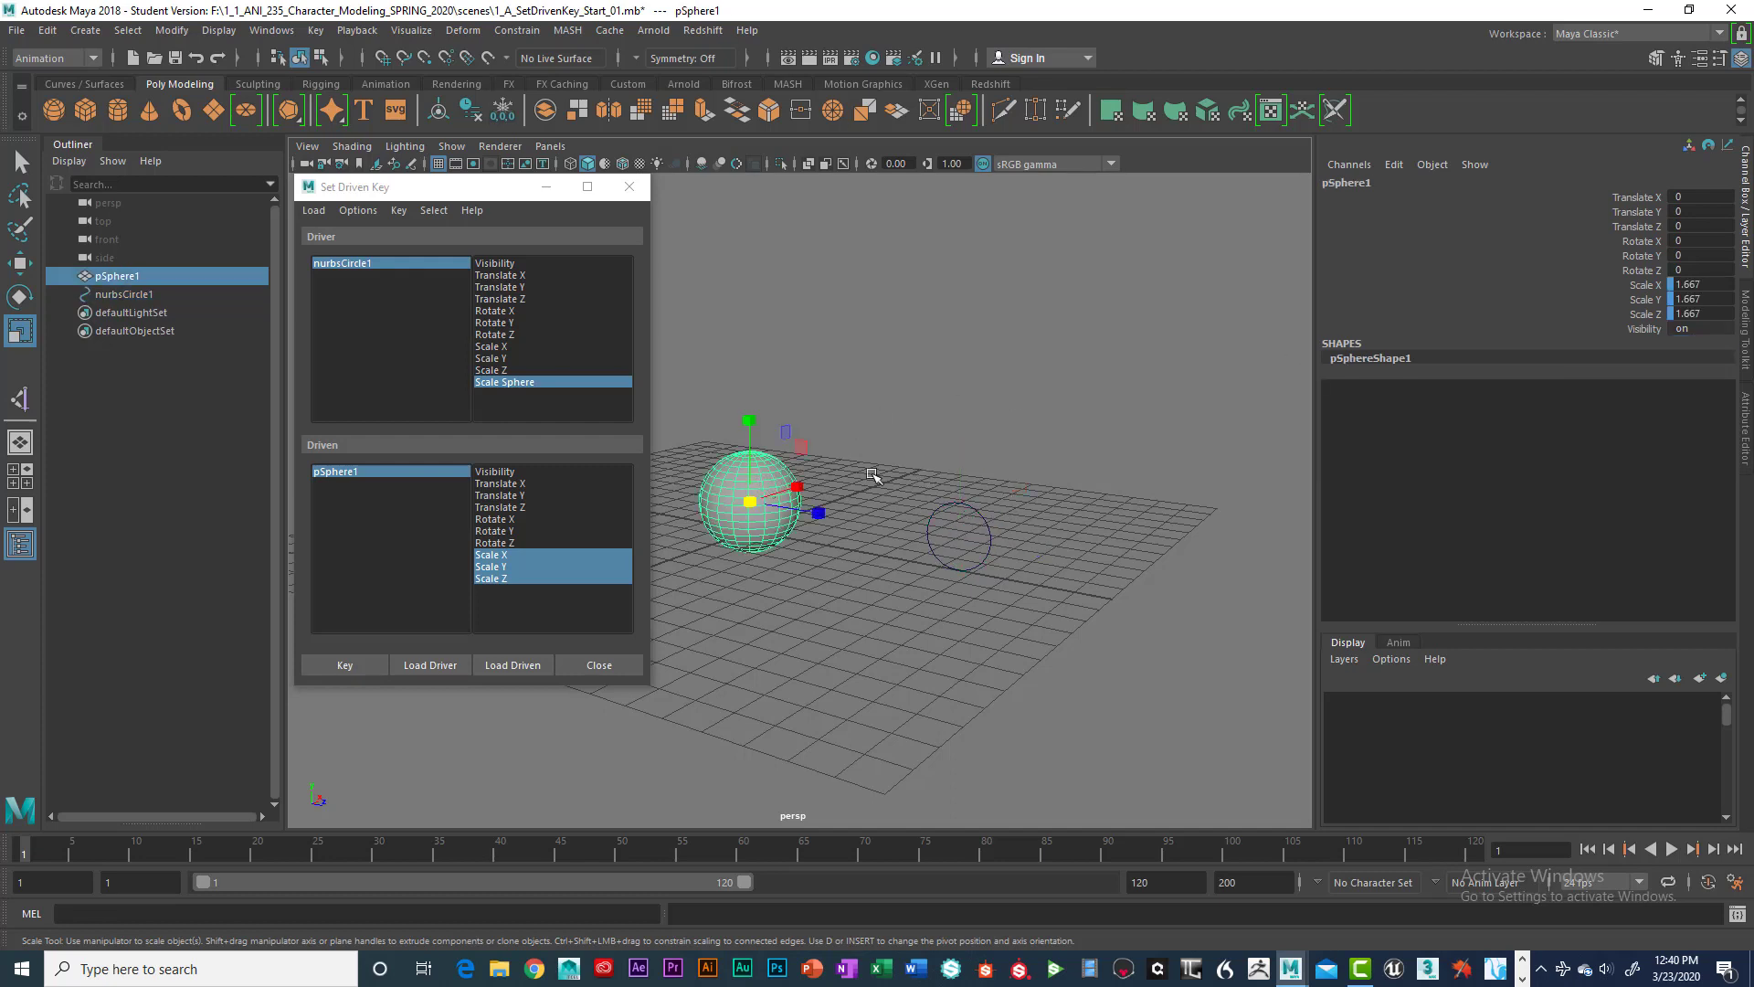
Step: Scrub the NURBS circle's Scale Sphere channel up to 10 and close the Set Driven Key window
{"action": "left_click", "coordinate": [969, 512]}
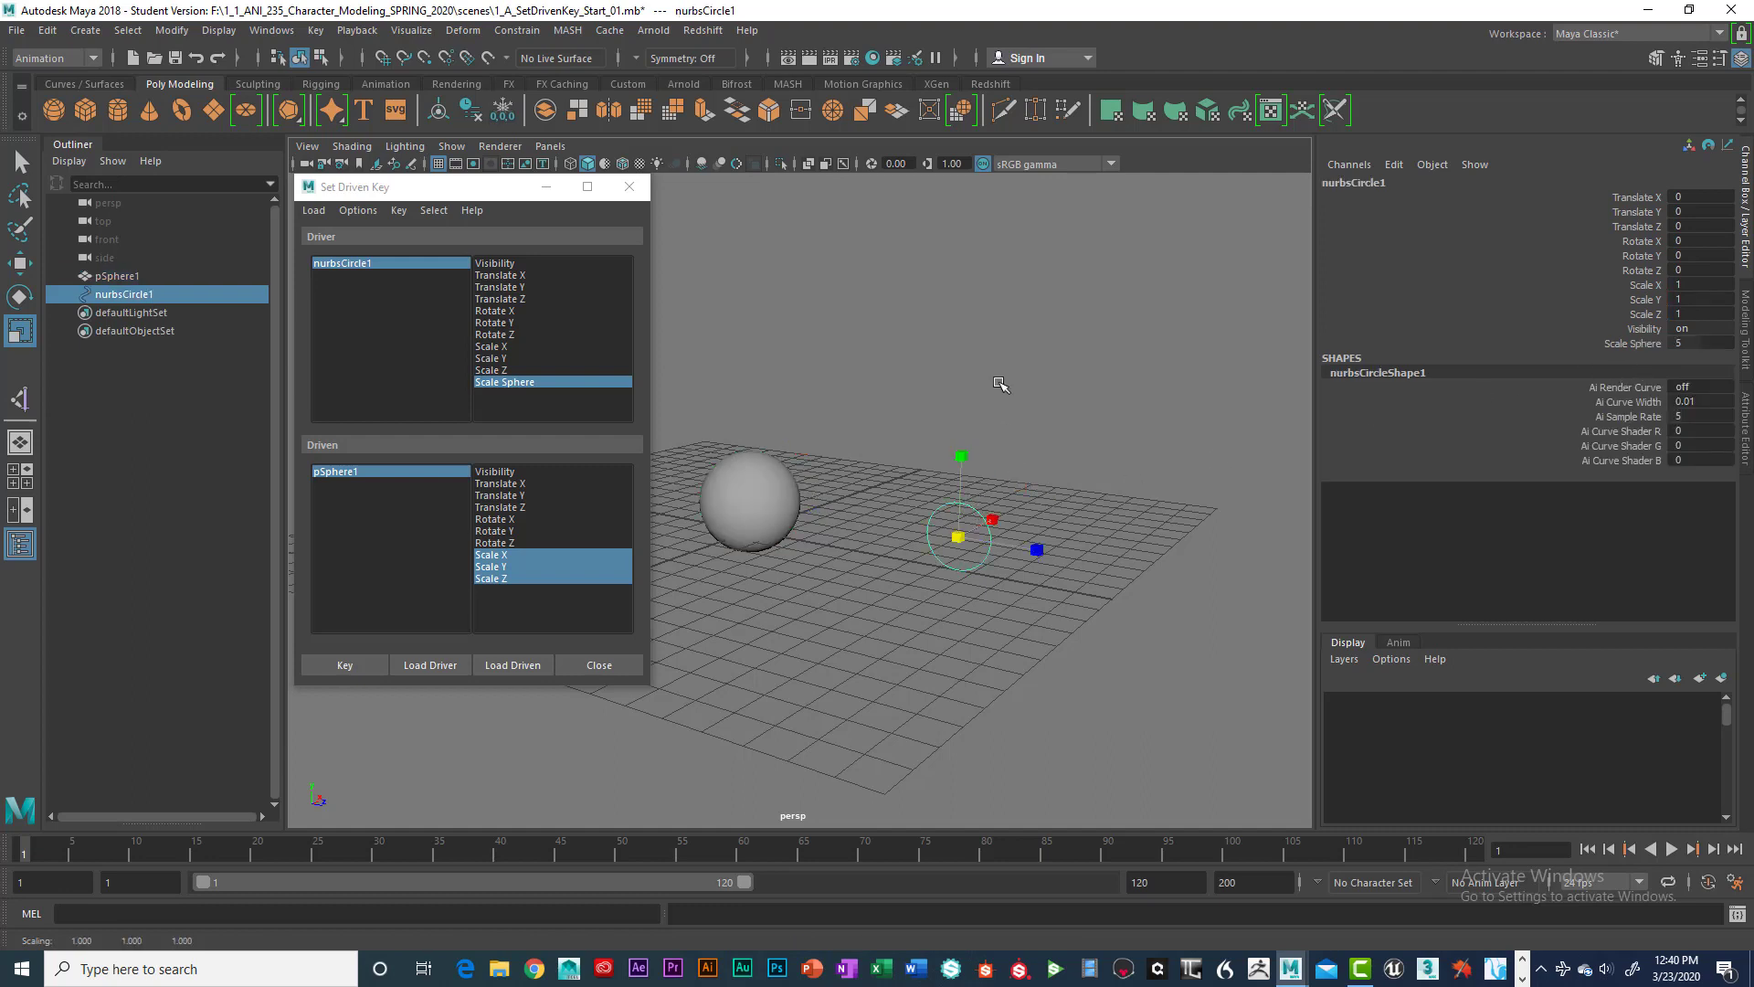
{"action": "left_click", "coordinate": [1632, 344]}
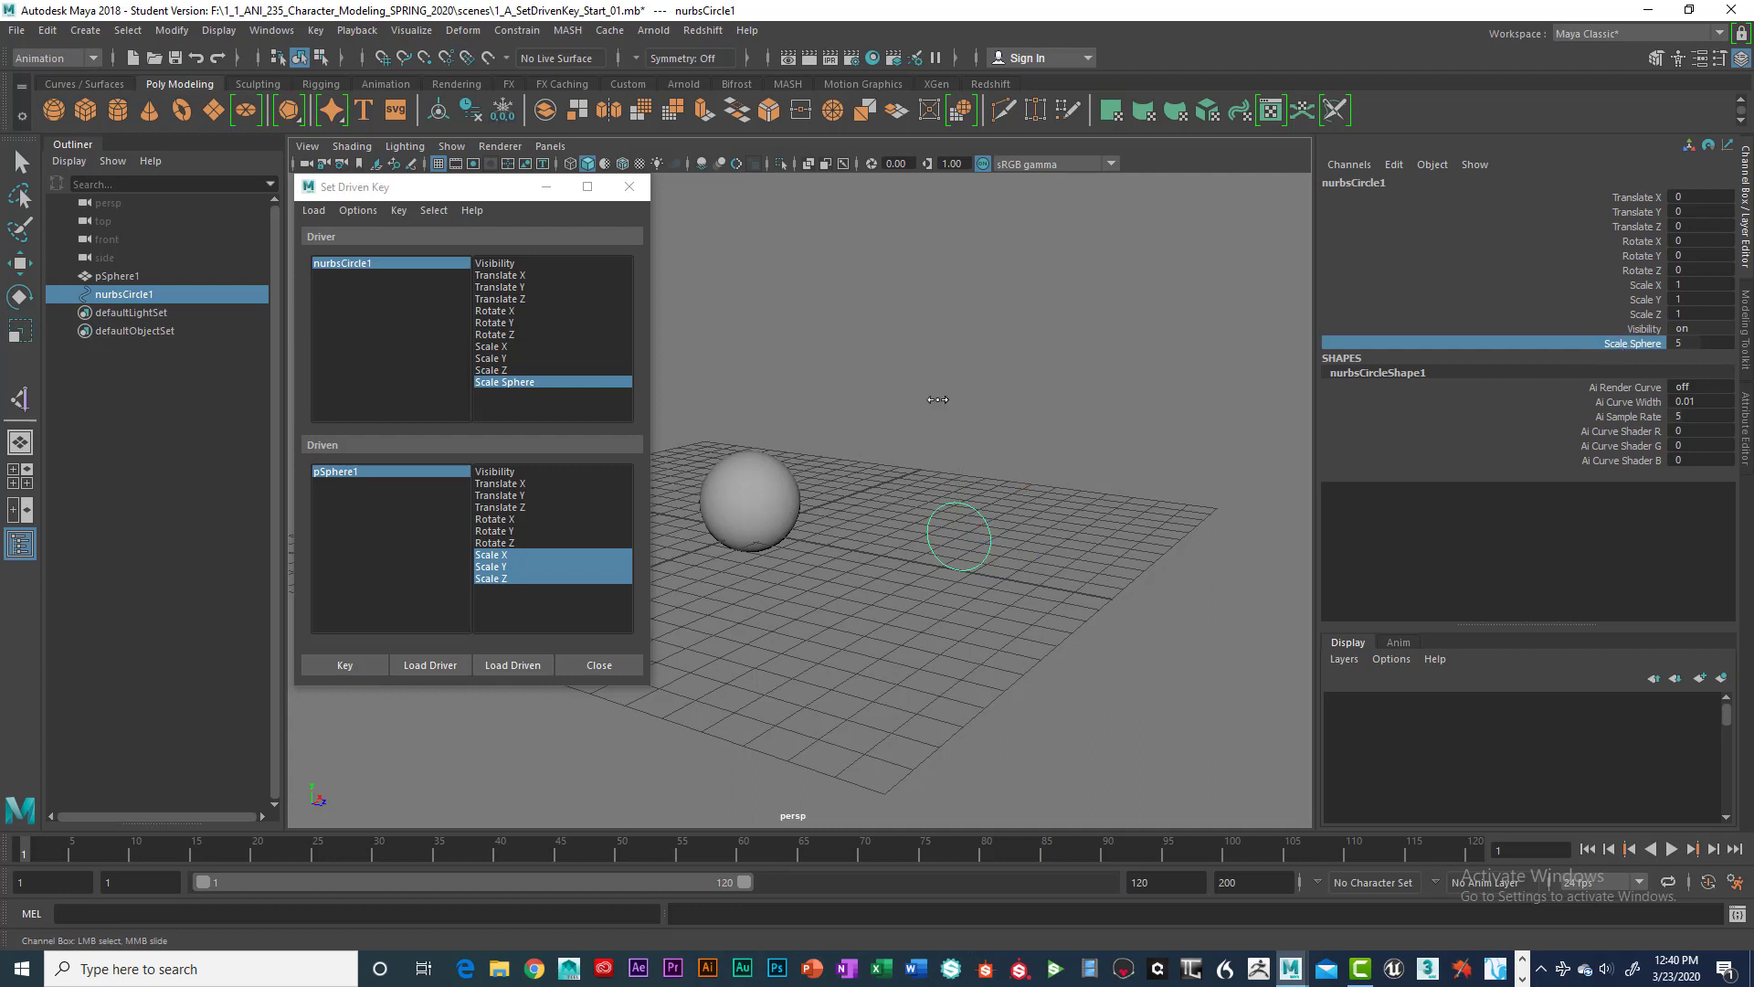
{"action": "middle_click_drag", "start_coordinate": [938, 400], "coordinate": [1051, 389]}
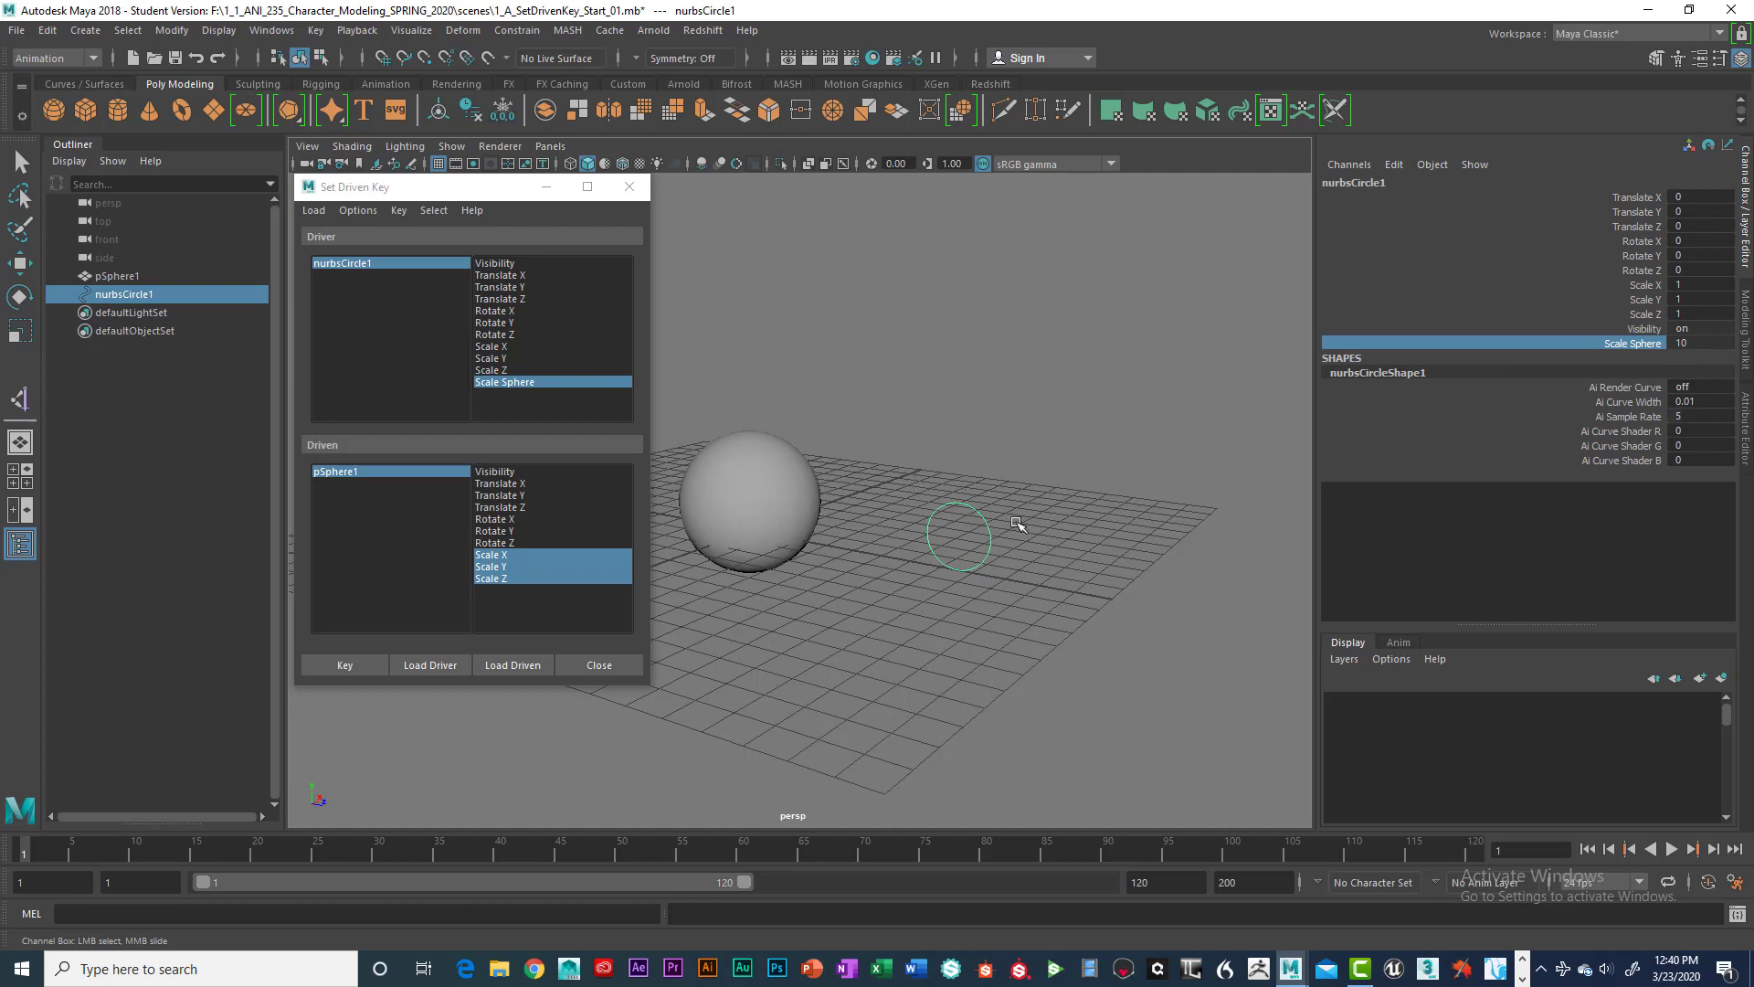
{"action": "left_click", "coordinate": [630, 186]}
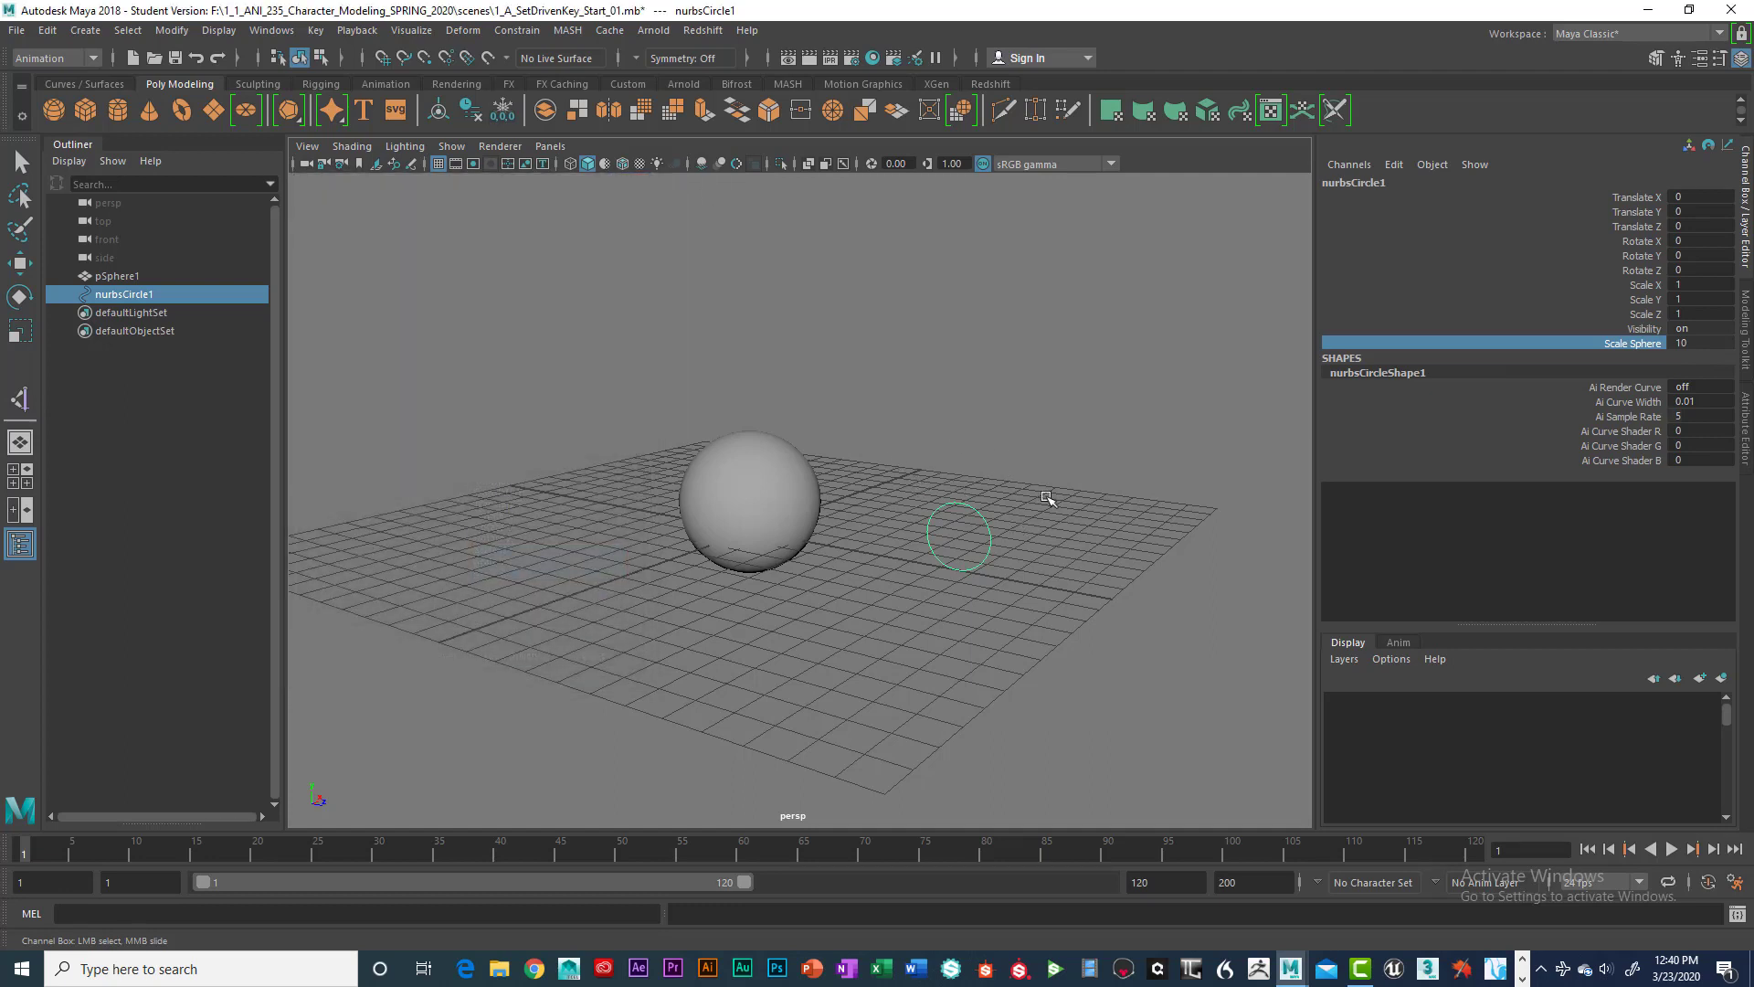